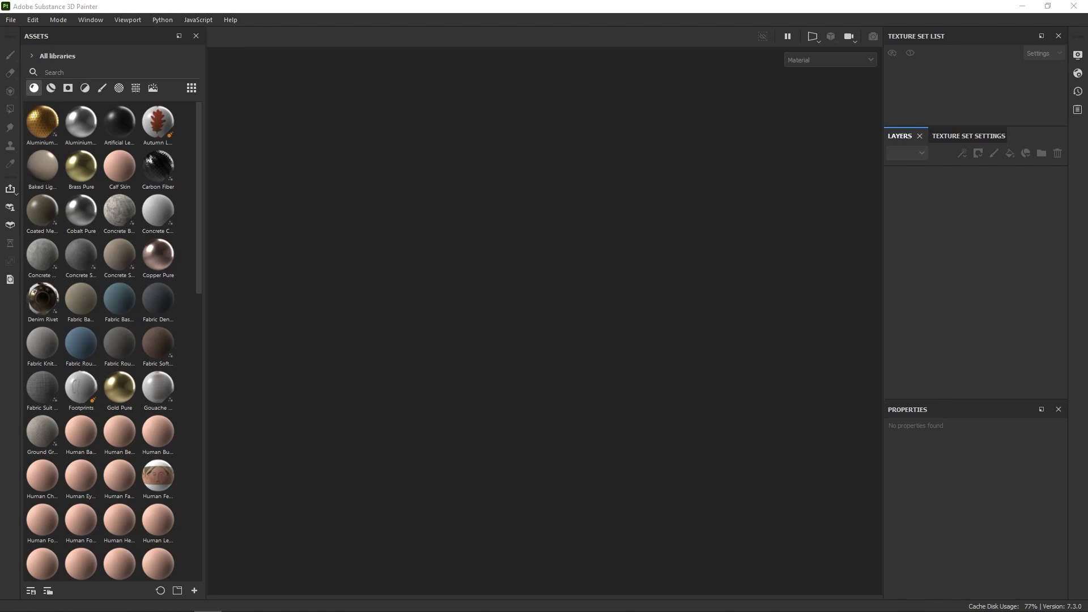
- Start a new project and load SM_Maison.fbx from the Export/Substance folder as its mesh
click(11, 19)
click(23, 27)
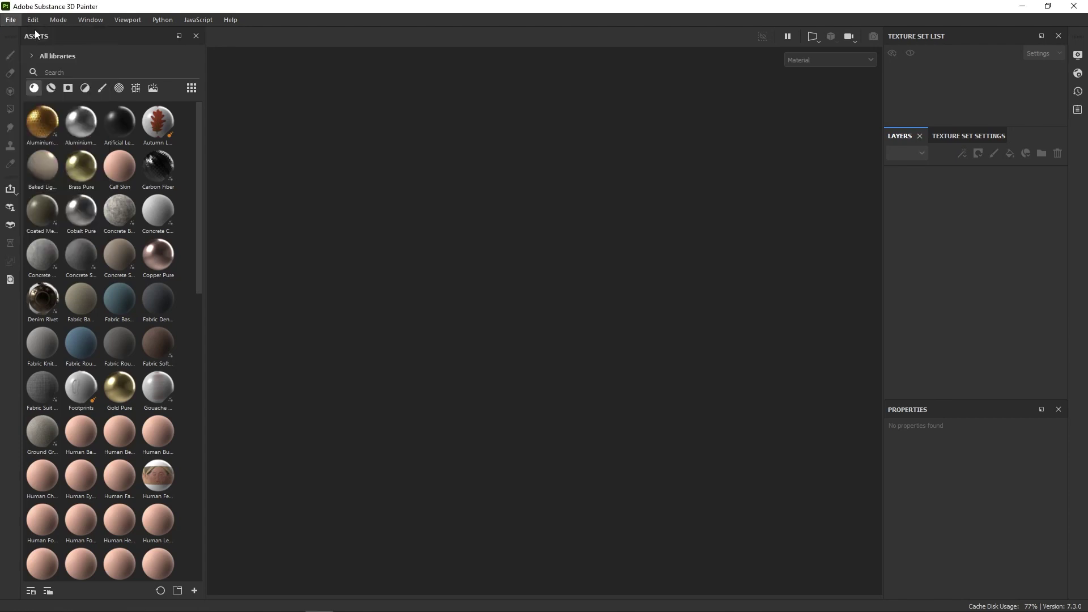
click(659, 148)
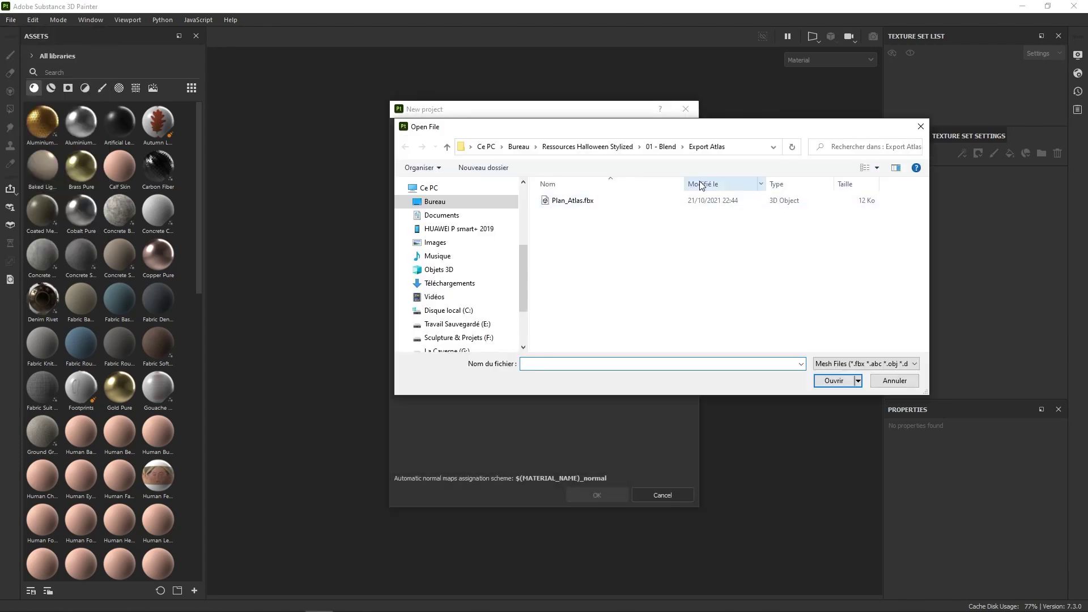
click(675, 148)
double_click(574, 223)
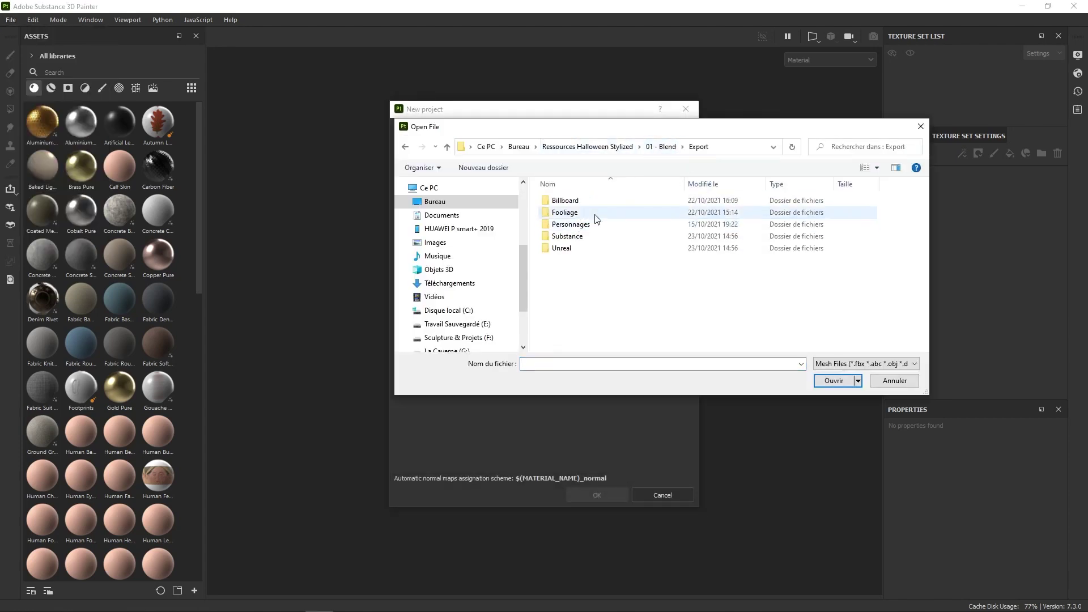
double_click(585, 238)
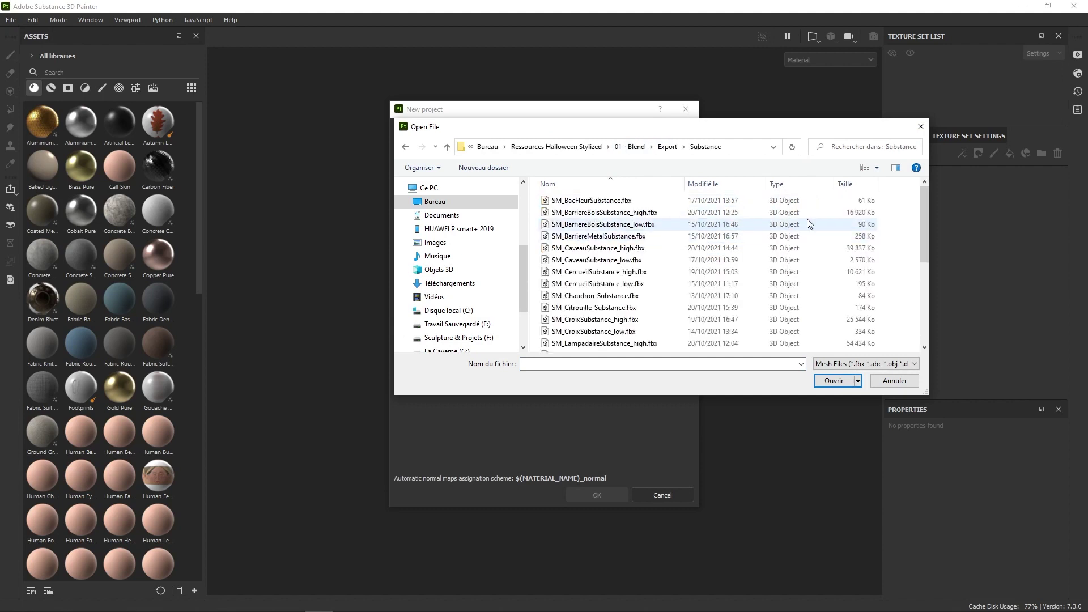
drag(922, 212, 927, 303)
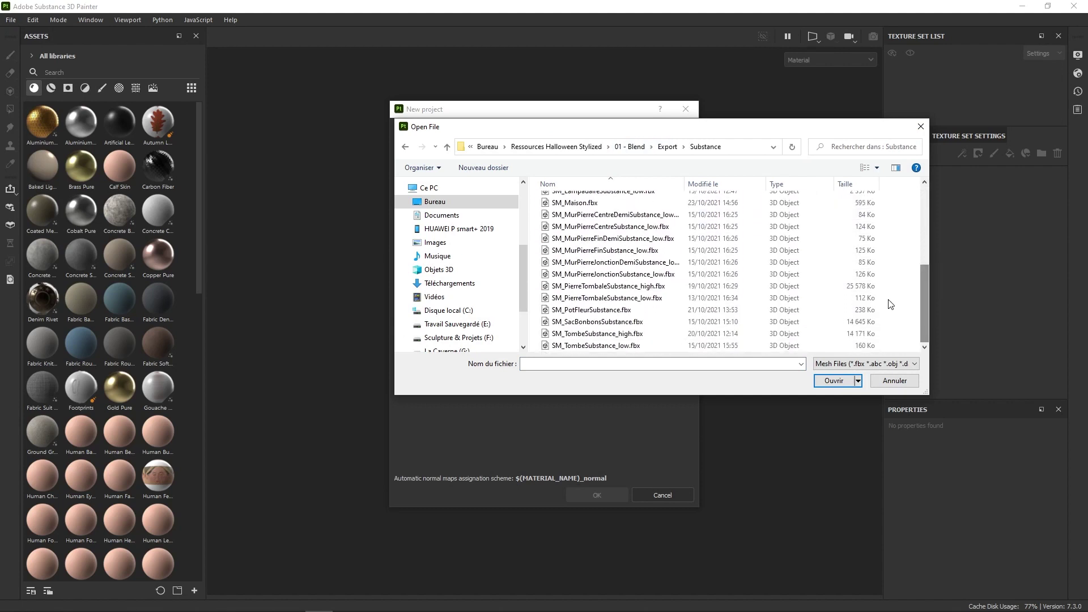
click(868, 204)
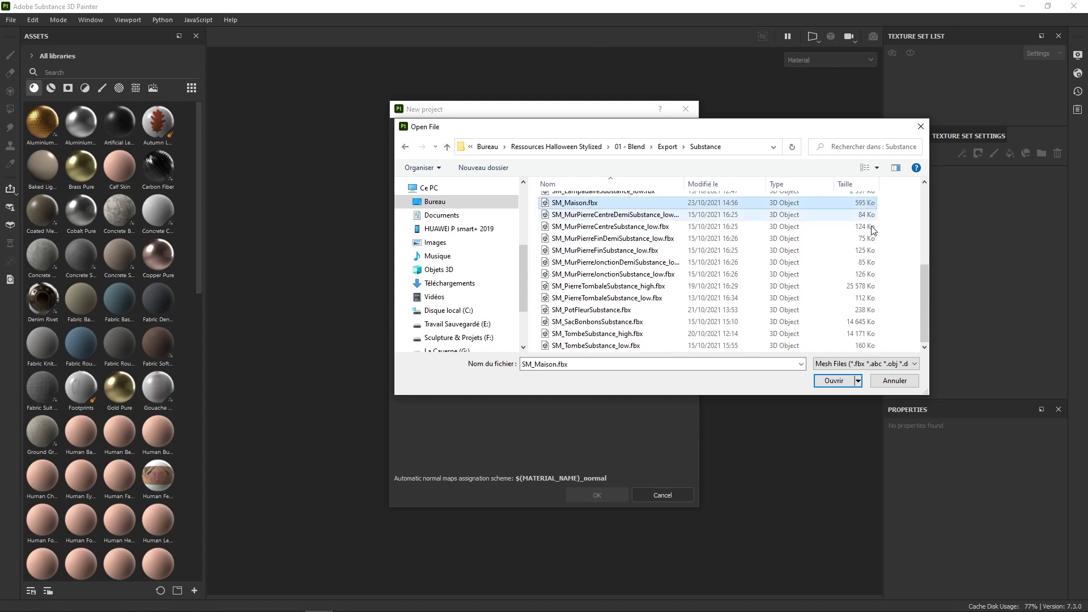
click(833, 380)
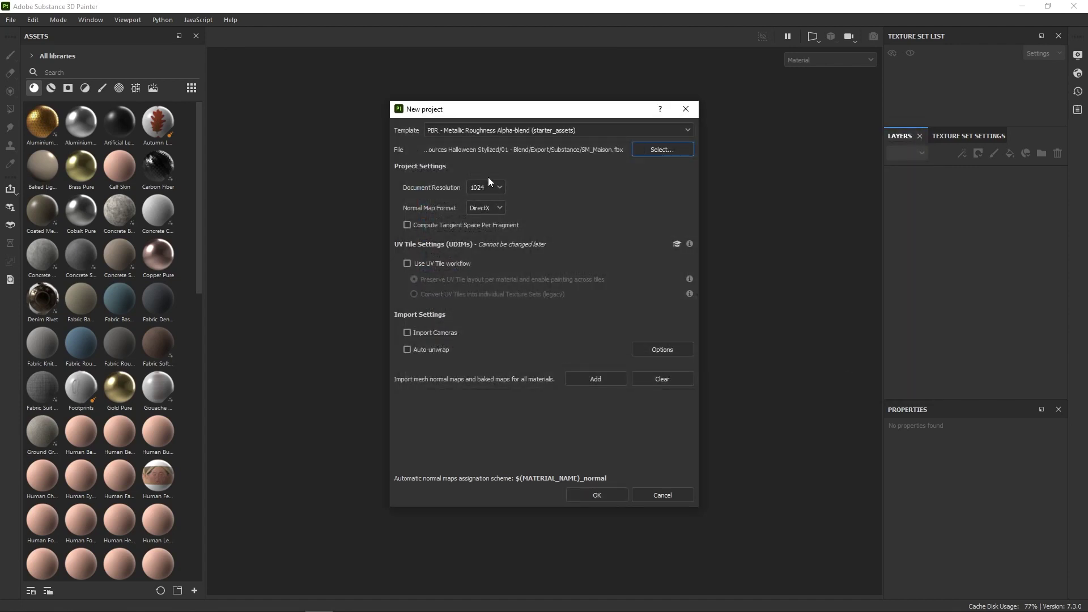
- Set the document resolution to 4096, create the project and inspect the imported house from the front
click(486, 187)
click(491, 257)
click(593, 501)
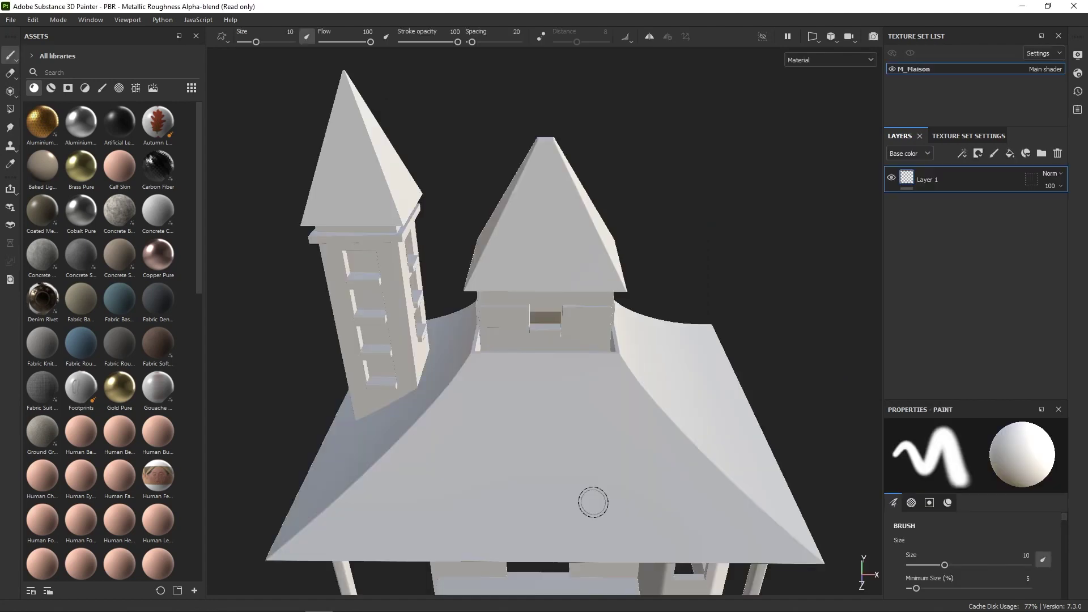
alt+drag(741, 381, 794, 317)
scroll(698, 304, down, 3)
middle_drag(697, 304, 670, 311)
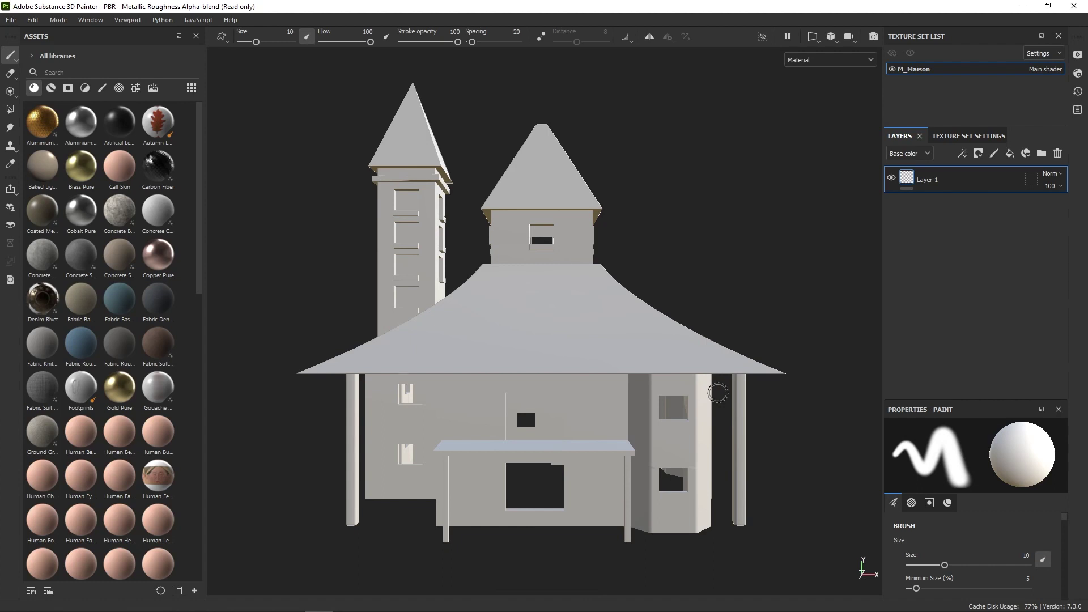
mouse_move(718, 393)
alt+mouse_down()
mouse_move(776, 376)
mouse_move(760, 382)
alt+mouse_up()
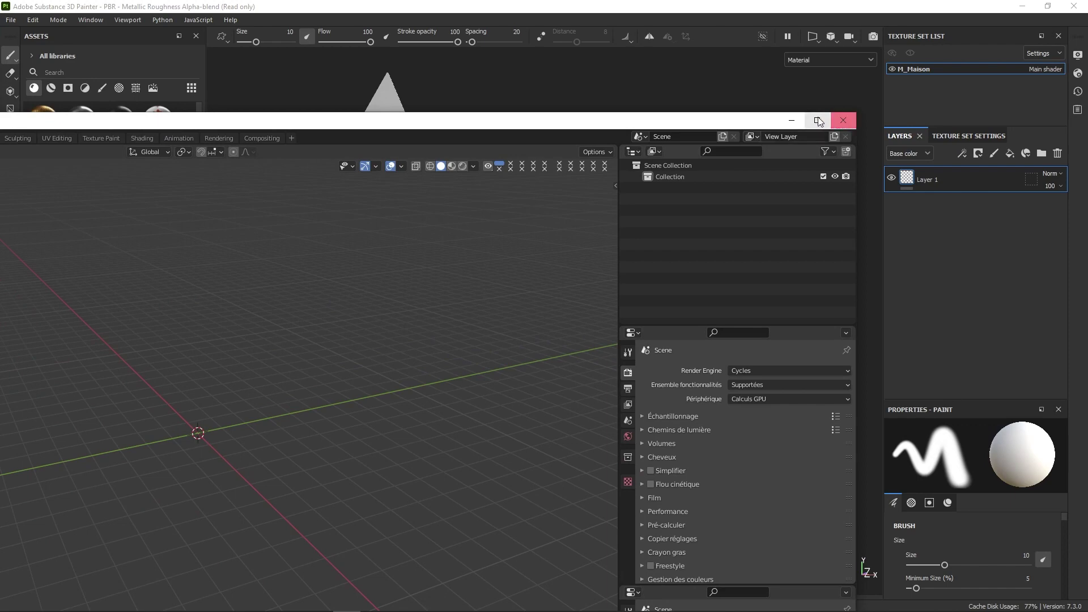
- Switch to Blender and open the file Halloween_Stylized.blend
click(818, 120)
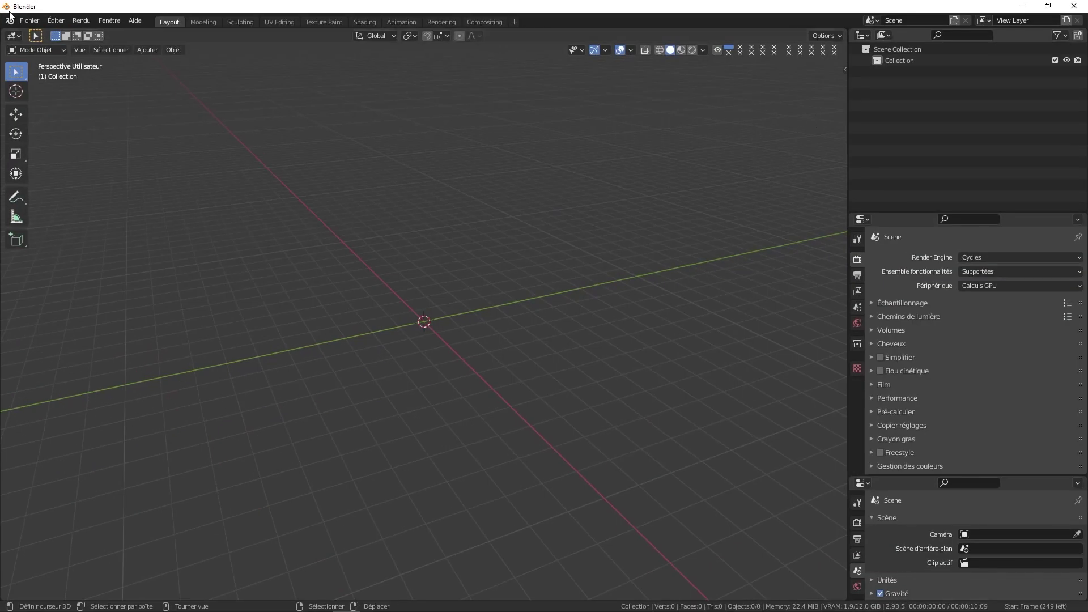
click(30, 20)
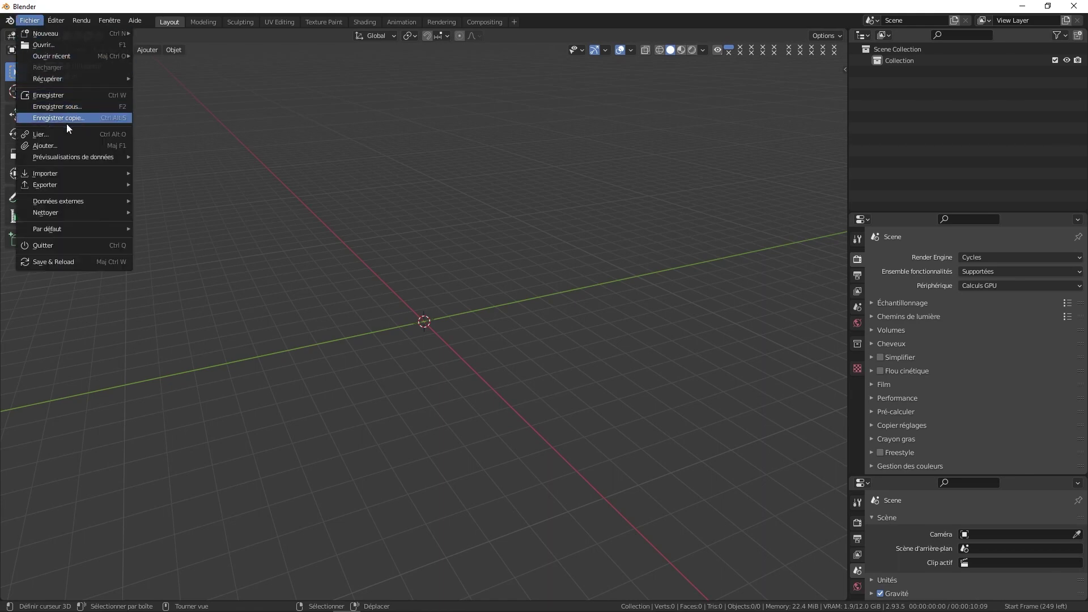
click(67, 45)
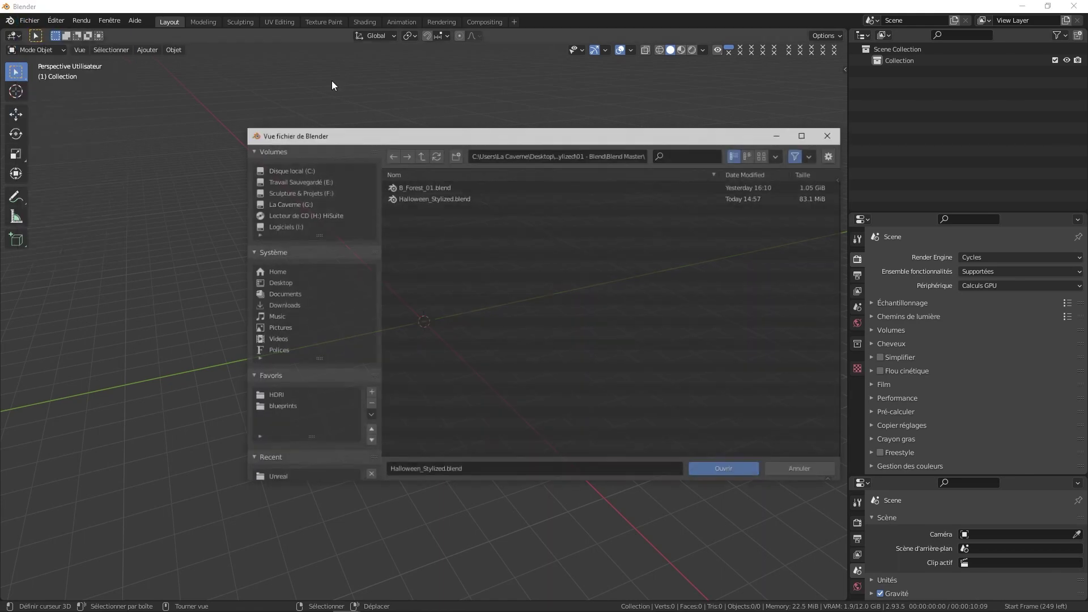
double_click(443, 199)
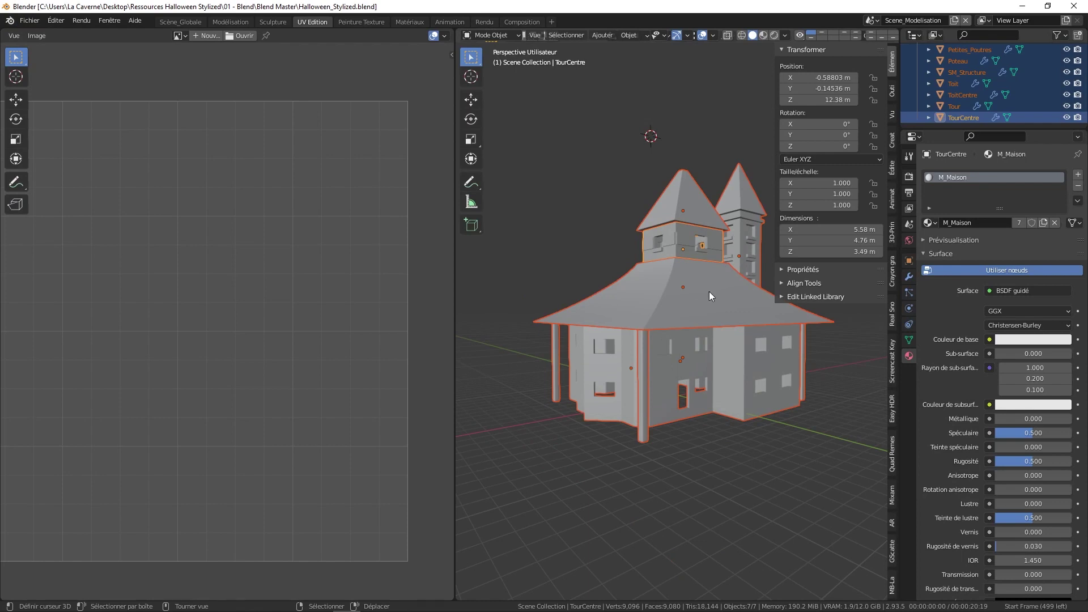
- Enable the Fenetres and Portes collections inside the Maison.001 collection
middle_drag(709, 291, 648, 346)
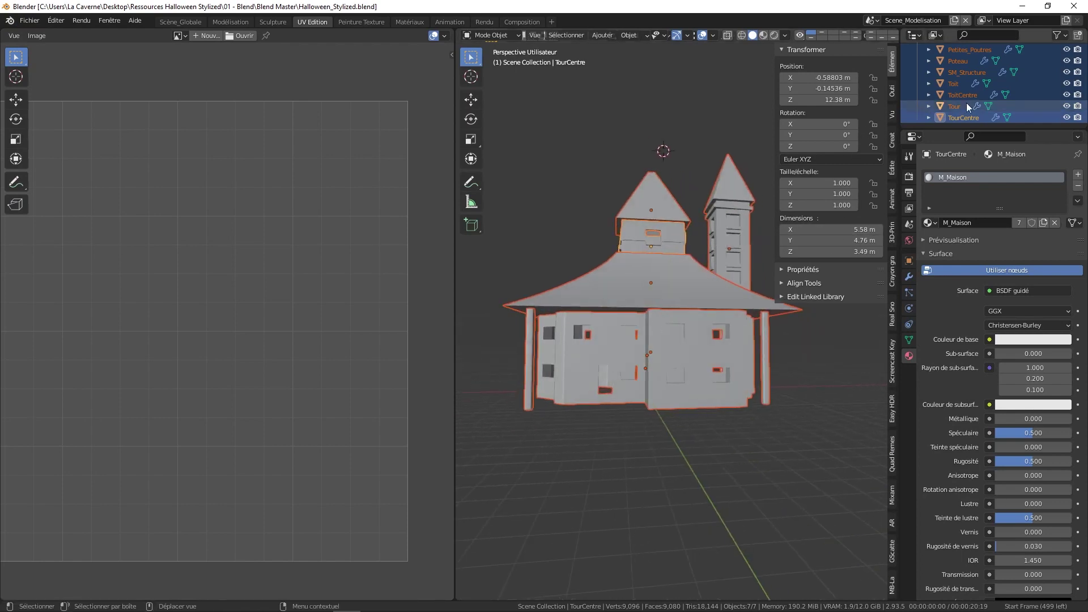
scroll(975, 102, down, 3)
click(1055, 83)
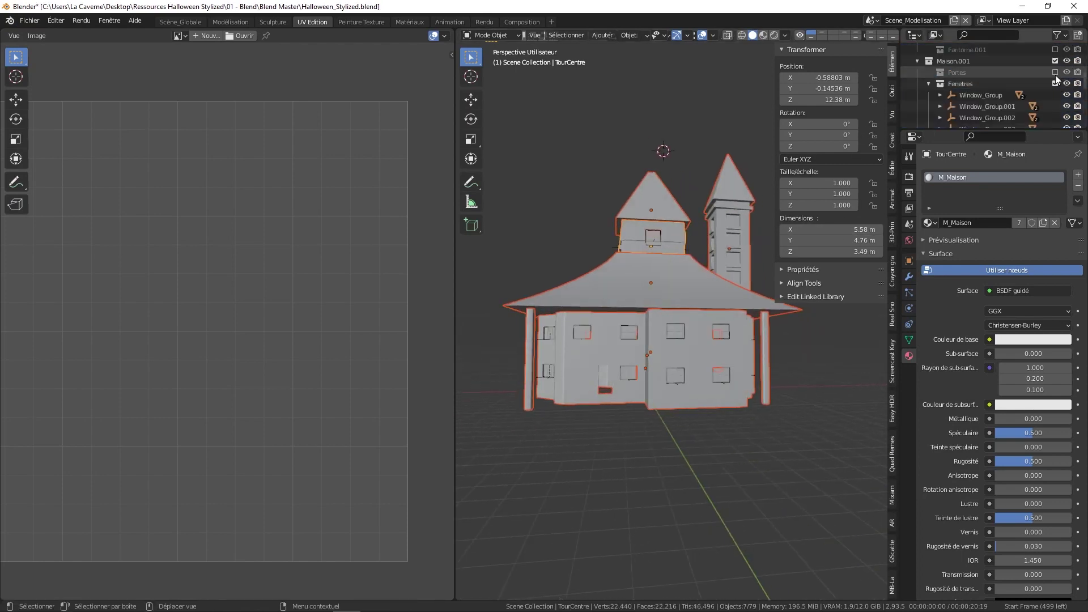
click(1055, 73)
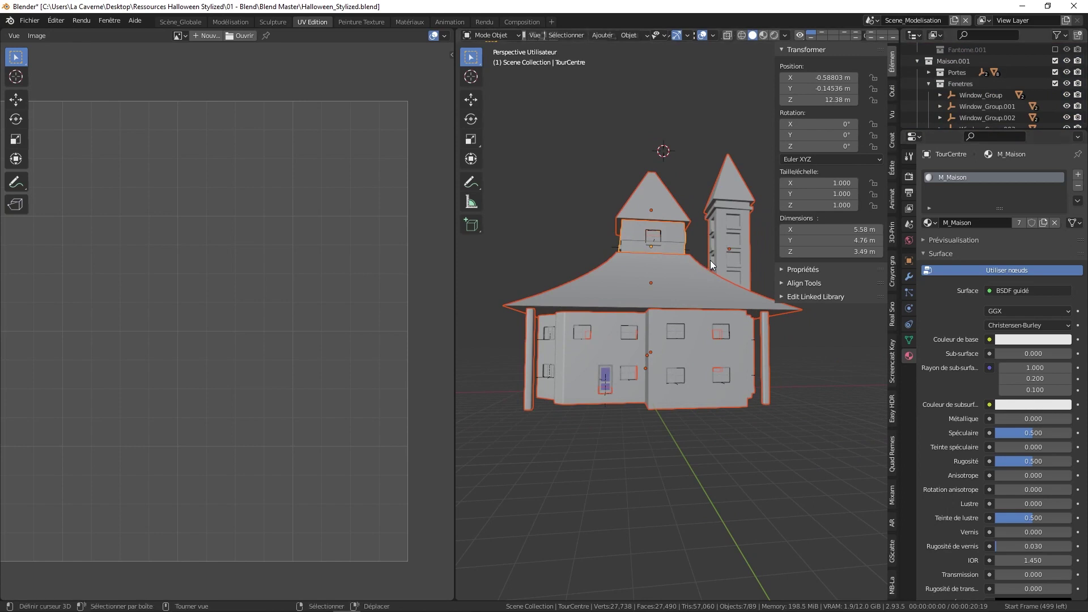
- Select all objects and export them as FBX over SM_Maison.fbx in the Export/Substance folder, using the Export Substance preset
key(a)
key(a)
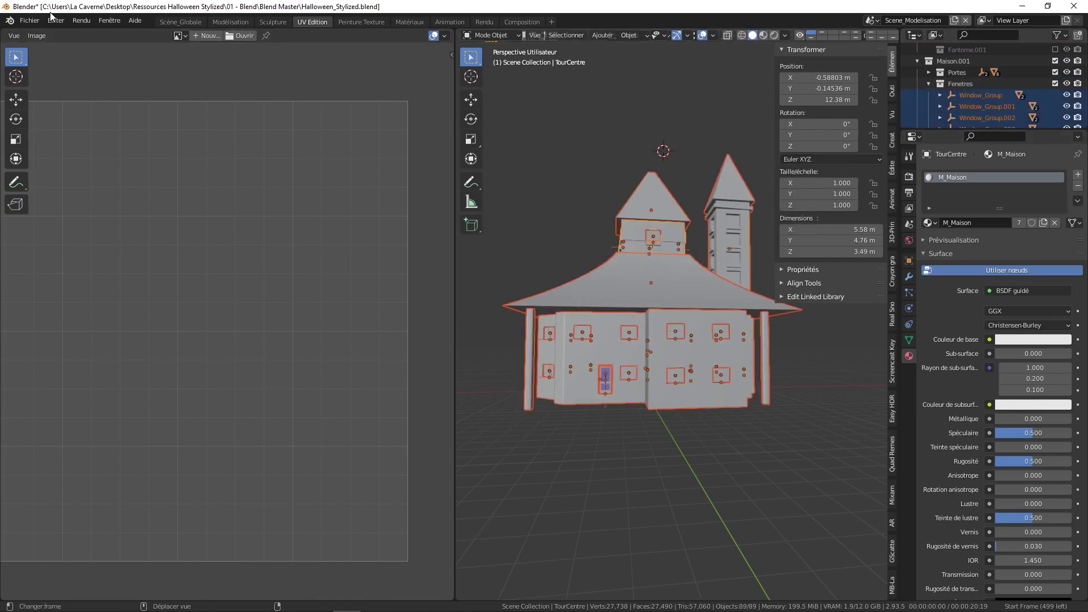
click(30, 21)
mouse_move(63, 184)
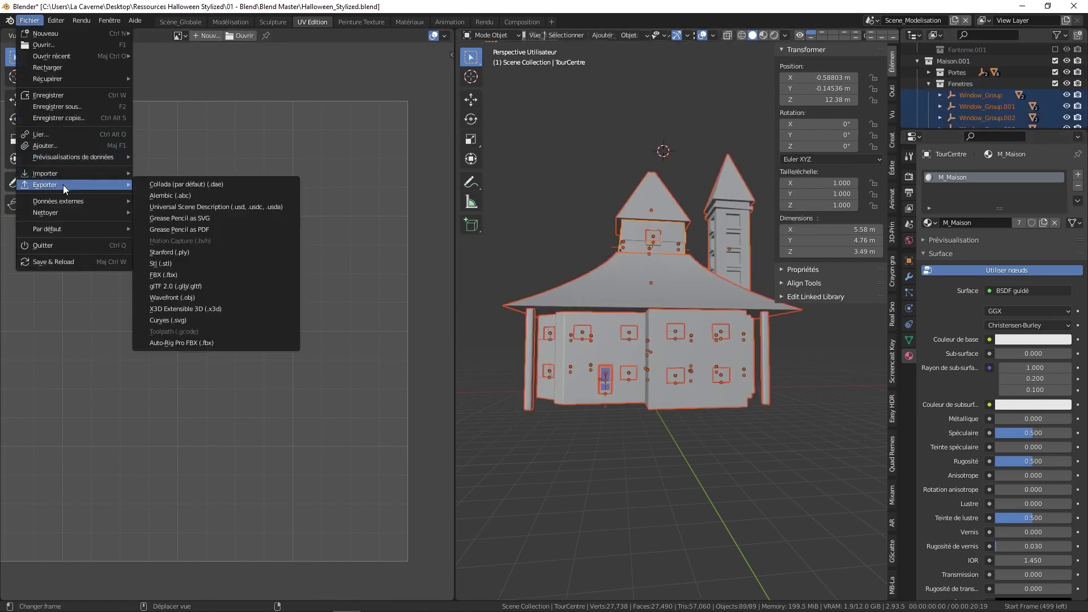
click(205, 275)
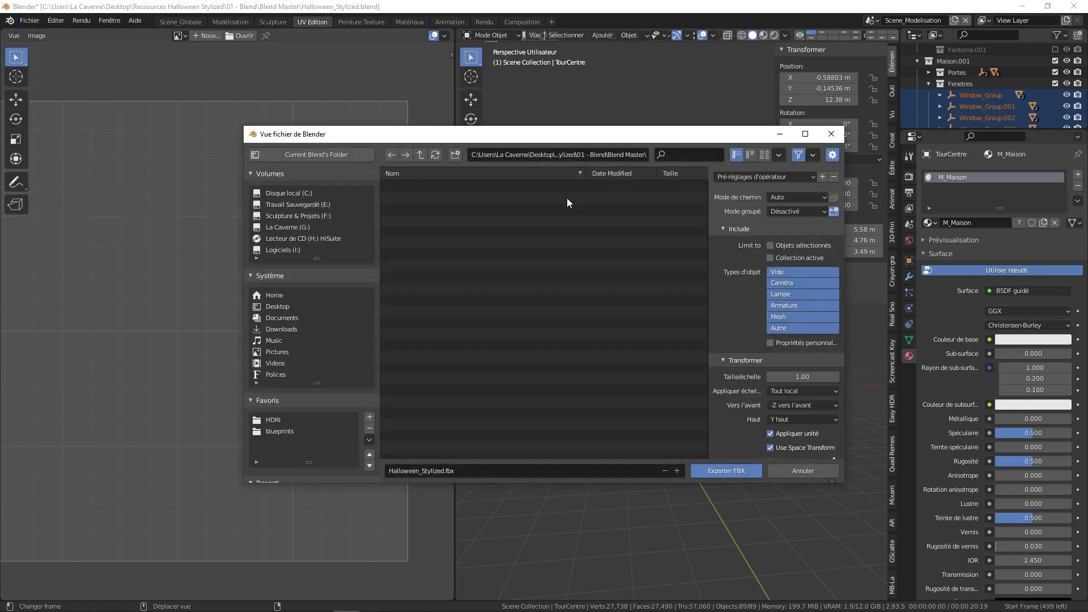
click(418, 156)
double_click(417, 212)
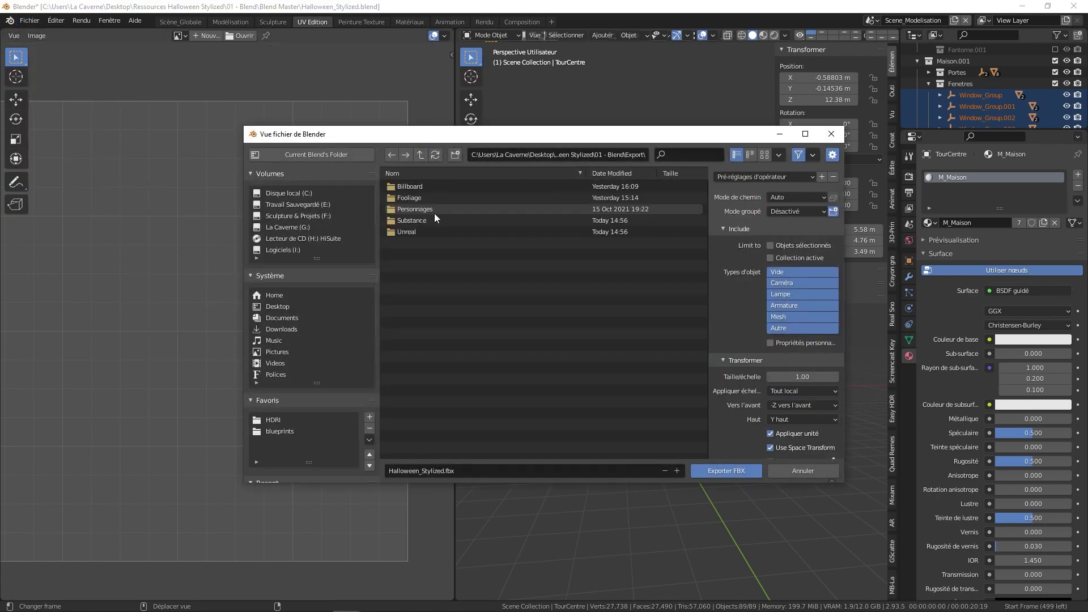
double_click(416, 216)
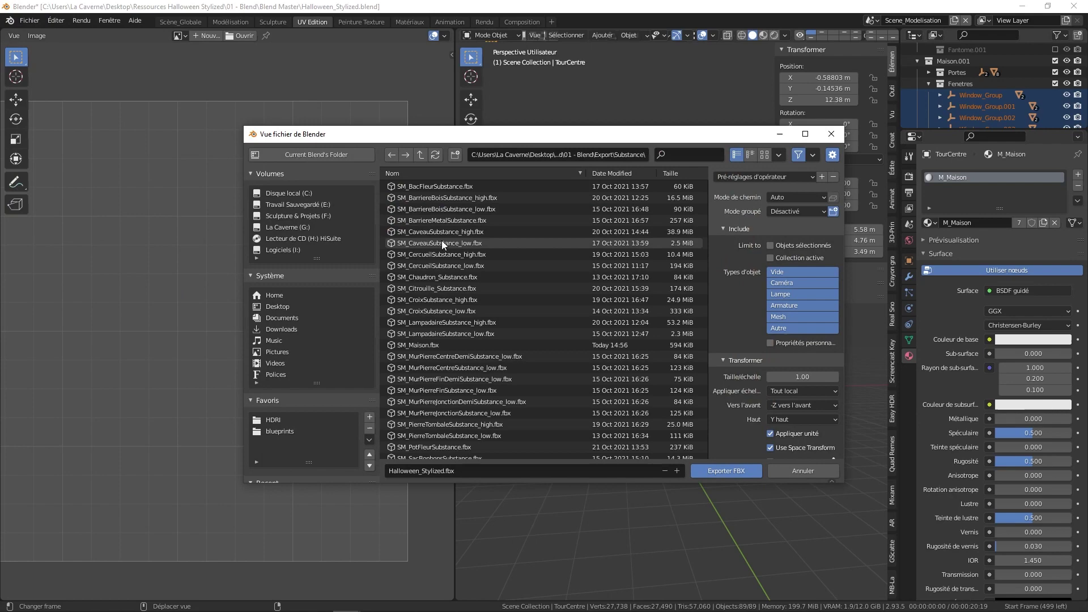
click(417, 345)
click(777, 177)
click(748, 219)
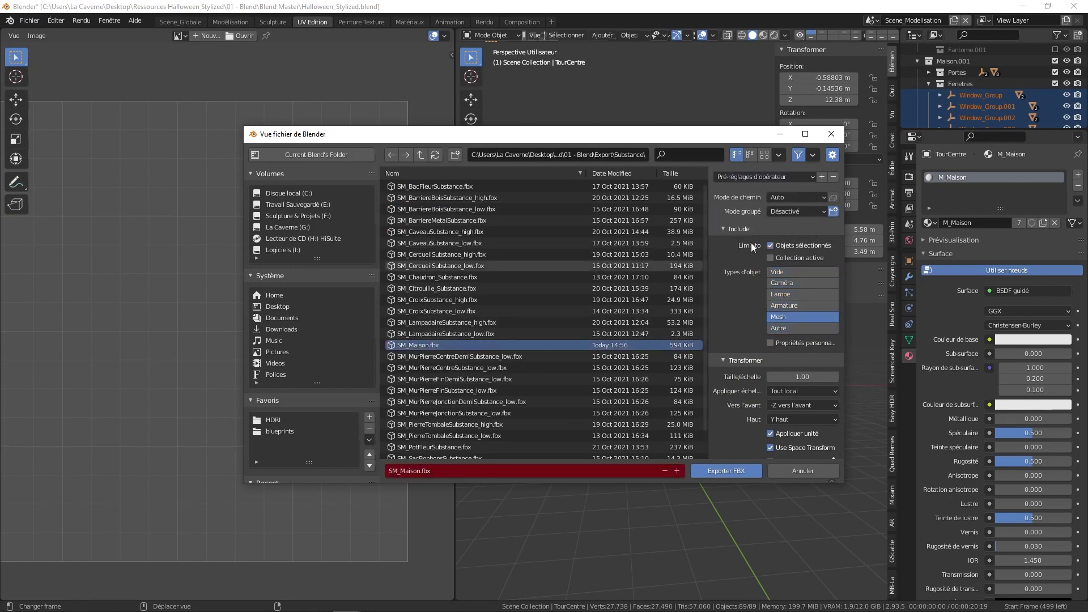
click(731, 473)
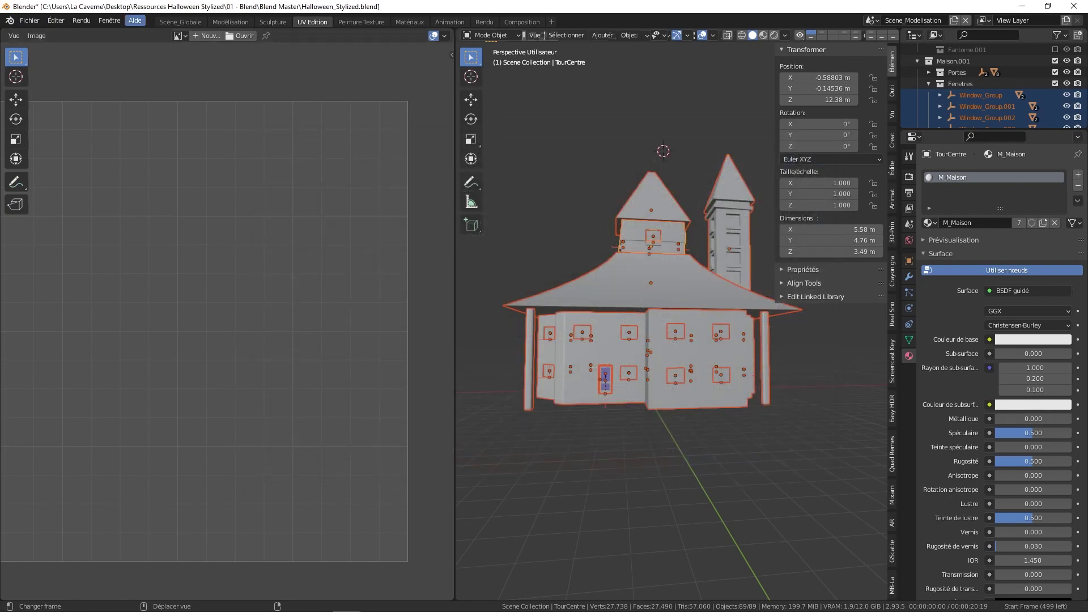
- Export the selection as FBX over SM_MaisonUE.fbx in the Export/Unreal folder with the Export UE preset, and save the Blender file
click(27, 22)
mouse_move(93, 186)
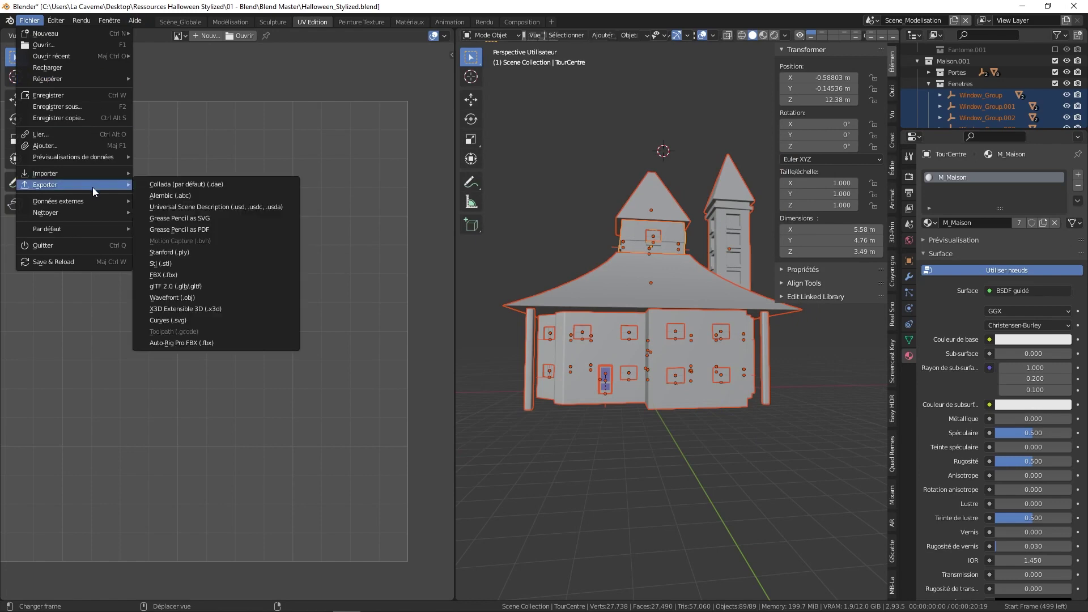
click(179, 274)
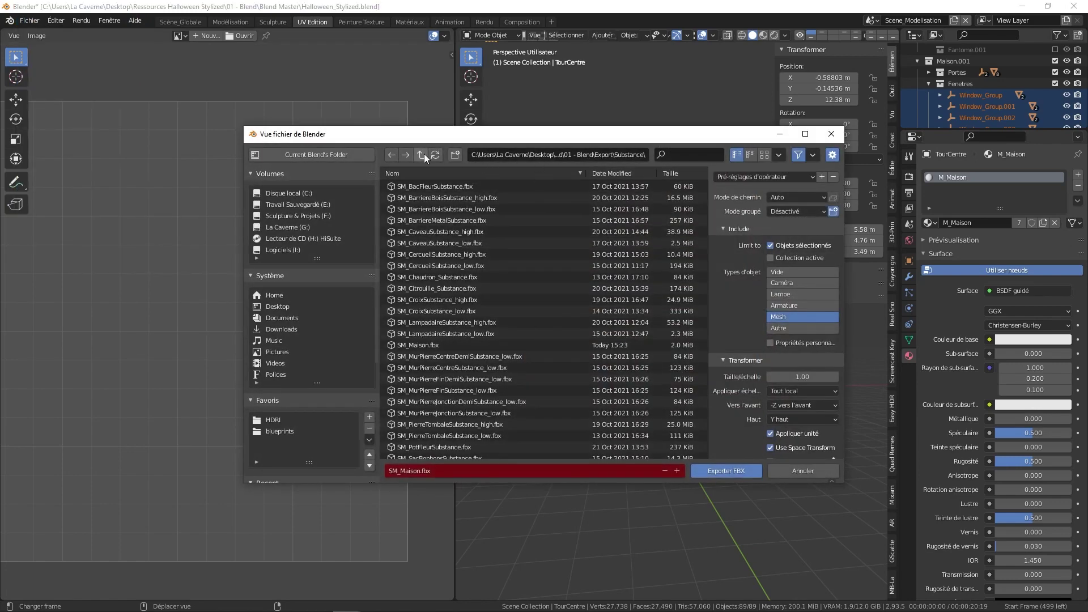
click(420, 154)
double_click(425, 231)
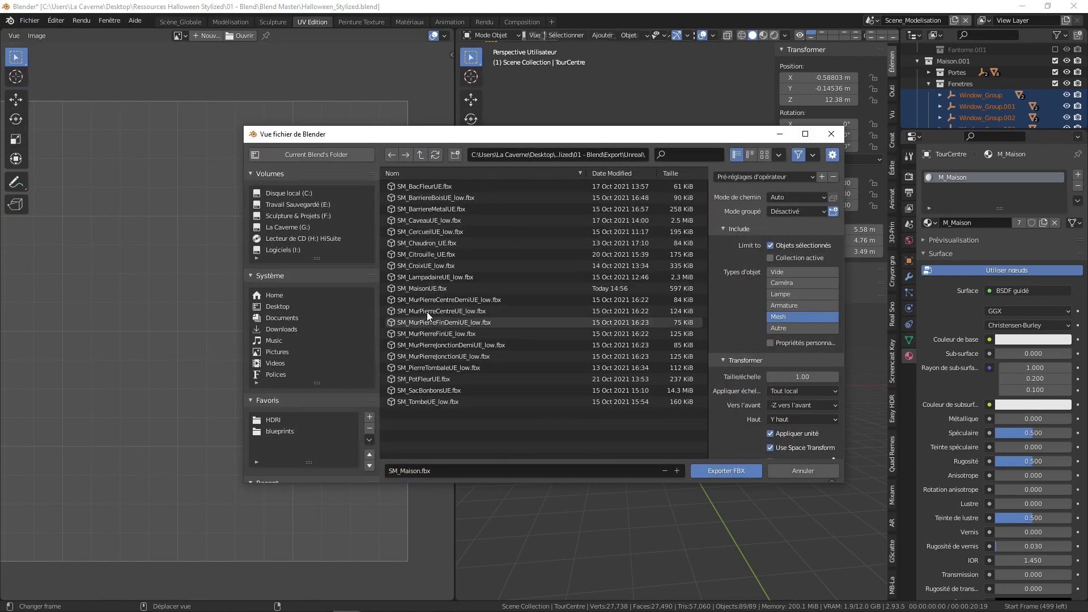
click(423, 286)
click(758, 177)
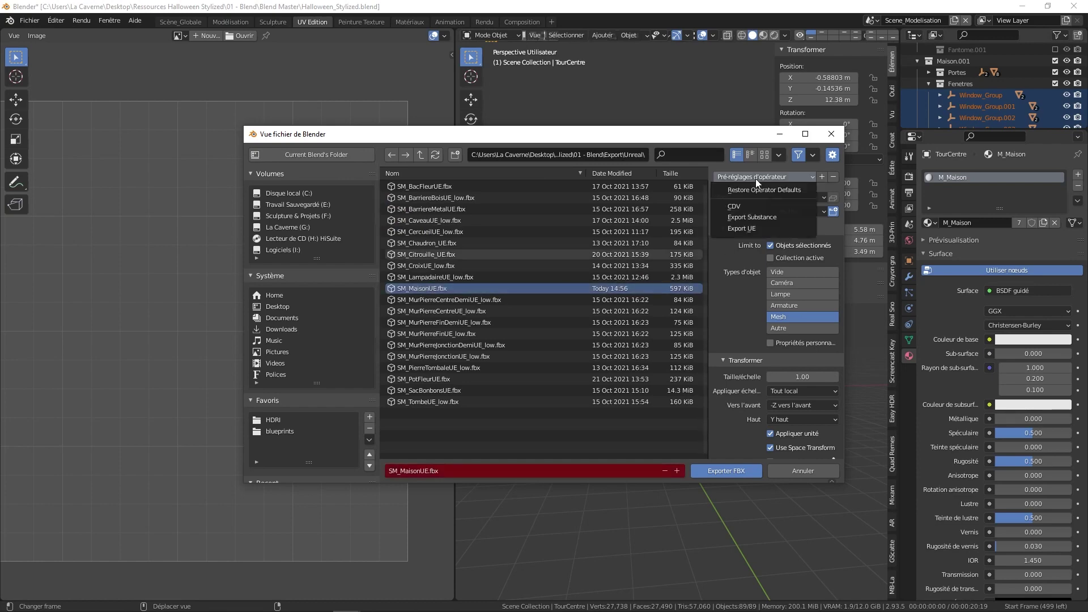
click(751, 229)
click(725, 470)
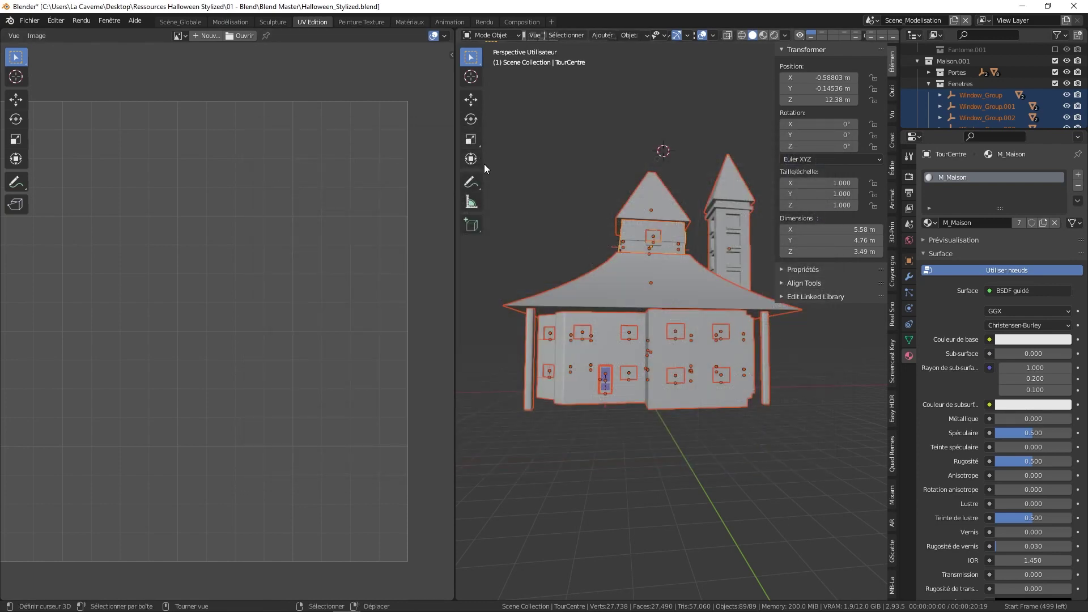
click(30, 20)
click(45, 97)
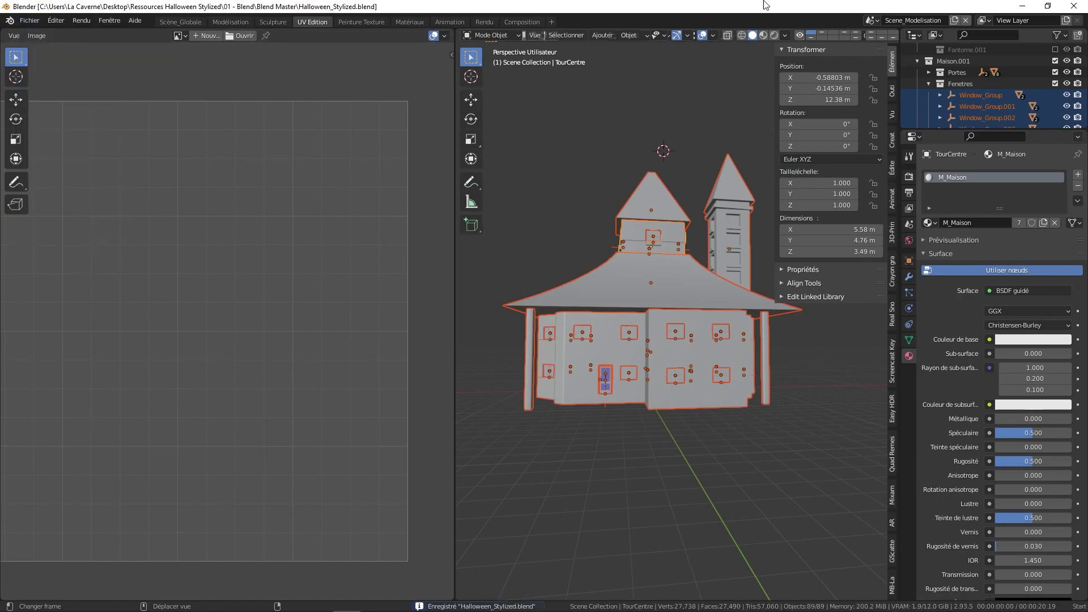
- Return to Substance 3D Painter and start a new project with the re-exported SM_Maison.fbx as its mesh
click(1019, 10)
click(11, 19)
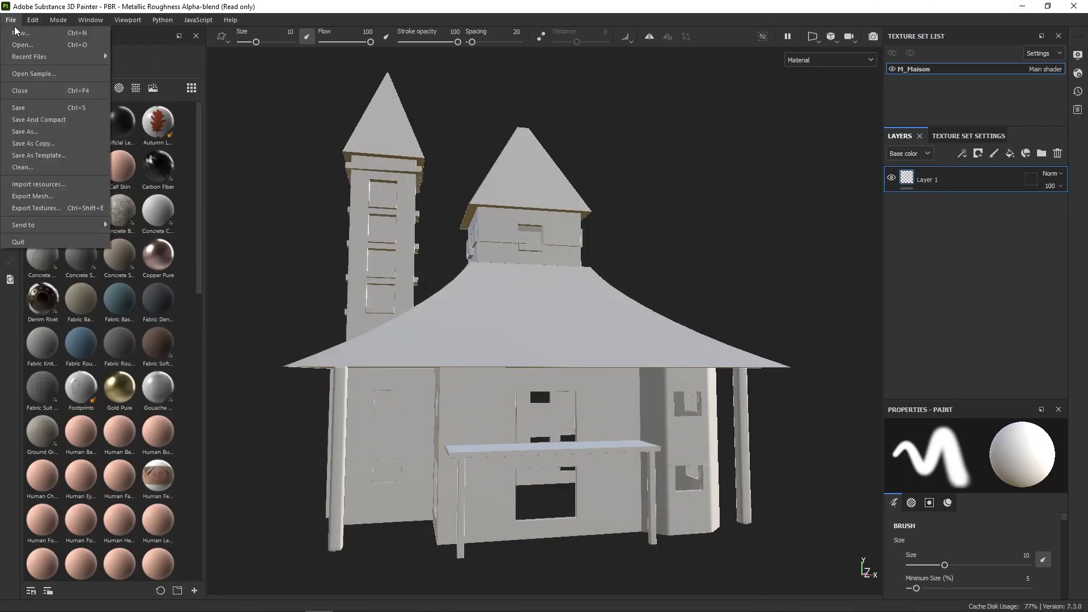
click(26, 32)
click(669, 149)
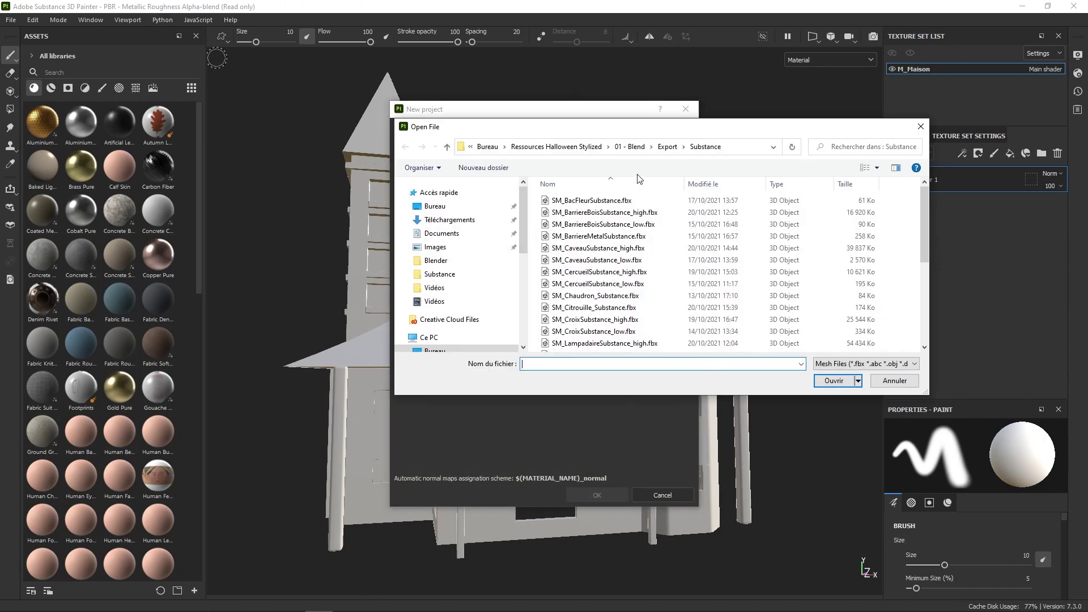
scroll(622, 278, down, 2)
scroll(617, 272, down, 2)
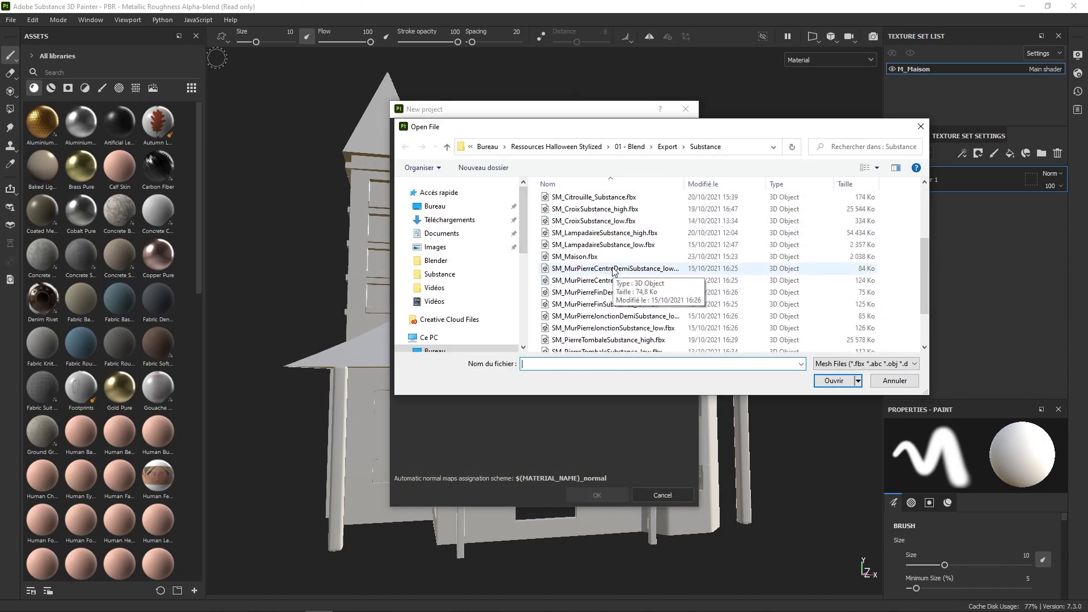
click(584, 256)
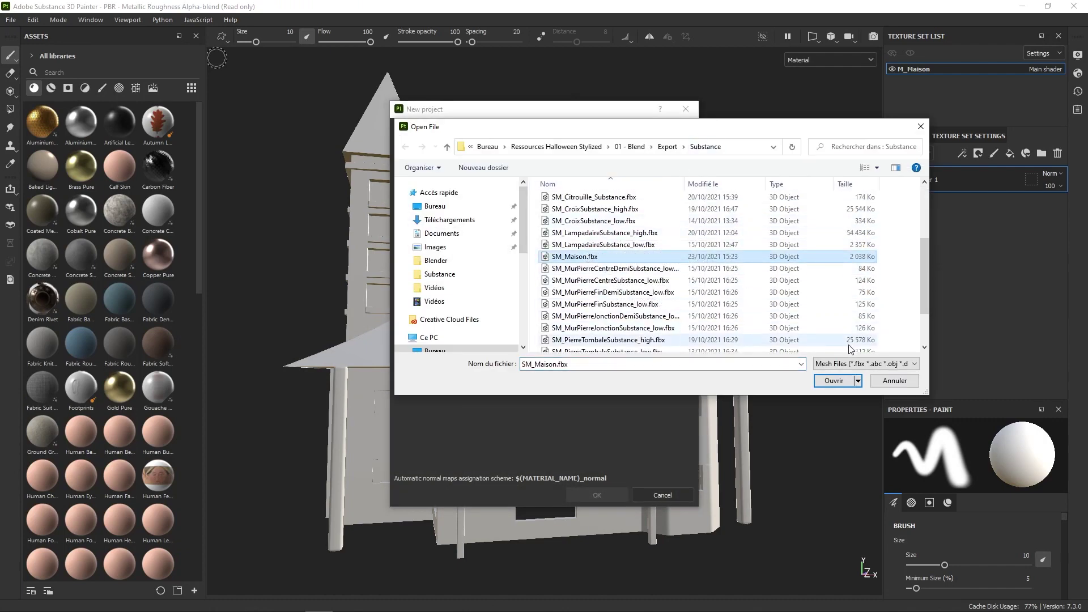
key(Return)
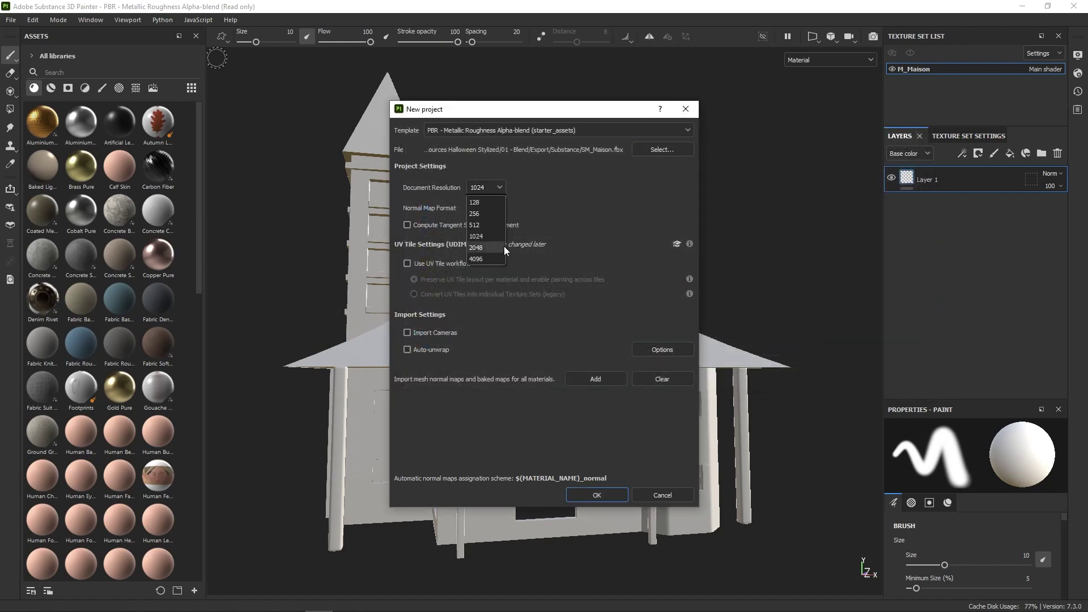
- Try to create the project from SM_Maison.fbx, discarding the open project's changes, and switch back to Blender
click(600, 495)
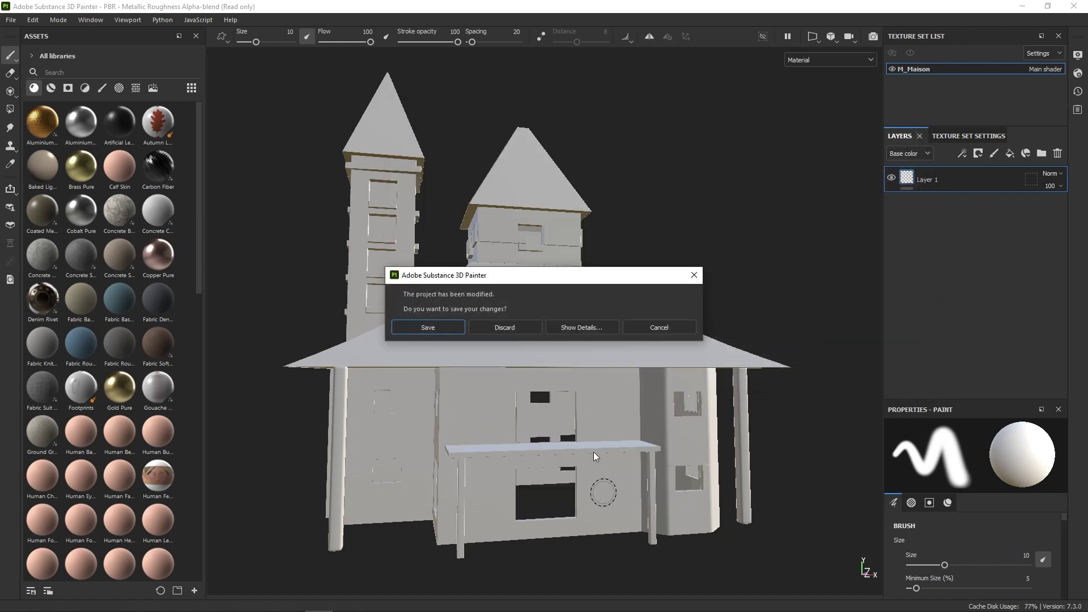
click(504, 323)
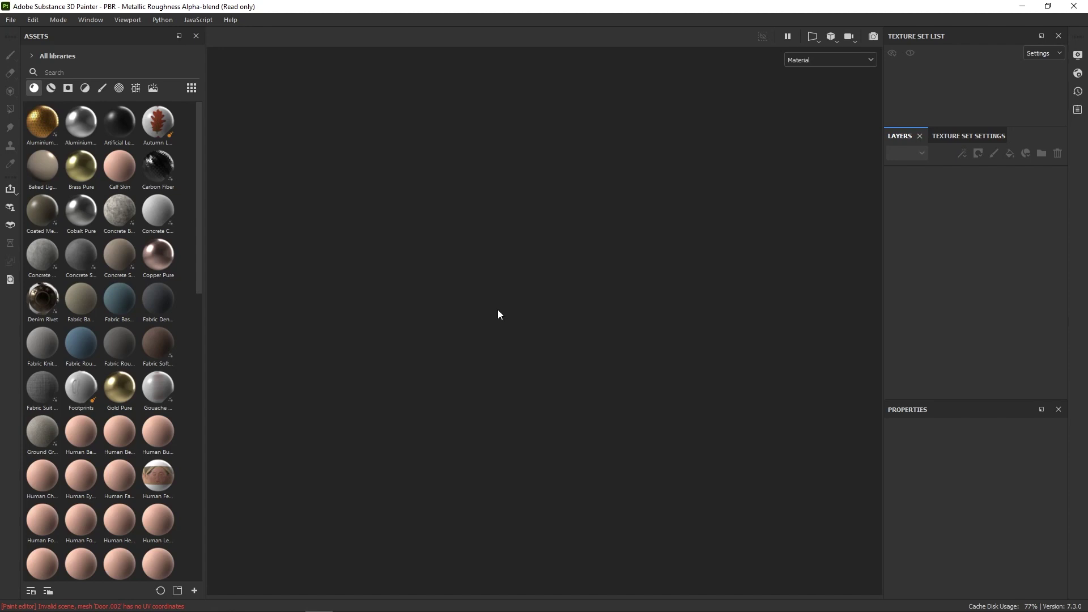
mouse_move(385, 609)
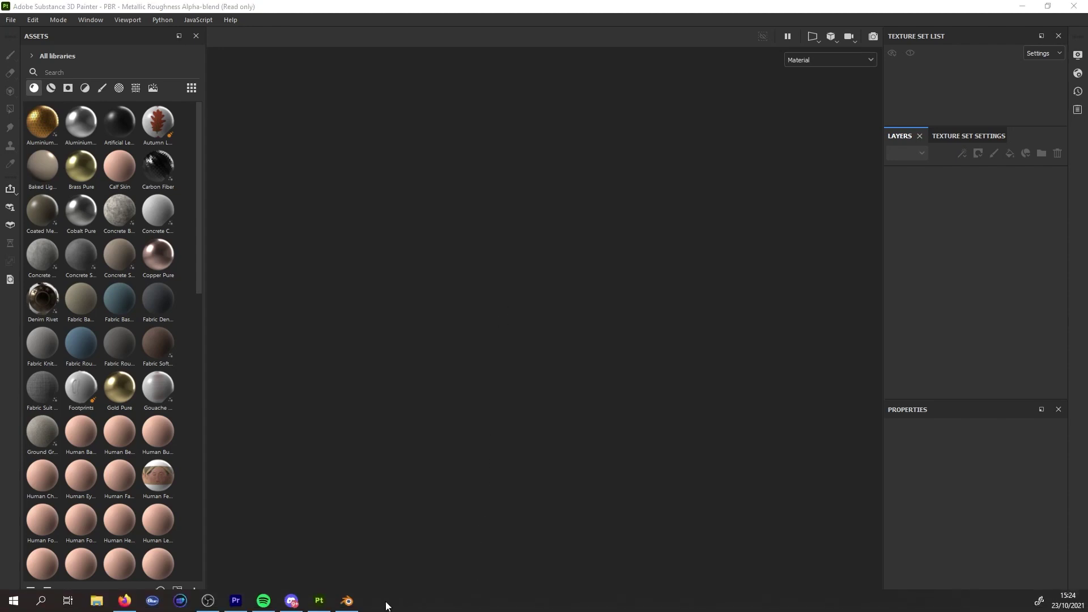
click(341, 602)
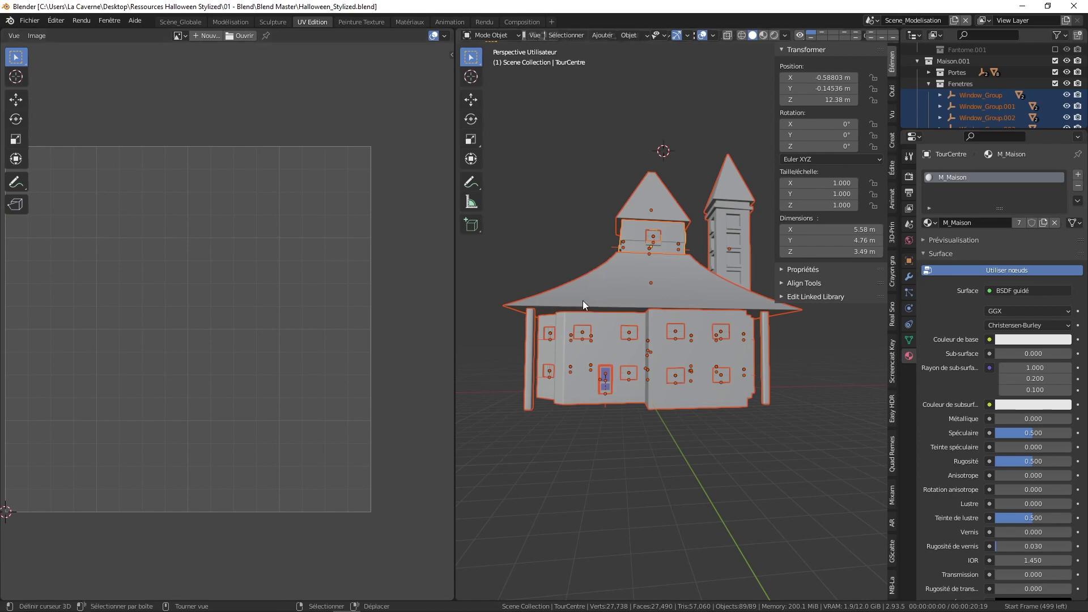
- Select the lower and upper windows on the angled side wall of the house, with the upper one active
middle_drag(560, 300, 642, 326)
scroll(642, 326, up, 4)
scroll(643, 329, up, 4)
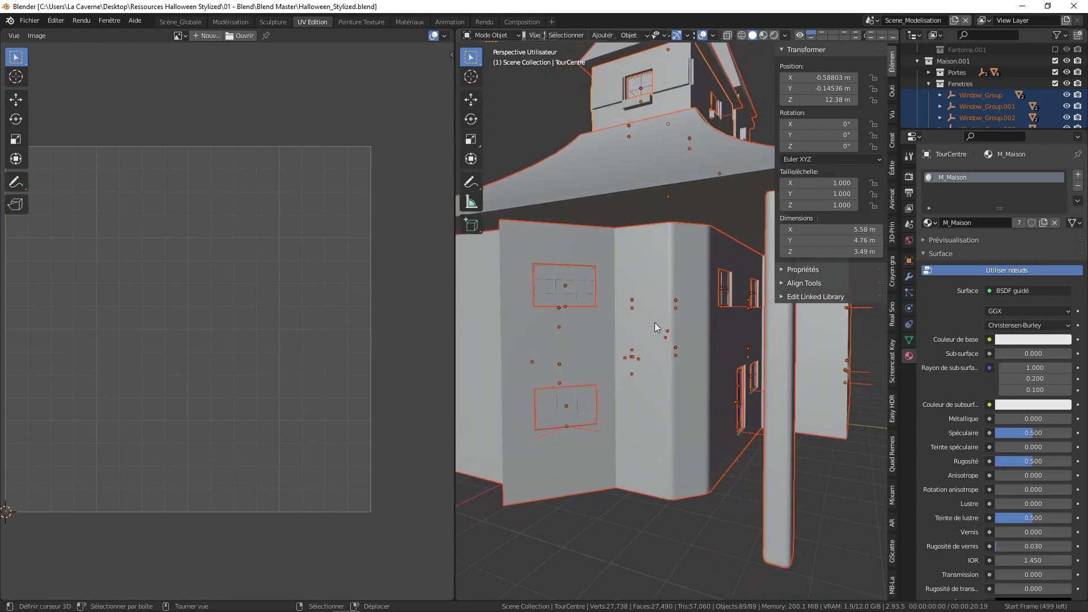
scroll(634, 373, up, 2)
middle_drag(563, 427, 569, 423)
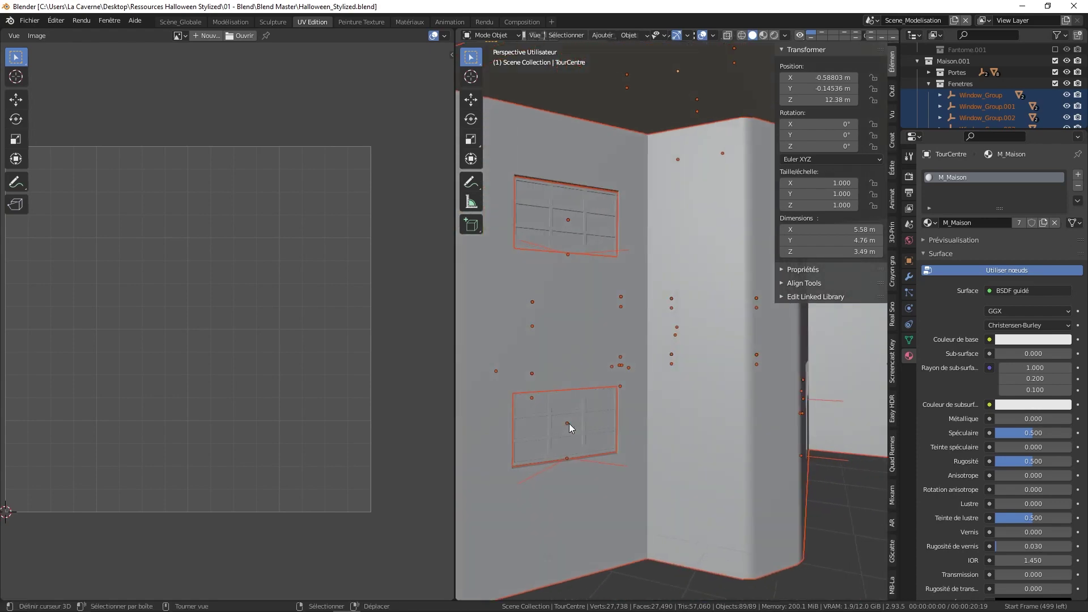
scroll(603, 386, down, 4)
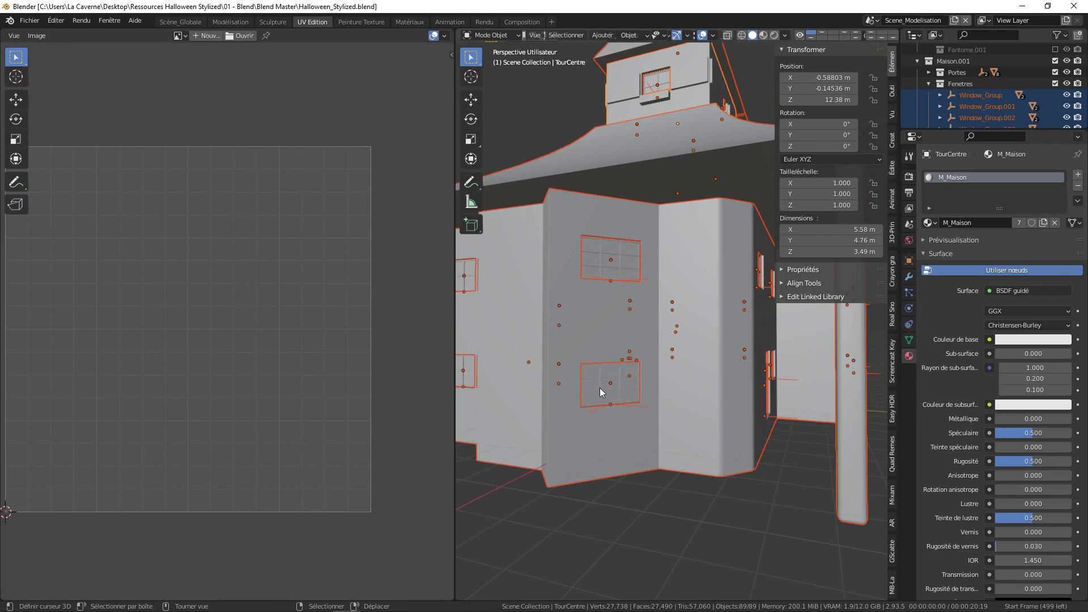
click(600, 387)
shift+click(610, 266)
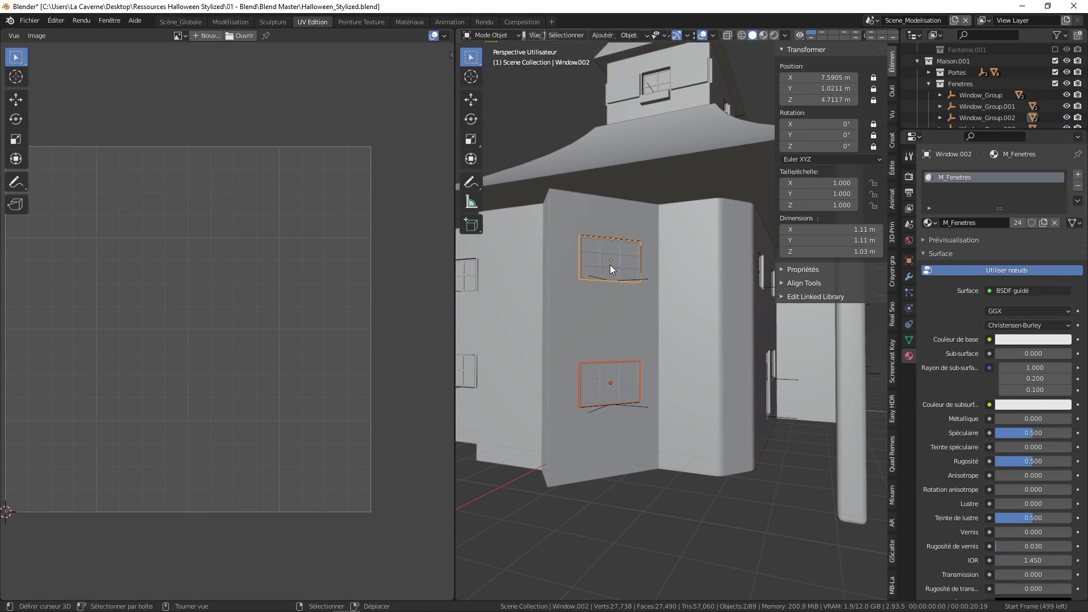
- Select all objects while keeping the upper side window active, and enter Edit Mode
key(Tab)
key(Tab)
key(a)
click(710, 252)
key(Tab)
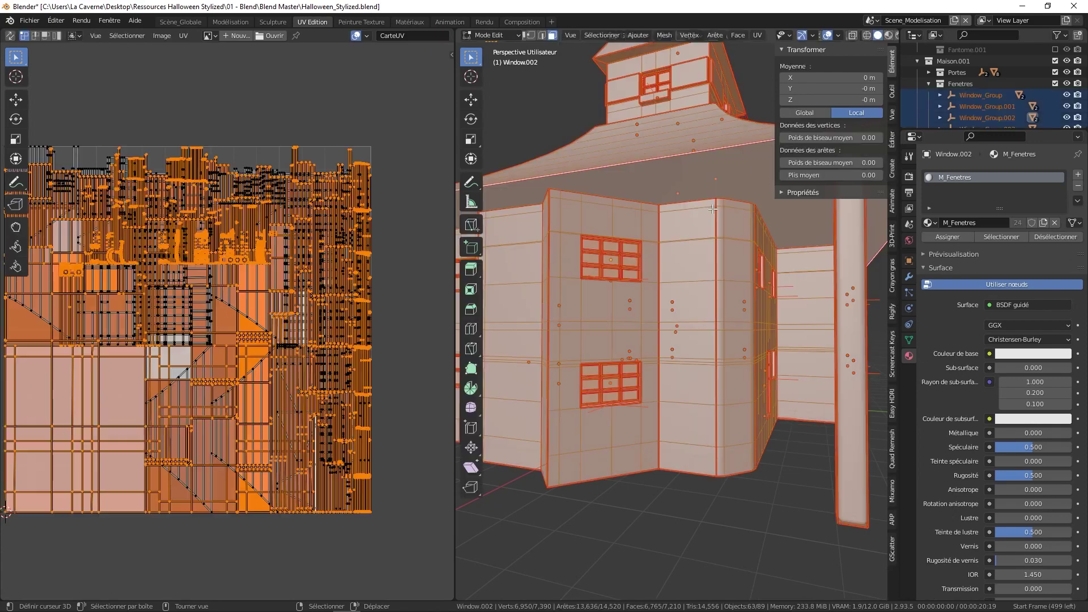
- Select only the faces using the M_Fenetres material and examine their UV layout and location on the house
key(a)
click(719, 175)
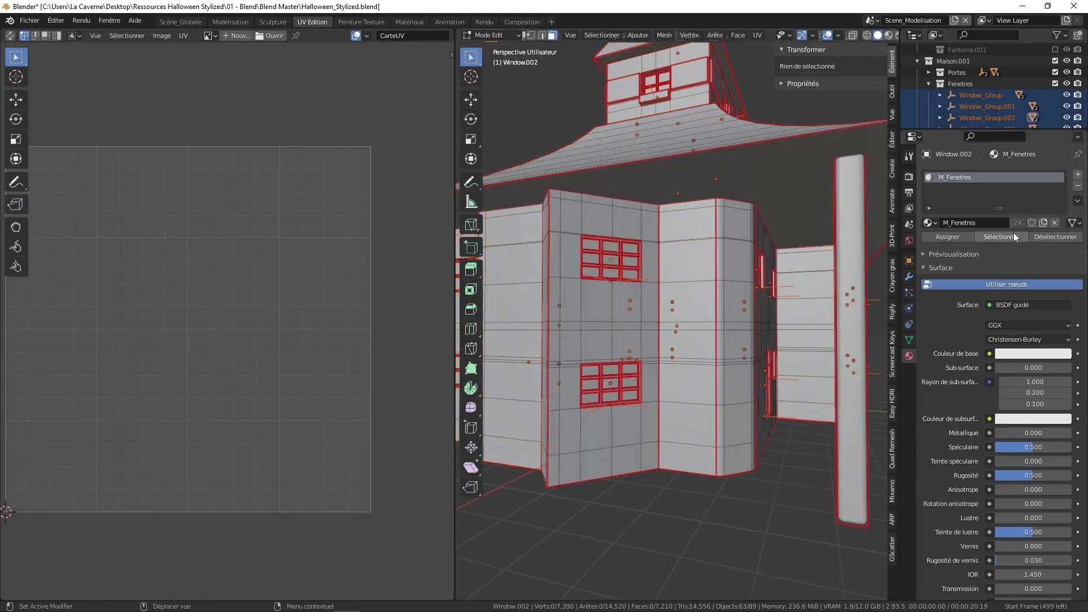
click(976, 236)
scroll(666, 306, down, 5)
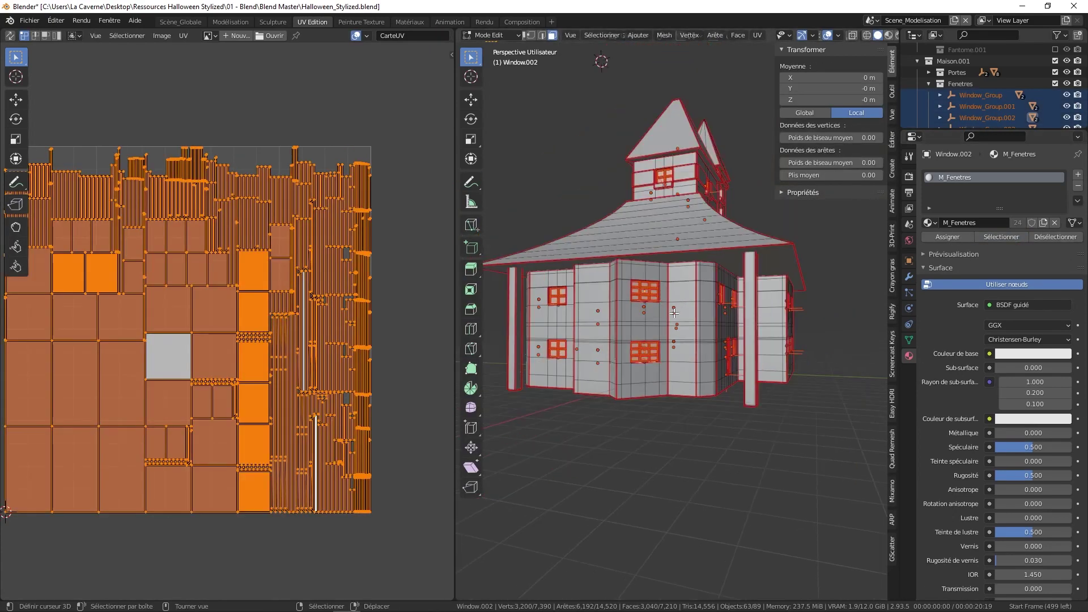
middle_drag(665, 306, 603, 316)
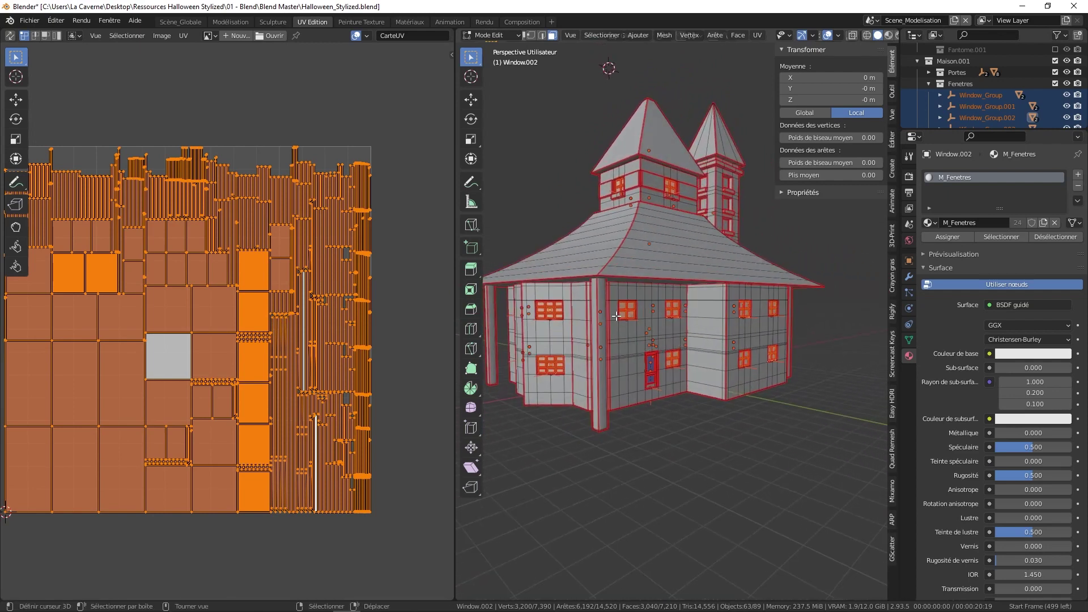
- Select all faces of the house to view the combined UV layout, and clear the selection
key(a)
click(614, 185)
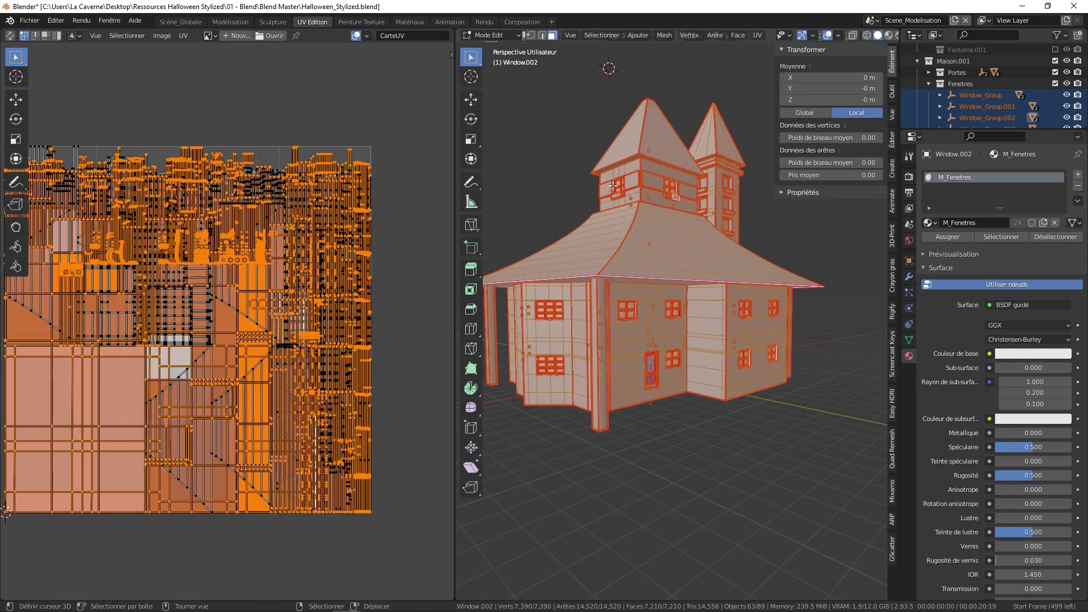
key(a)
click(652, 204)
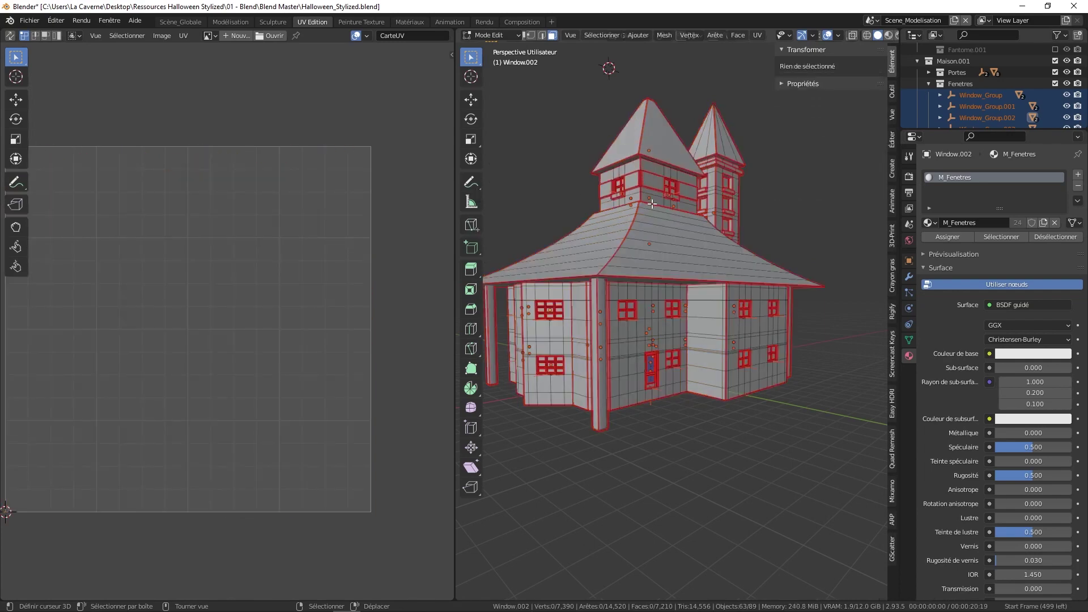
- Select the single door and remove its DoorGlass_material slot, keeping only M_Porte
key(Tab)
click(652, 359)
key(Tab)
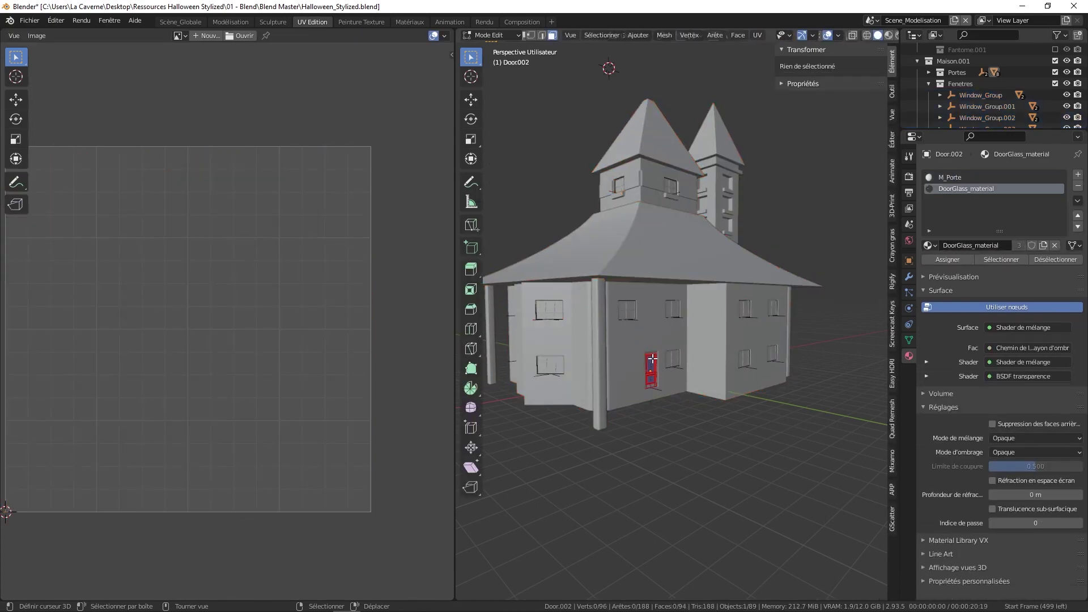
key(Tab)
scroll(661, 354, up, 2)
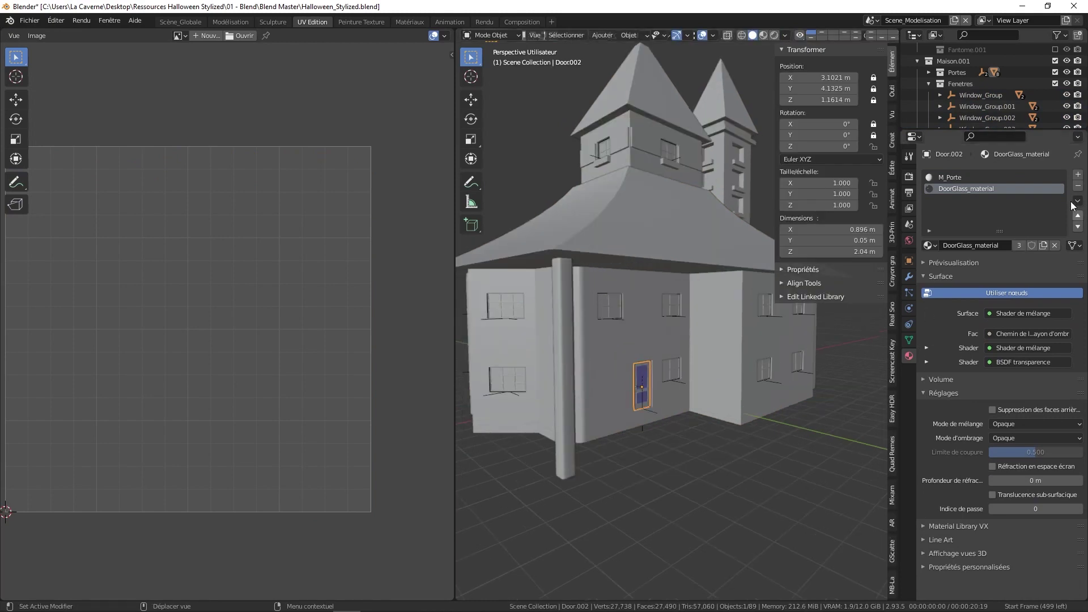
click(1078, 186)
scroll(705, 295, up, 2)
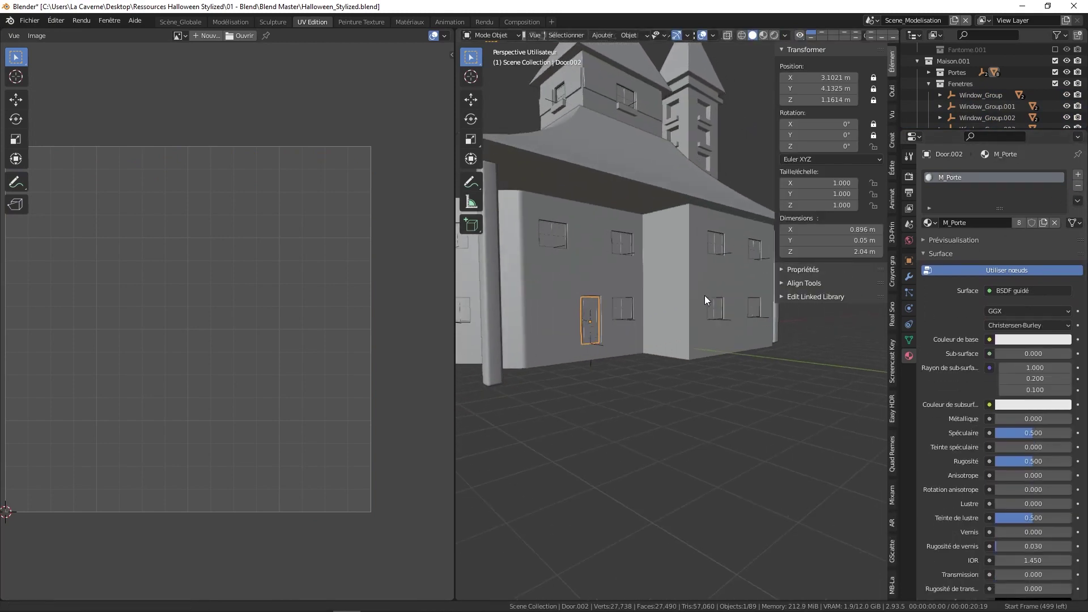
- Undo the material slot removal on the single door and remove DoorGlass_material from it again
scroll(705, 295, up, 3)
scroll(678, 325, down, 7)
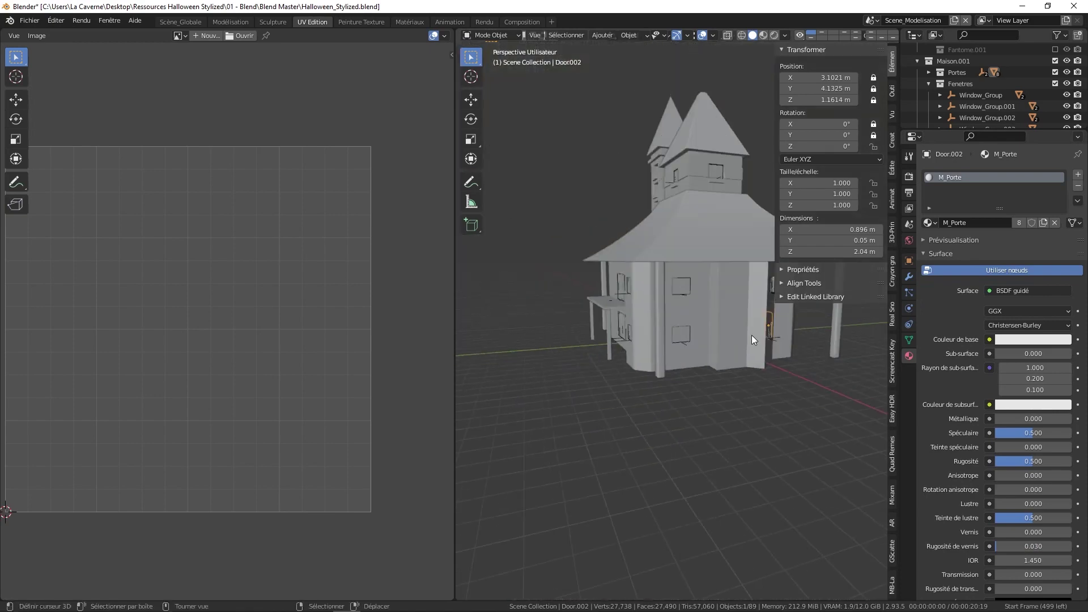
scroll(777, 348, up, 2)
scroll(776, 349, up, 2)
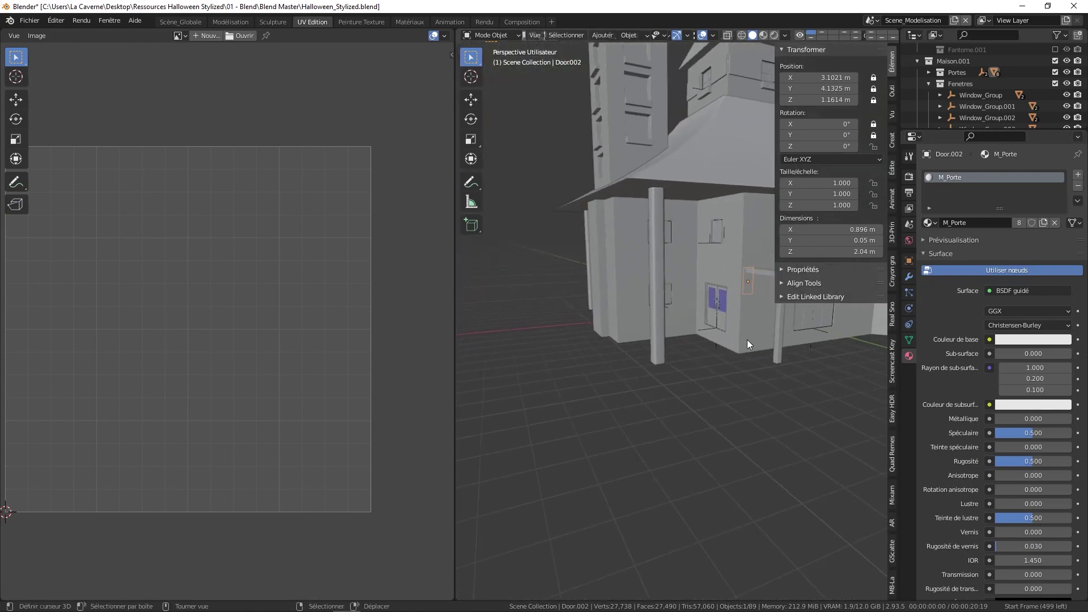
key(ctrl+z)
middle_drag(777, 339, 618, 331)
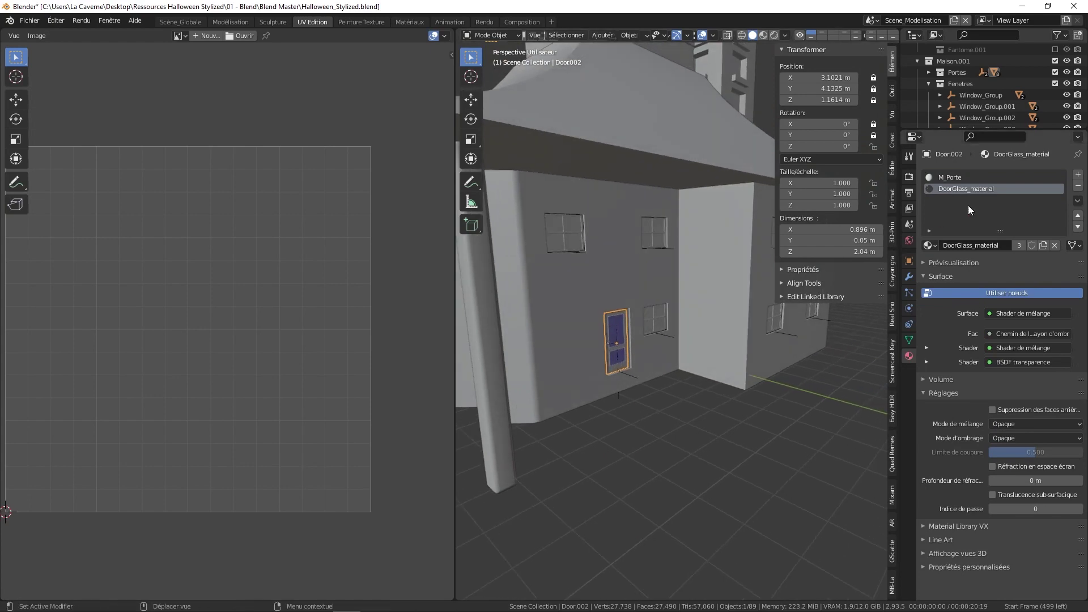
click(1078, 186)
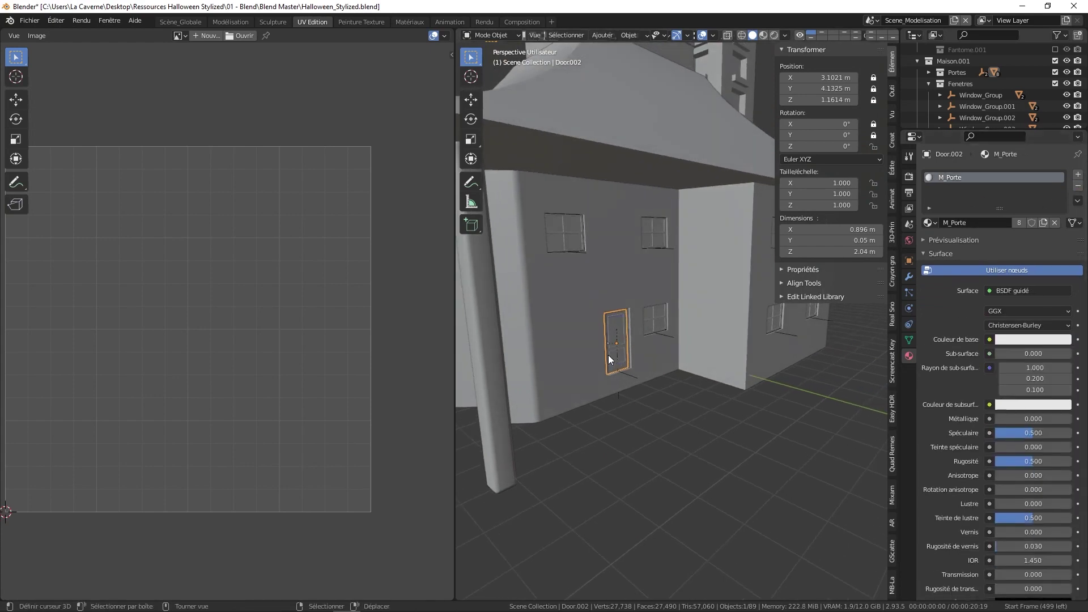
- Select the Door.001 leaf of the double door and remove its DoorGlass_material slot
middle_drag(608, 355, 719, 352)
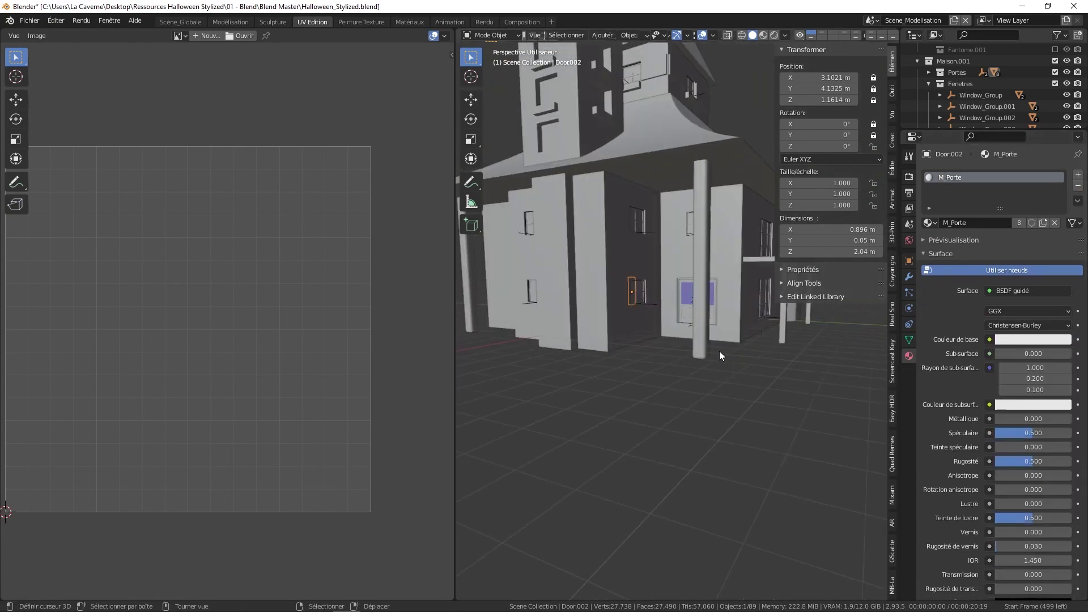
scroll(720, 351, up, 5)
click(706, 280)
click(977, 188)
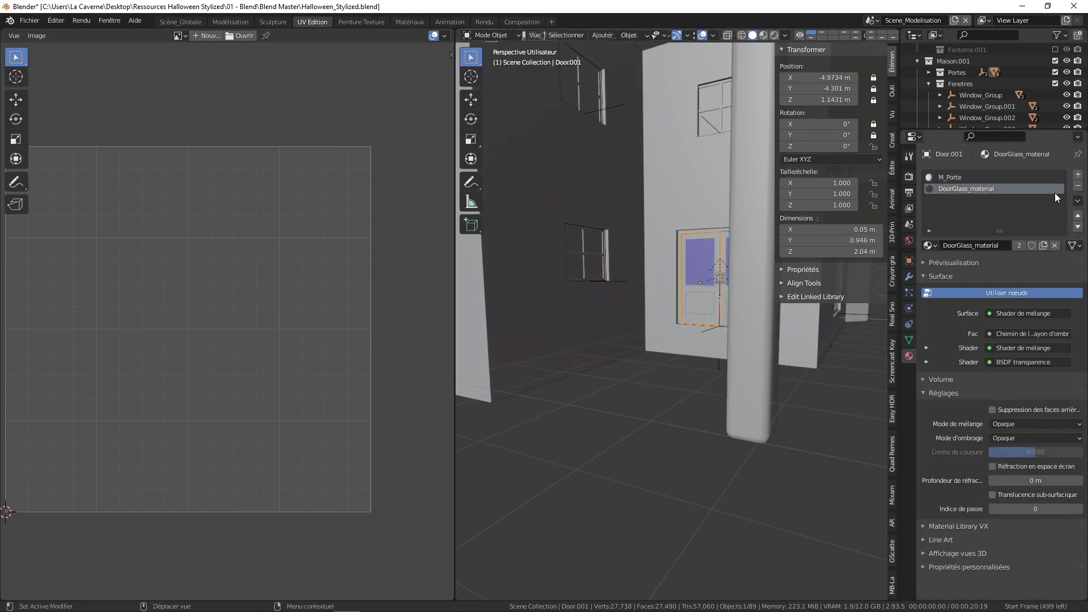
click(1078, 186)
- Select the other leaf of the double door and remove its DoorGlass_material slot
middle_drag(703, 282, 742, 277)
click(743, 277)
click(981, 188)
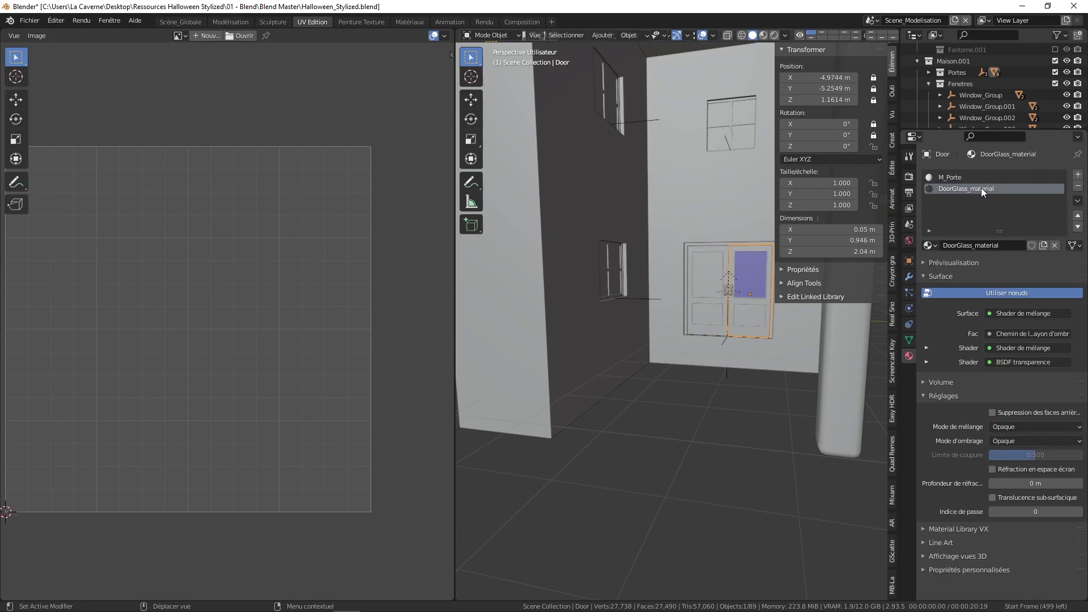
click(1078, 186)
- Select all objects of the house with the Door.001 leaf active, and enter Edit Mode
click(712, 289)
middle_drag(785, 307, 655, 324)
scroll(655, 324, down, 2)
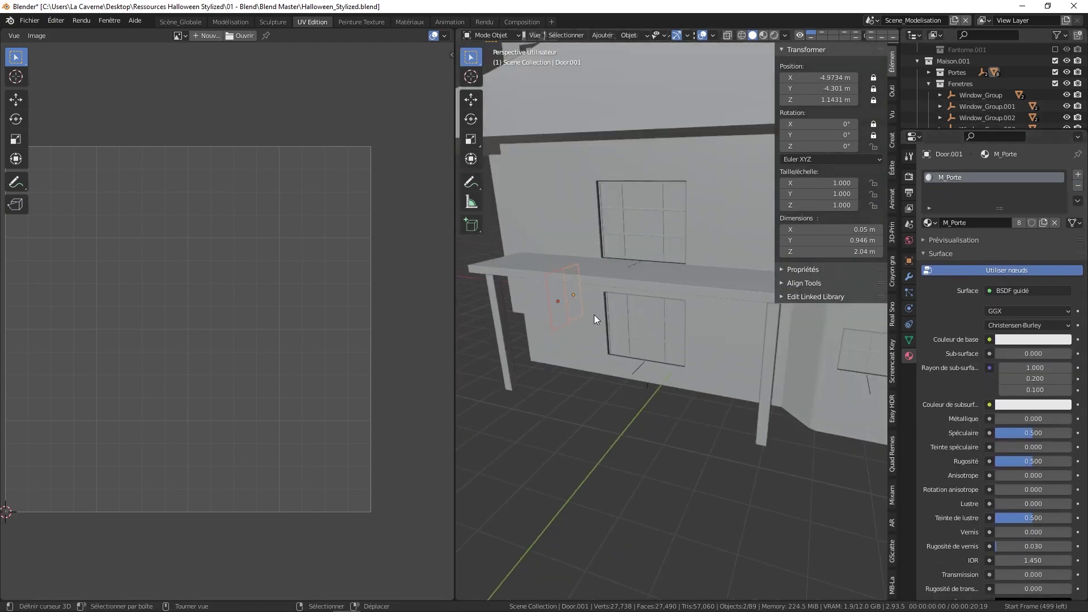
scroll(599, 315, down, 3)
key(grave)
key(Escape)
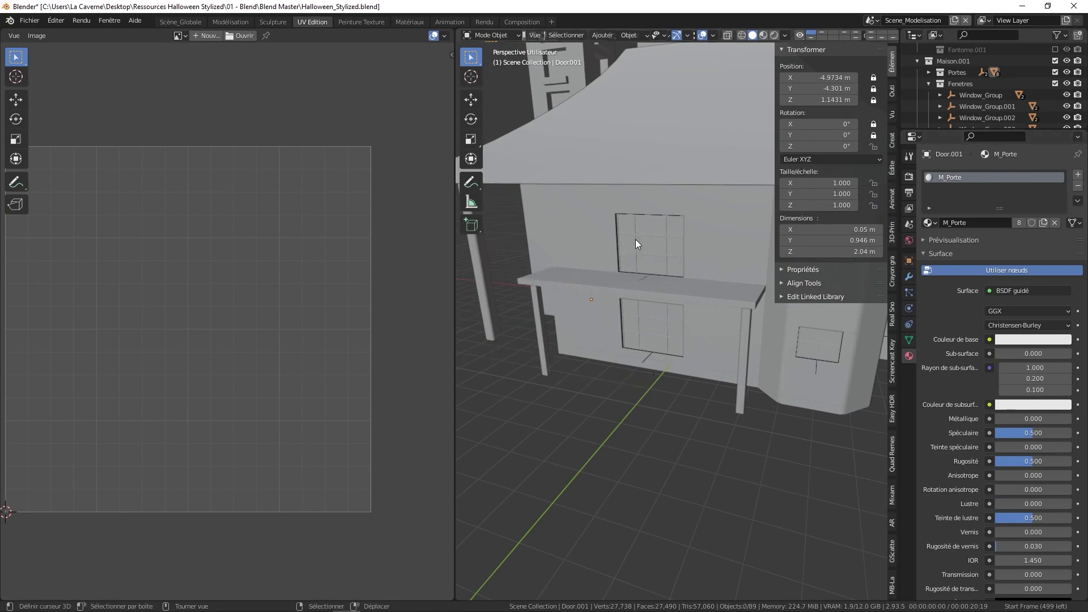
key(ctrl+Tab)
click(630, 188)
- Select only the faces using the M_Porte material, examine their UV layout, and leave Edit Mode
key(a)
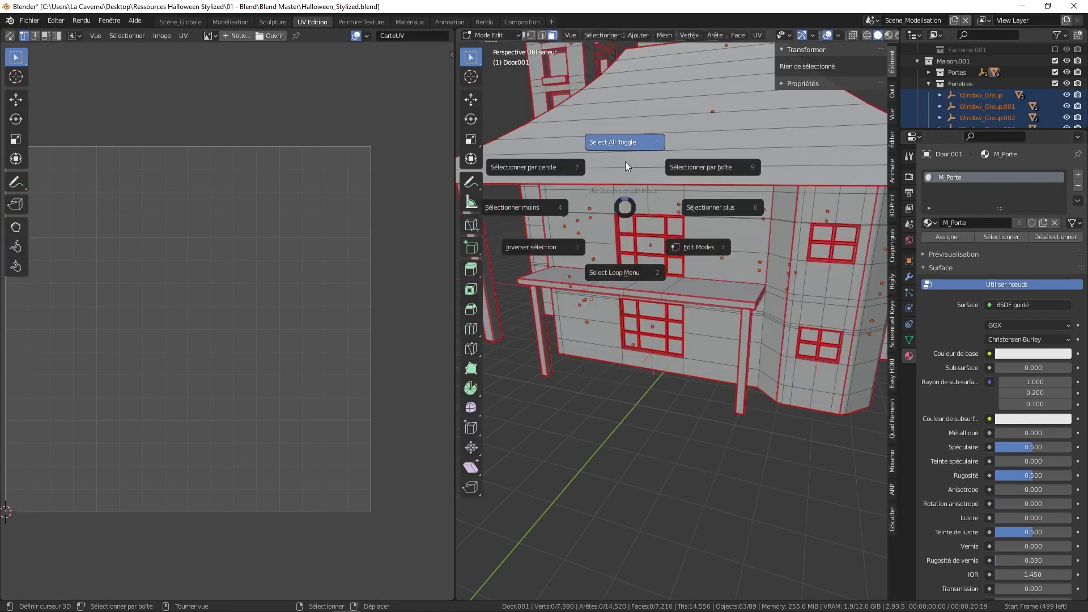
click(624, 162)
key(a)
click(630, 110)
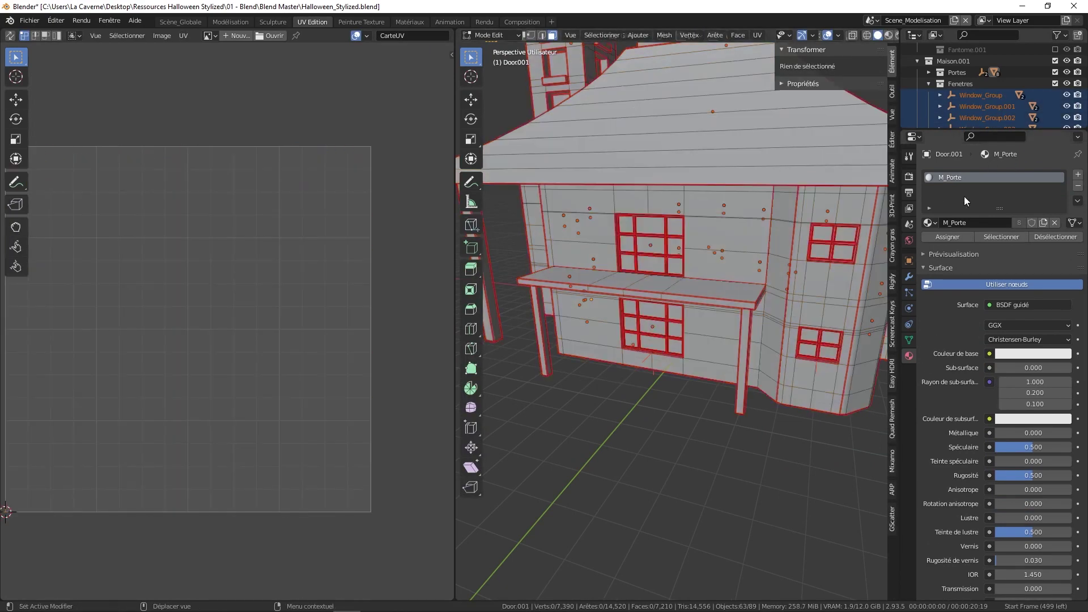
click(998, 237)
middle_drag(686, 292, 620, 324)
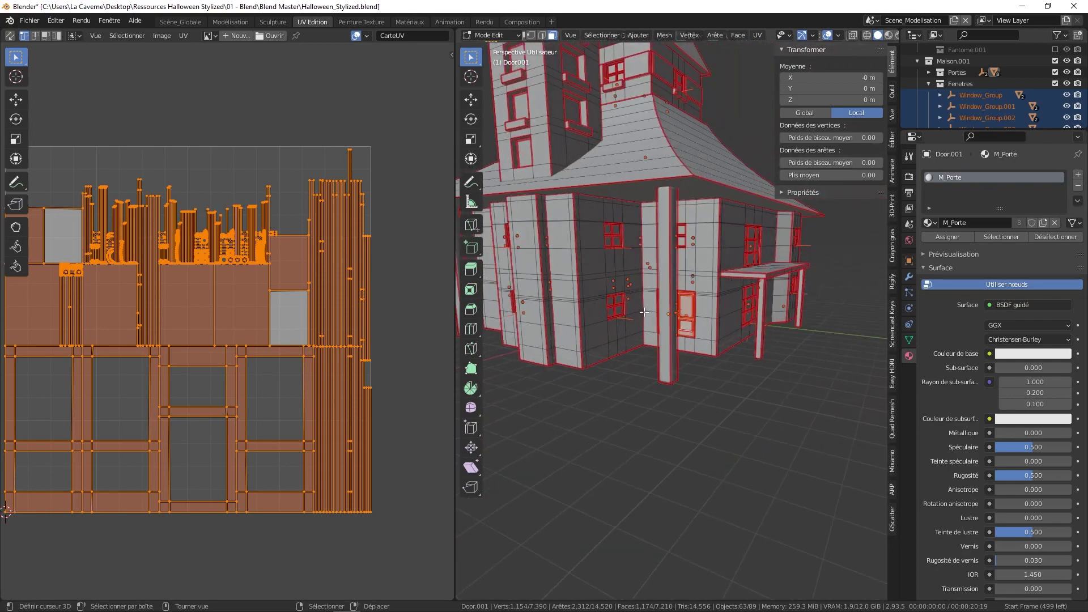
key(Tab)
- Make the upper window Window.001 active, select all objects, and enter Edit Mode
middle_drag(698, 305, 676, 304)
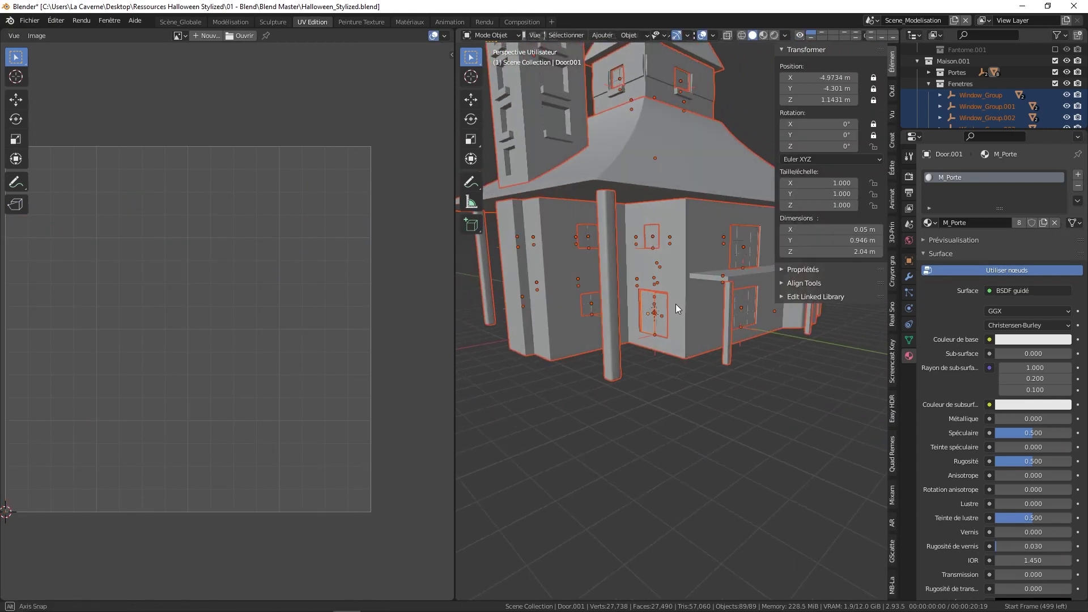
click(587, 242)
key(a)
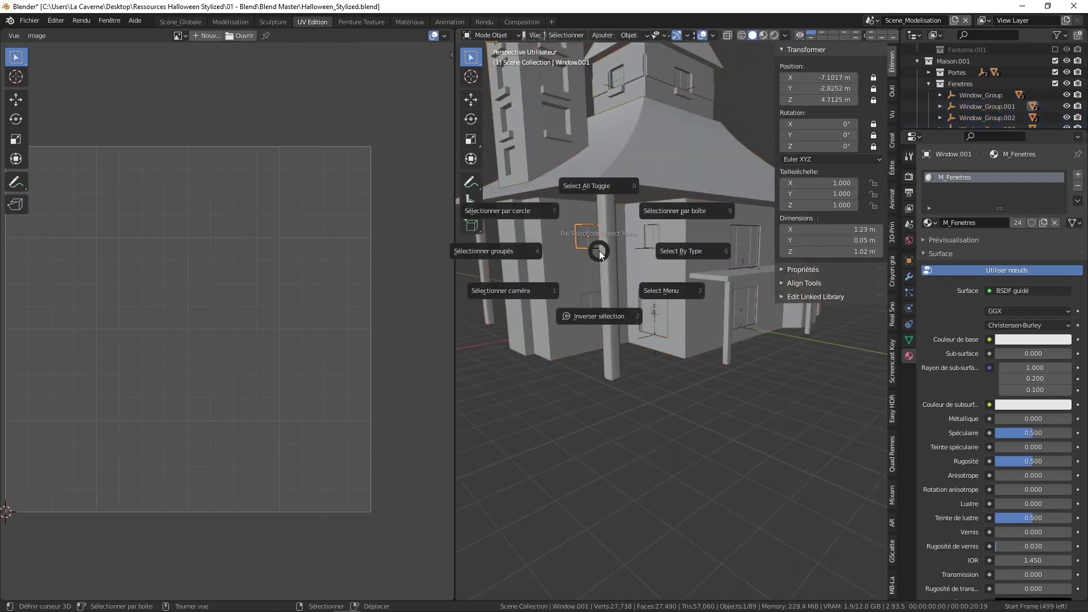
click(617, 189)
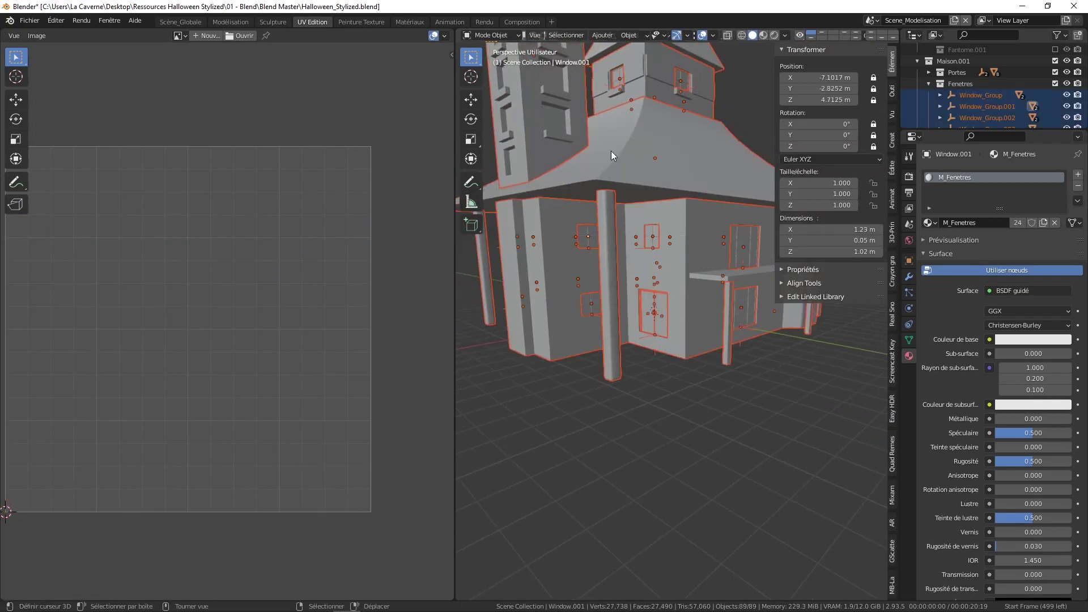
key(Tab)
- Select only the faces using the M_Fenetres material to examine the windows' UV layout
key(a)
click(641, 149)
key(a)
click(639, 114)
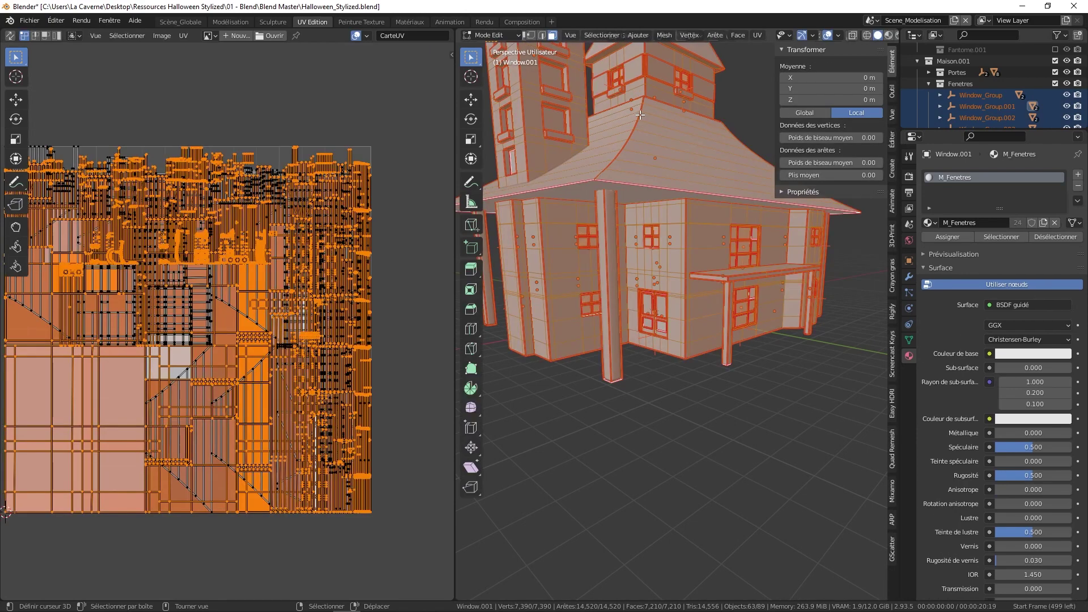
key(a)
click(641, 67)
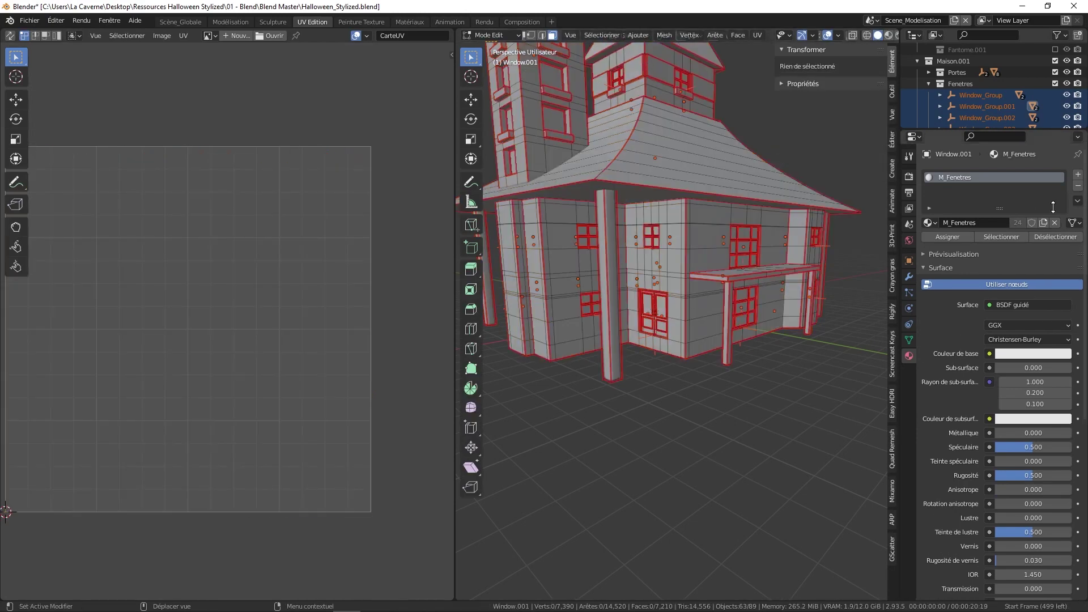
click(1015, 236)
middle_drag(771, 296, 696, 300)
- Leave the multi-object editing and open only the house walls SM_Structure in Edit Mode
key(Tab)
click(663, 290)
key(Tab)
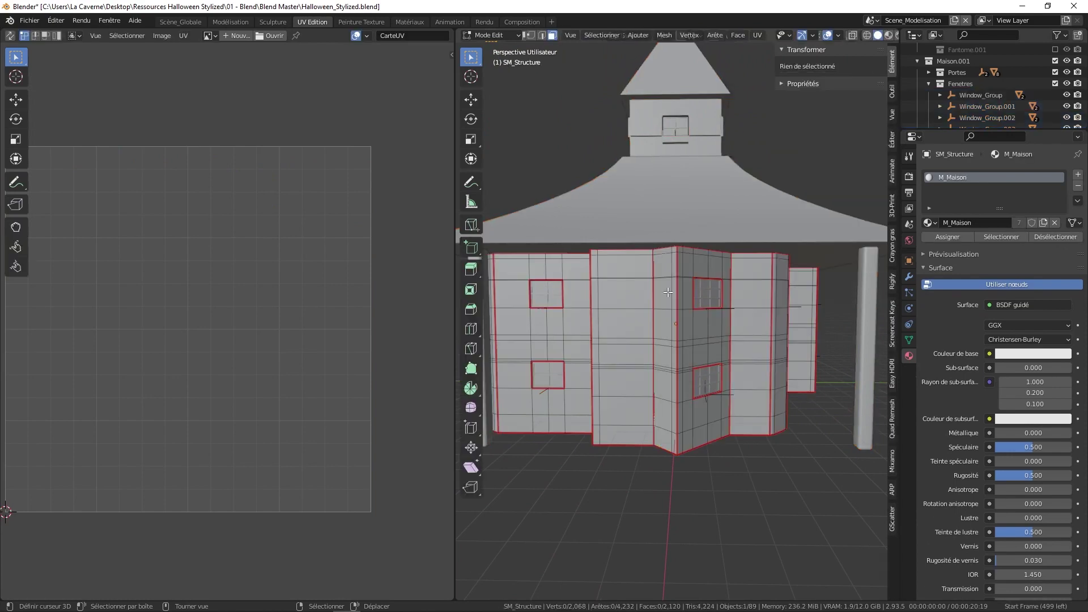
- Leave the single-object editing of SM_Structure, select all objects, and open them together in Edit Mode
key(Tab)
key(a)
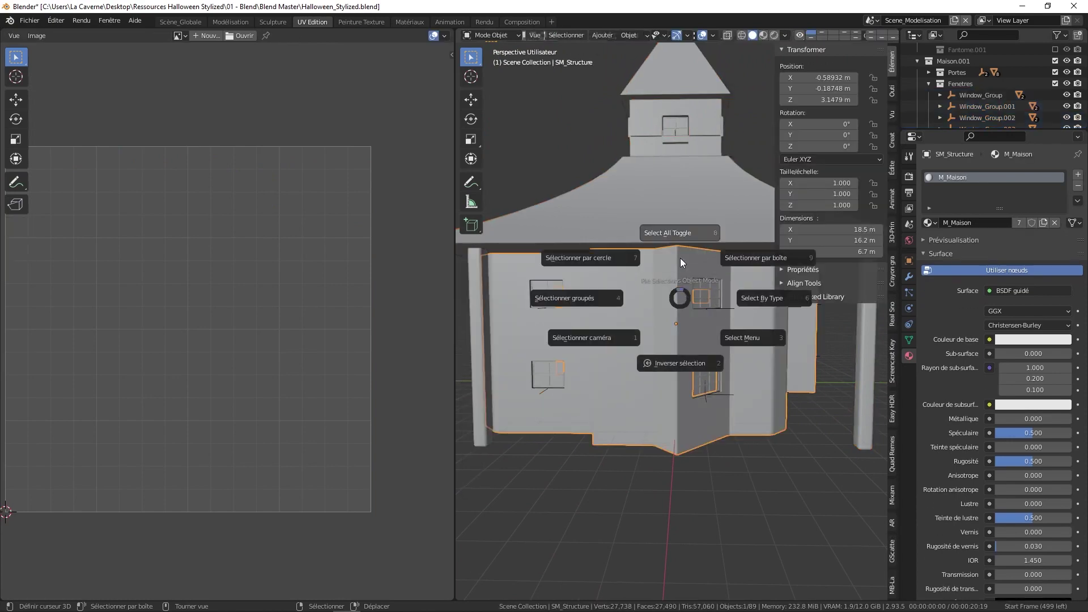
click(678, 211)
key(Tab)
- Clear the face selection and select only the faces using the M_Maison material to examine their UV layout
key(a)
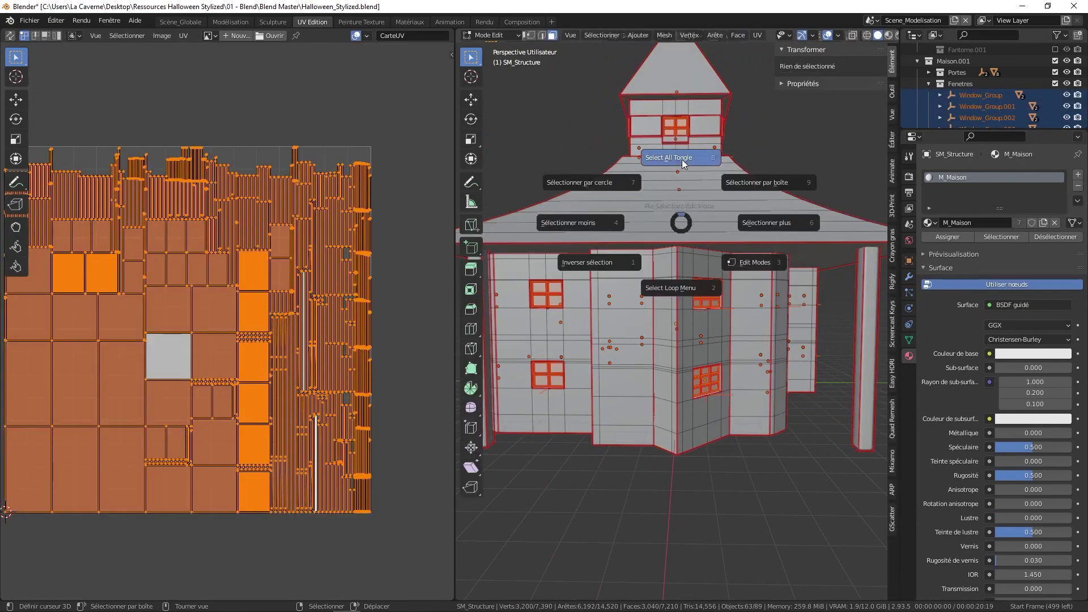
click(682, 158)
key(a)
click(694, 104)
key(a)
click(693, 50)
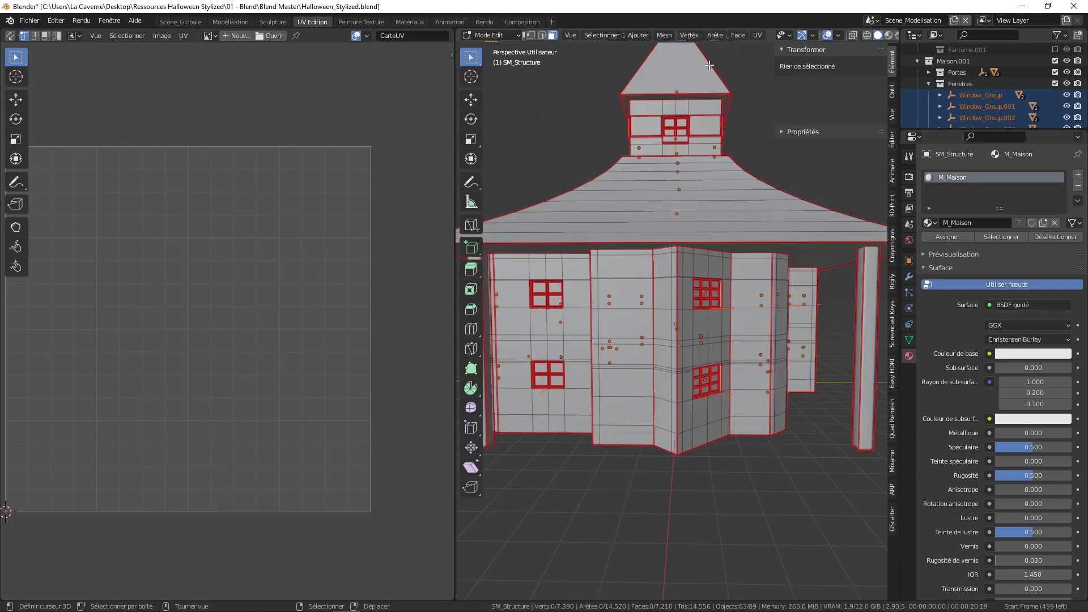
click(1007, 237)
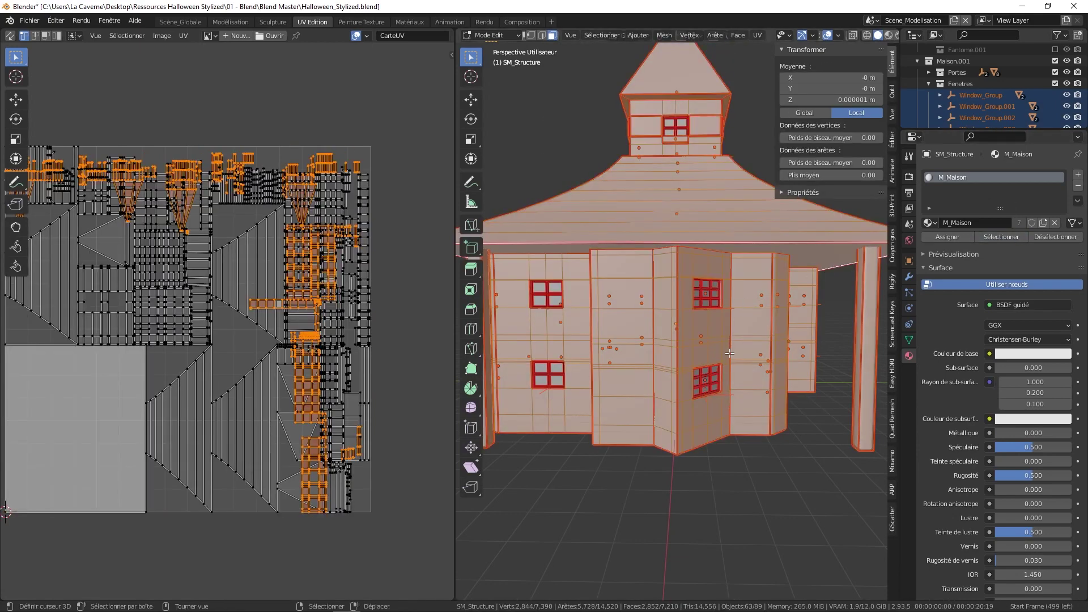
middle_drag(730, 353, 601, 385)
- Leave Edit Mode and reselect all the house objects
key(Tab)
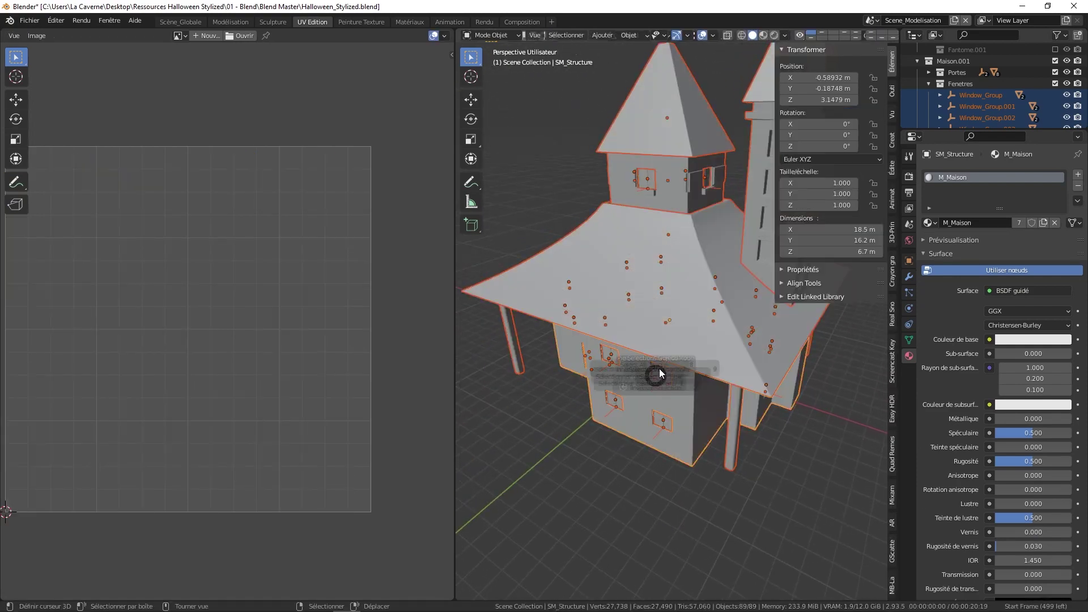
key(a)
click(672, 226)
key(a)
click(668, 180)
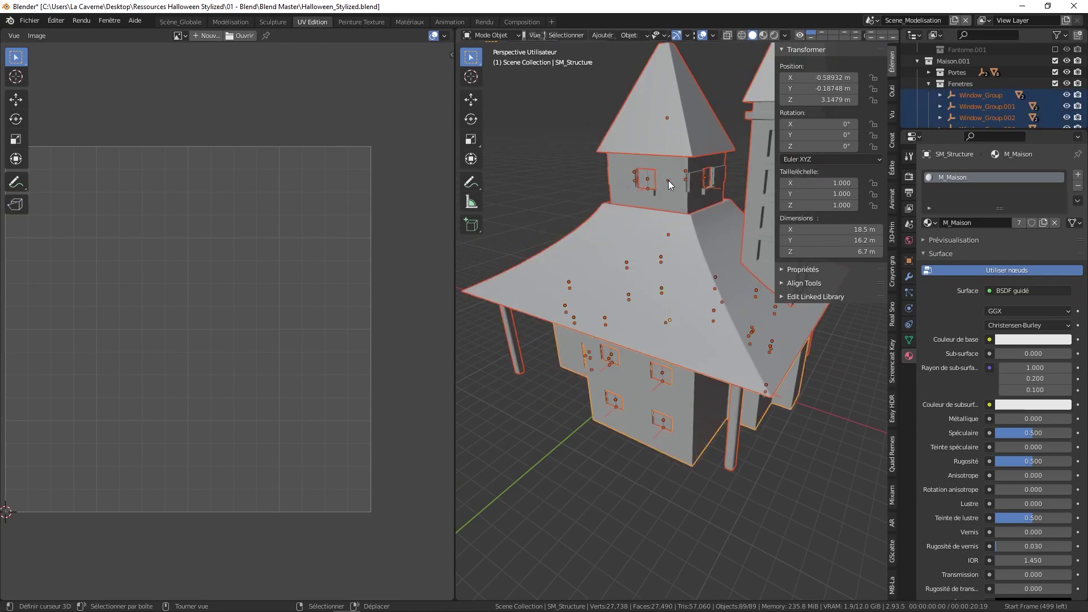
- Export the selected objects as FBX over SM_MaisonUE.fbx in the Unreal folder, using the Export UE preset
click(29, 21)
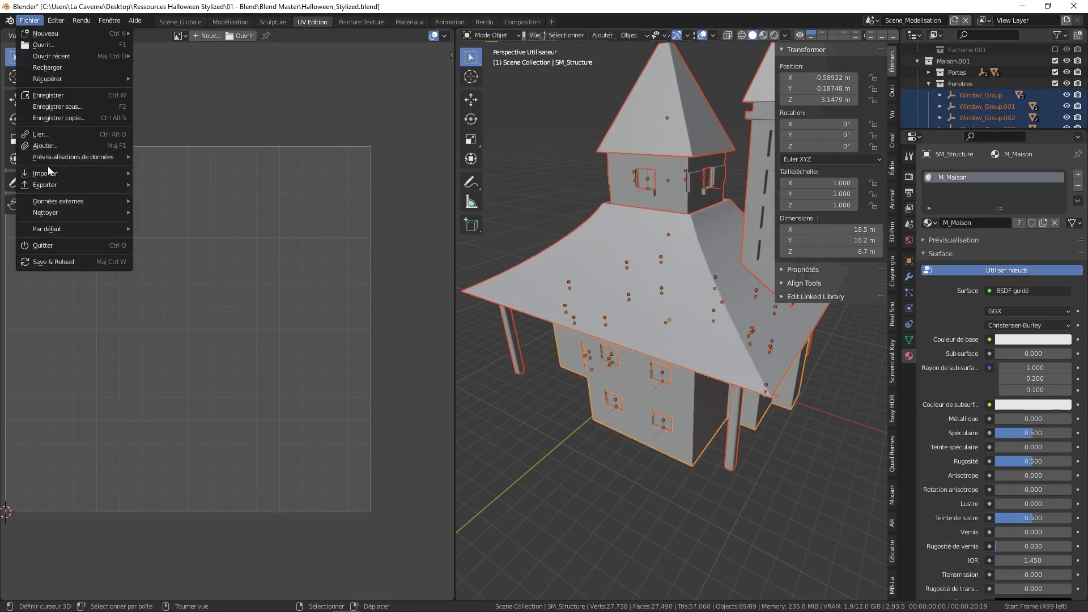
mouse_move(45, 185)
click(204, 277)
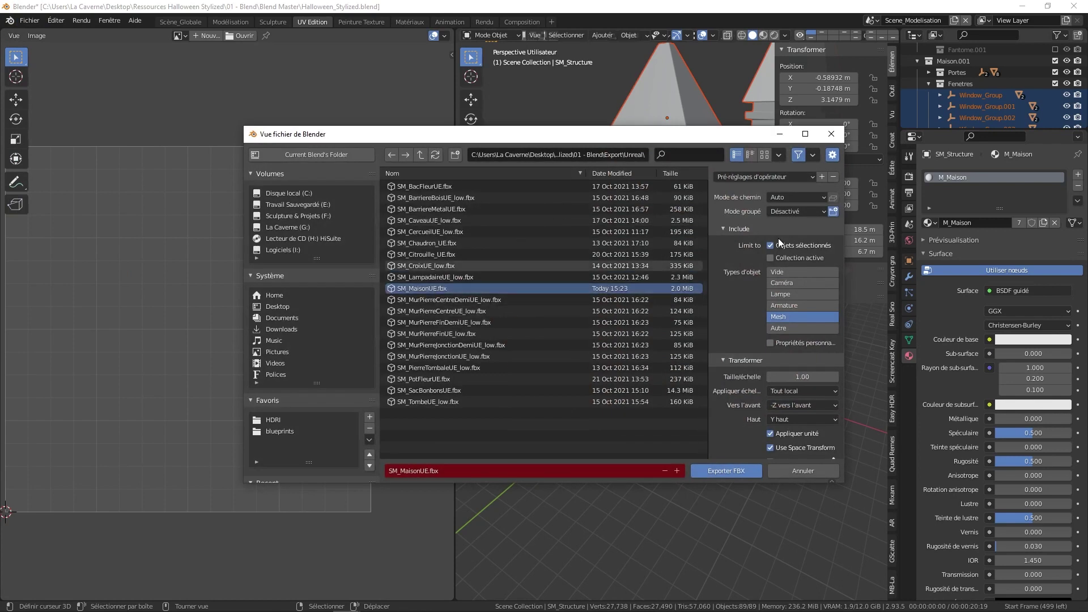
click(775, 180)
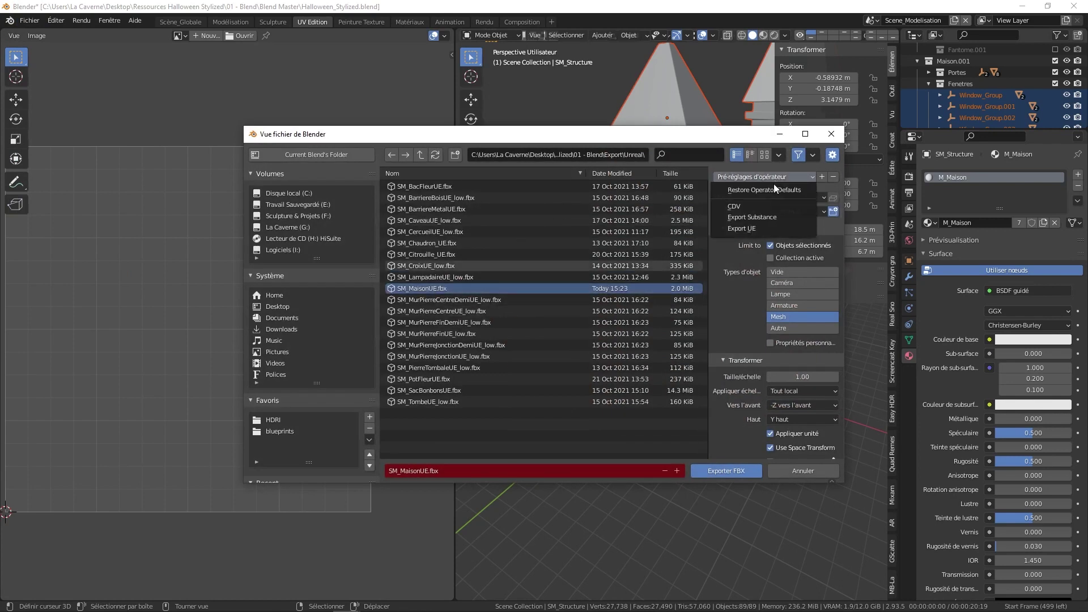
click(760, 219)
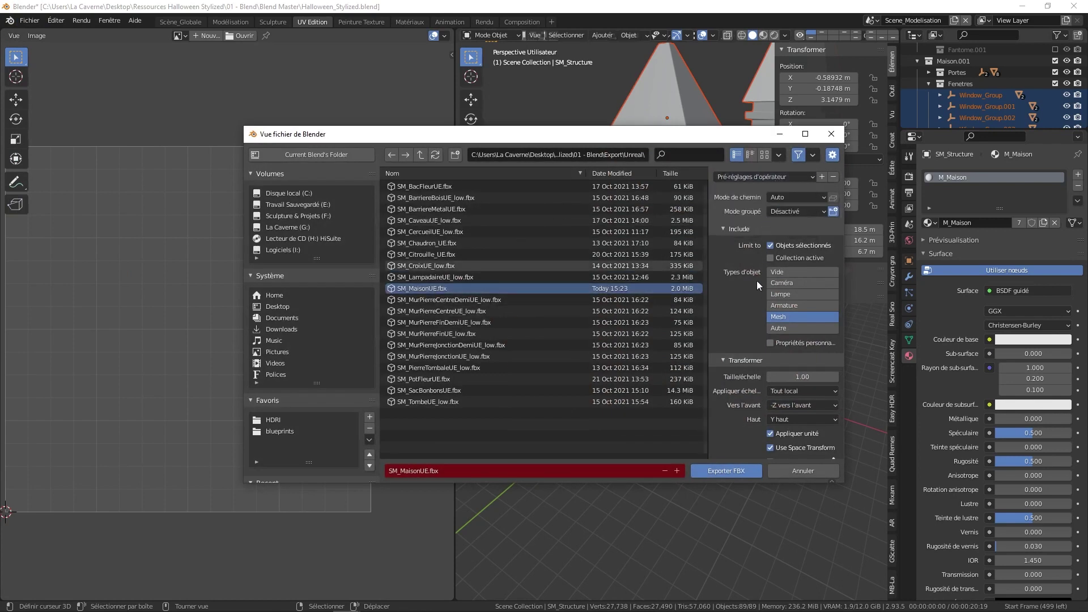
click(787, 196)
click(760, 177)
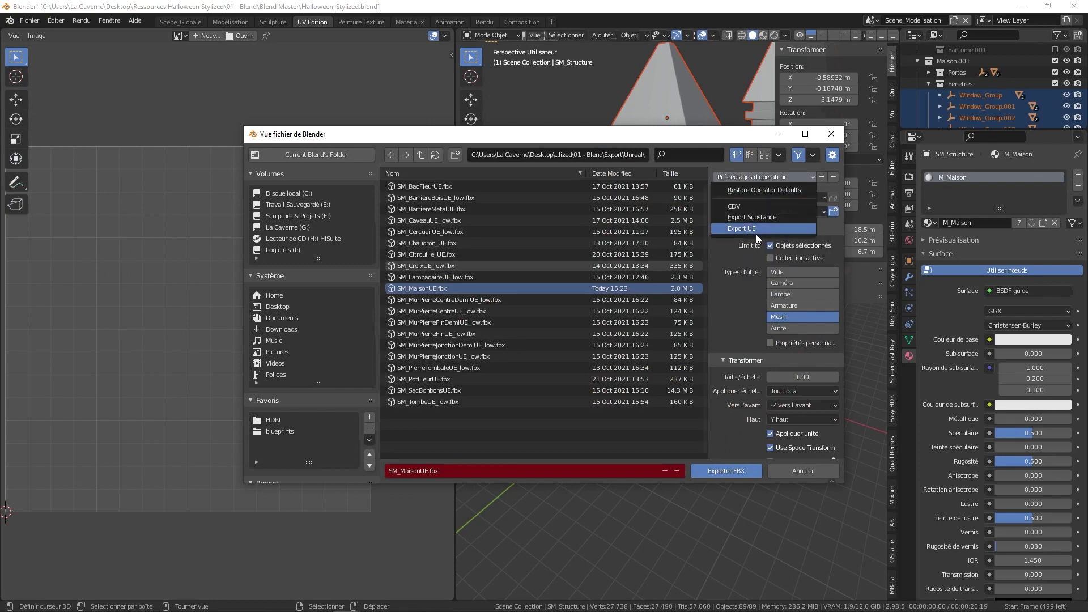
click(735, 468)
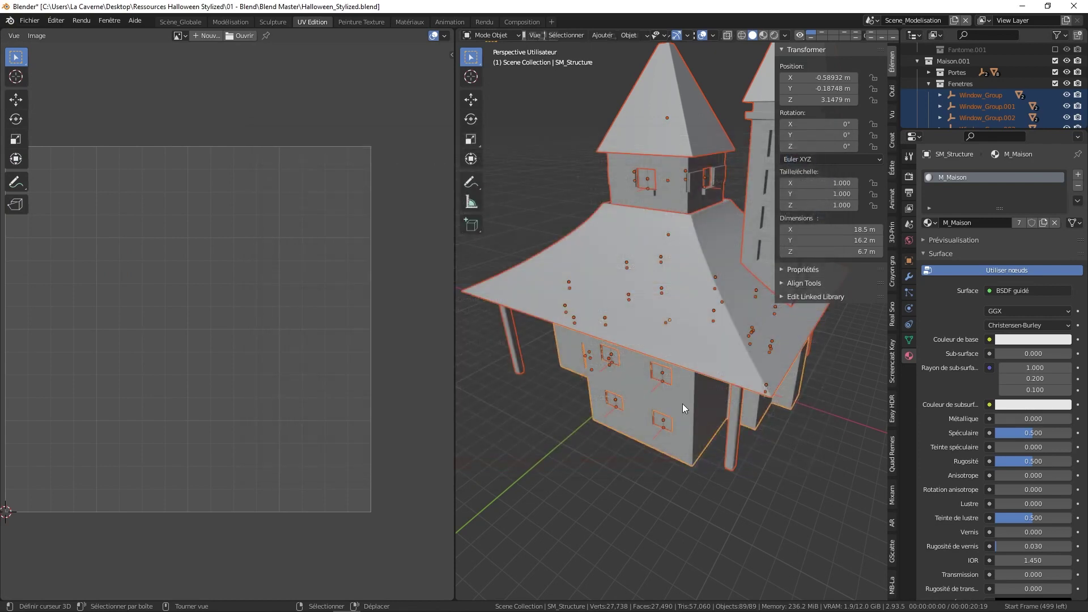
- Export the selected objects as FBX over SM_Maison.fbx in the Export/Substance folder, using the Export Substance preset
click(24, 21)
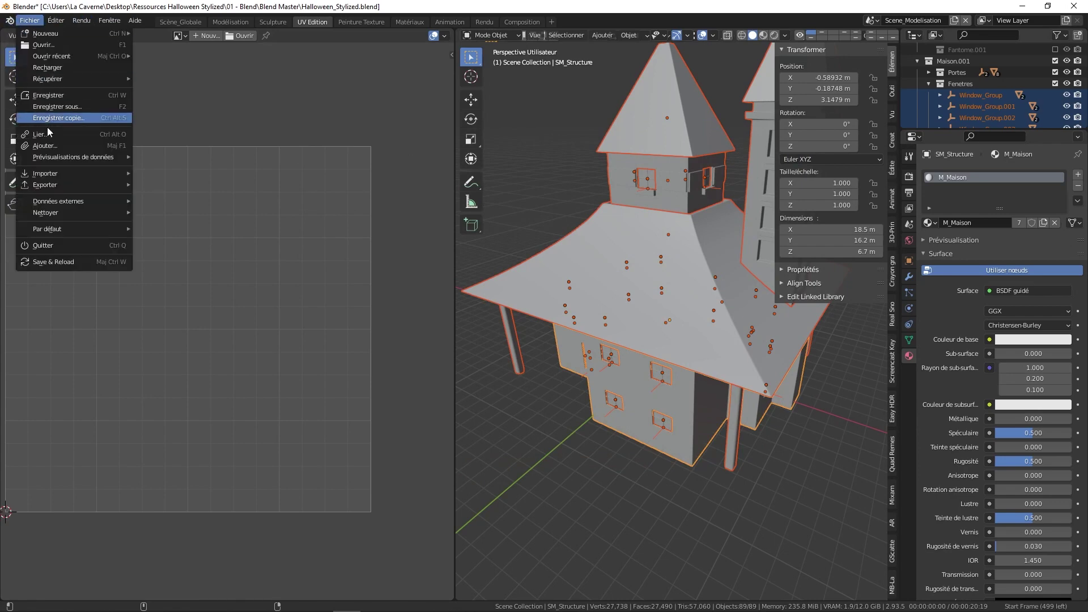
mouse_move(40, 189)
click(181, 276)
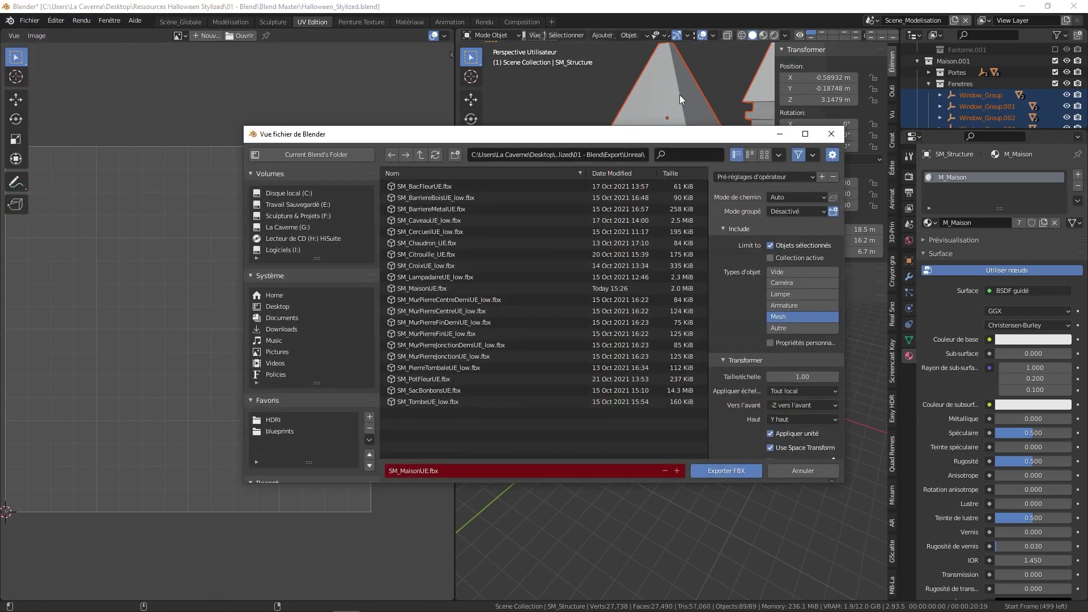
click(421, 155)
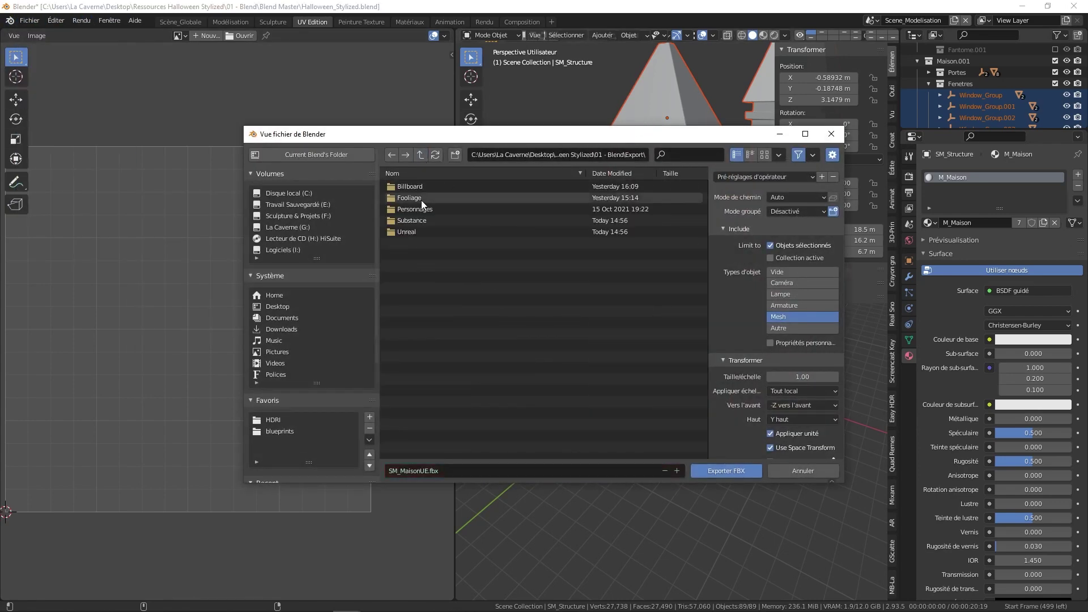
double_click(419, 221)
click(419, 345)
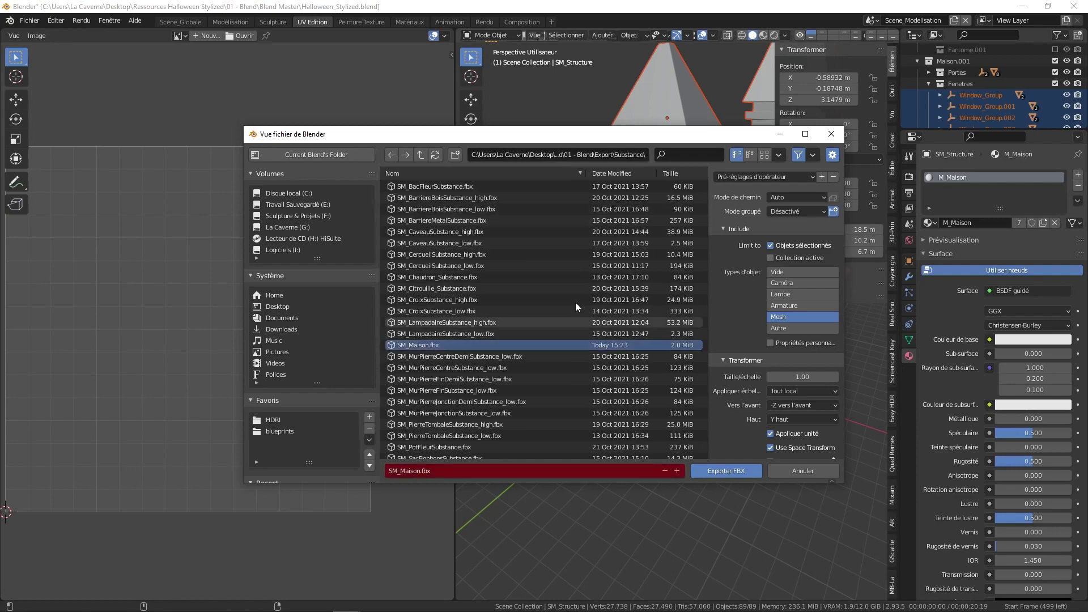
click(762, 176)
click(757, 218)
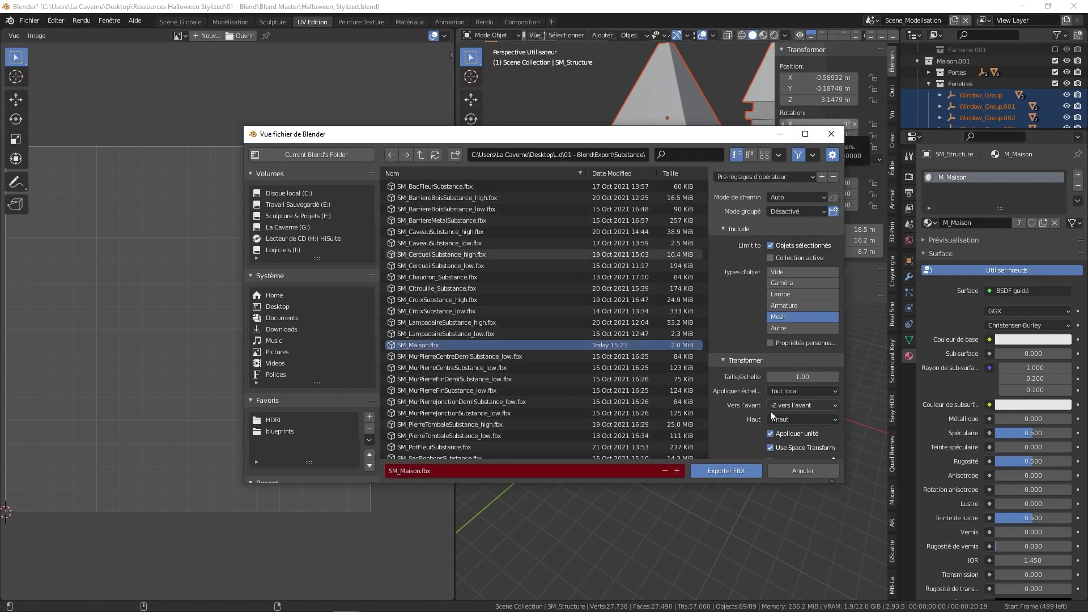
click(737, 469)
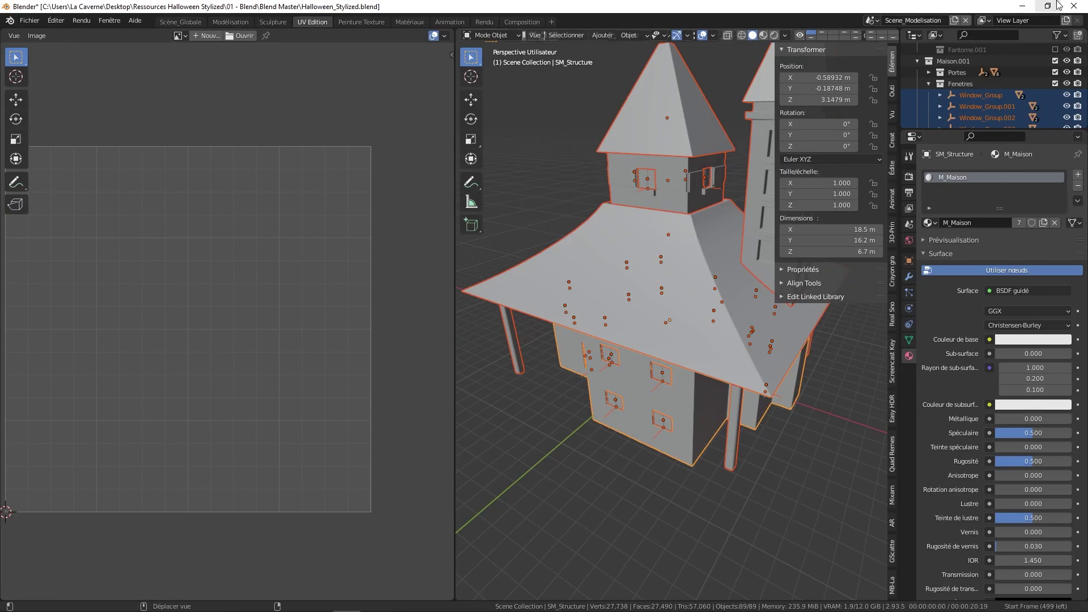
- Switch to Substance 3D Painter and set up a new project with SM_Maison.fbx as its mesh file
click(1021, 7)
click(10, 19)
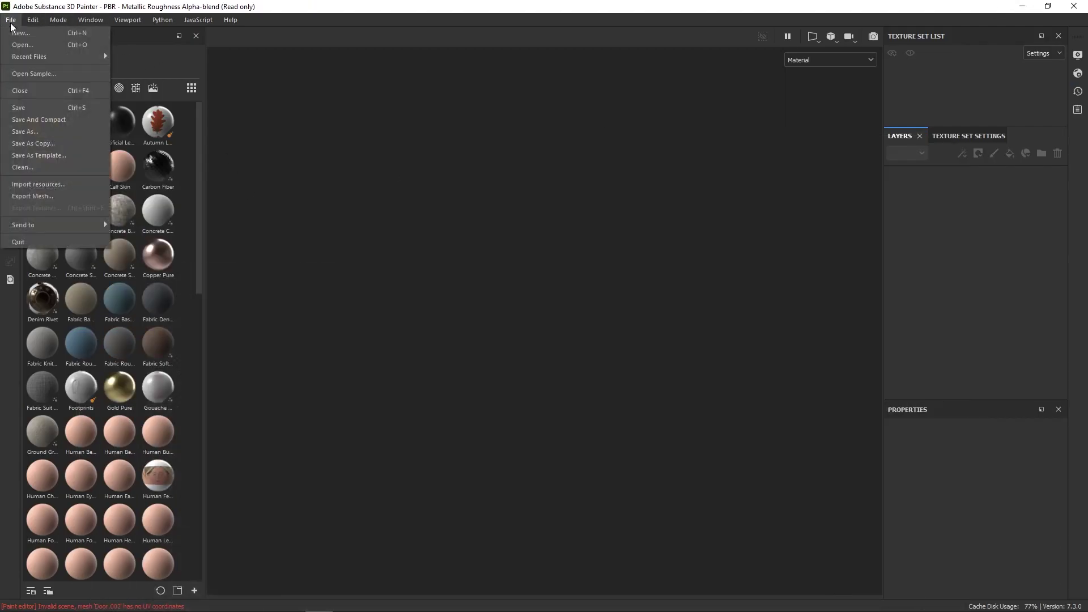
click(21, 34)
click(660, 149)
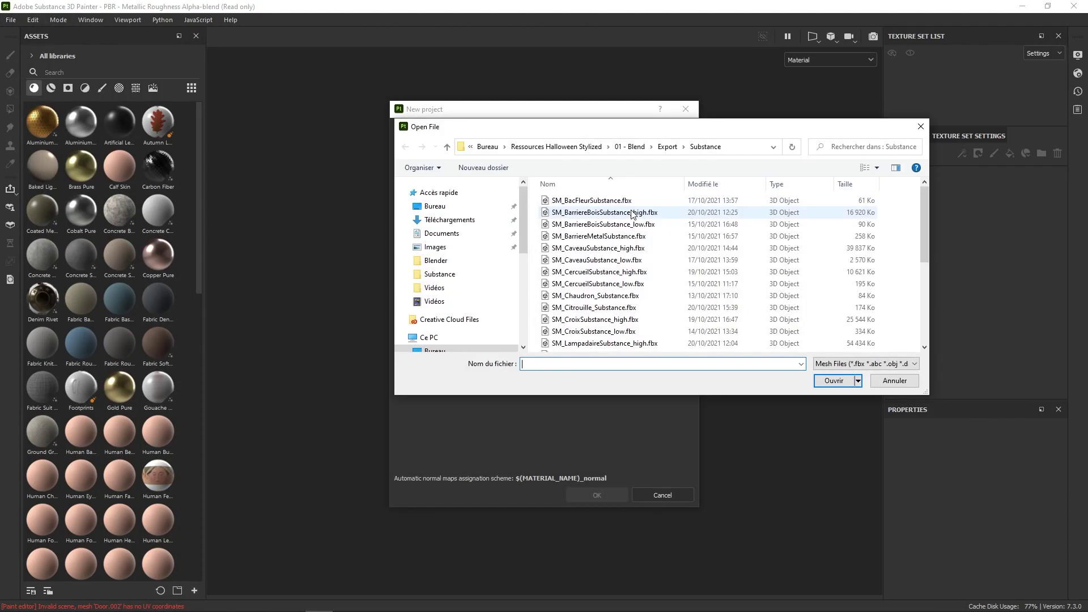
scroll(621, 260, down, 3)
click(575, 298)
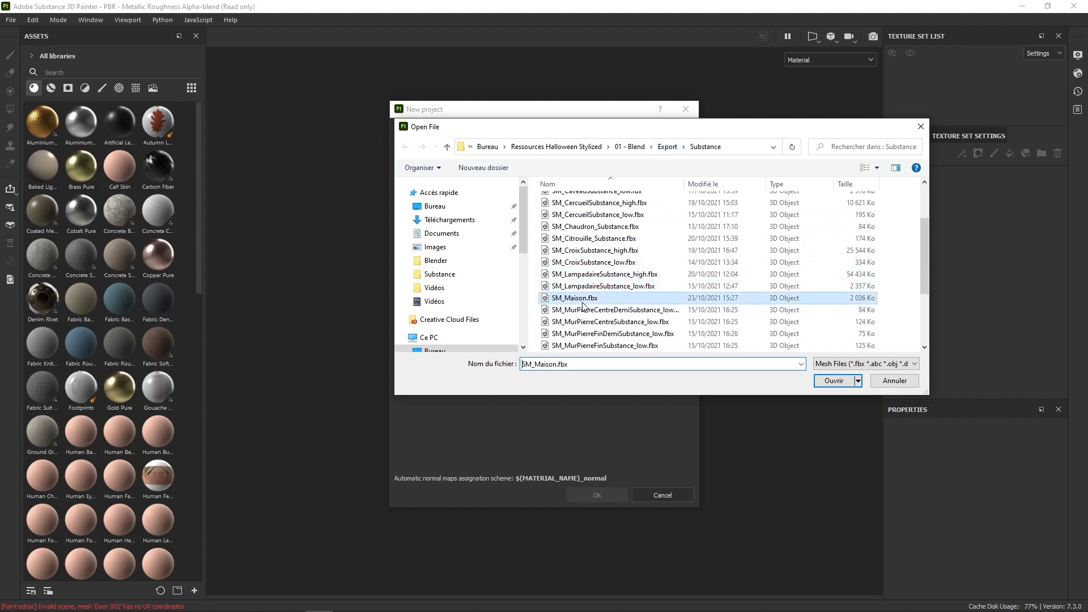
double_click(585, 299)
- Choose the document resolution and try to create the new project
click(482, 185)
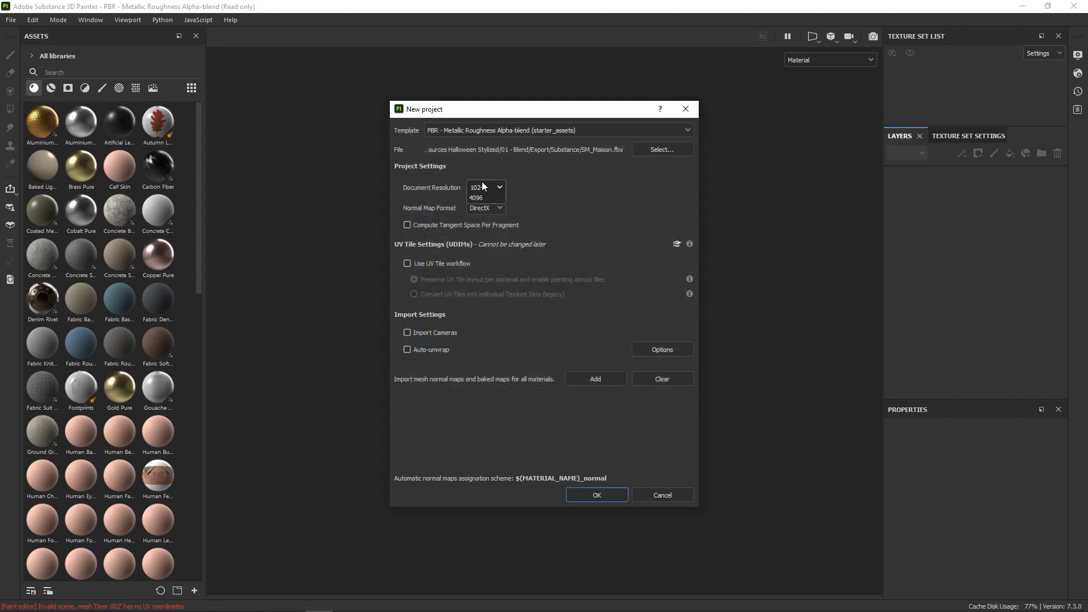
click(477, 259)
click(585, 497)
click(505, 328)
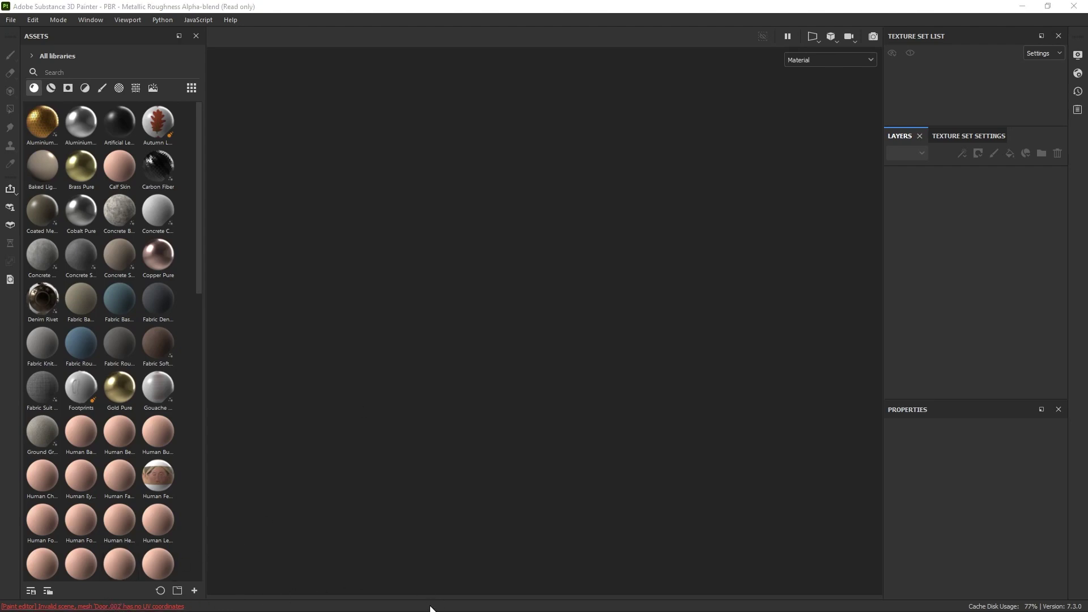
- Switch to Blender and open only the ground-floor door Door.002 in Edit Mode
click(337, 608)
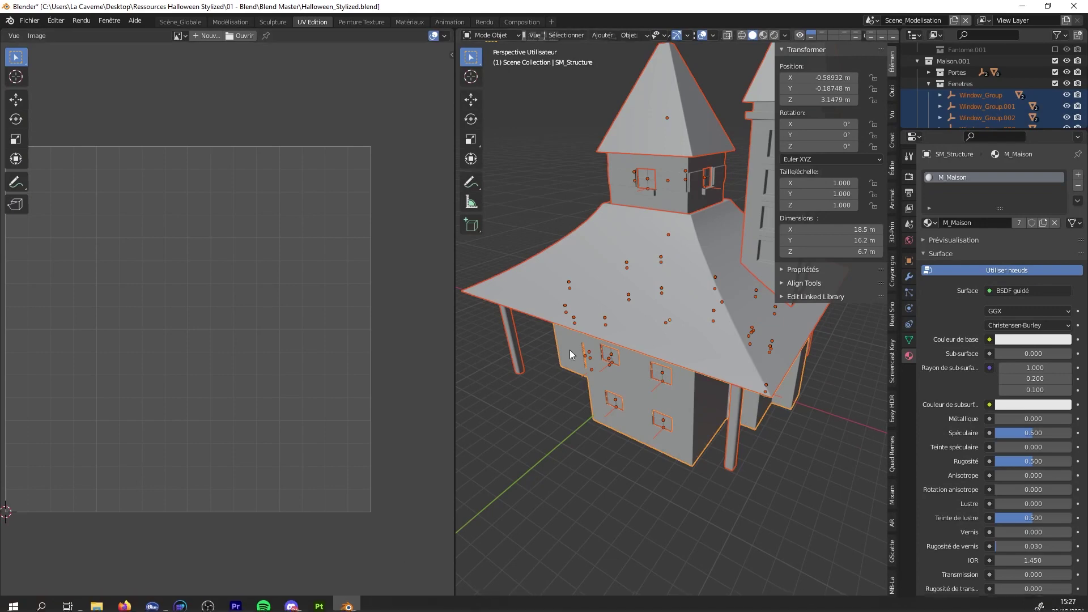
scroll(693, 331, down, 2)
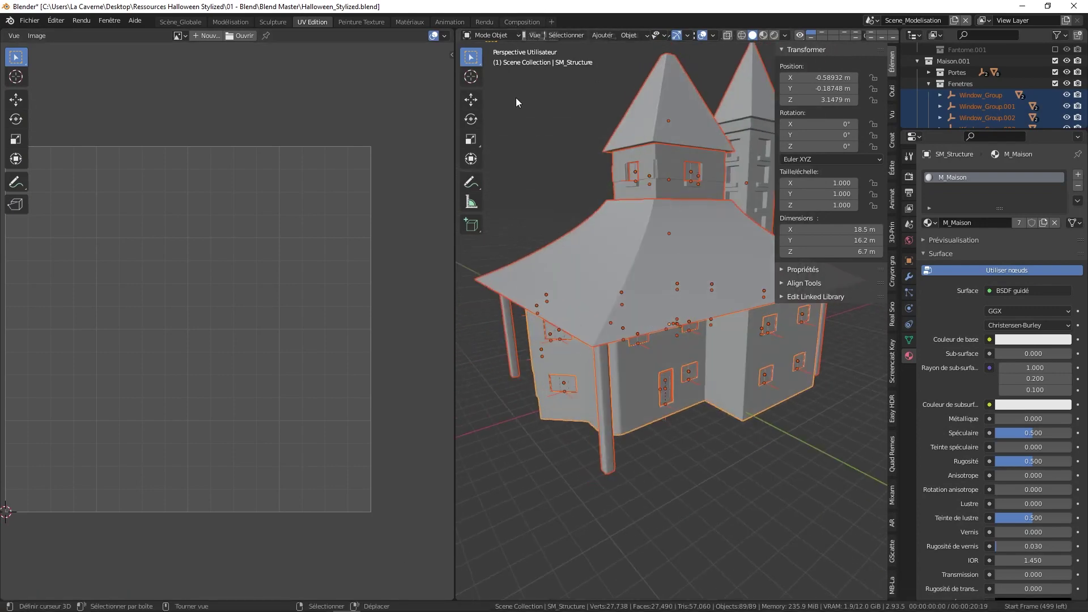
scroll(583, 355, up, 6)
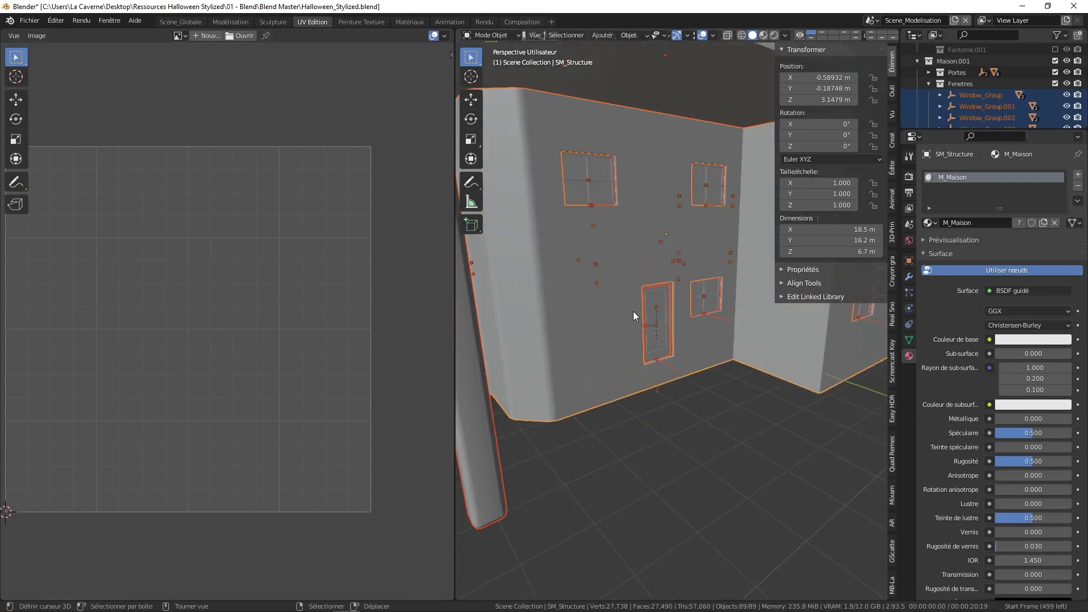
click(658, 298)
key(Tab)
key(a)
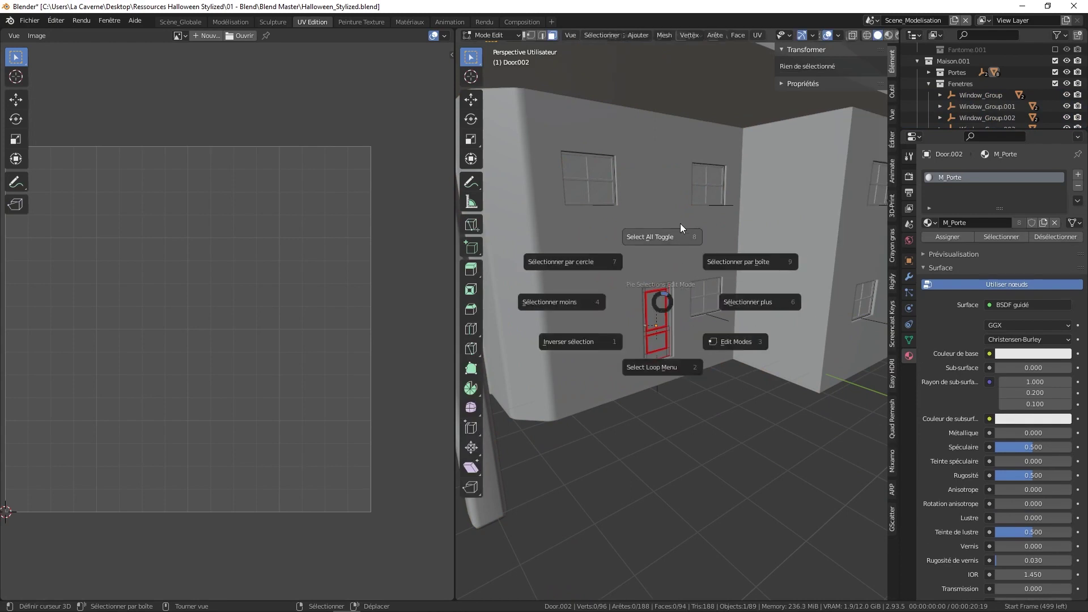
- Leave Edit Mode and select all objects, keeping Door.002 as the active one
key(Tab)
key(a)
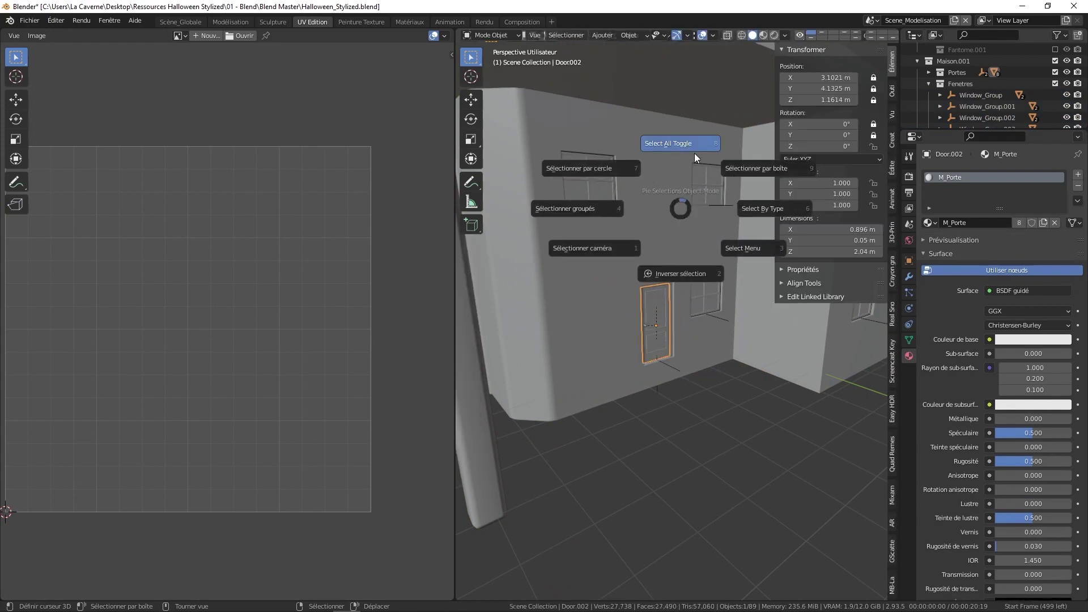
click(695, 154)
key(a)
click(663, 171)
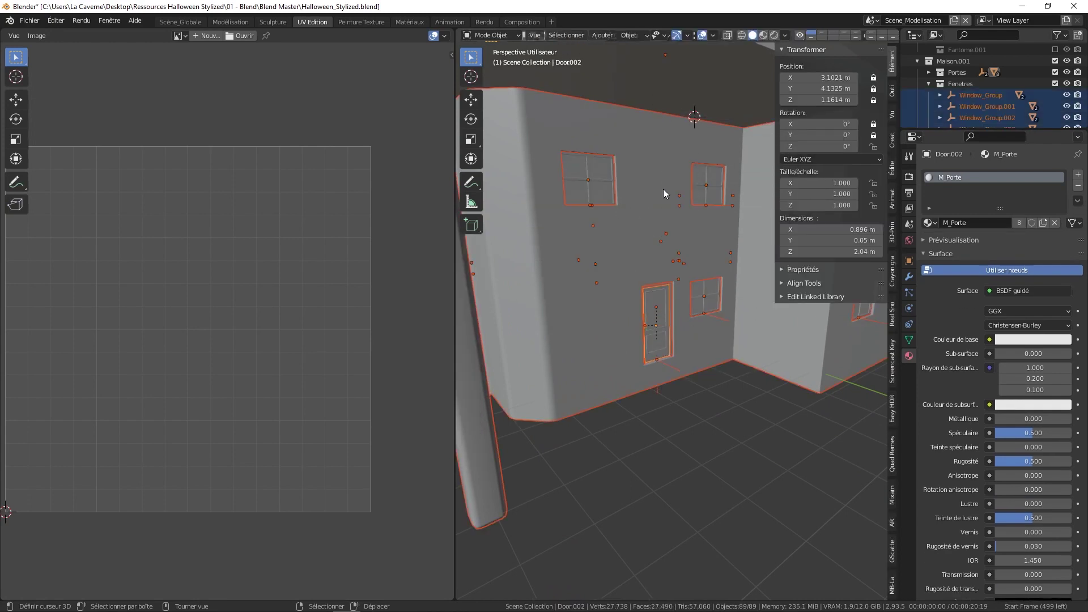
- Enter Edit Mode on all objects and select only the faces using the M_Porte material
key(Tab)
key(a)
click(669, 151)
key(a)
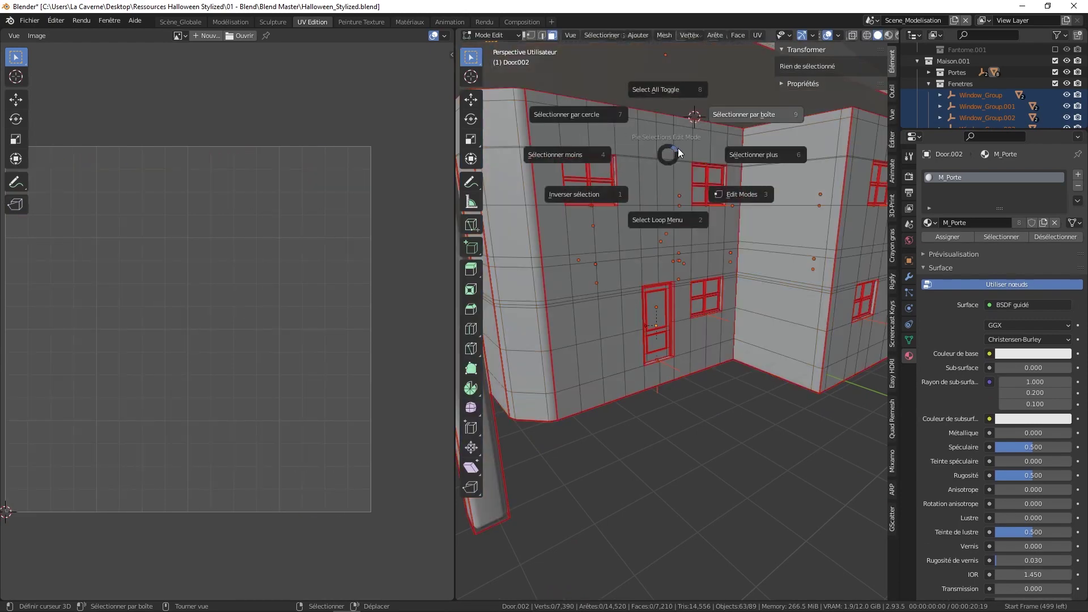
click(988, 238)
click(1002, 237)
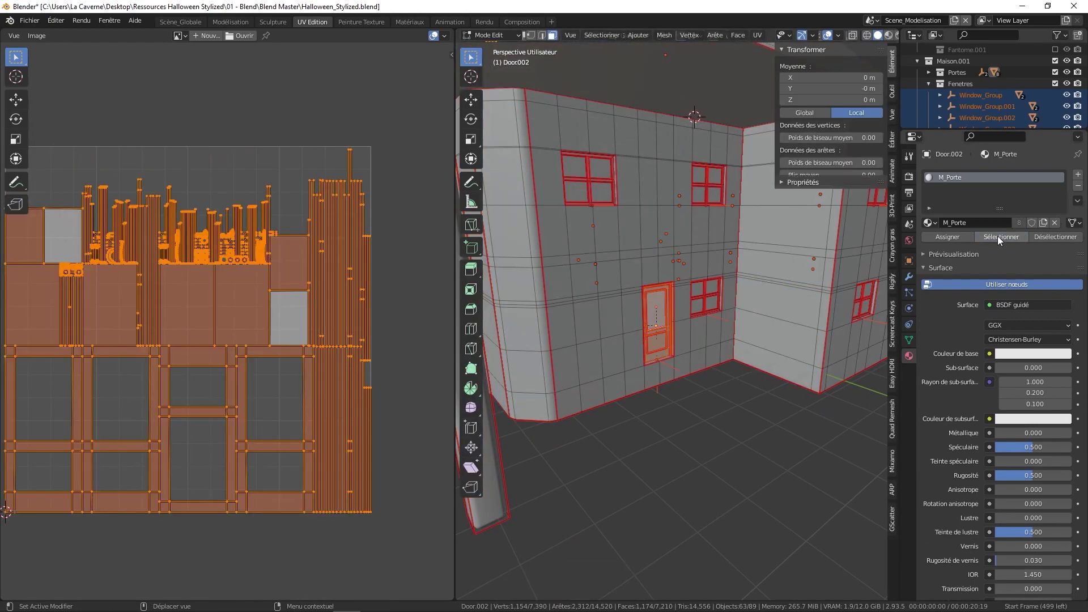
- Unwrap the selected door faces, pack their UV islands with rotation and a 0.000 margin, and leave Edit Mode
key(u)
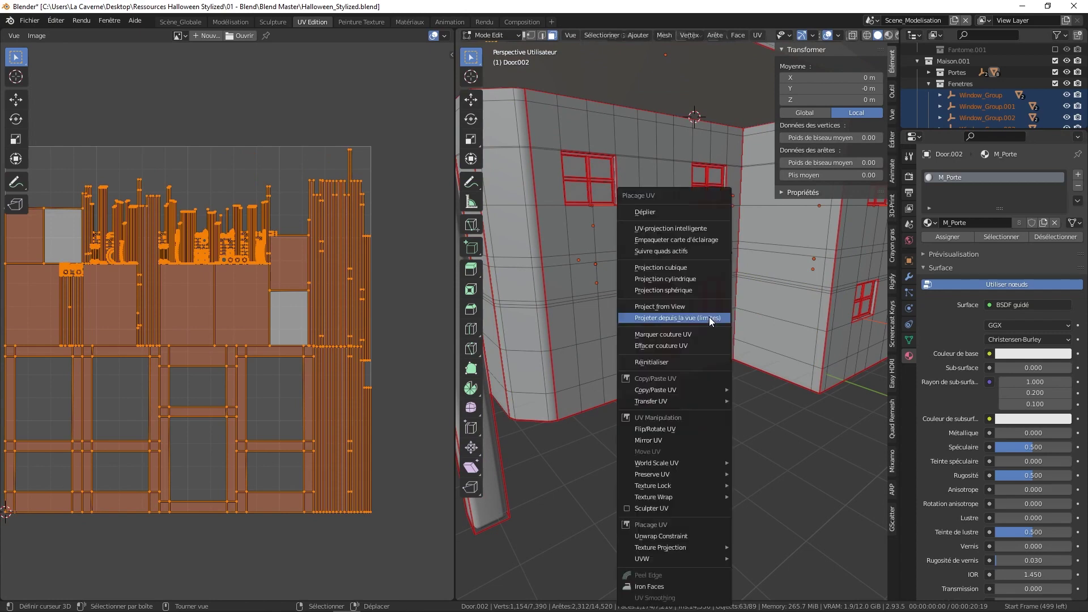
click(682, 214)
key(ctrl+z)
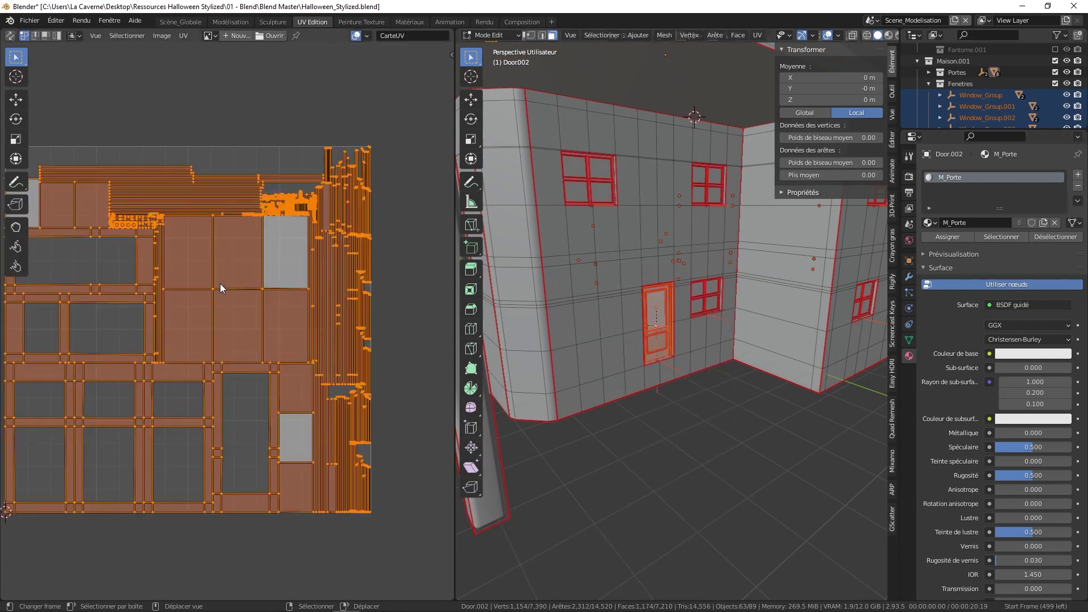
key(ctrl+z)
key(ctrl+p)
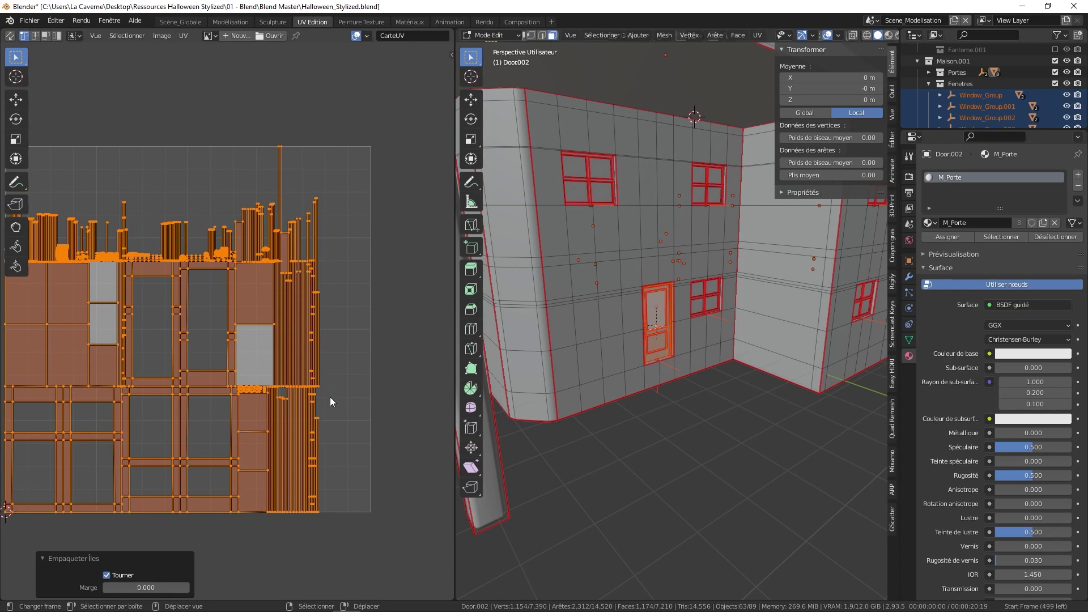
key(Tab)
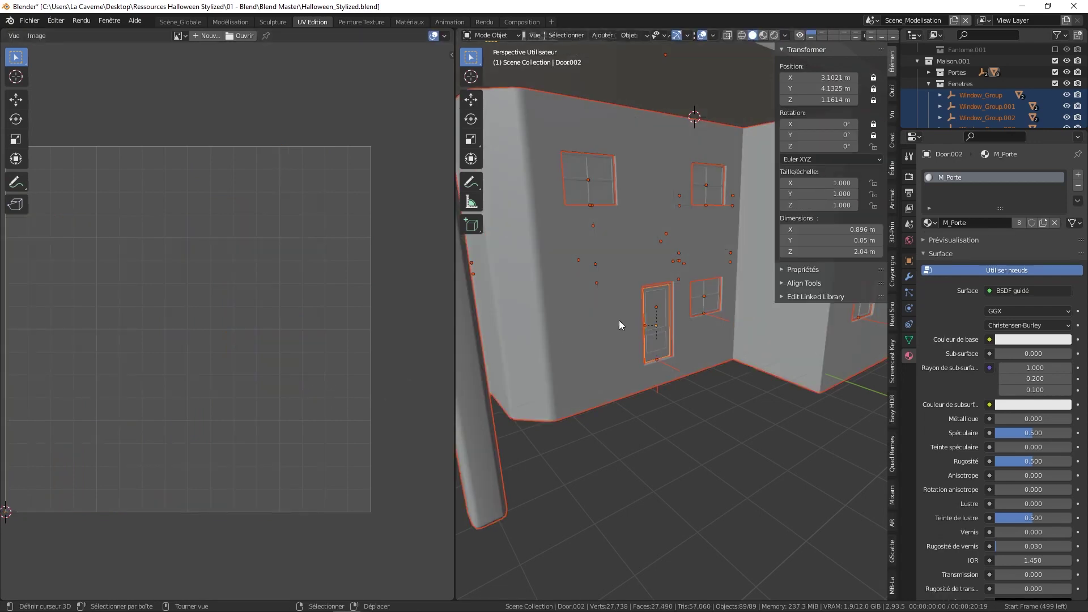
- Enter Edit Mode on all objects with the ground-floor window Window.016 as the active one
click(706, 304)
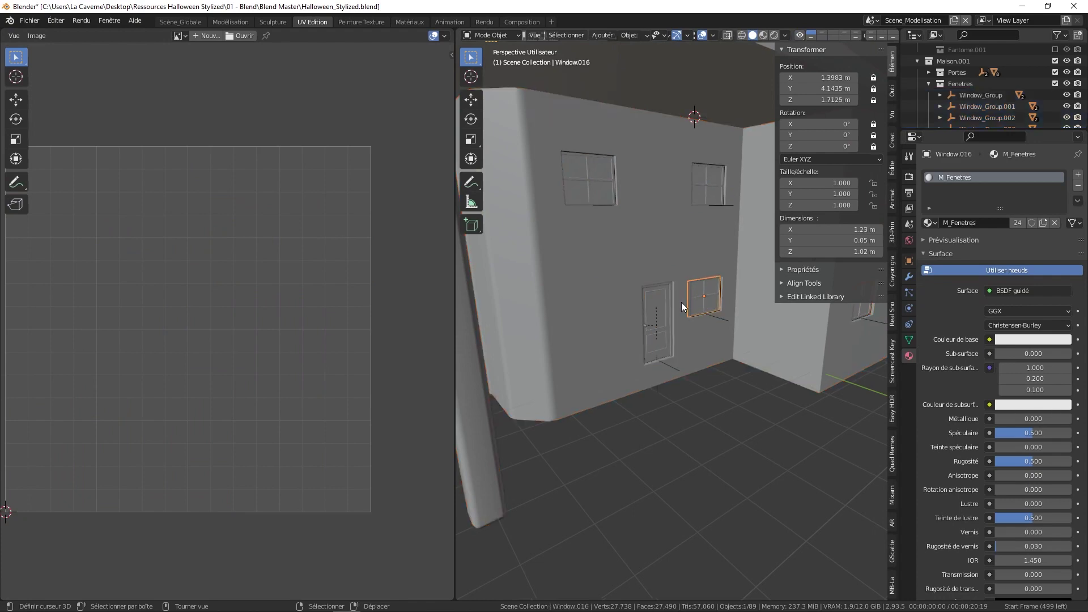
key(Tab)
key(ctrl+Tab)
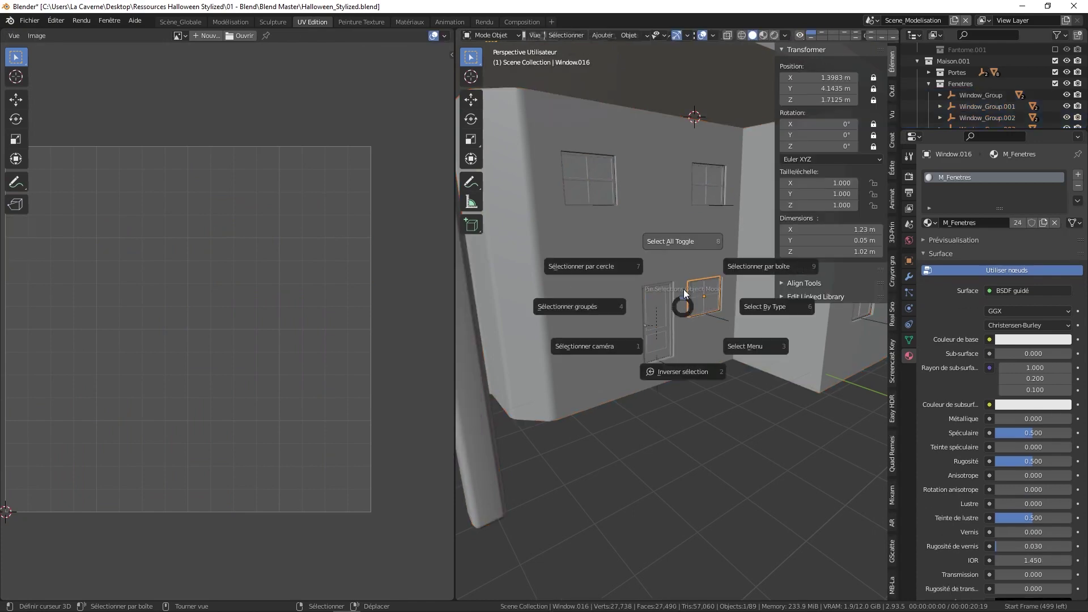
click(684, 263)
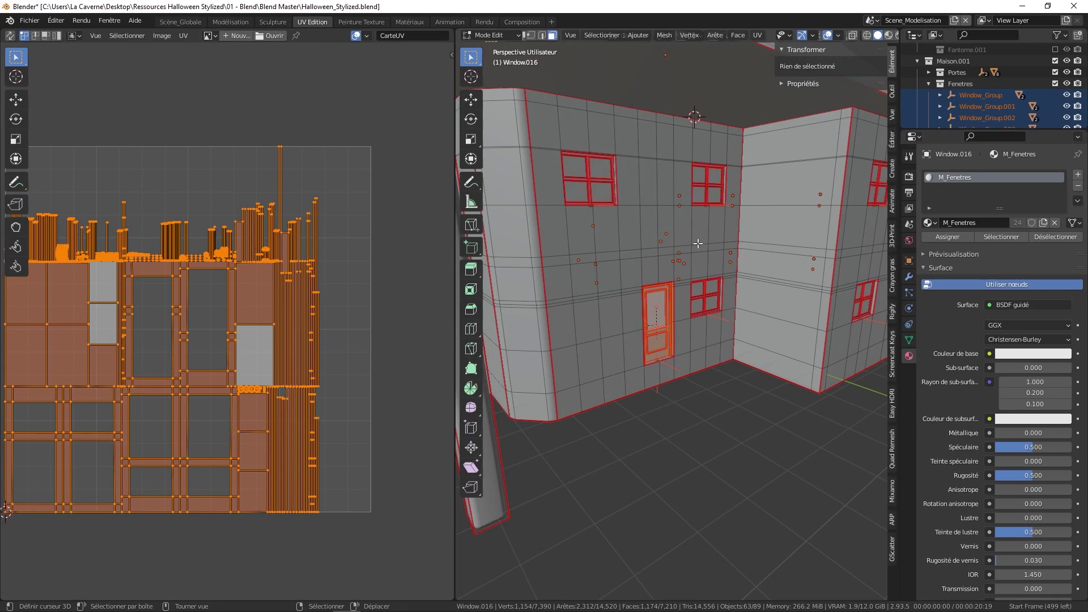
- Clear the current face selection and select only the faces using the M_Fenetres material
key(a)
click(778, 242)
click(1001, 237)
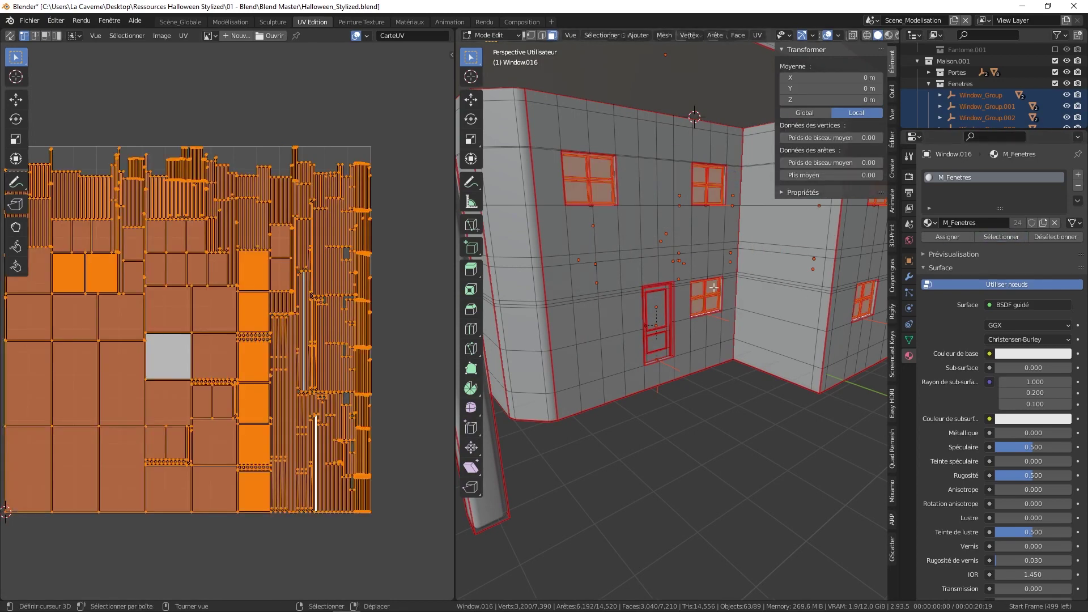
key(a)
click(710, 216)
key(a)
click(705, 187)
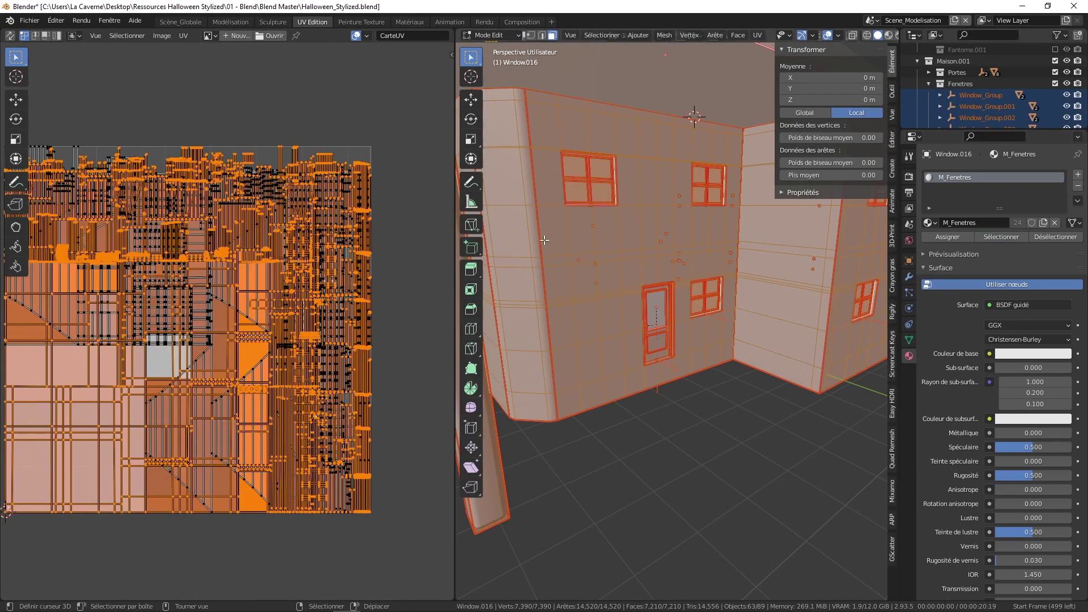
key(a)
click(707, 230)
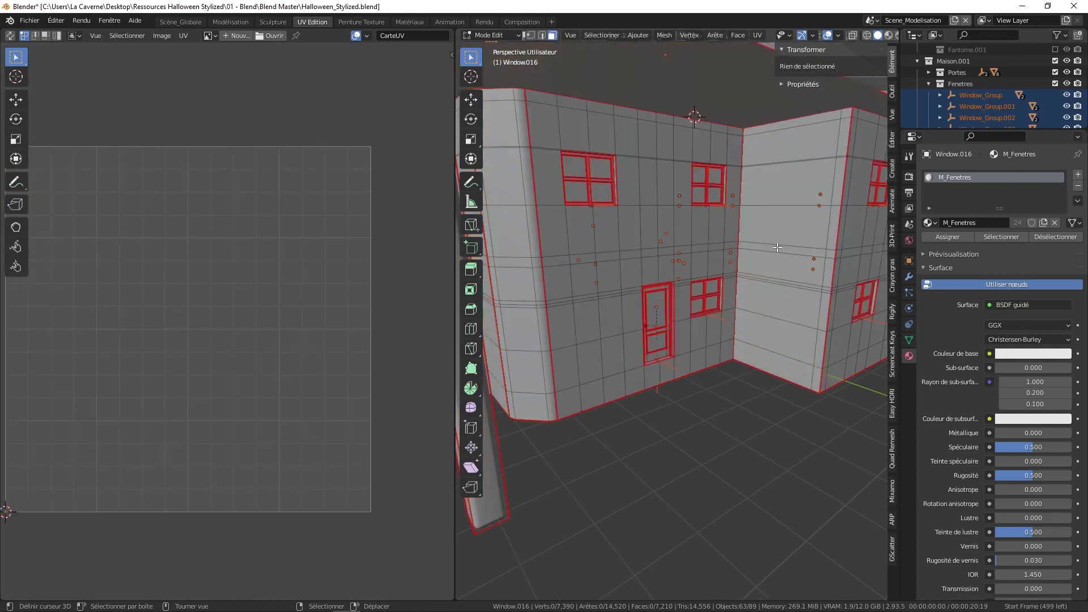
click(1006, 238)
- Unwrap the selected window faces, pack their UV islands and leave Edit Mode
key(u)
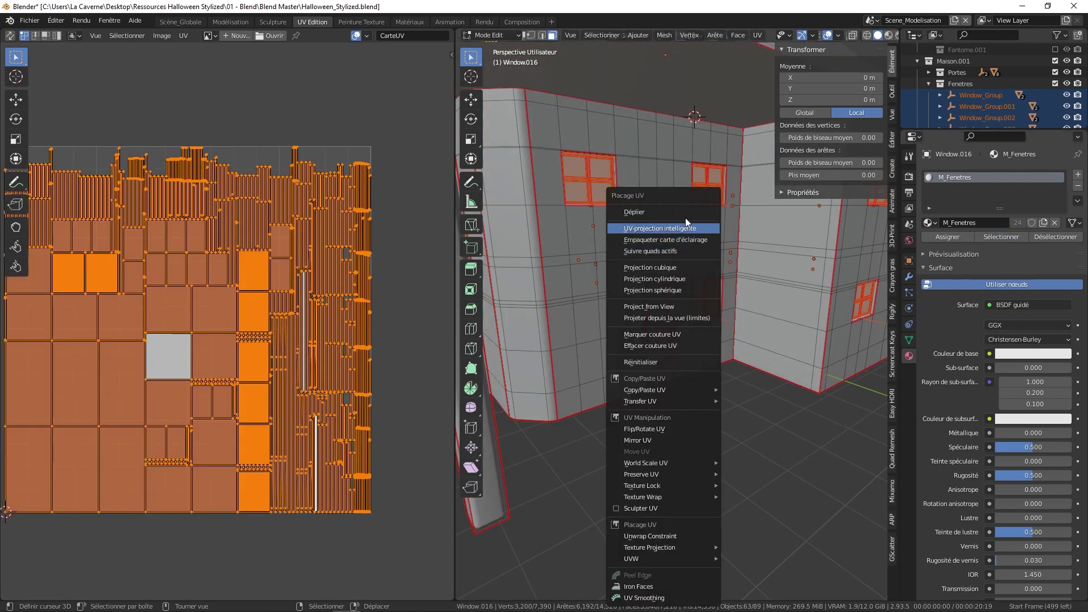
key(Return)
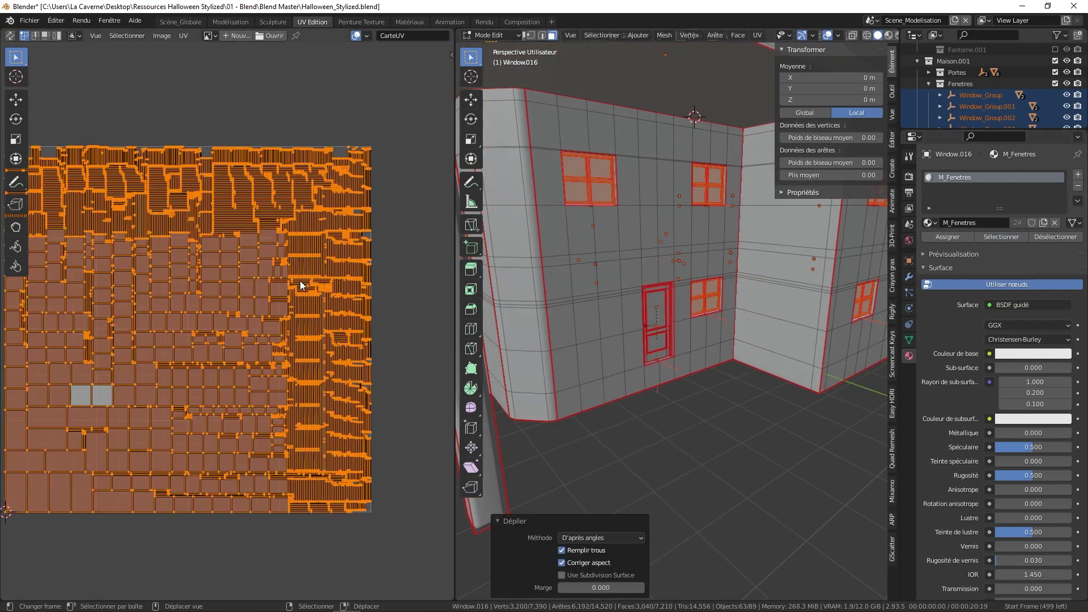
key(alt+a)
key(a)
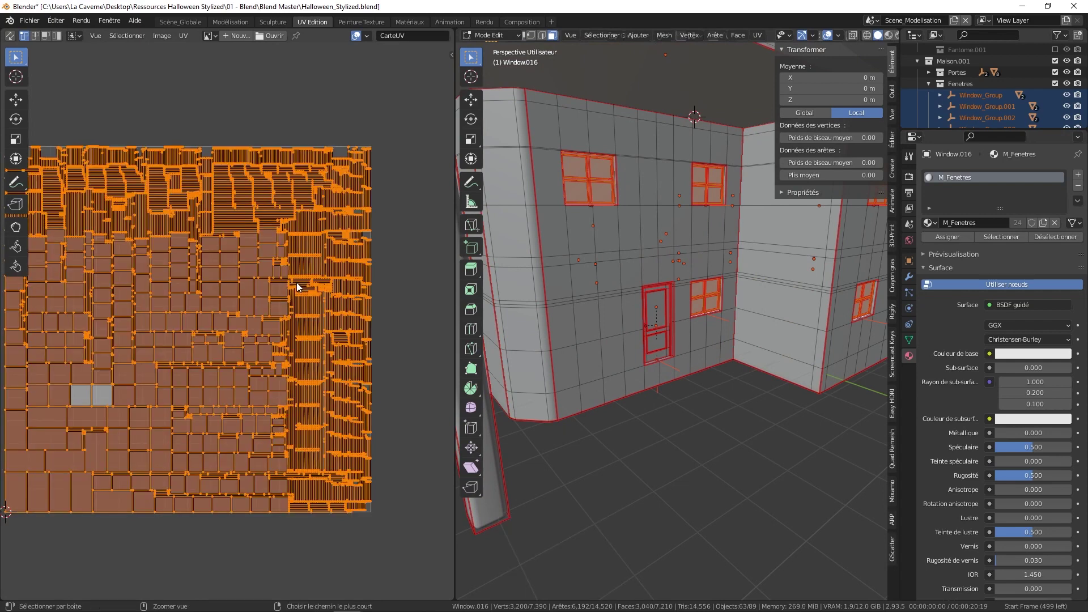
key(ctrl+p)
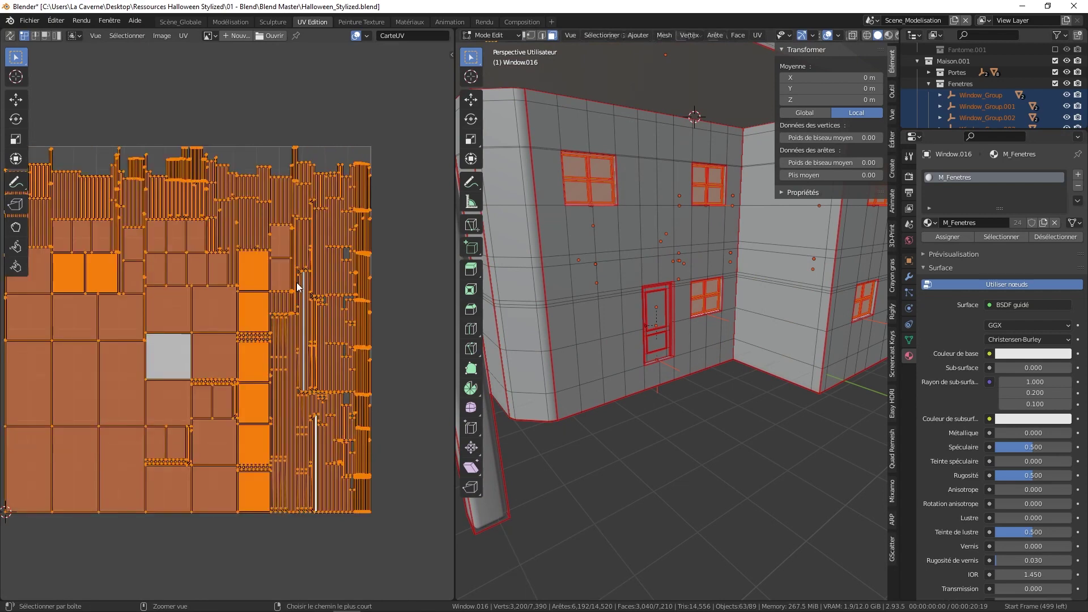
key(Tab)
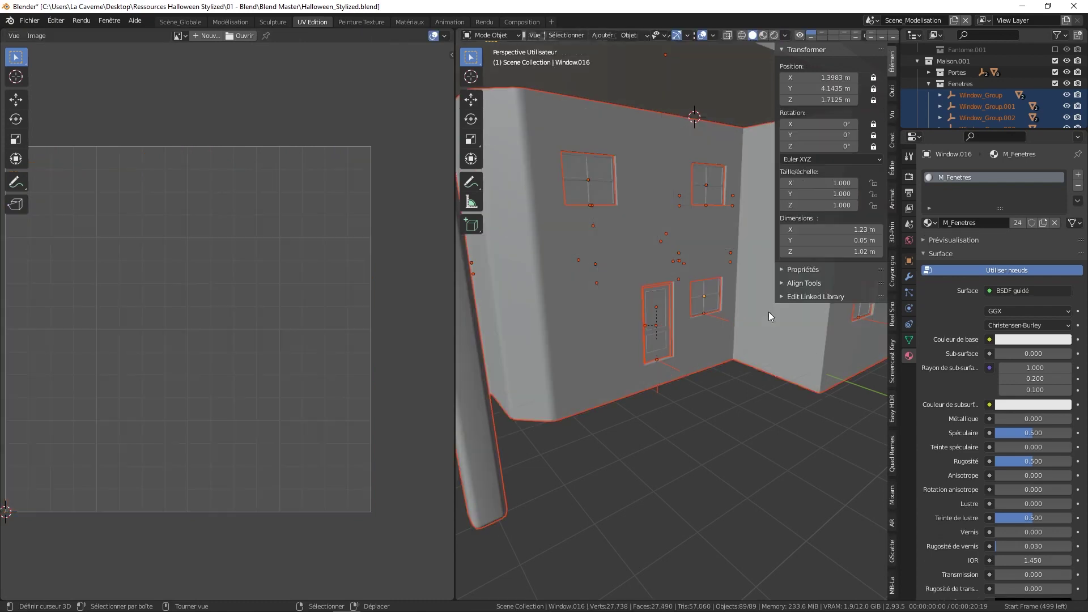
- Deselect everything and select all objects of the house again
key(a)
click(739, 267)
middle_drag(739, 266, 658, 396)
key(a)
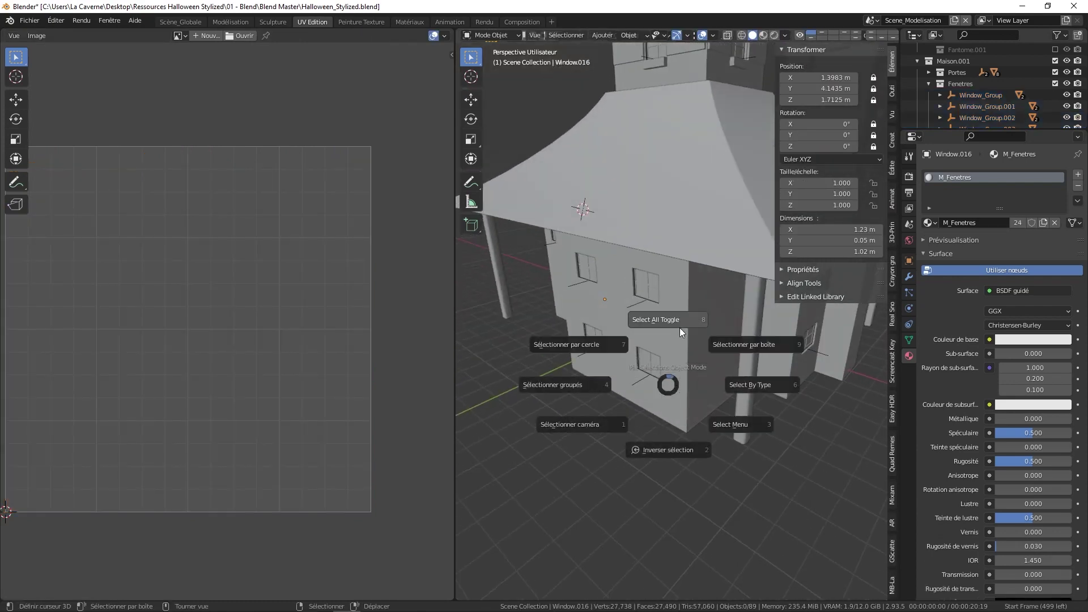
click(657, 318)
- Export the selected objects as FBX with the Export Substance preset, overwriting SM_Maison.fbx
click(30, 20)
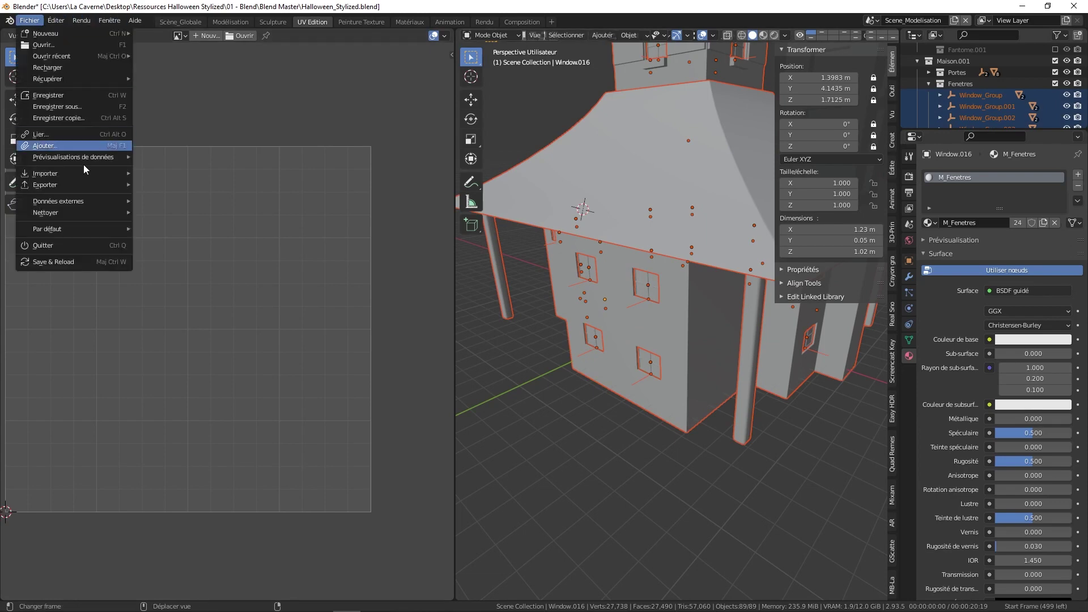
mouse_move(72, 186)
click(170, 275)
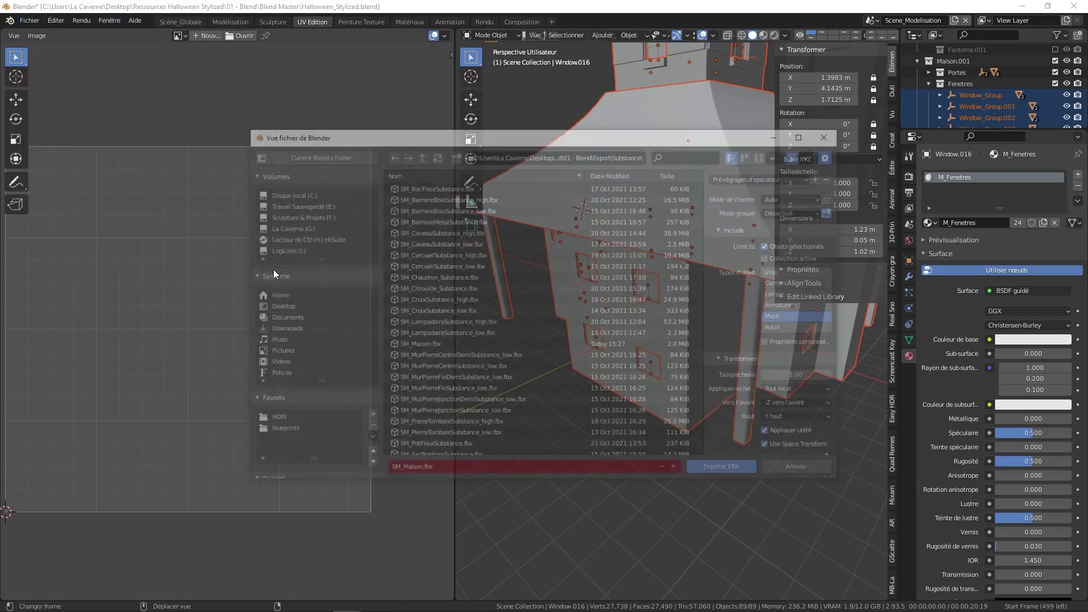
click(427, 346)
click(743, 174)
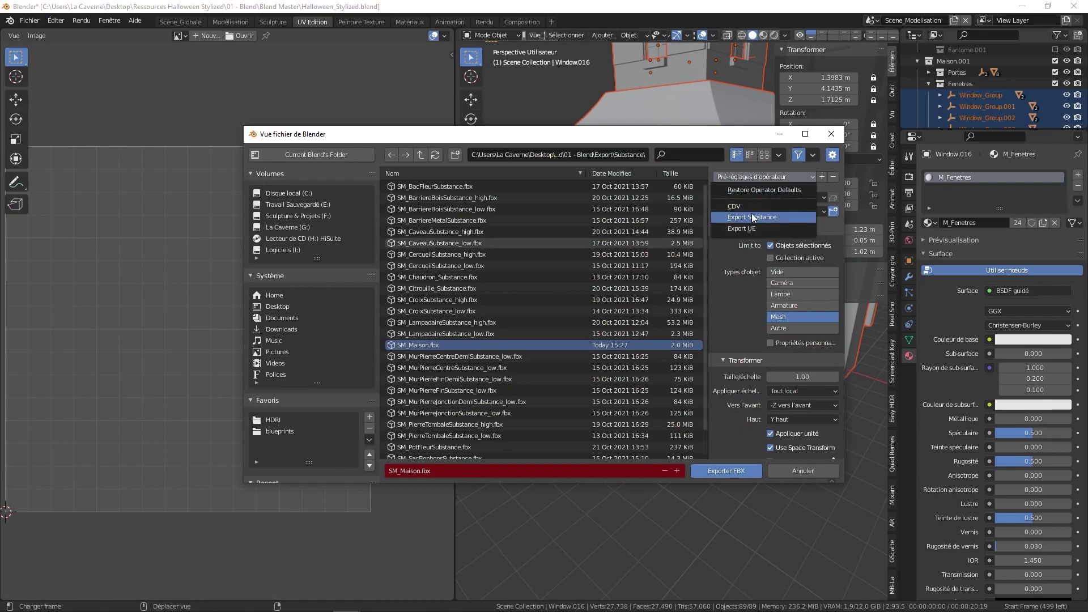
click(751, 213)
click(733, 472)
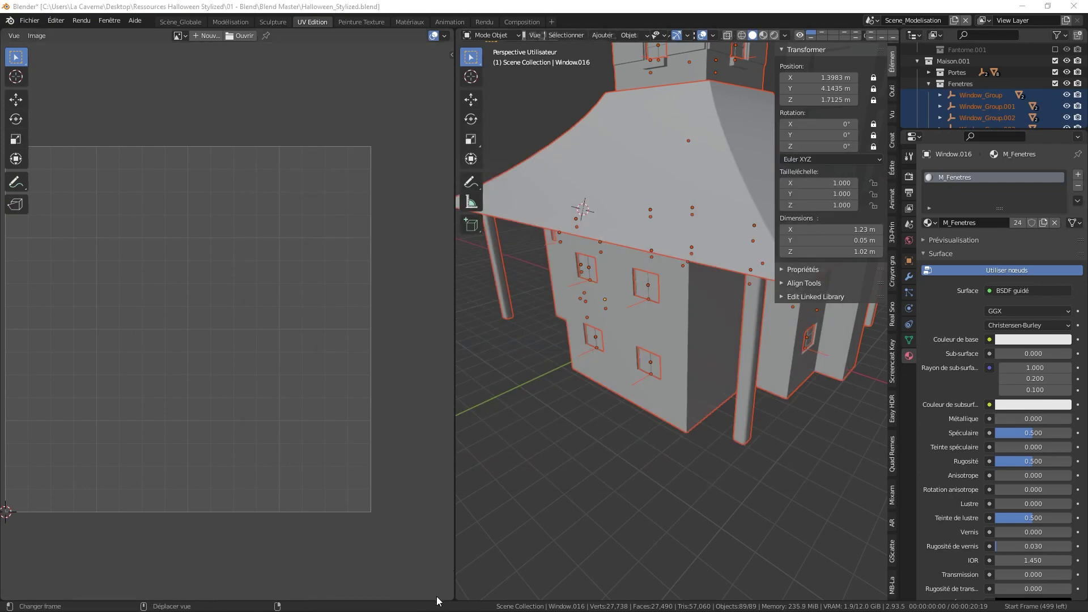
- Switch to Substance 3D Painter and start a new project
click(346, 602)
click(345, 602)
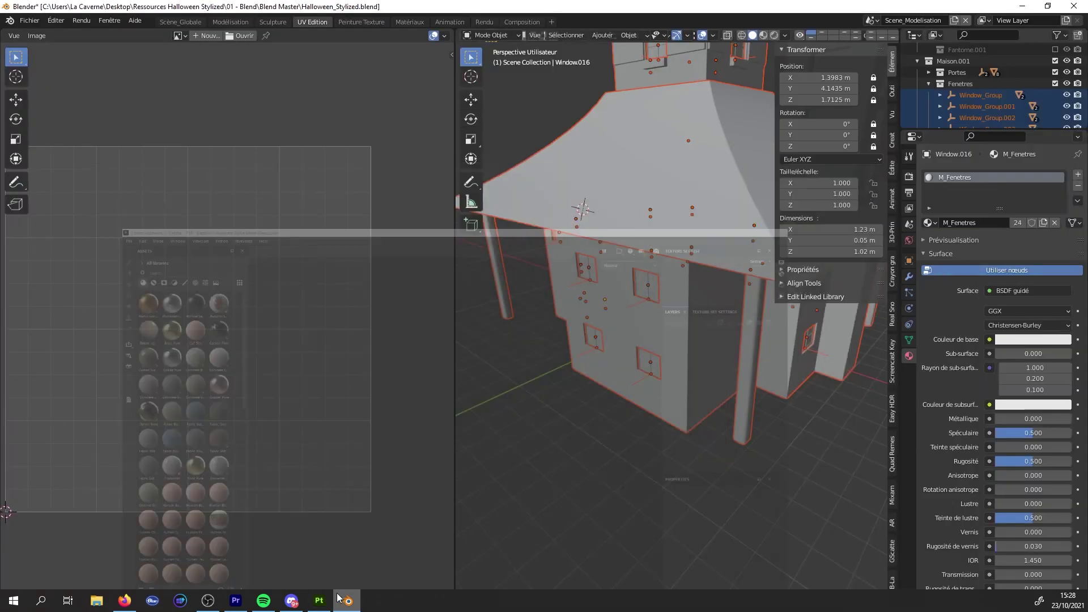
click(319, 608)
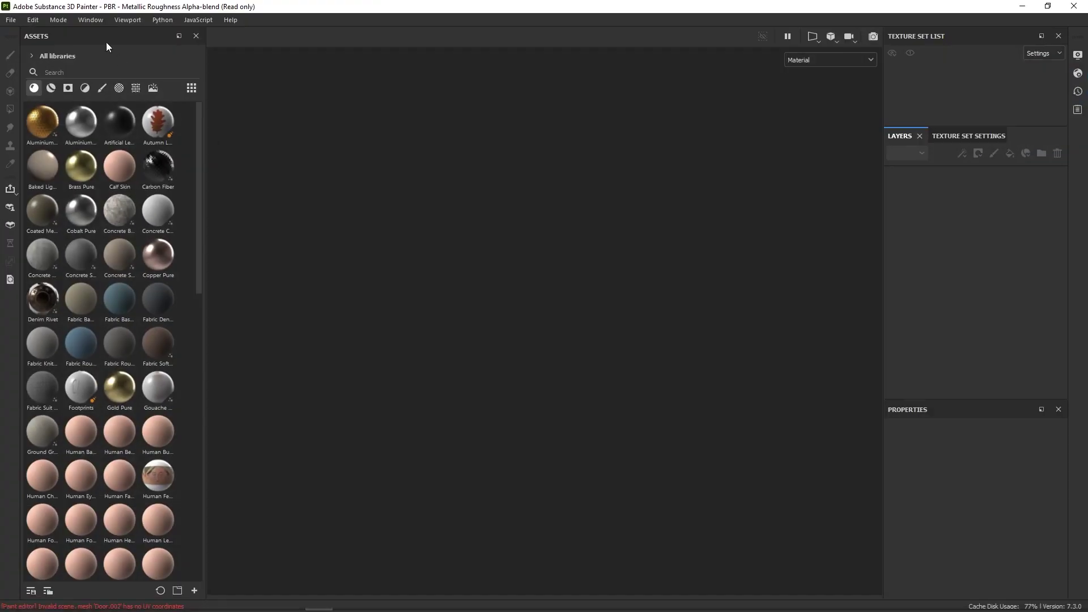
click(12, 20)
click(20, 33)
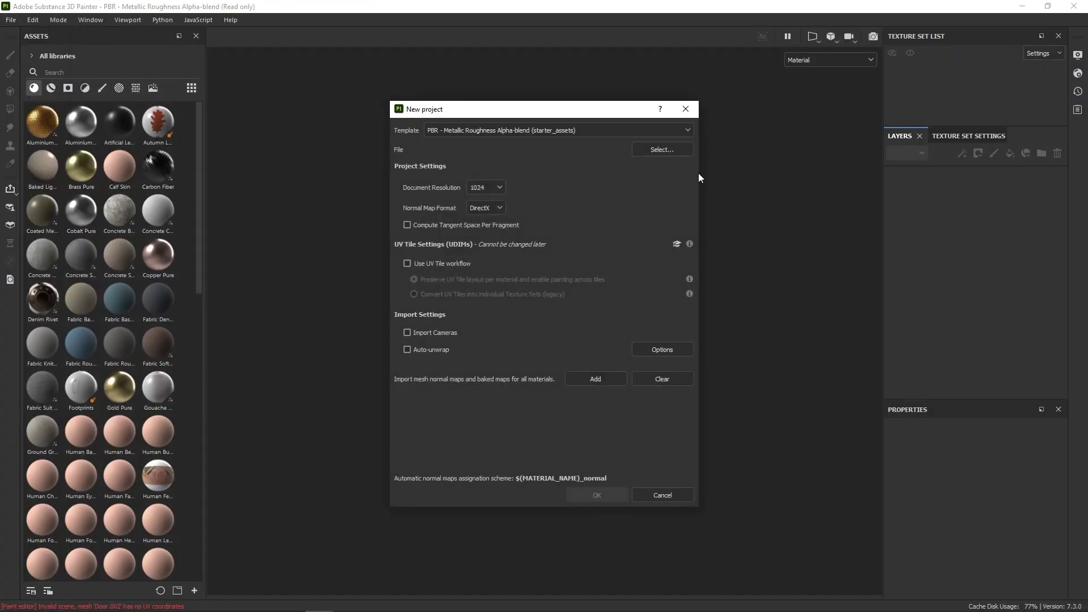
- Create the project from SM_Maison.fbx with a document resolution of 4096
click(658, 148)
scroll(655, 253, down, 3)
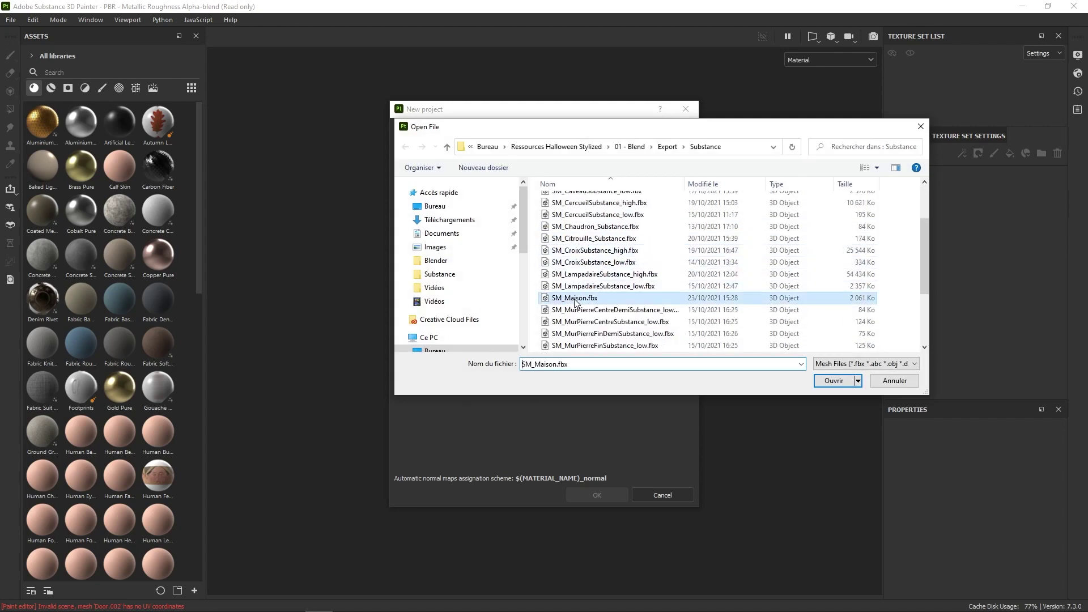
double_click(584, 235)
click(489, 259)
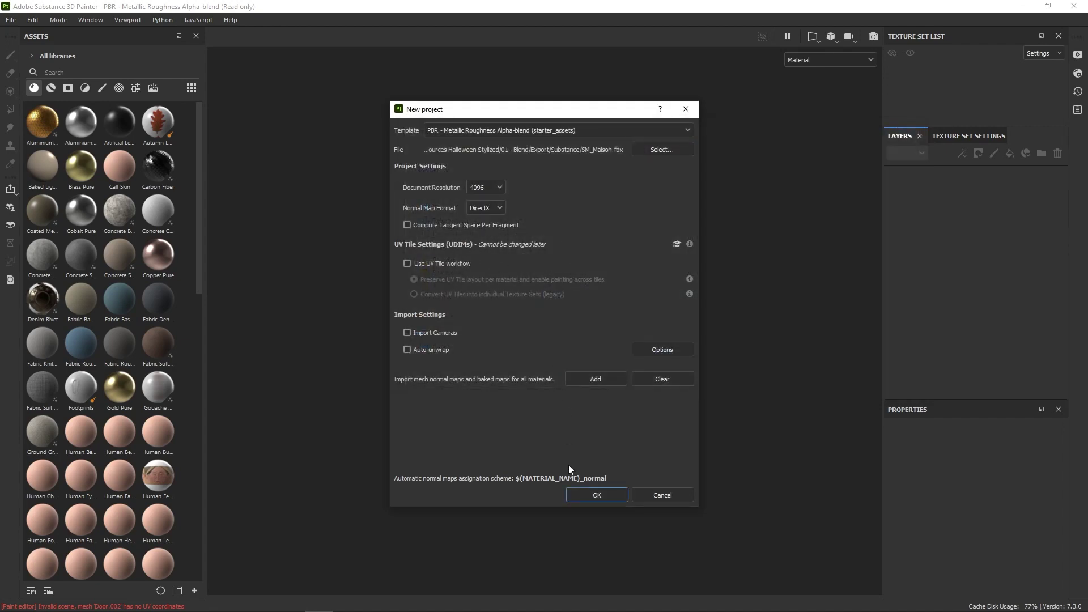
click(597, 495)
click(513, 326)
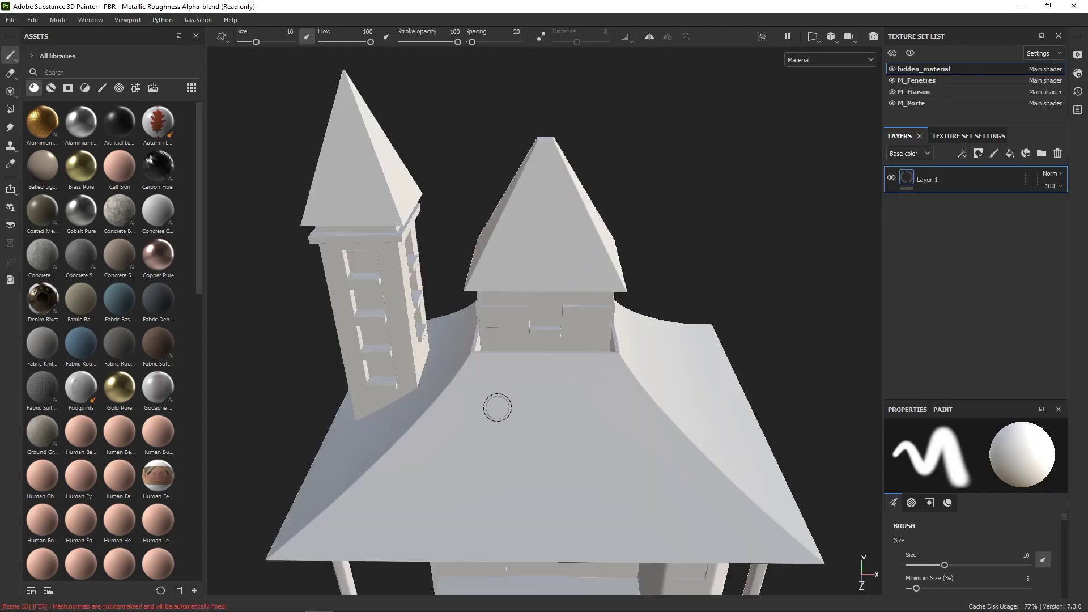
- View the imported house from another side and display the texture set settings of hidden_material
alt+drag(505, 422, 644, 302)
alt+drag(602, 306, 712, 318)
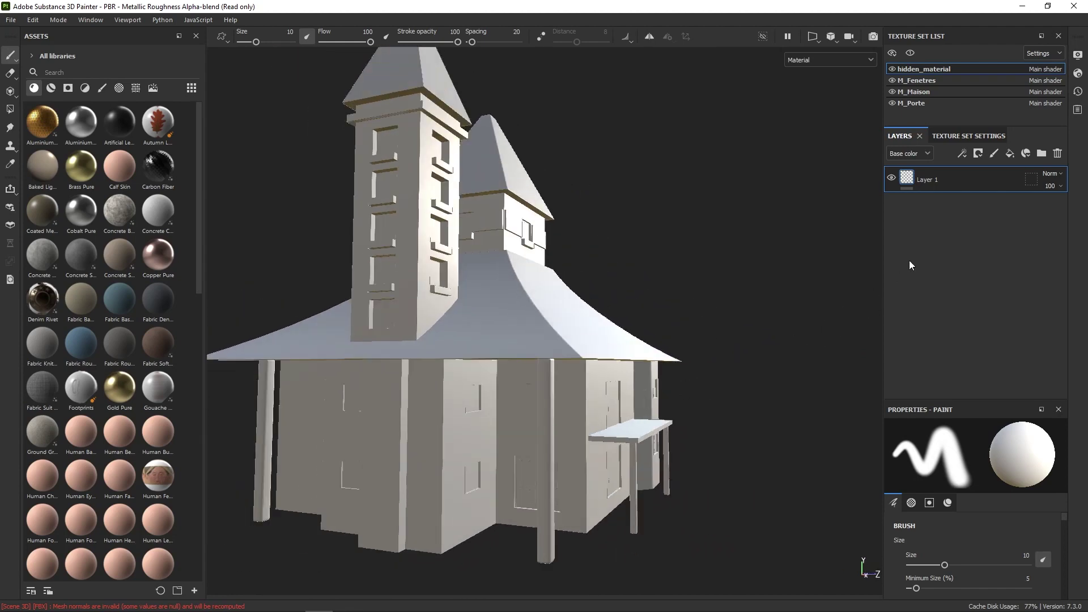
click(981, 137)
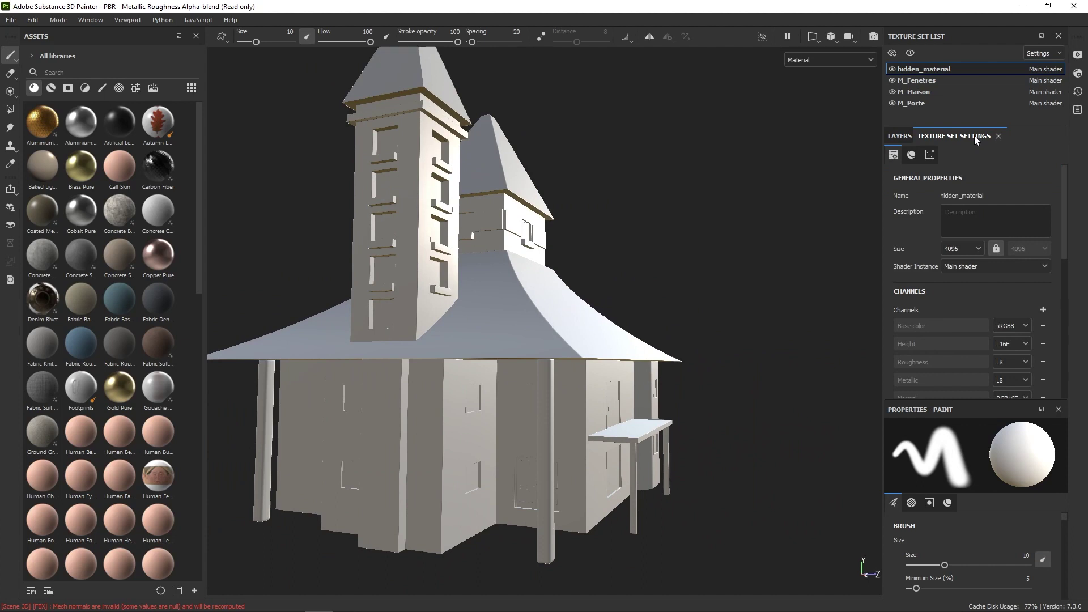
key(ctrl+n)
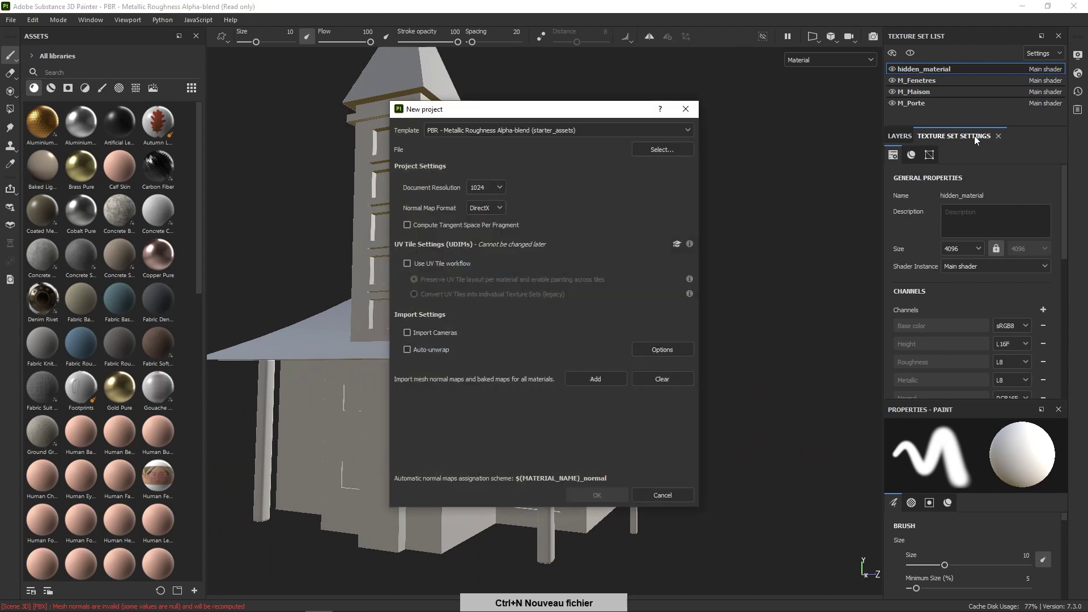
click(663, 495)
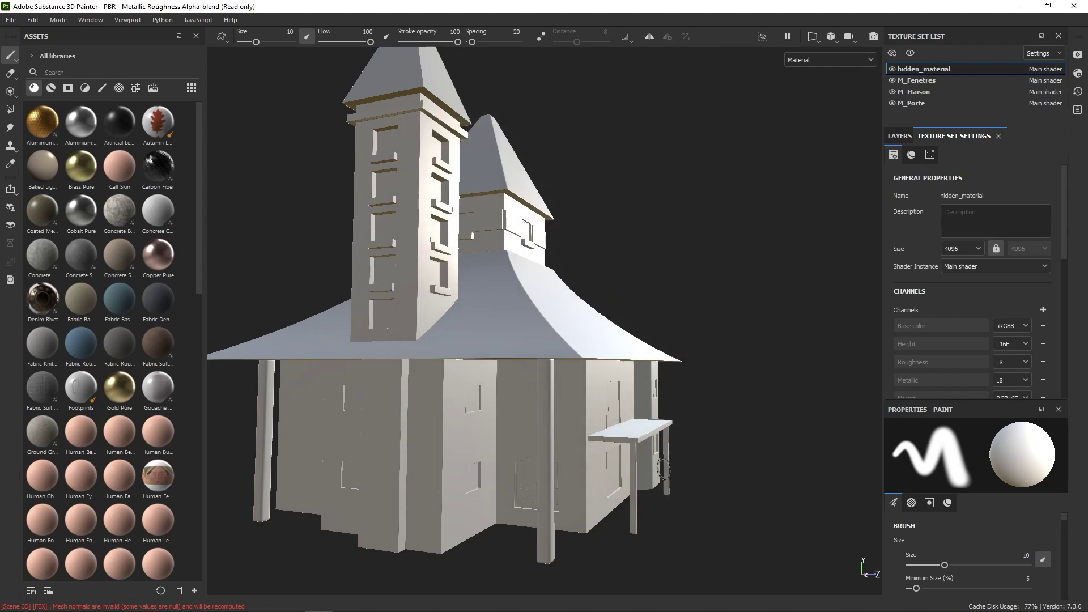
- Hide the hidden_material texture set, examine the windows and door of the house up close, and show the texture set again
click(893, 70)
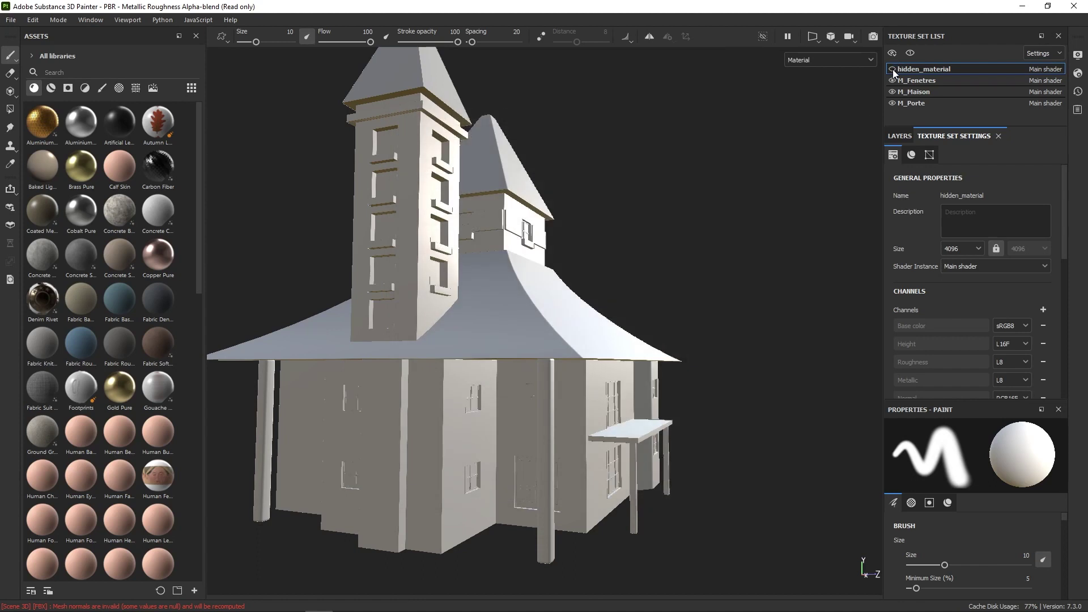
click(894, 68)
alt+drag(719, 178, 674, 193)
alt+right_drag(674, 193, 638, 390)
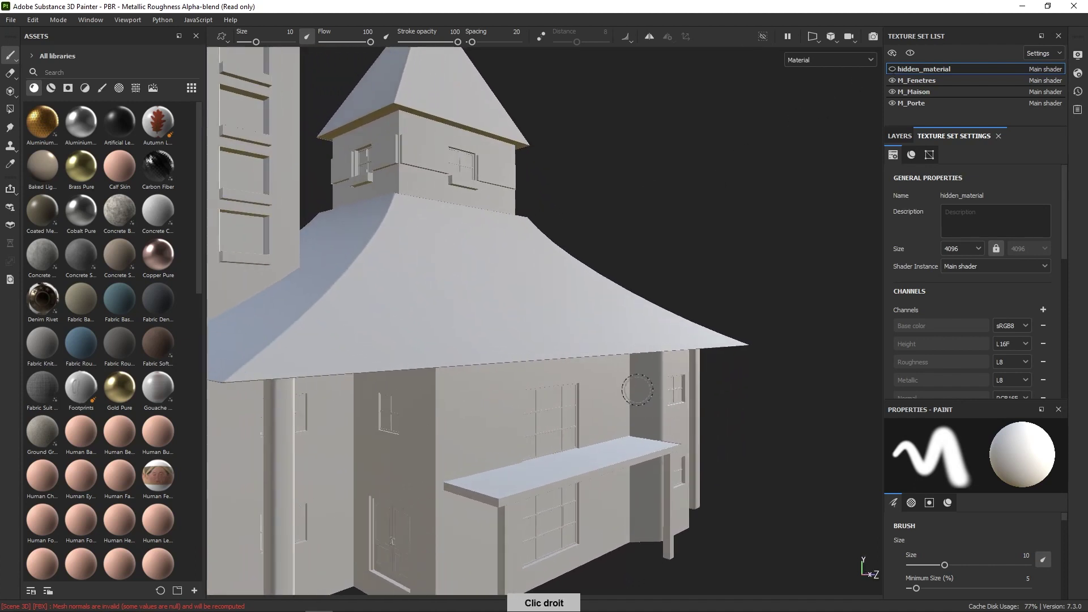
alt+middle_drag(638, 390, 646, 363)
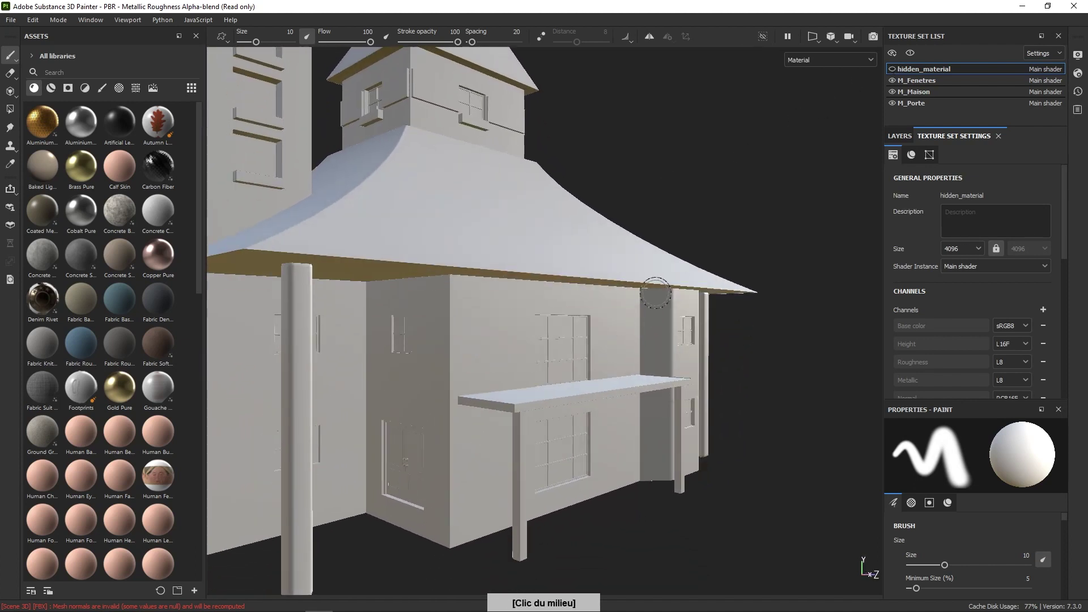
alt+right_drag(646, 363, 654, 335)
alt+middle_drag(655, 334, 680, 280)
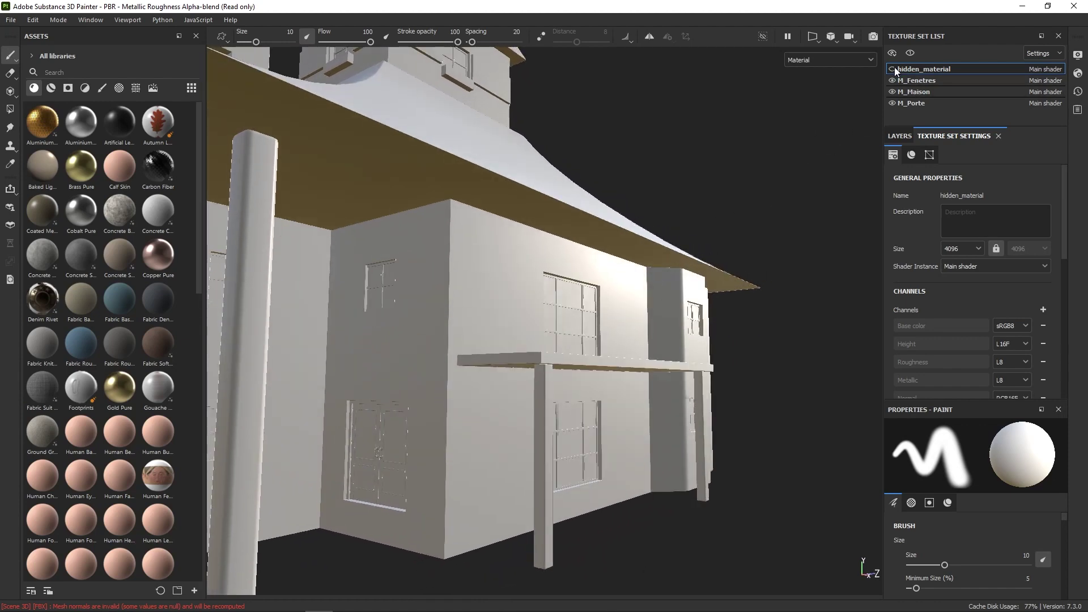
click(892, 69)
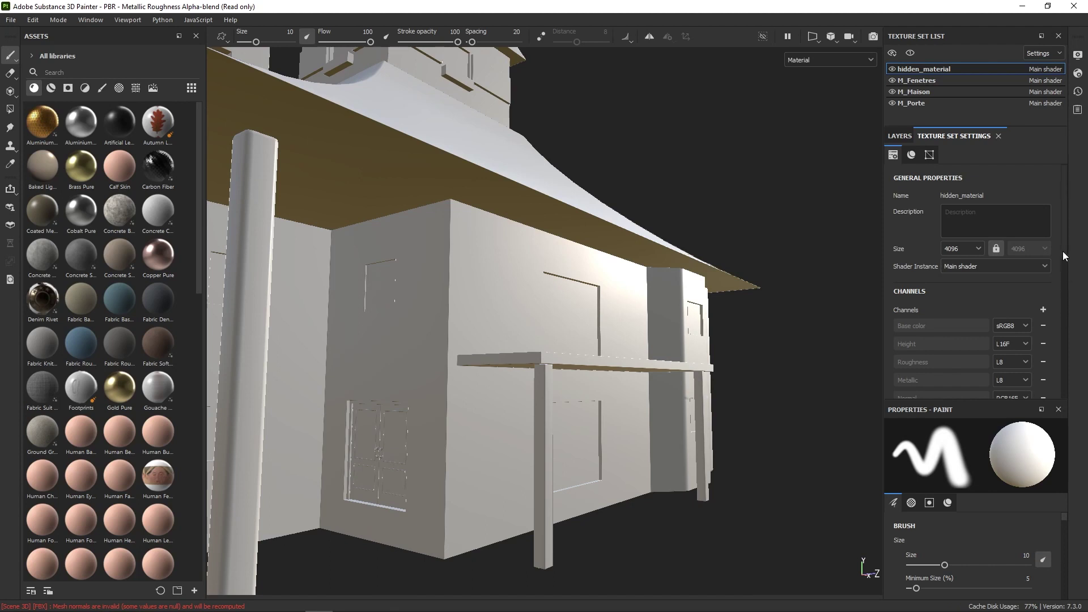
- Remove the Emissive, Opacity and Metallic channels from hidden_material and add Ambient occlusion and Specular level channels
drag(1063, 250, 1060, 295)
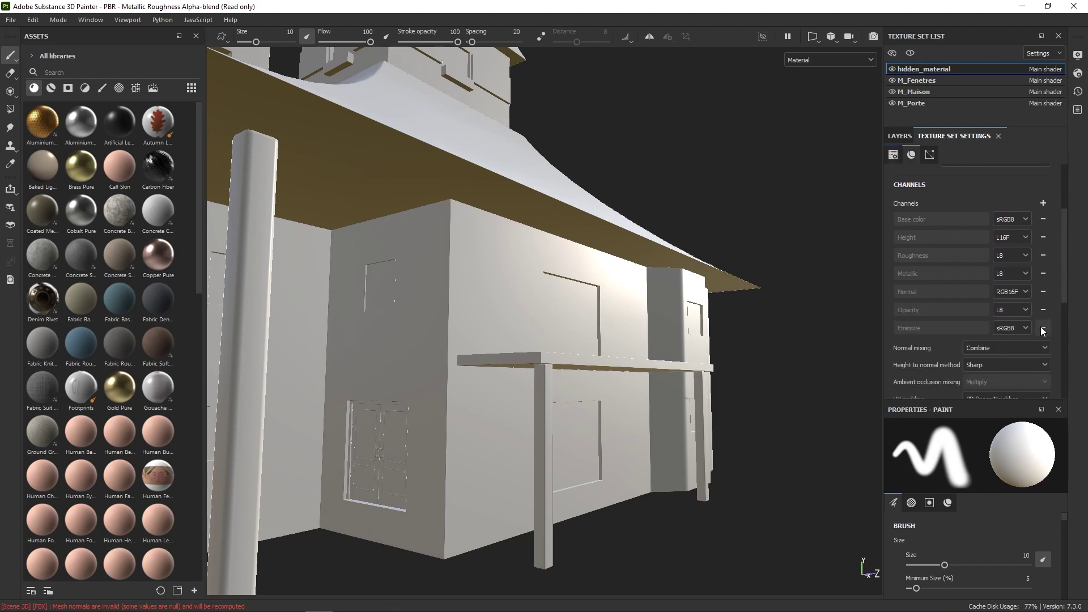
click(1043, 328)
click(1044, 310)
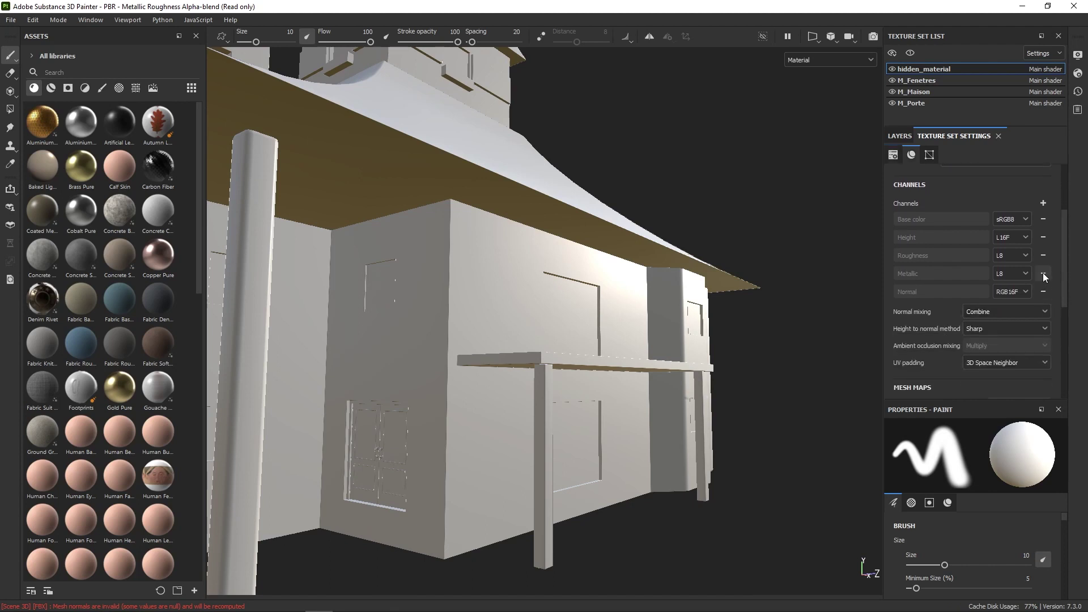
click(1043, 274)
click(1043, 203)
click(1039, 217)
click(1043, 203)
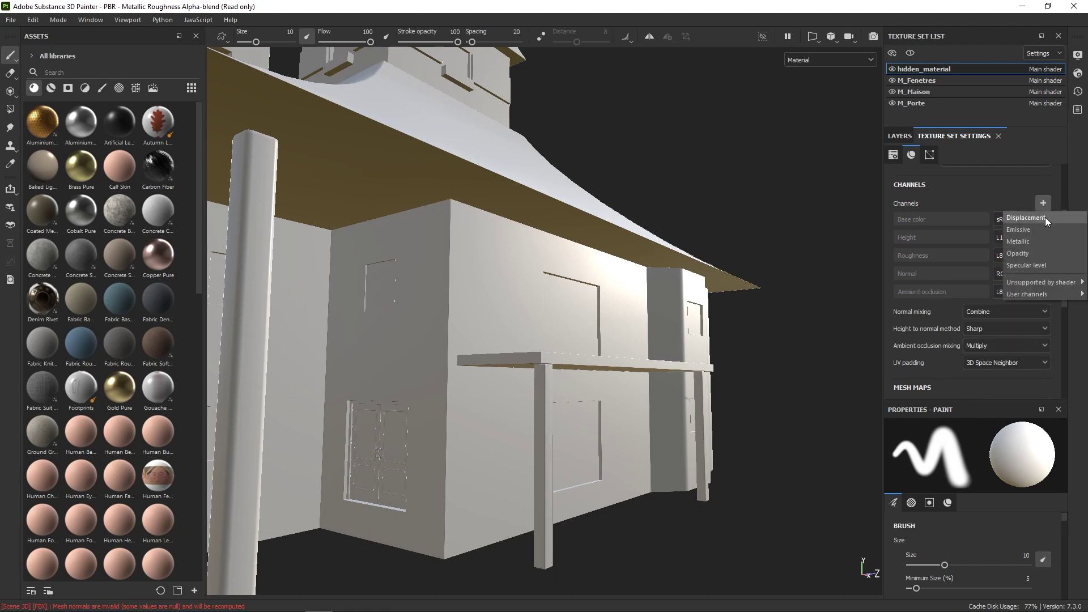
click(1038, 262)
- Remove the Opacity, Normal, Metallic, Roughness, Base color and Height channels from the M_Fenetres texture set, leaving only Emissive
click(928, 80)
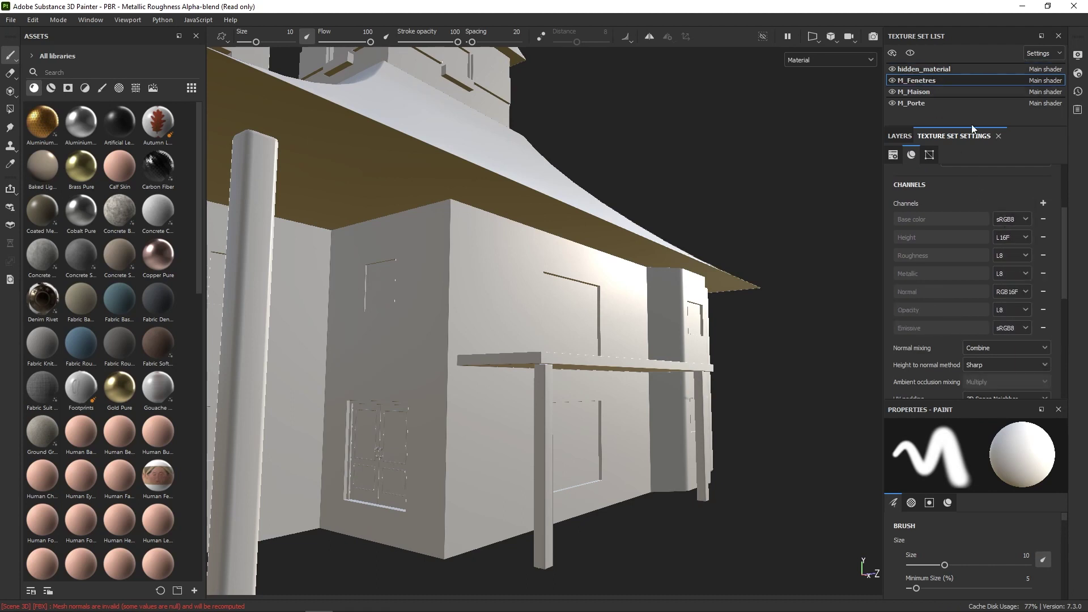
click(1044, 309)
click(1046, 292)
click(1044, 273)
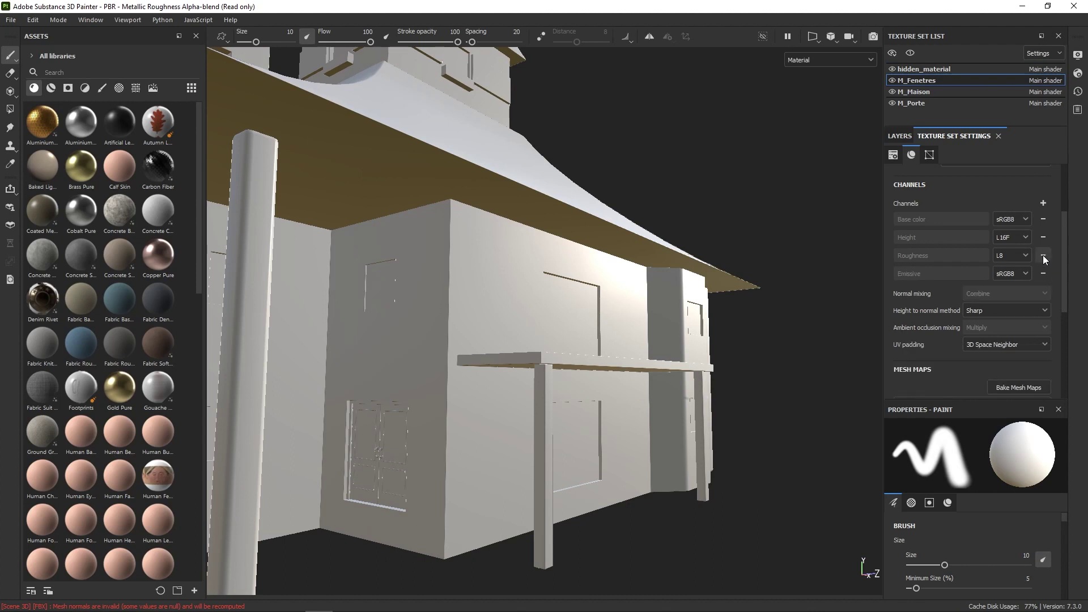
click(1044, 256)
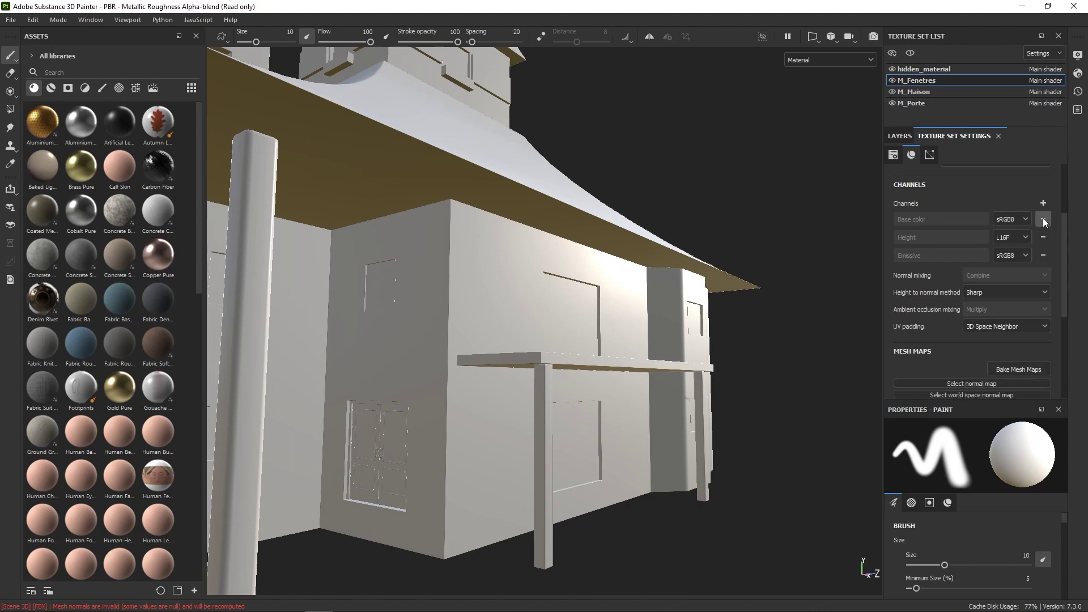
click(1043, 219)
click(1044, 219)
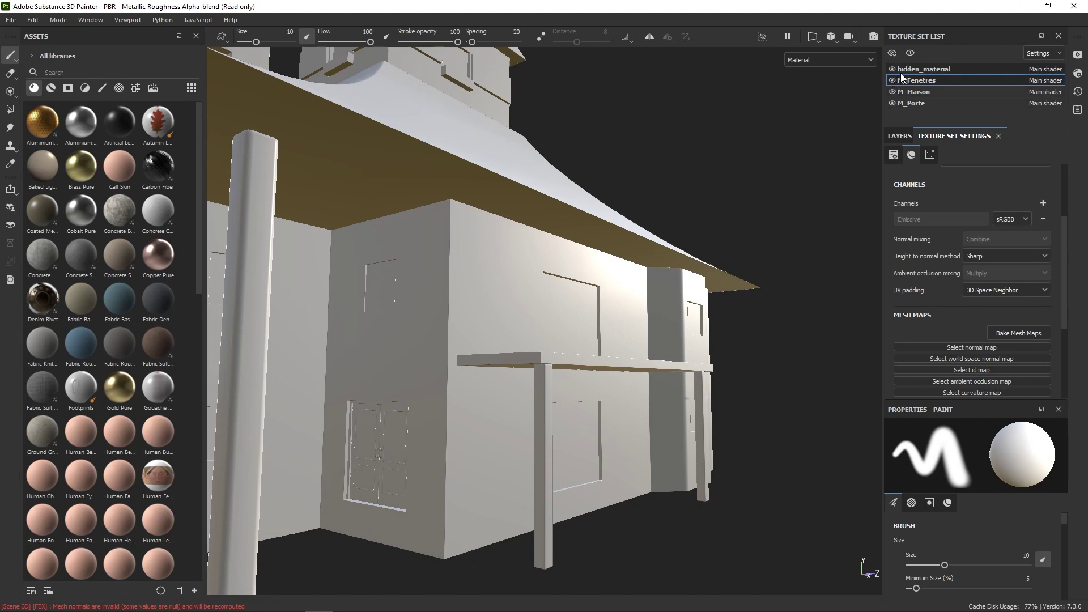
- Remove the Emissive, Opacity and Metallic channels from M_Maison and add Ambient occlusion and Specular level channels
click(936, 91)
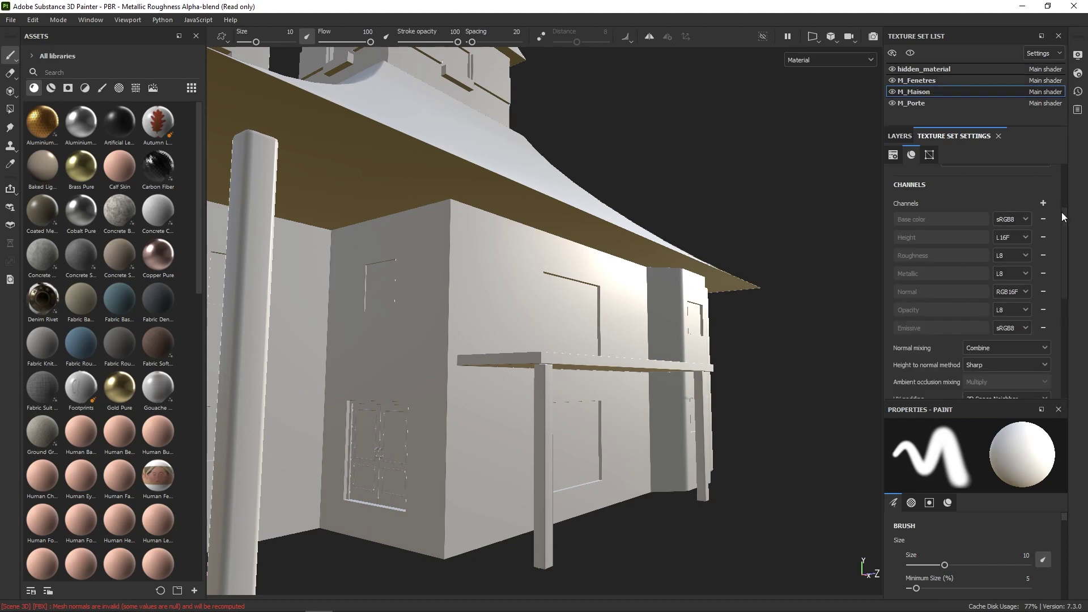
mouse_move(1063, 231)
mouse_down()
mouse_move(1066, 256)
mouse_move(1068, 242)
mouse_up()
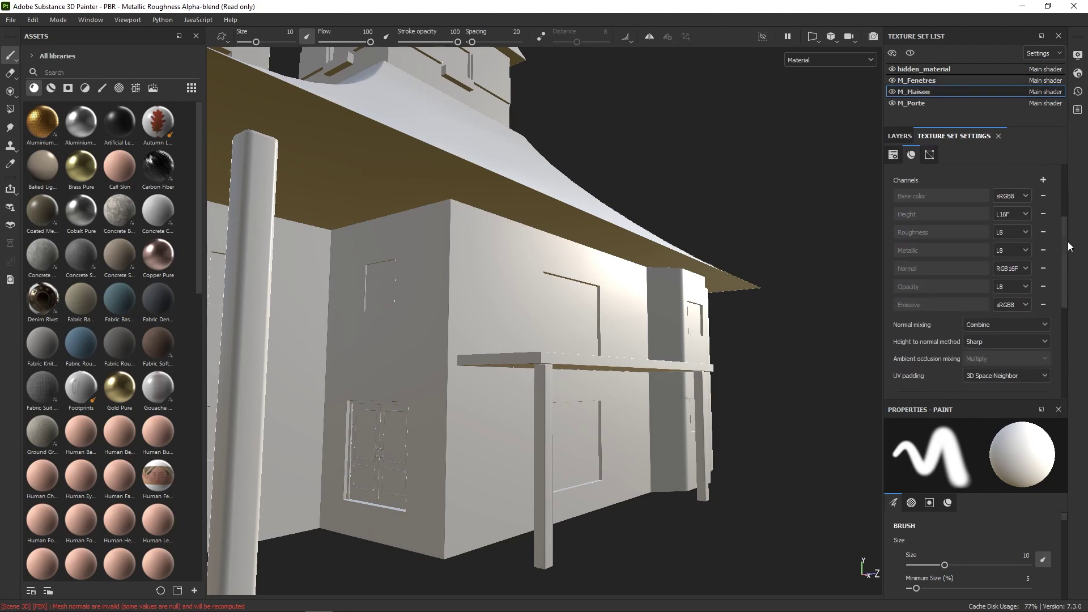
click(1043, 305)
click(1044, 286)
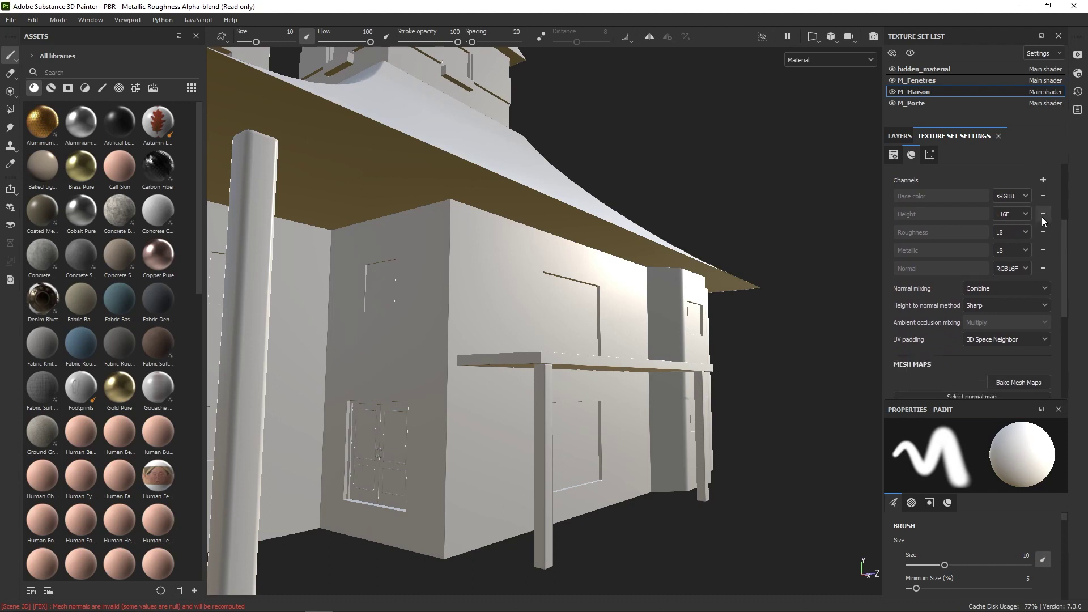
click(1043, 251)
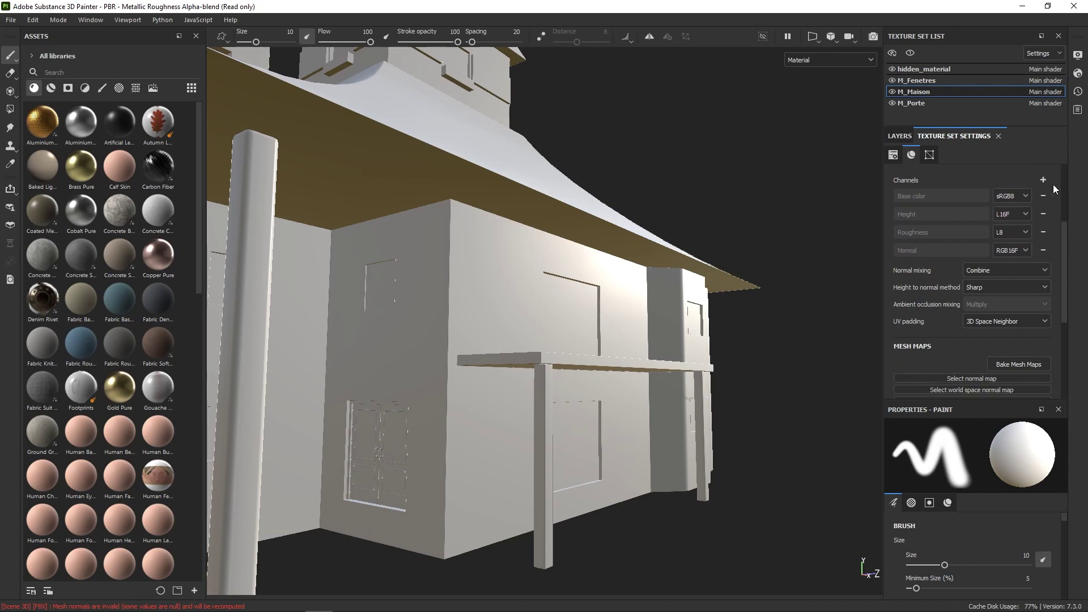
click(1043, 180)
click(1039, 193)
click(1047, 180)
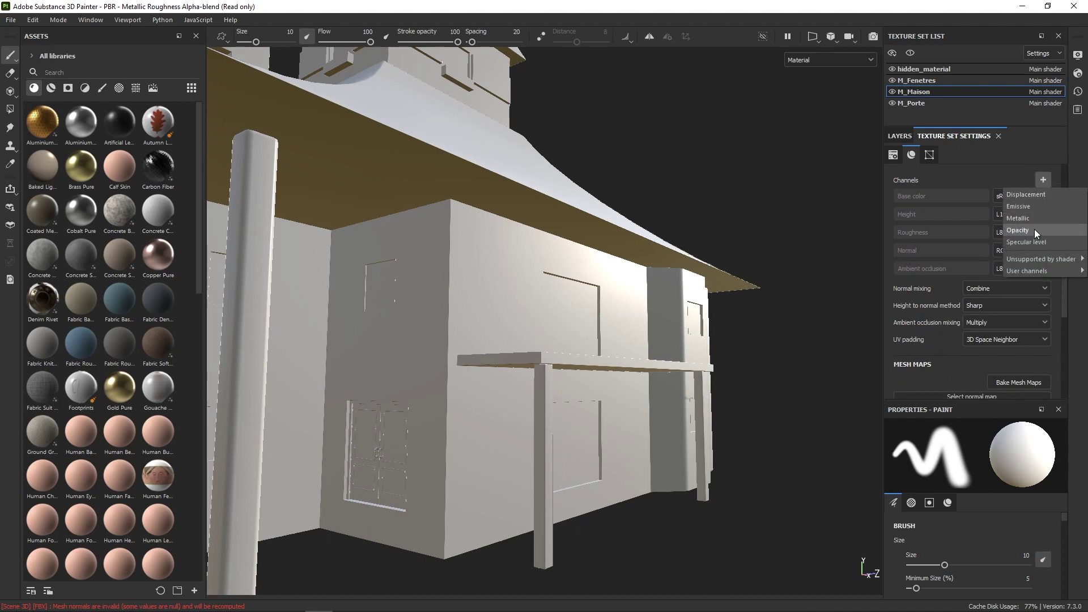
click(1033, 236)
drag(1065, 226, 1064, 269)
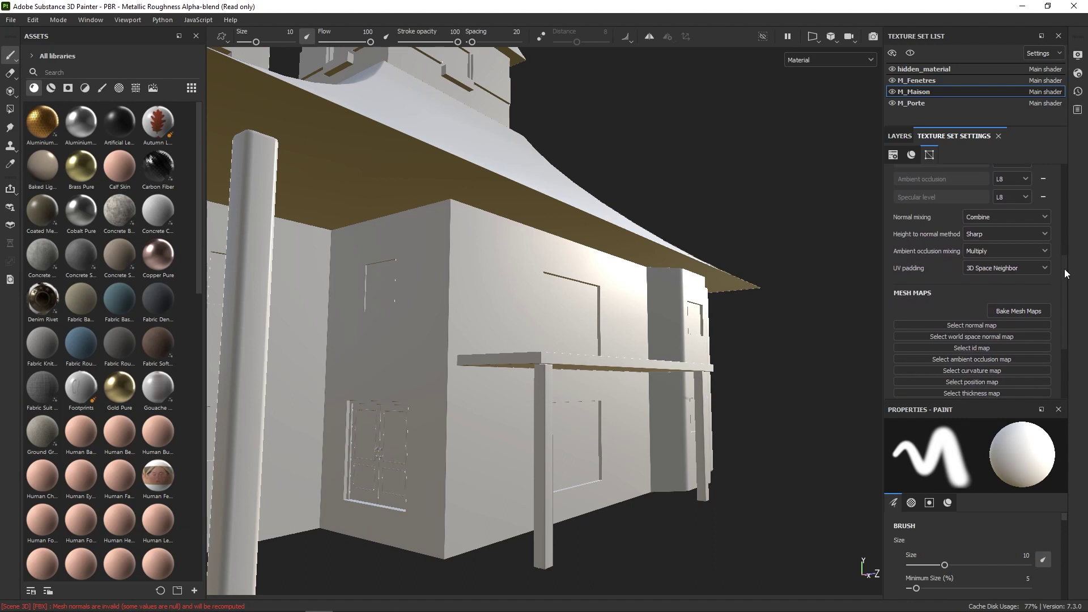
- Remove the Emissive, Opacity and Metallic channels from M_Porte and add Ambient occlusion and Specular level channels
click(935, 103)
click(1043, 215)
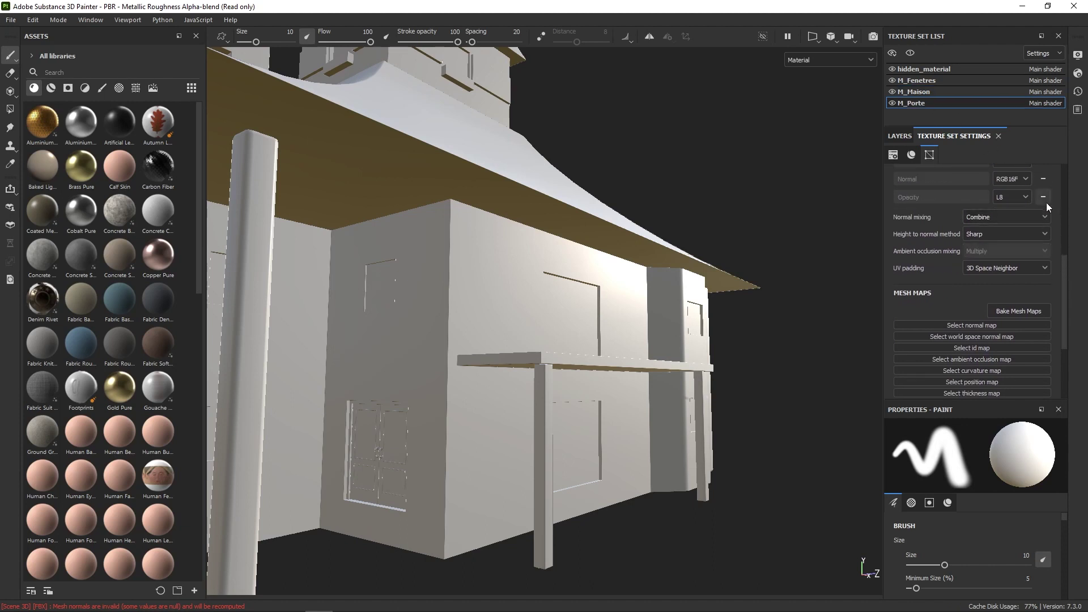
click(1045, 202)
drag(1067, 248, 1066, 223)
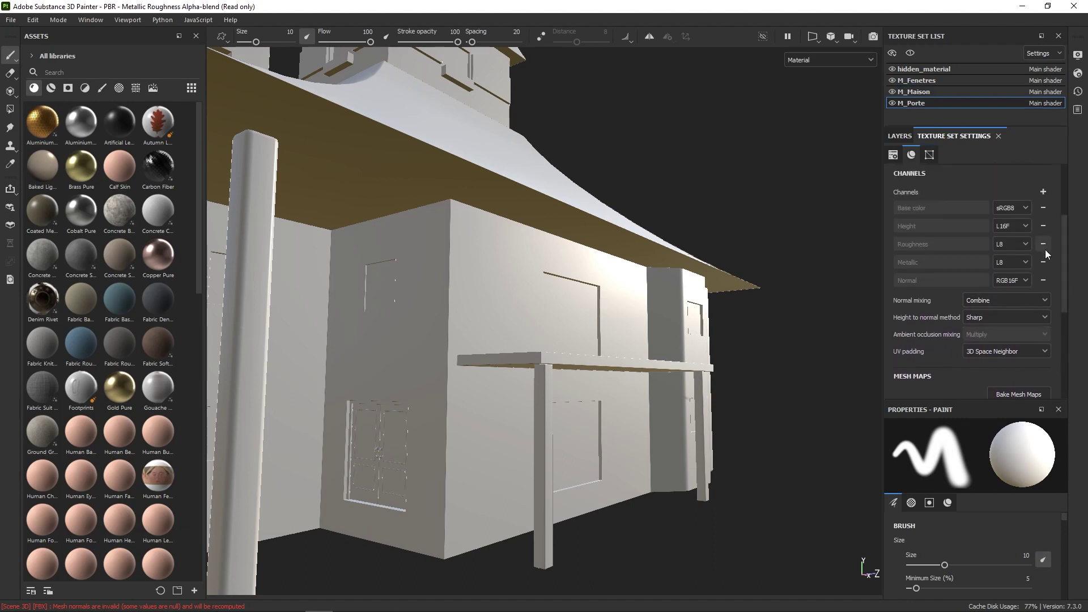
click(1044, 191)
click(1043, 206)
click(1043, 192)
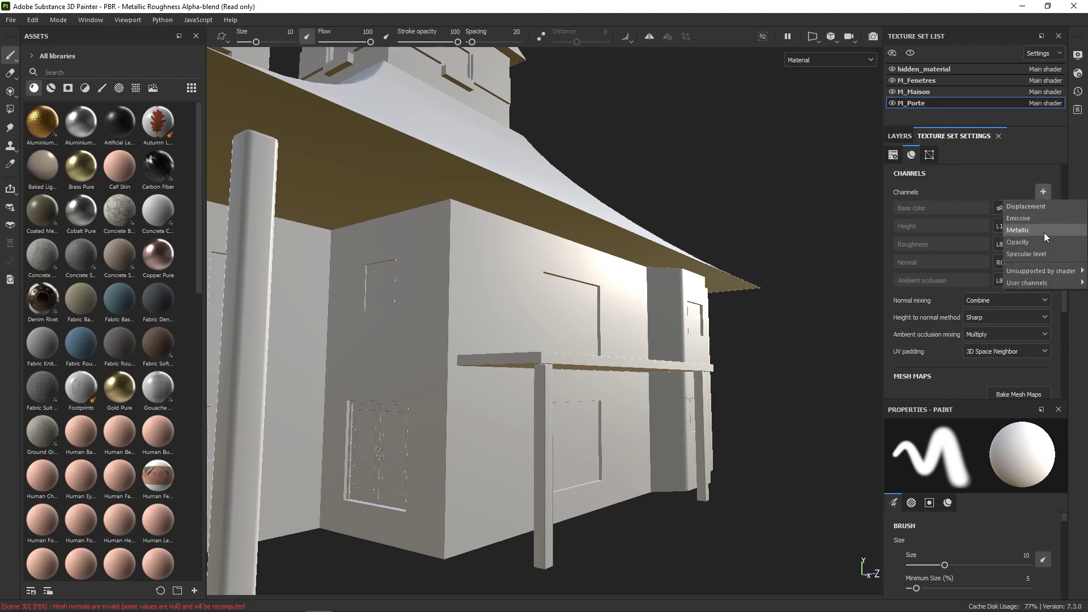
click(1038, 254)
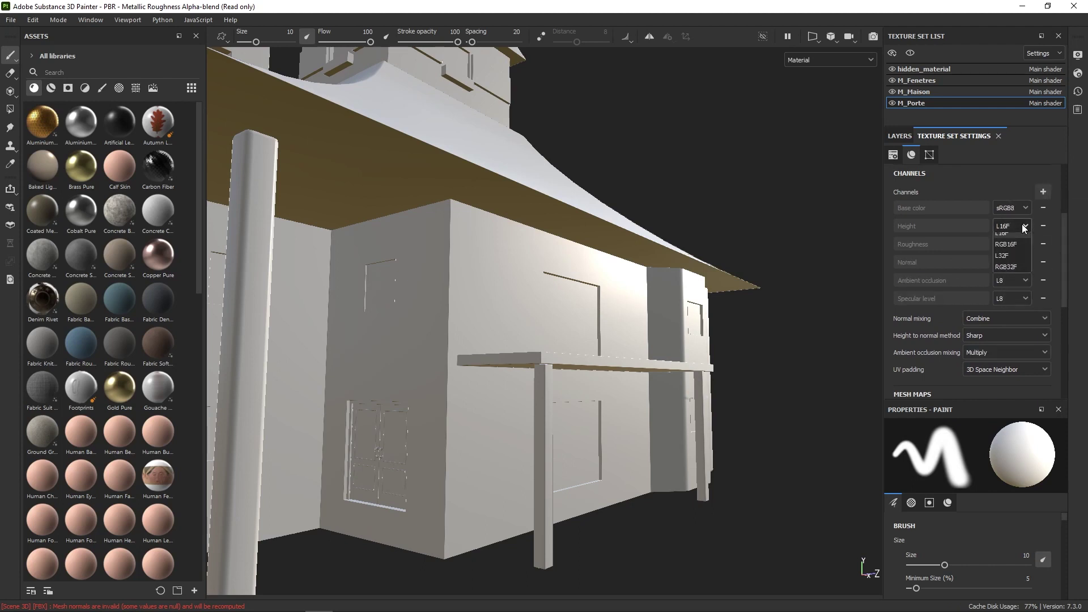
- Set the Roughness, Ambient occlusion and Specular level channels of M_Porte to the L16 format
click(1027, 262)
click(1022, 227)
click(1021, 243)
click(1012, 292)
click(1021, 281)
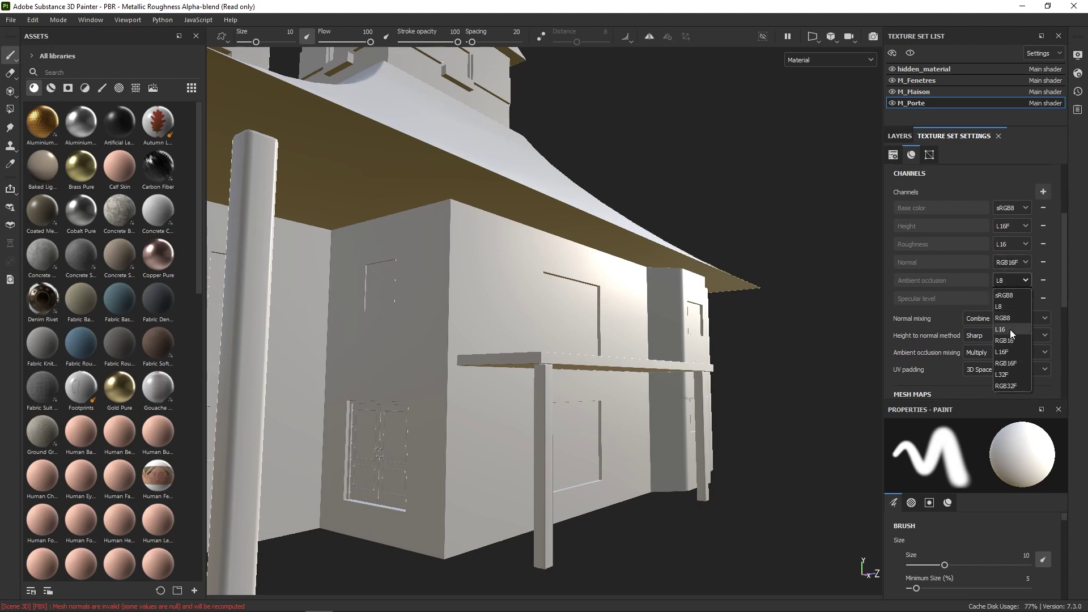
click(1010, 329)
click(1019, 298)
click(1005, 347)
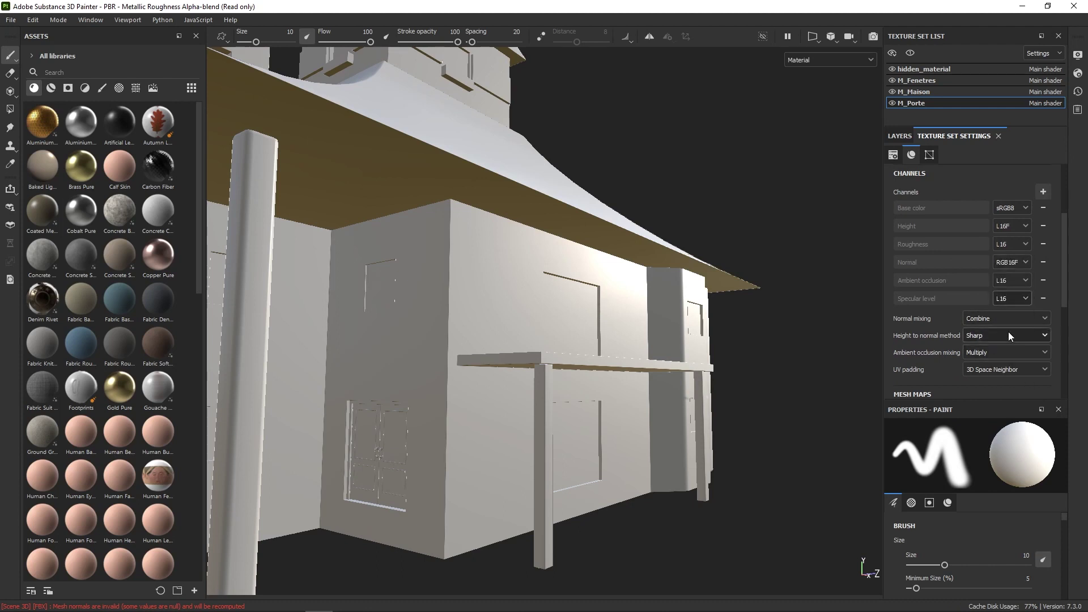
- Set the Roughness, Ambient occlusion and Specular level channels of M_Maison to the L16 format
click(936, 93)
click(1020, 244)
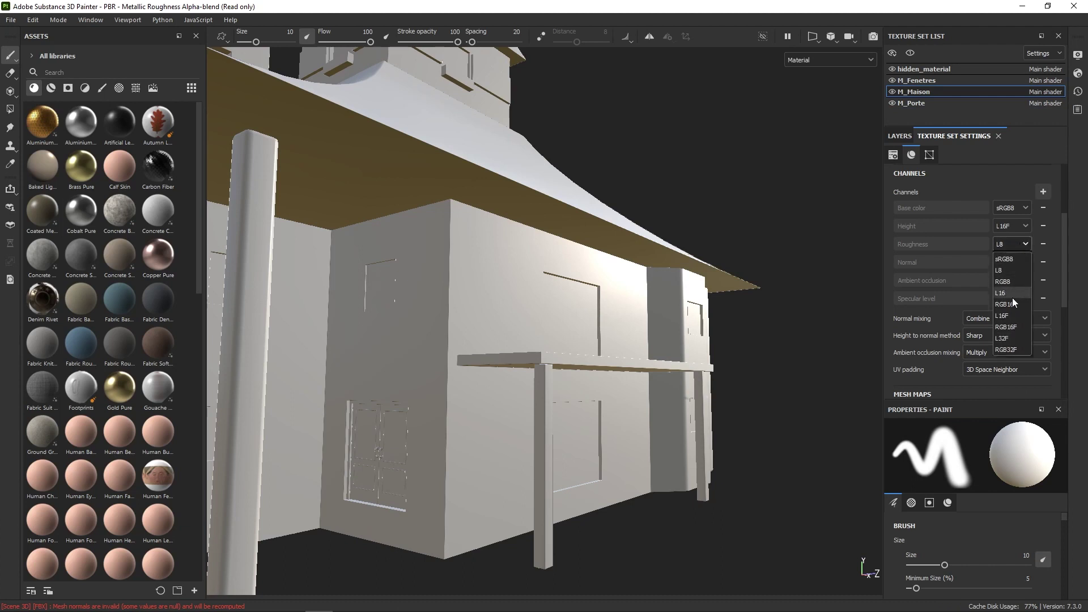
click(1012, 292)
click(1015, 280)
click(1009, 328)
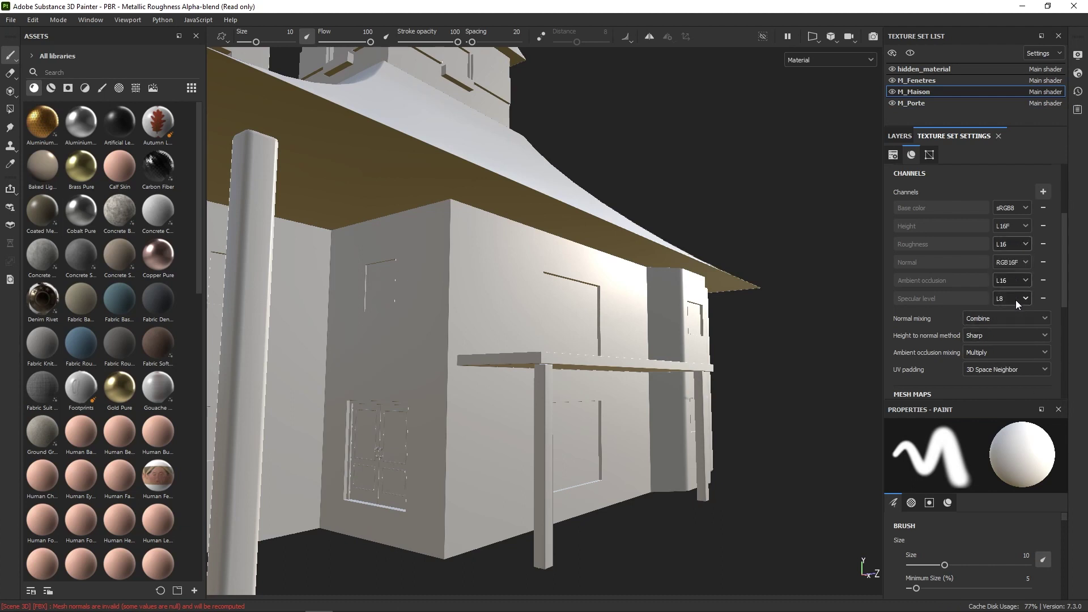
click(1016, 299)
click(1009, 347)
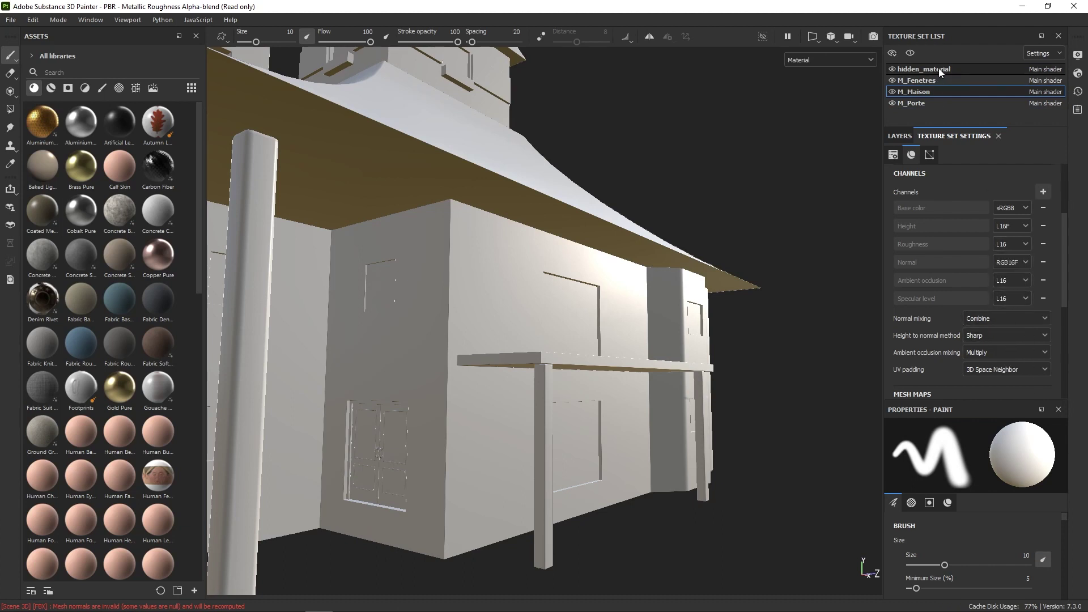
- Compare the channel lists of the M_Fenetres and hidden_material texture sets
click(935, 80)
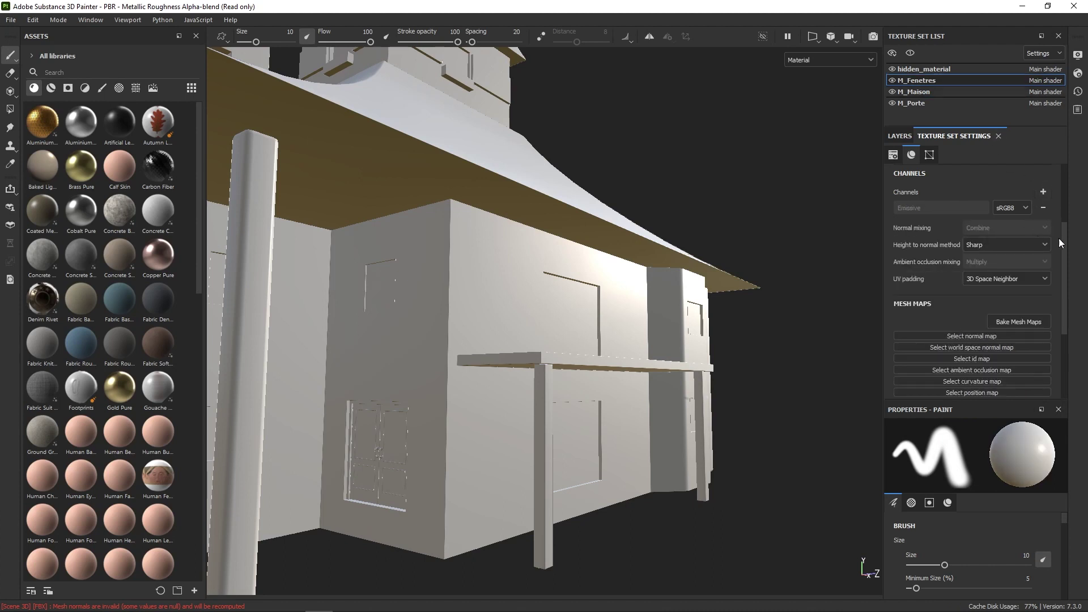
drag(1062, 271, 1062, 234)
click(936, 68)
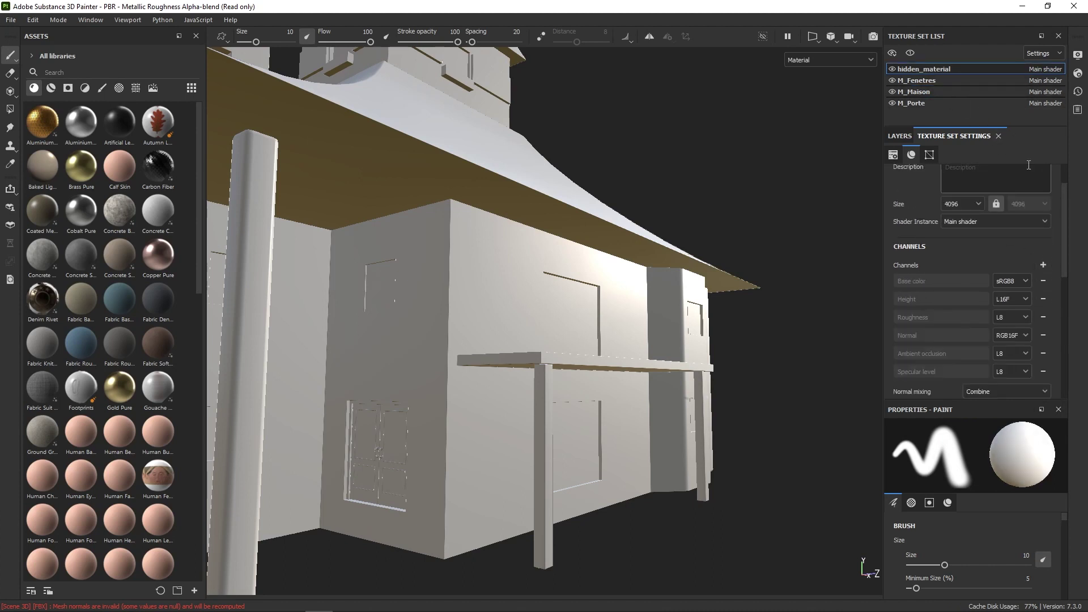
click(933, 81)
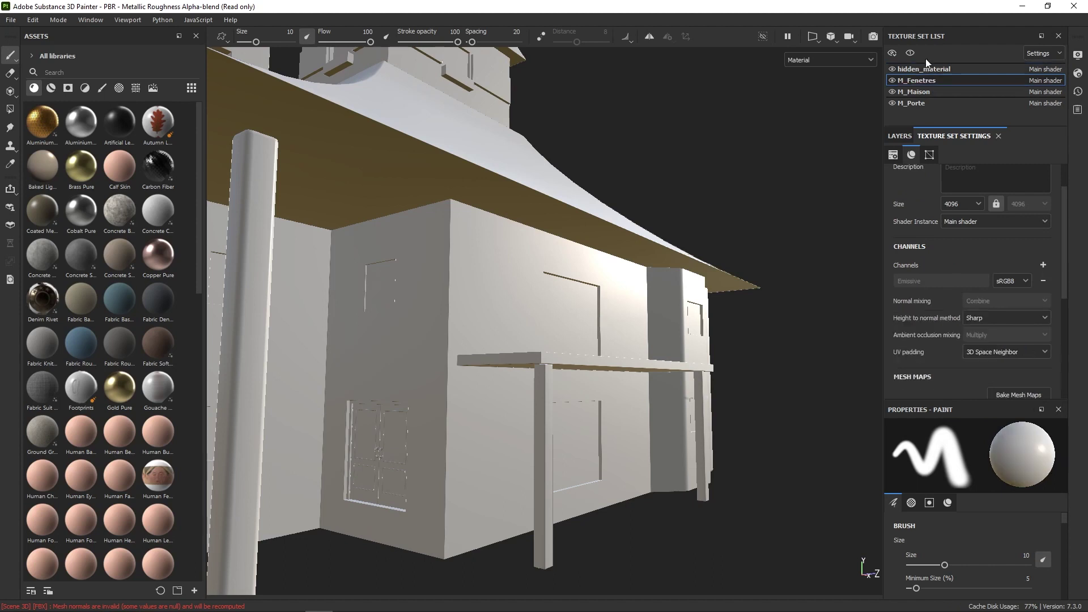
- Isolate M_Fenetres and hidden_material in turn with Focus Mode to compare their geometry, and show the whole house again
click(911, 52)
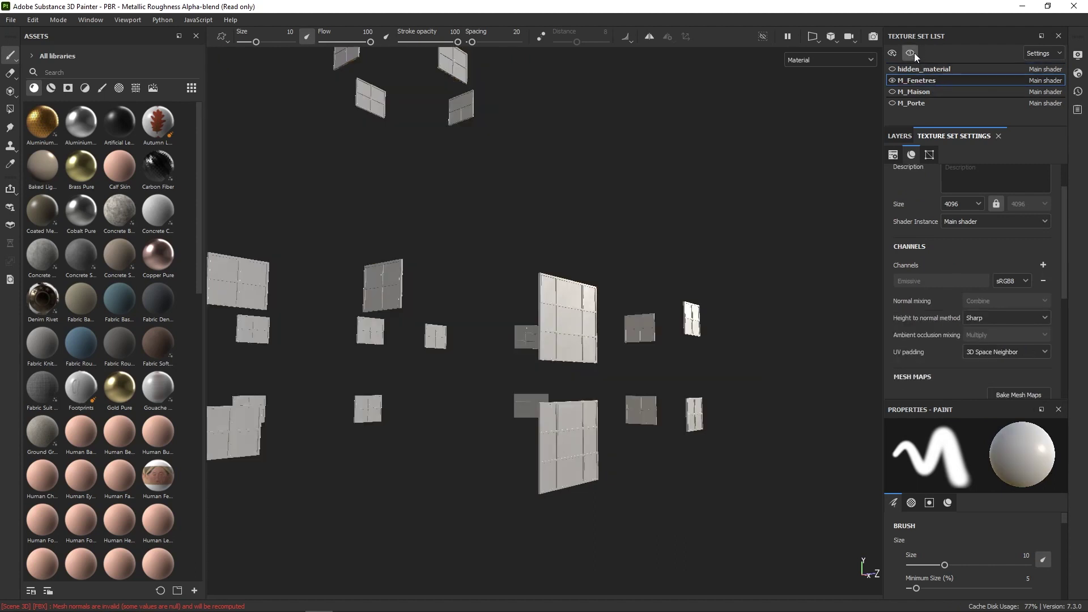
click(913, 51)
click(916, 68)
click(911, 51)
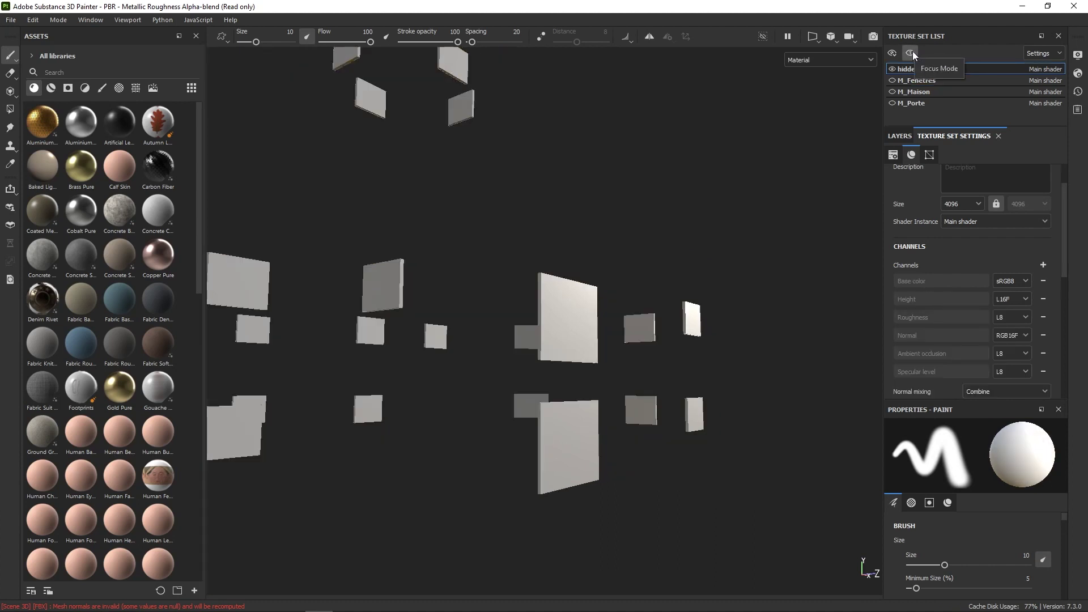
click(912, 51)
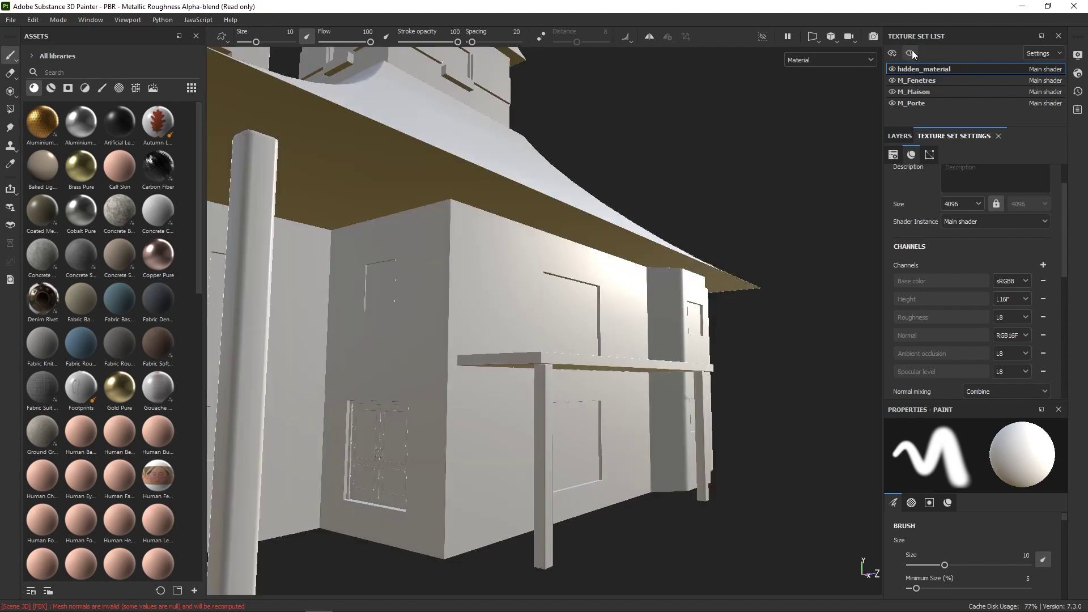
click(912, 50)
click(913, 49)
click(915, 80)
click(914, 49)
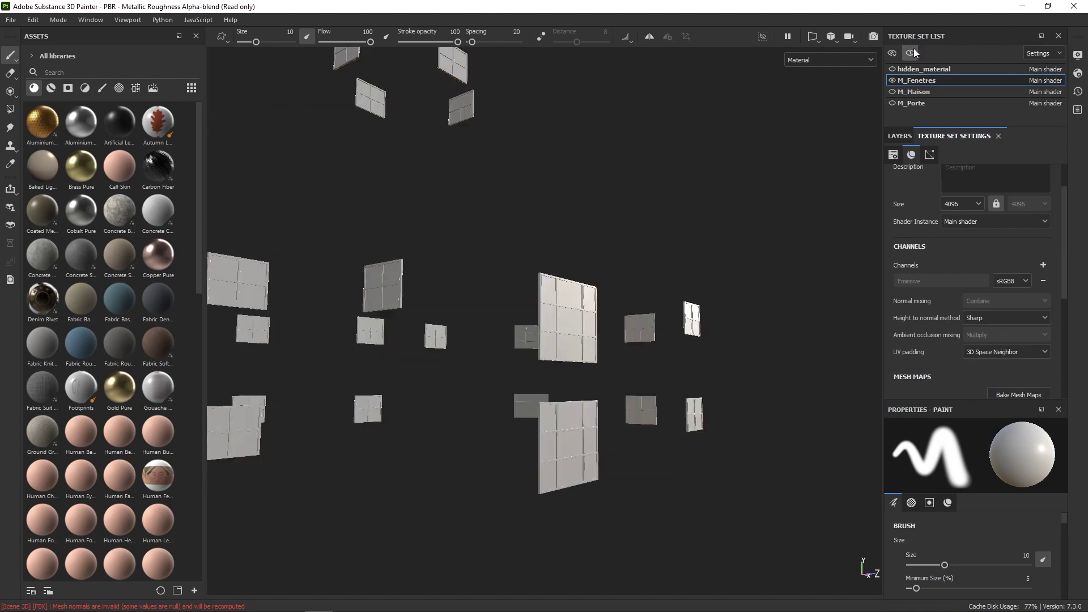
click(912, 50)
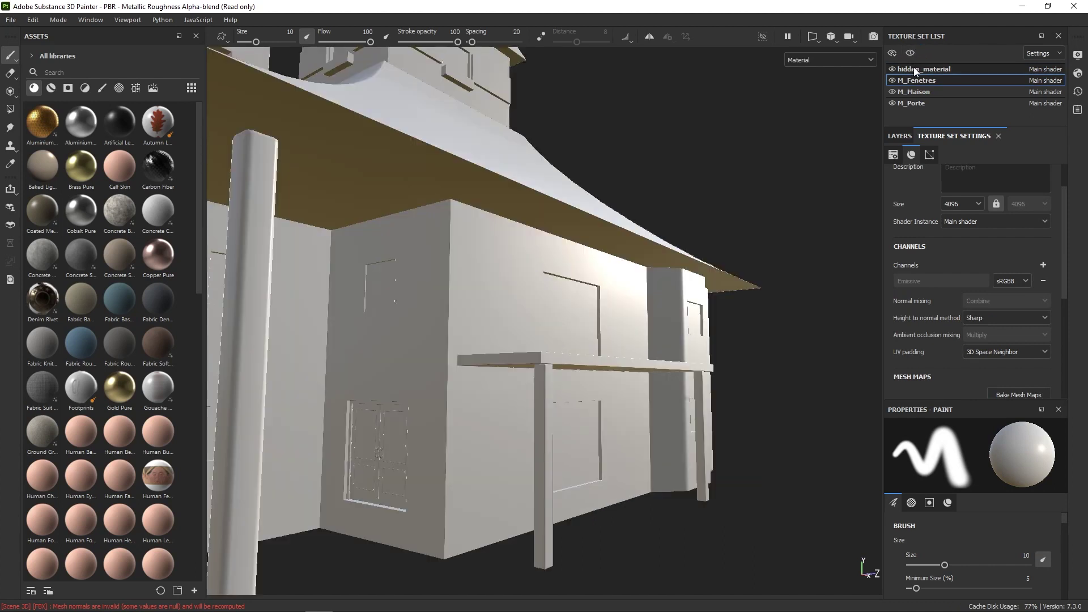
click(915, 68)
click(911, 51)
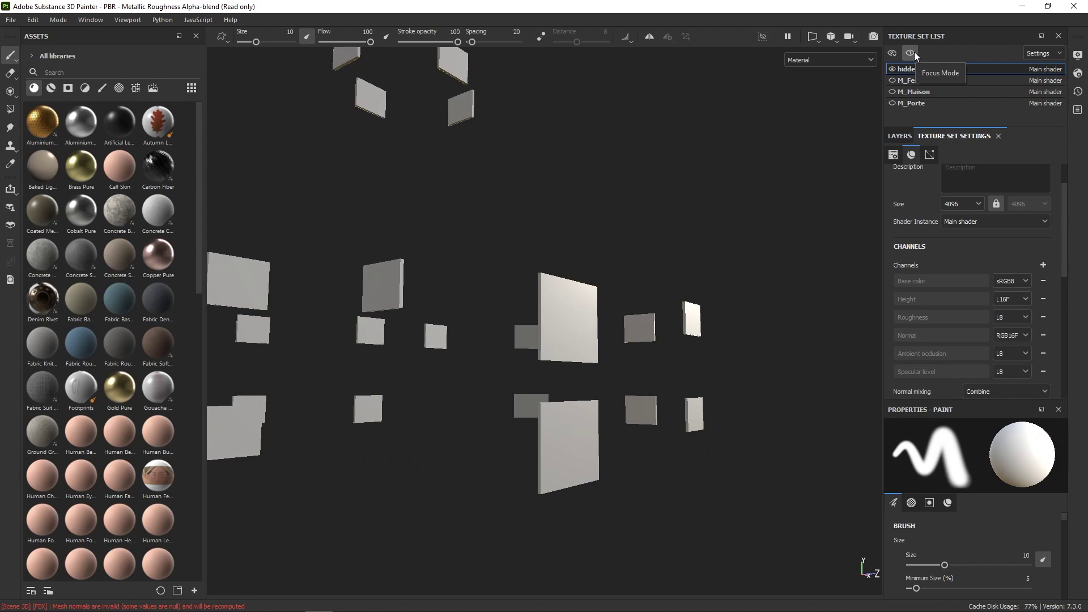
click(913, 52)
- Add an Ambient occlusion channel to M_Fenetres and remove the Displacement channel added by mistake
click(929, 80)
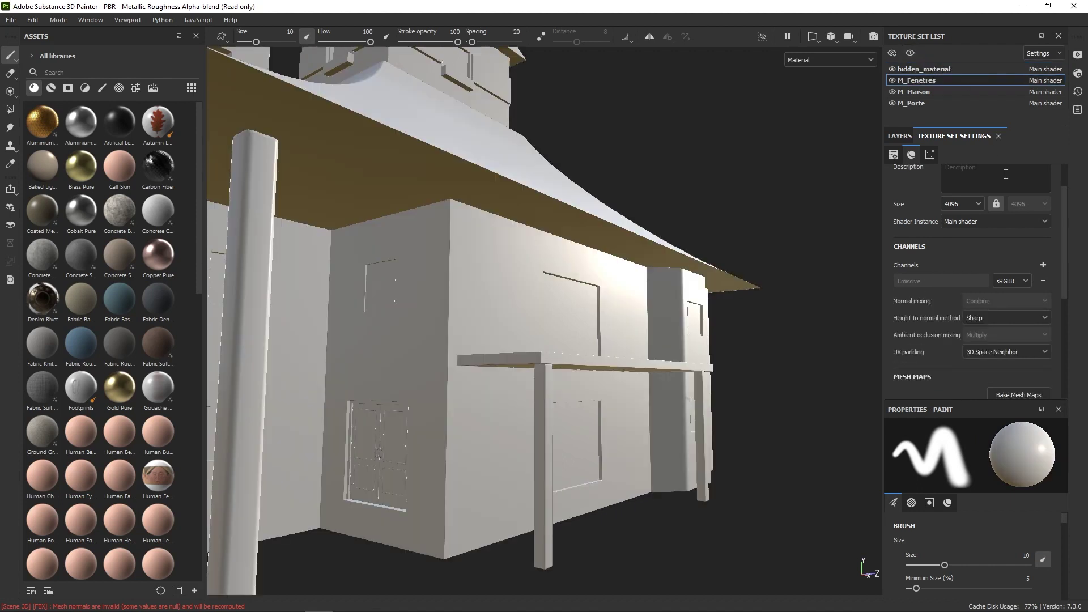
scroll(1066, 277, up, 1)
click(1043, 293)
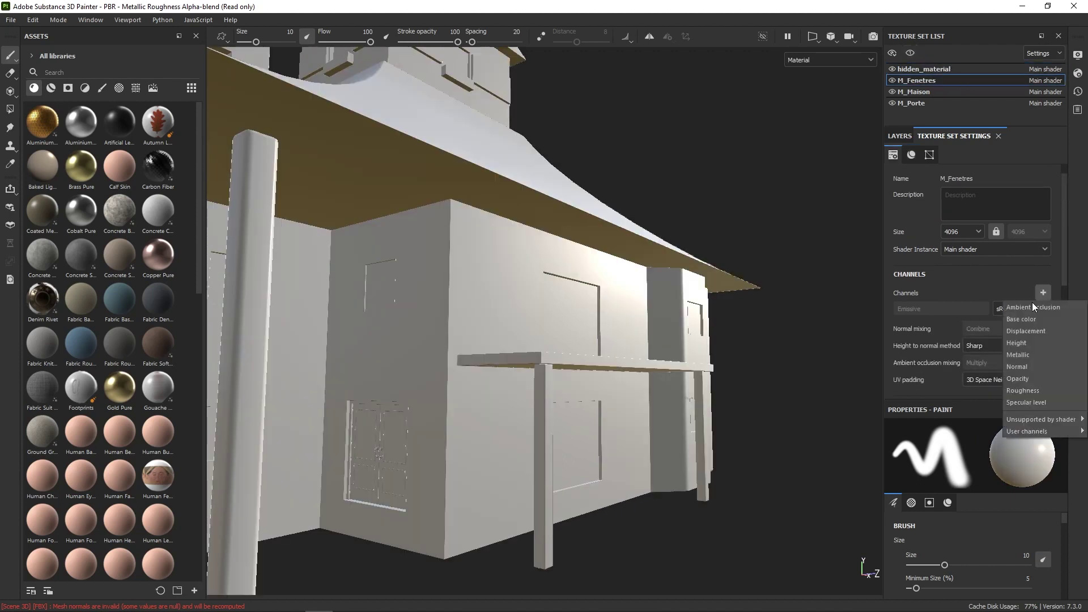
click(1032, 302)
click(1043, 292)
click(1031, 319)
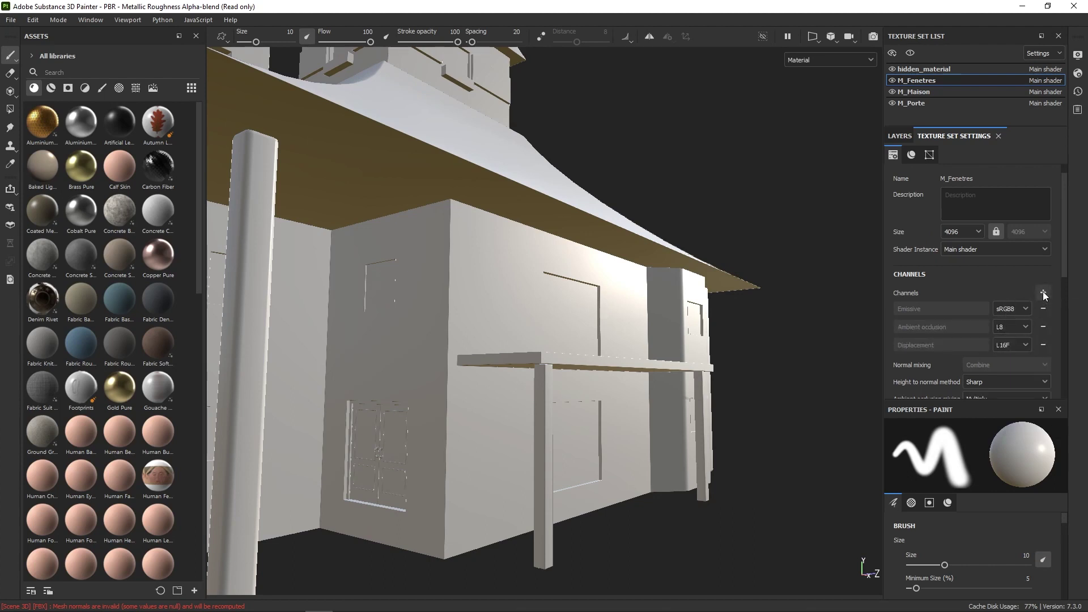
click(1043, 345)
- Add Base color, Normal, Roughness, Specular level and Height channels to the M_Fenetres texture set
click(1044, 292)
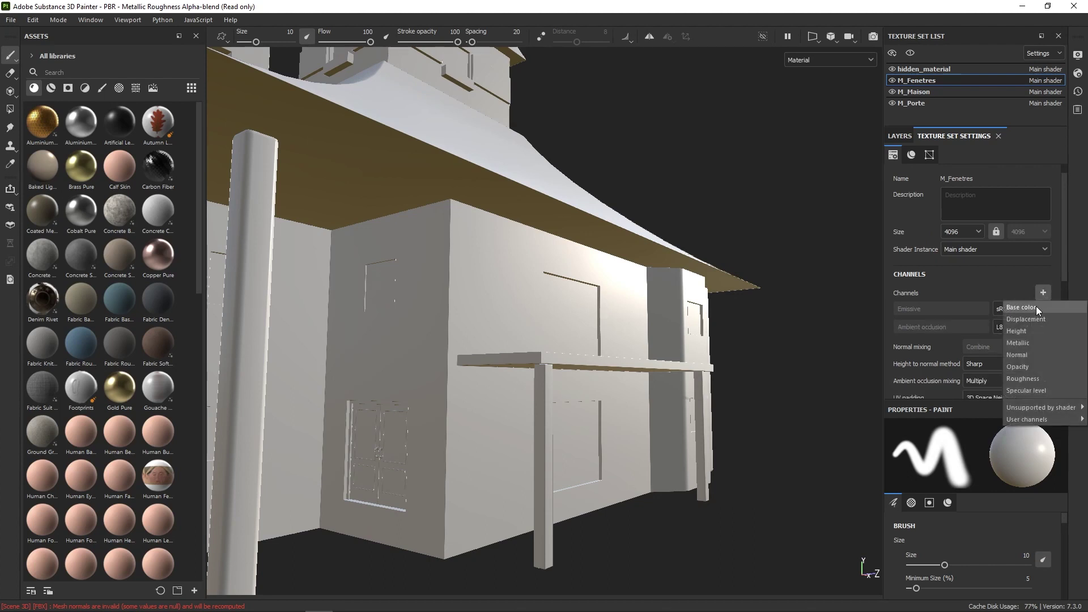
click(1036, 306)
click(1043, 293)
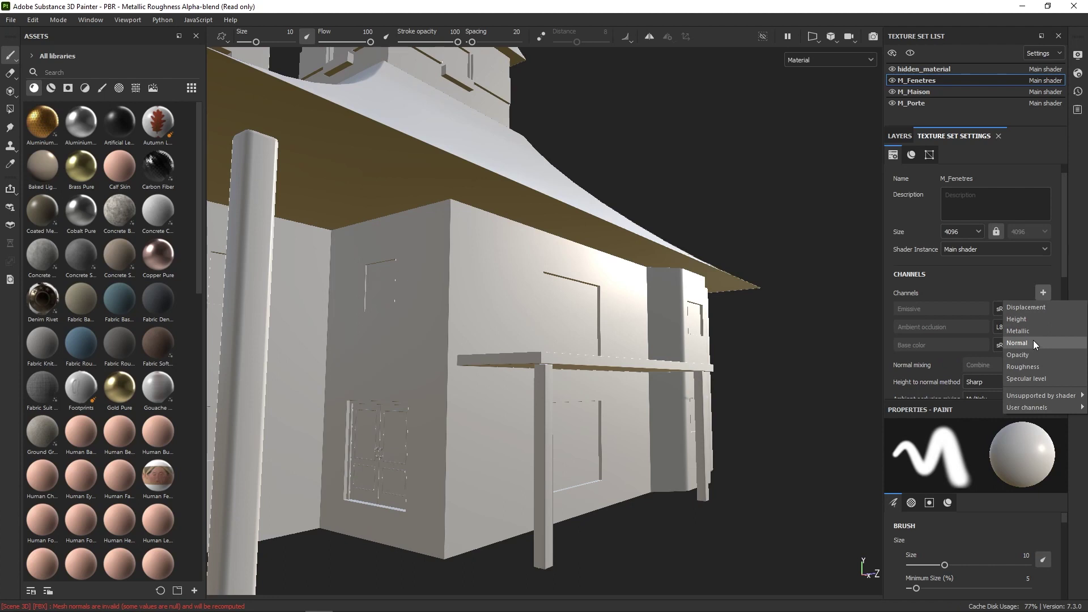
click(1031, 342)
click(1043, 293)
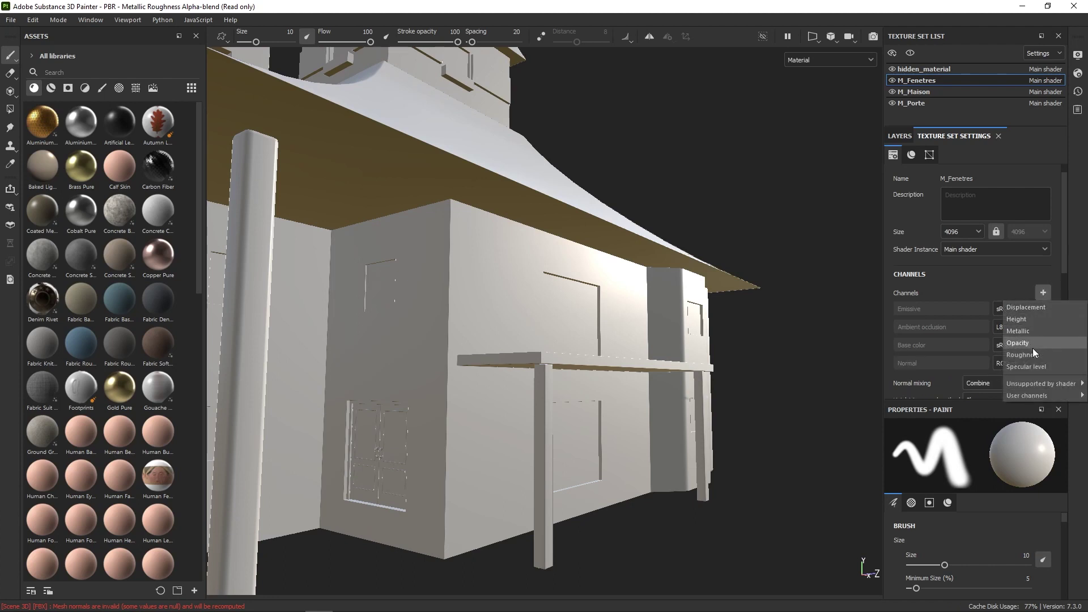
click(1035, 353)
click(1043, 293)
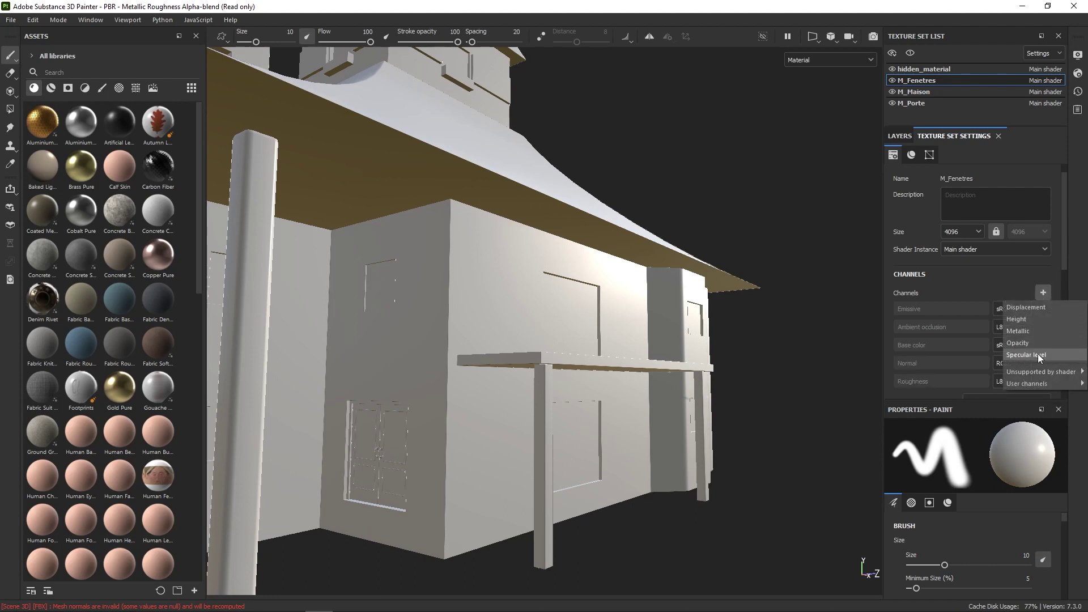
click(1038, 354)
click(1044, 293)
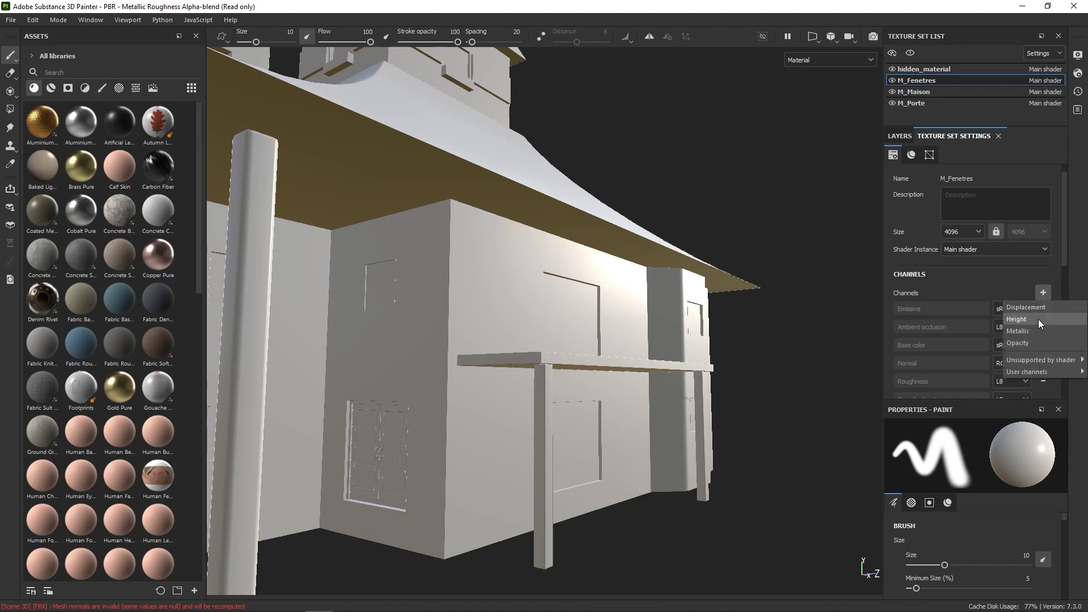
click(1035, 322)
scroll(1063, 270, down, 2)
scroll(1063, 270, down, 3)
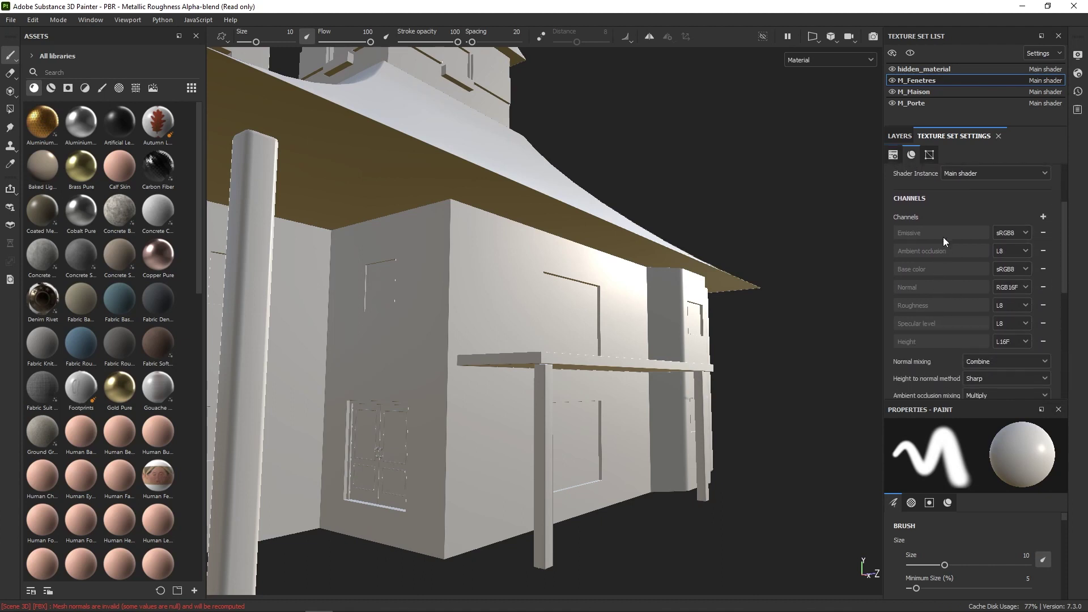
- Toggle the visibility of the hidden_material texture set to inspect the windows it covers, and leave it hidden
click(933, 69)
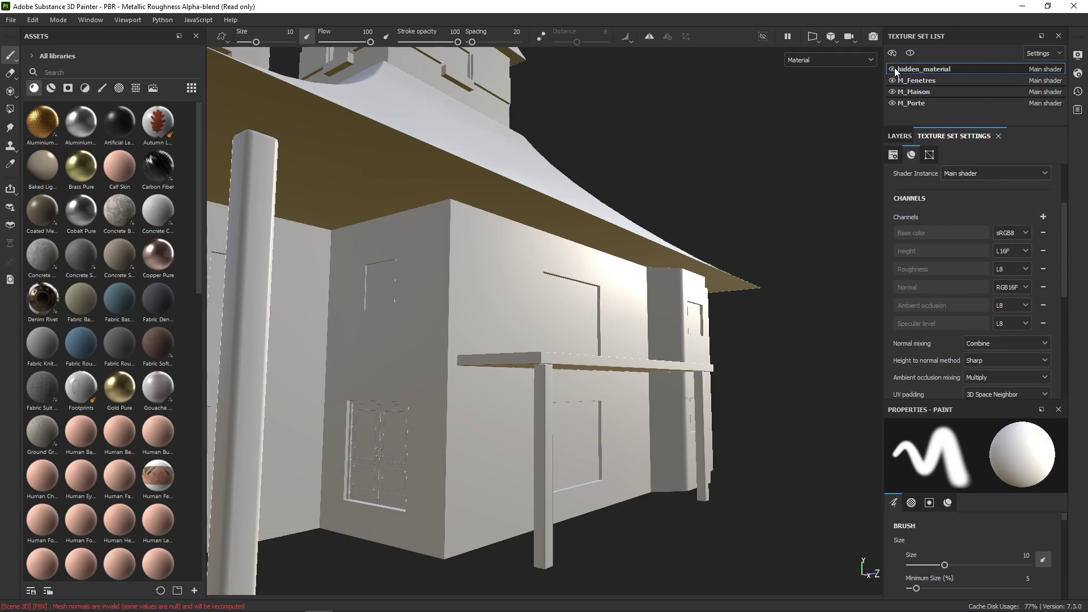
click(893, 69)
click(893, 68)
click(894, 69)
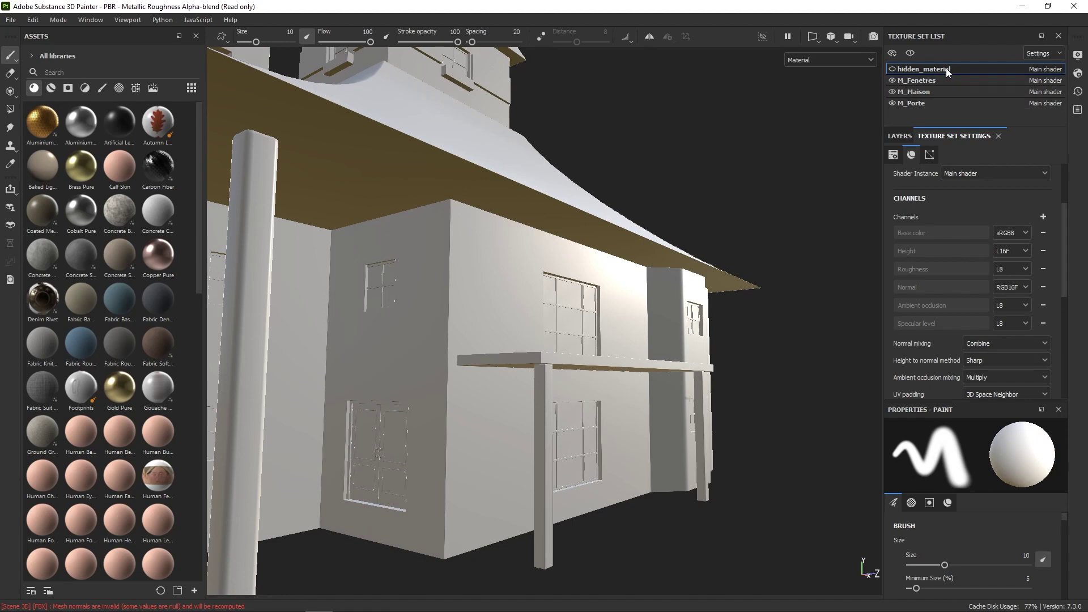
alt+drag(839, 152, 743, 165)
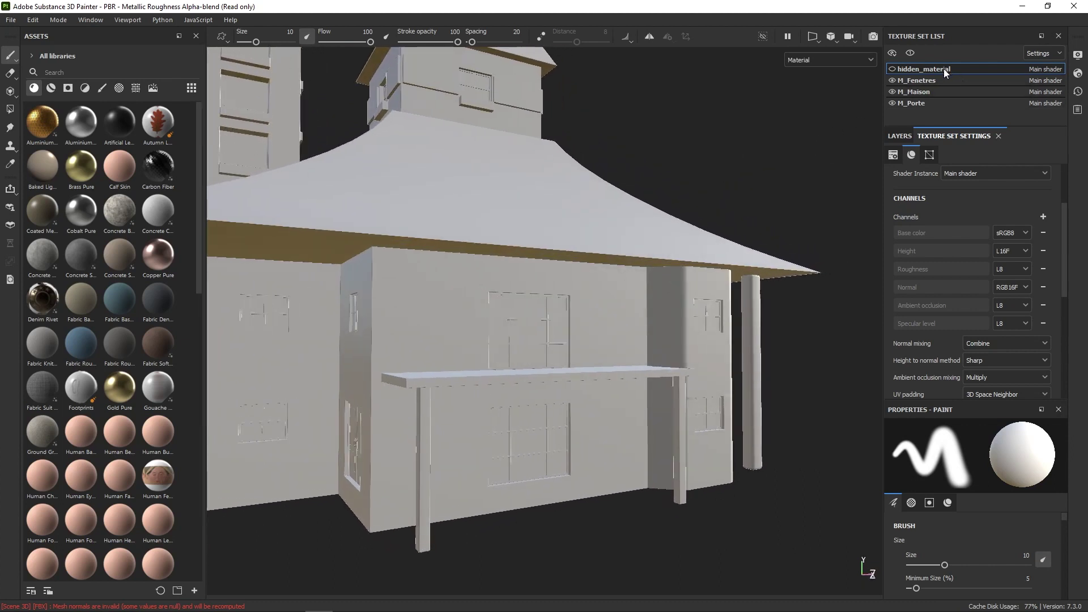
click(894, 68)
click(893, 68)
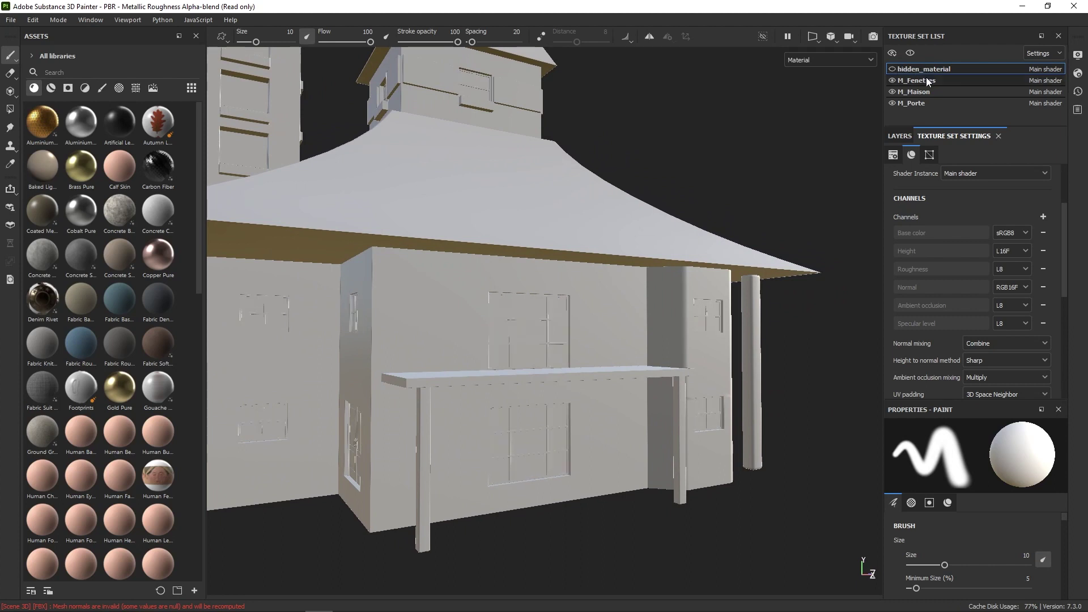
- Set M_Fenetres' Roughness, Ambient occlusion and Specular level channels to L16, and check the channel lists of M_Maison and M_Porte
click(927, 80)
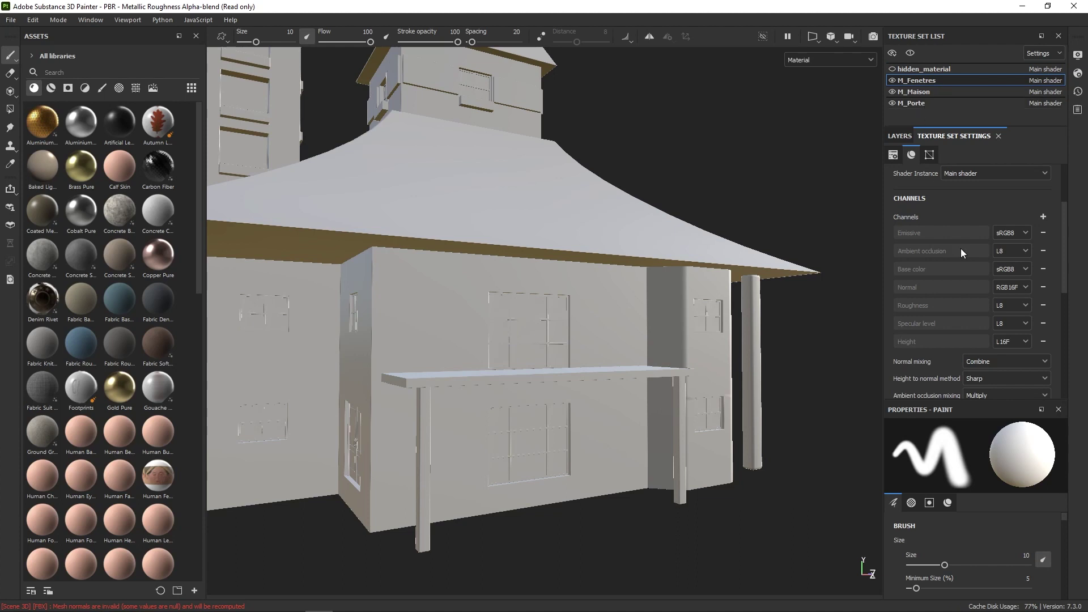
scroll(1063, 277, down, 2)
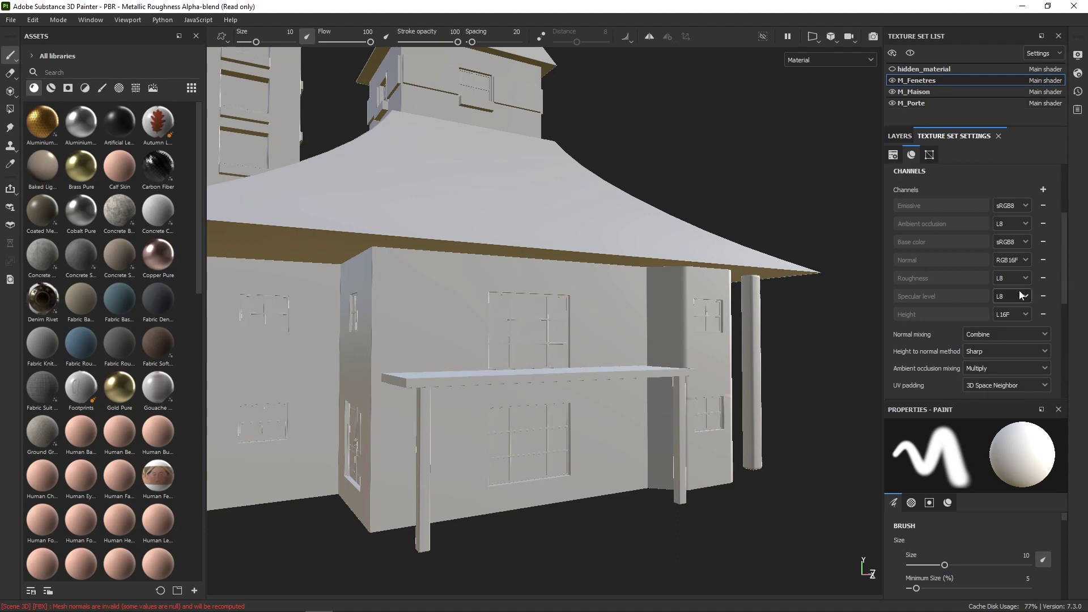
click(1026, 279)
click(1010, 328)
click(1021, 226)
click(1009, 273)
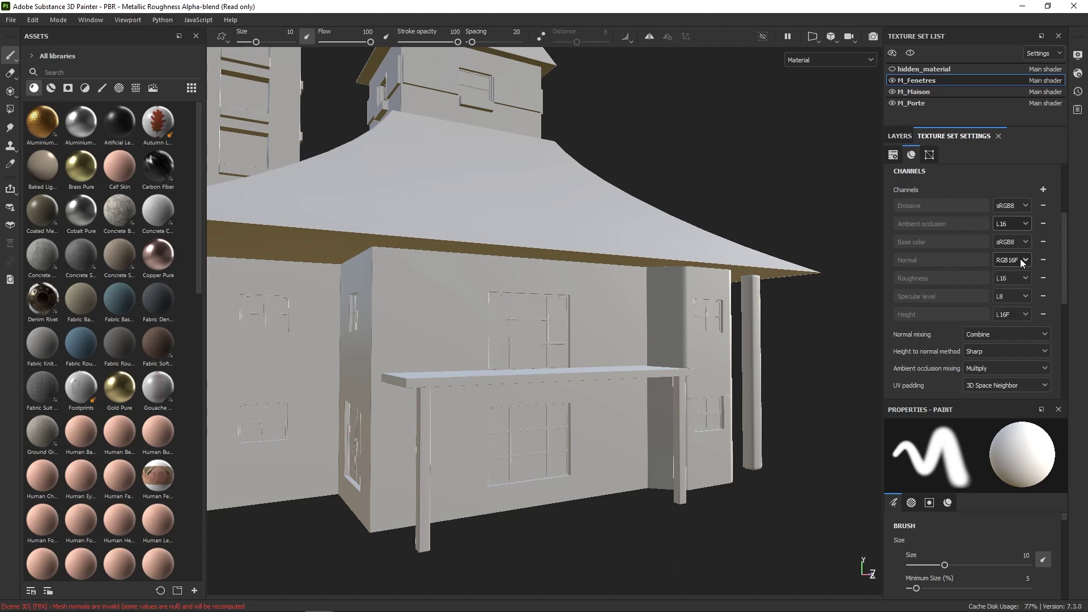
click(1018, 295)
click(1007, 336)
drag(1062, 271, 1066, 257)
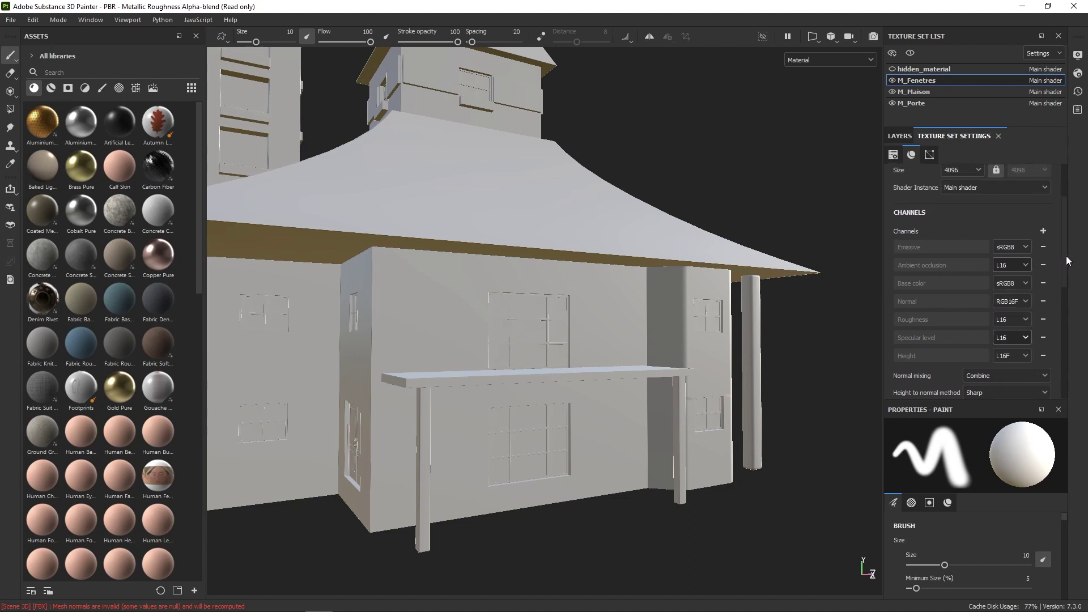
click(958, 92)
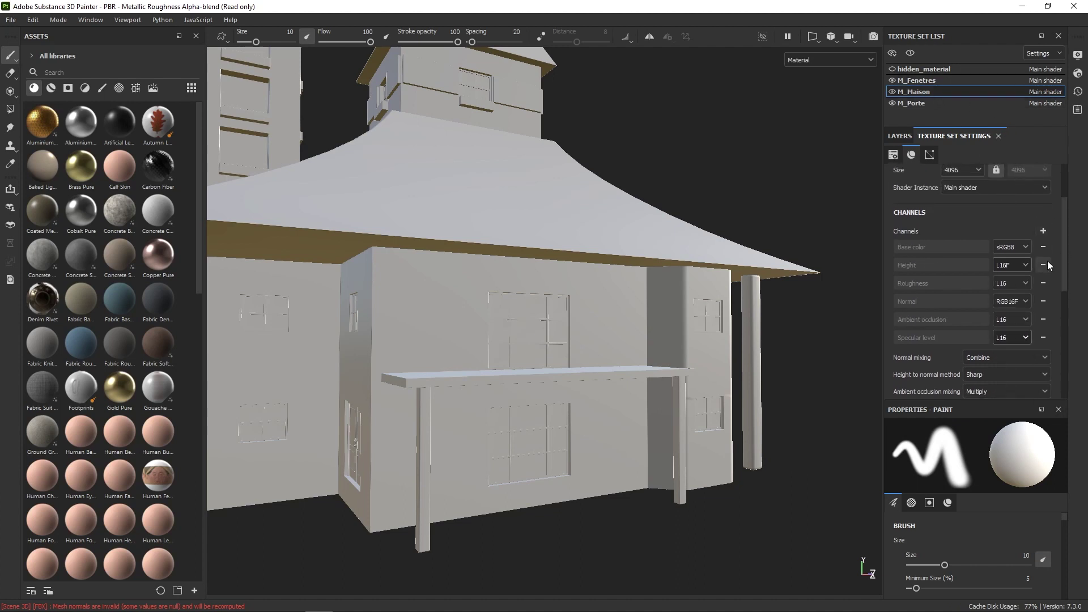
click(945, 103)
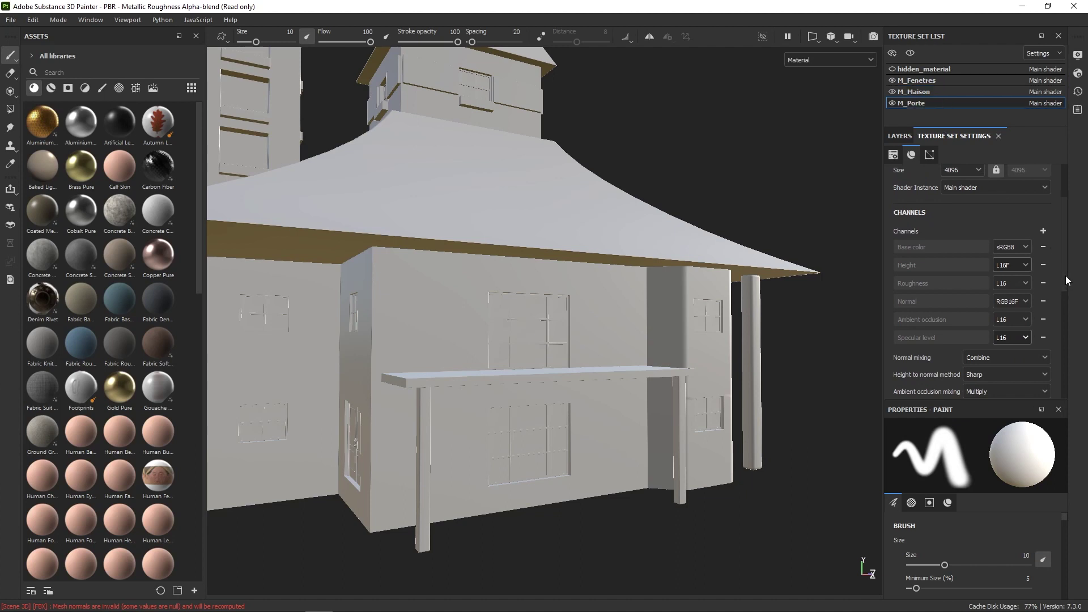
- Choose the bake output size, exclude the ID map and bake the mesh maps of all texture sets, then inspect the house
drag(1065, 276, 1065, 315)
click(1018, 350)
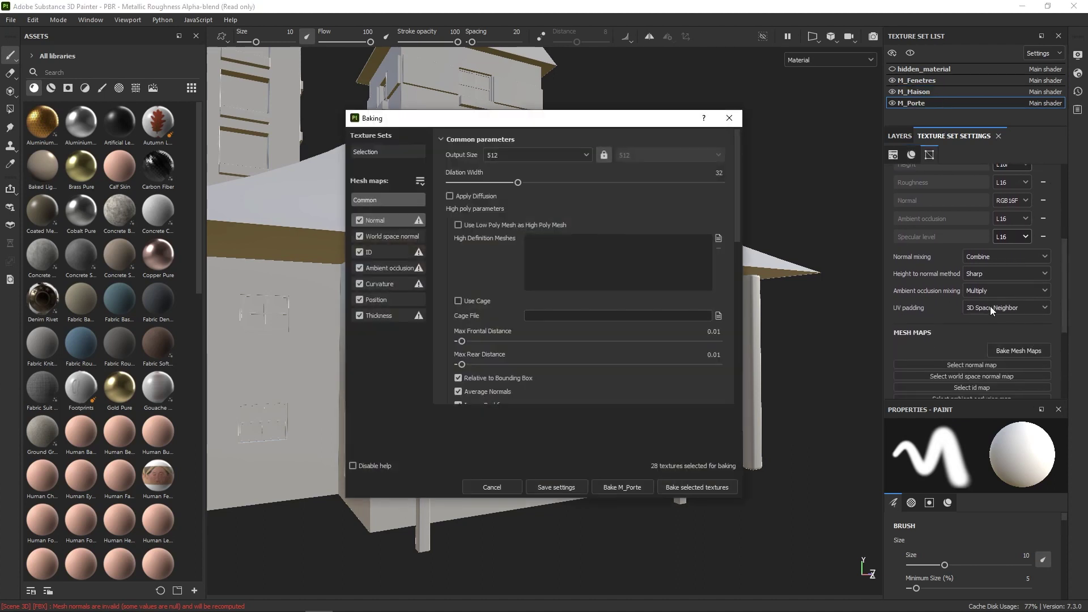
click(566, 150)
click(512, 221)
click(359, 252)
click(712, 485)
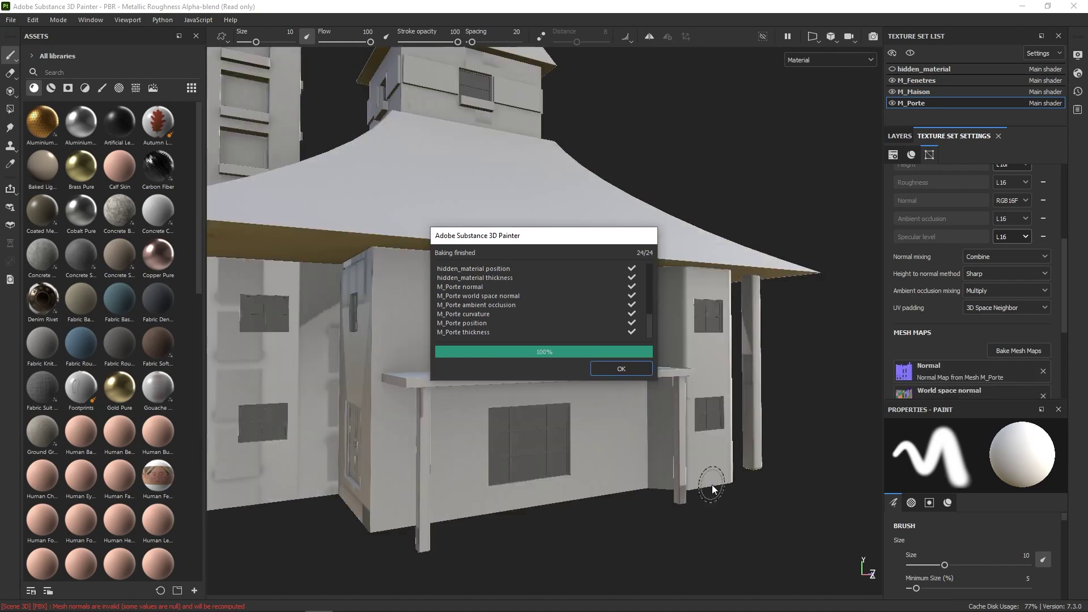
click(623, 369)
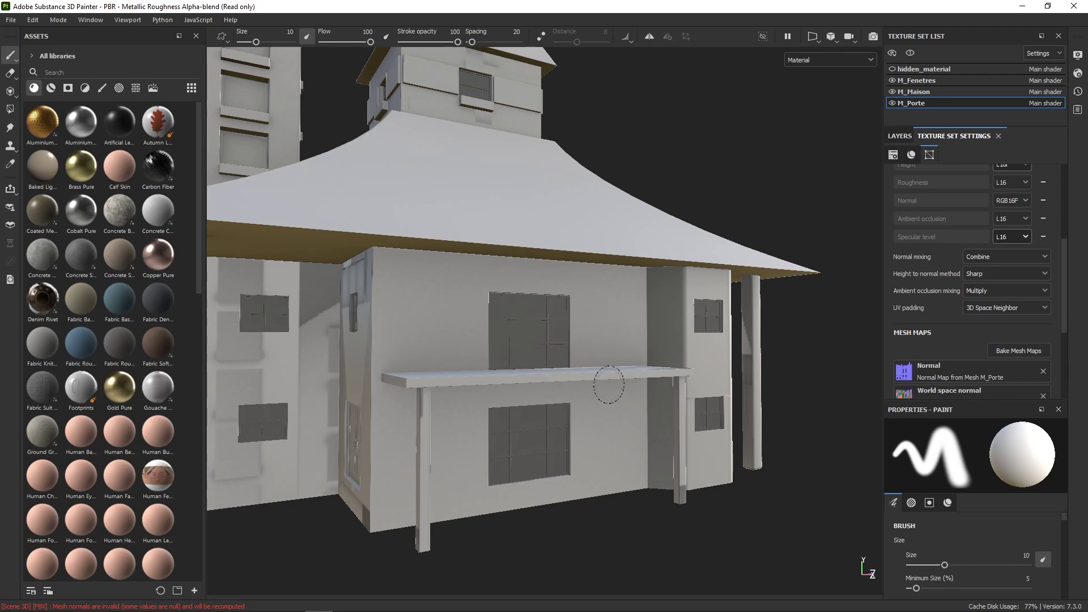
mouse_move(609, 384)
middle_down()
mouse_move(590, 359)
mouse_move(600, 347)
mouse_move(655, 347)
mouse_move(705, 323)
mouse_move(714, 330)
mouse_move(700, 352)
middle_up()
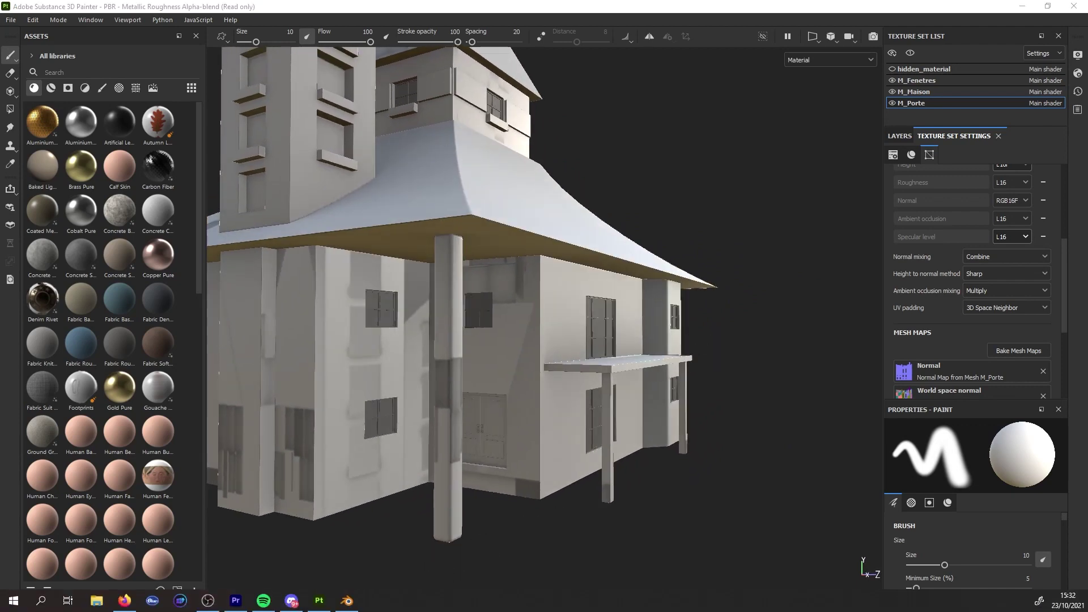
- Switch to Blender, edit all house objects together with SM_Structure active, and select the faces assigned to M_Maison
click(347, 606)
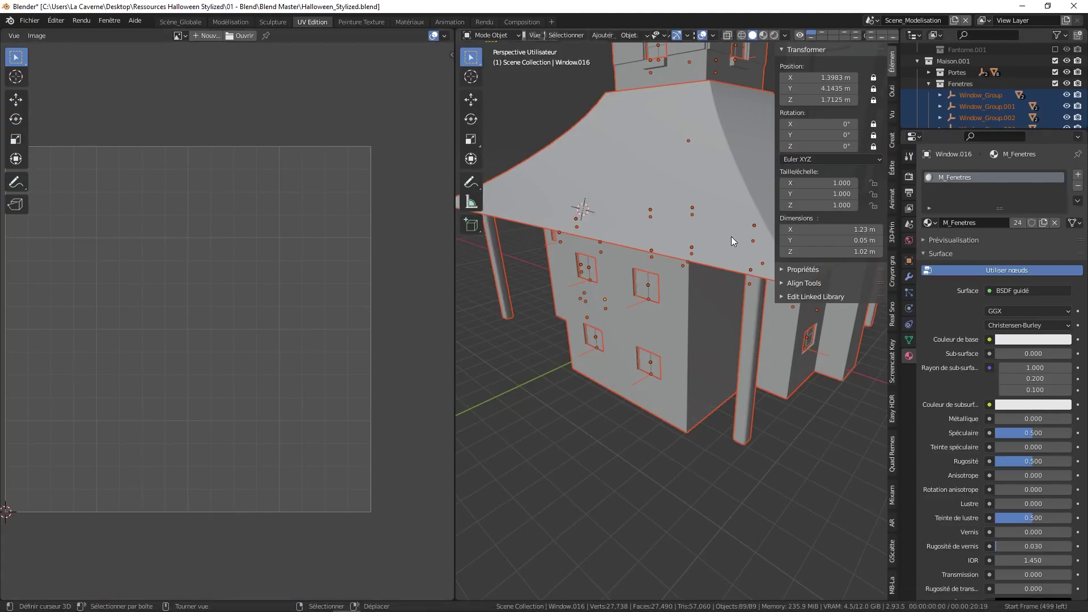
click(727, 336)
middle_drag(733, 328, 677, 328)
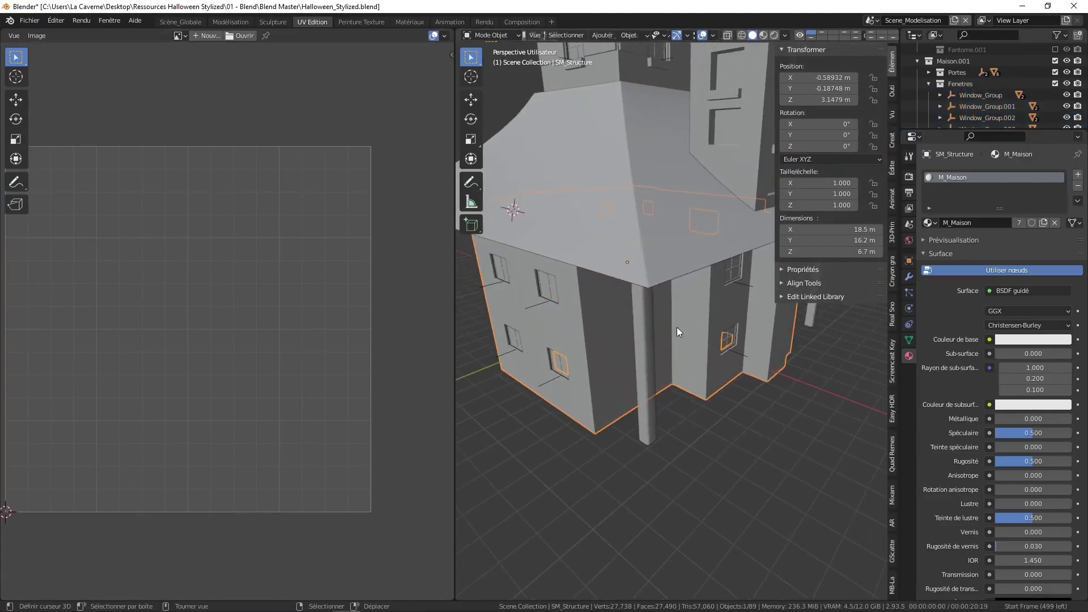
key(ctrl+Tab)
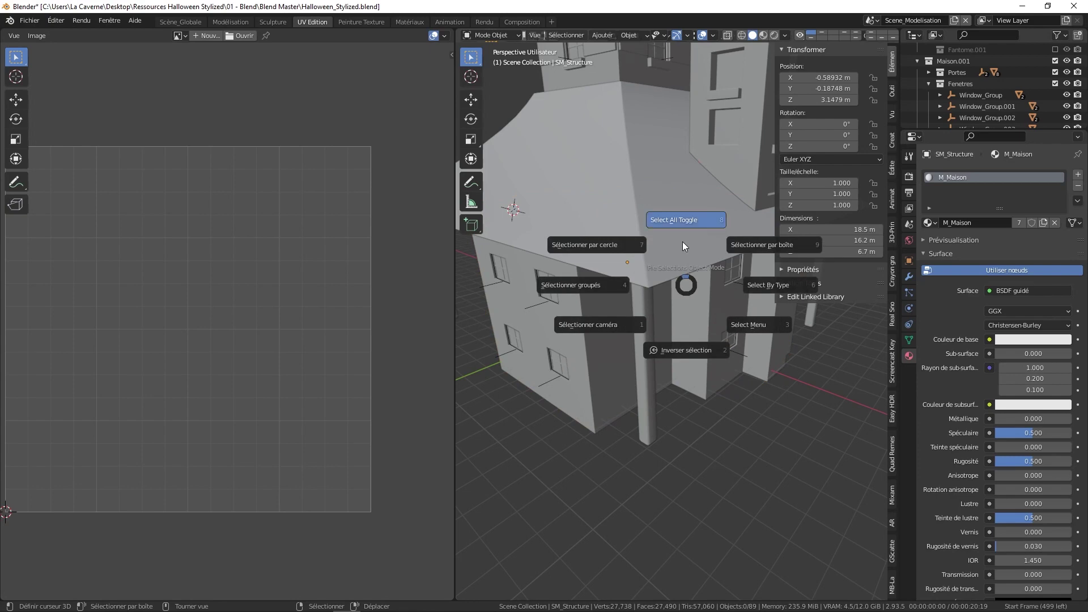
click(682, 242)
key(a)
click(683, 180)
key(a)
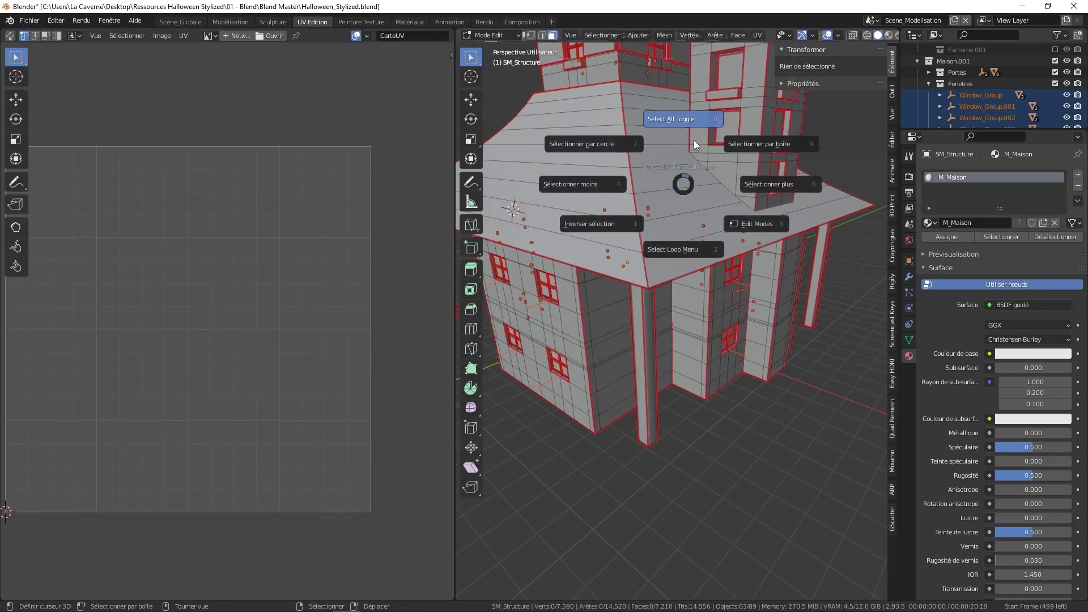
click(696, 92)
click(696, 91)
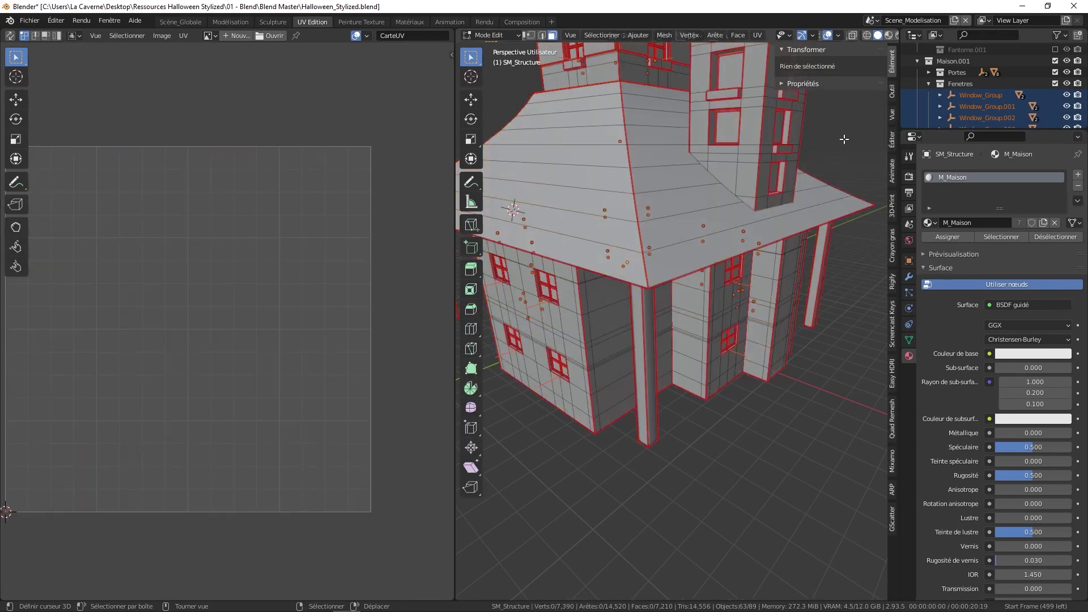
click(1015, 236)
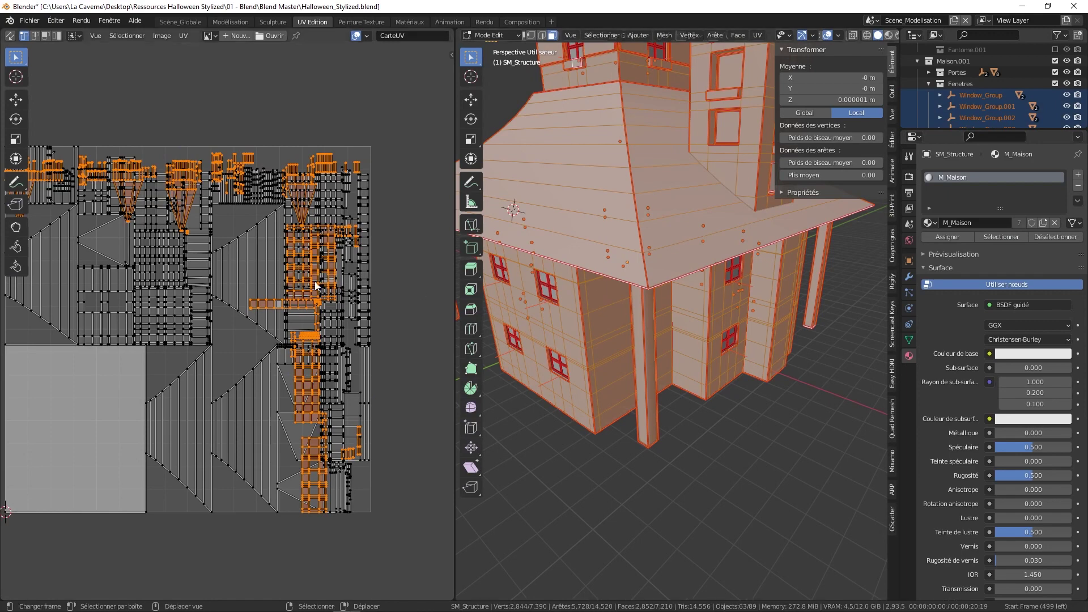
- Pack all UV islands of the M_Maison faces with rotation enabled and a margin of 0, and leave Edit Mode
scroll(315, 281, down, 1)
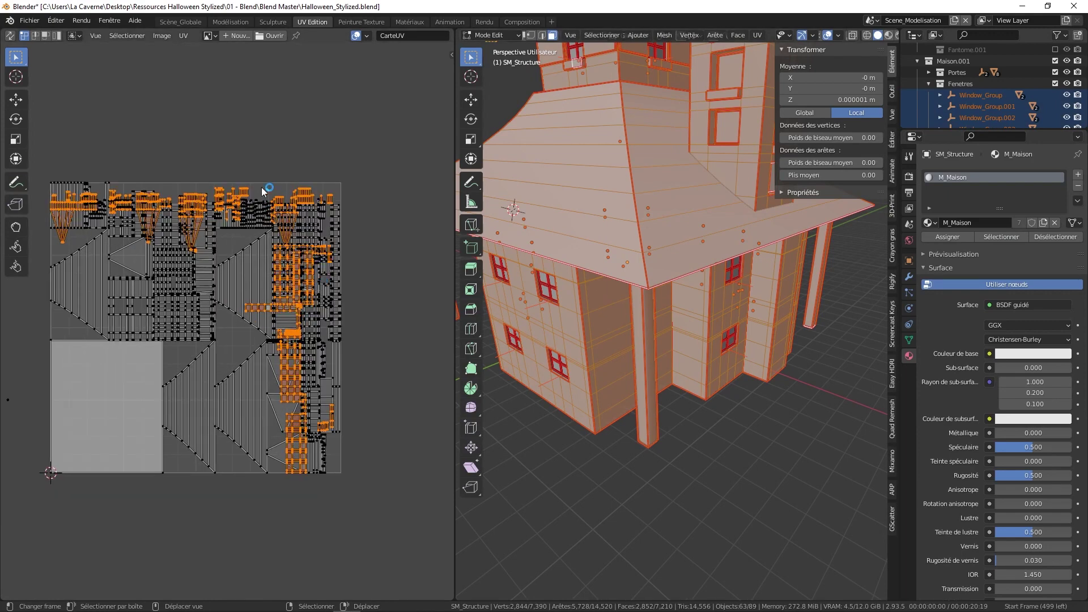
key(alt+a)
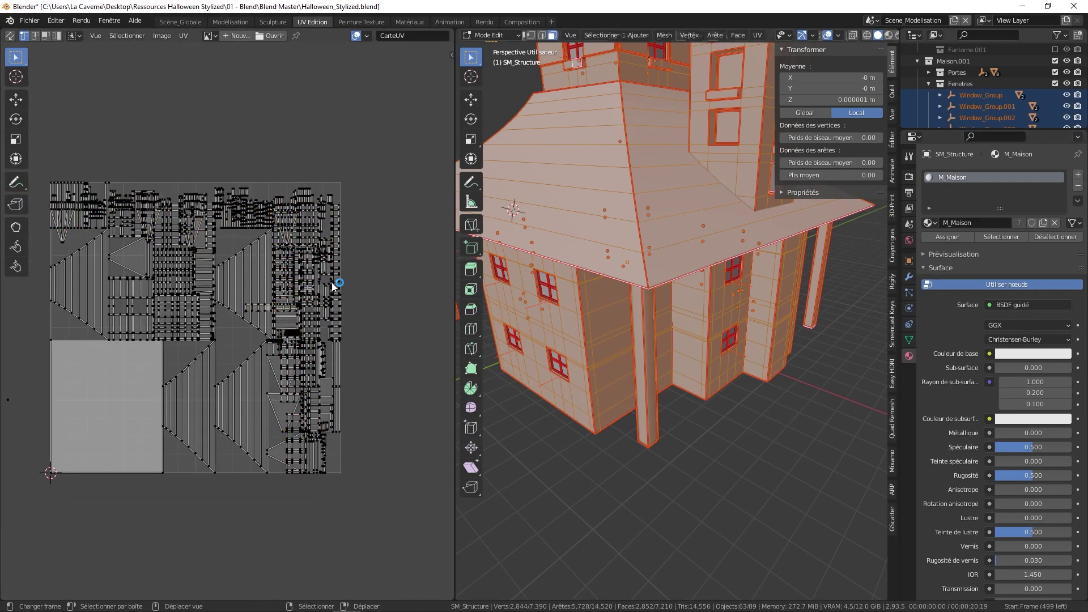
key(a)
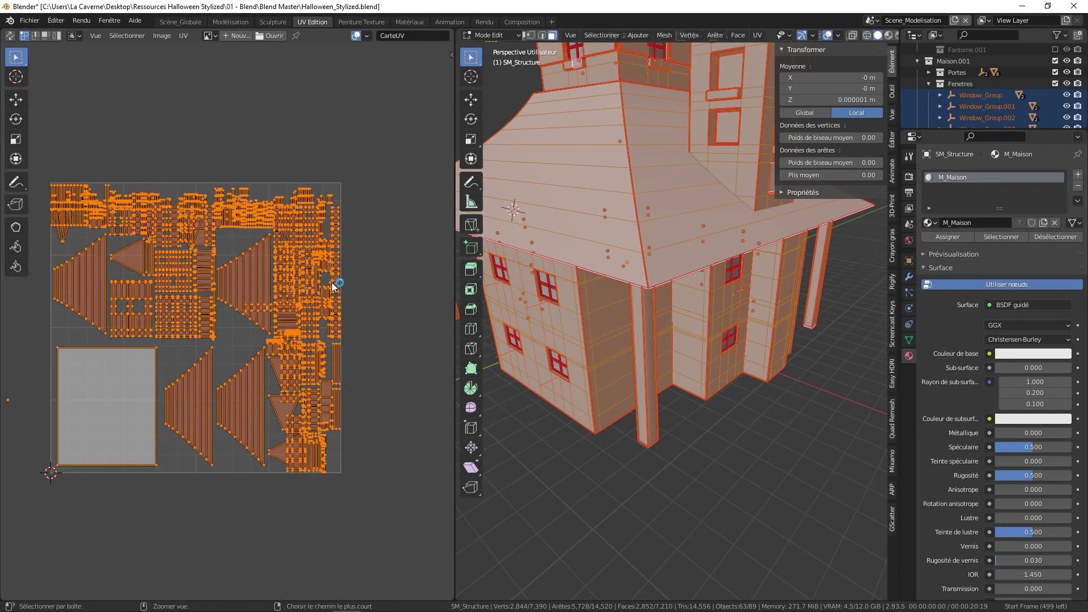
key(ctrl+p)
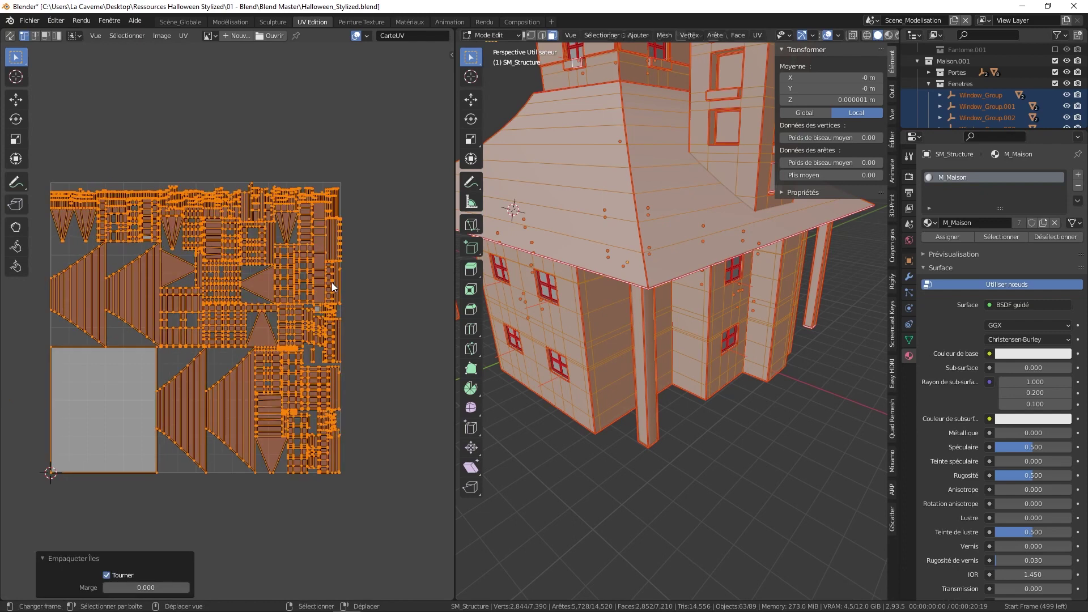
key(Tab)
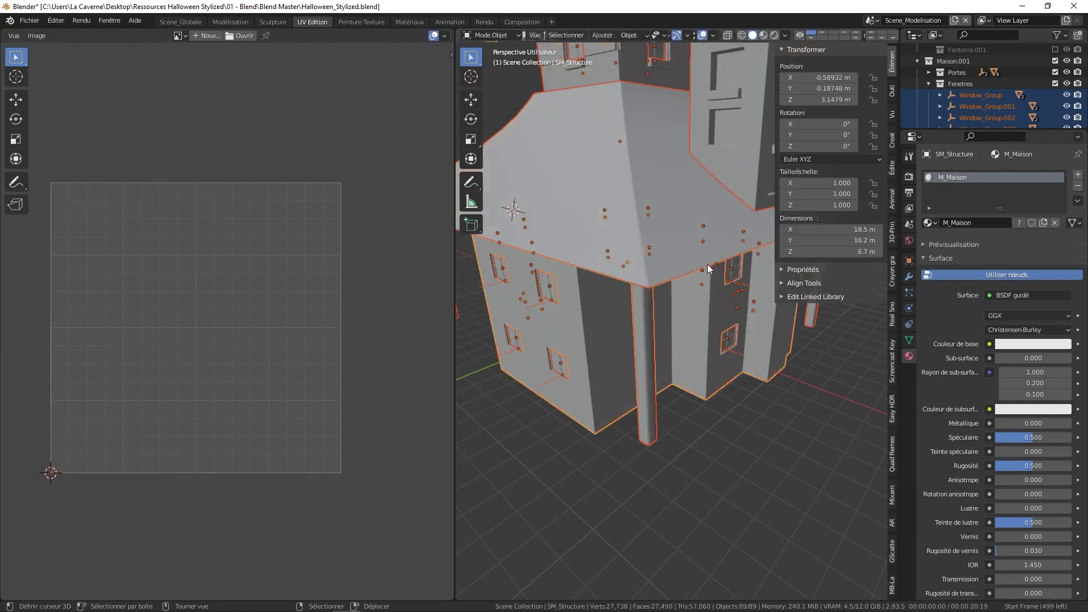
- Make the ground-storey window Window.012 the active object with all house objects selected
click(553, 287)
key(ctrl+Tab)
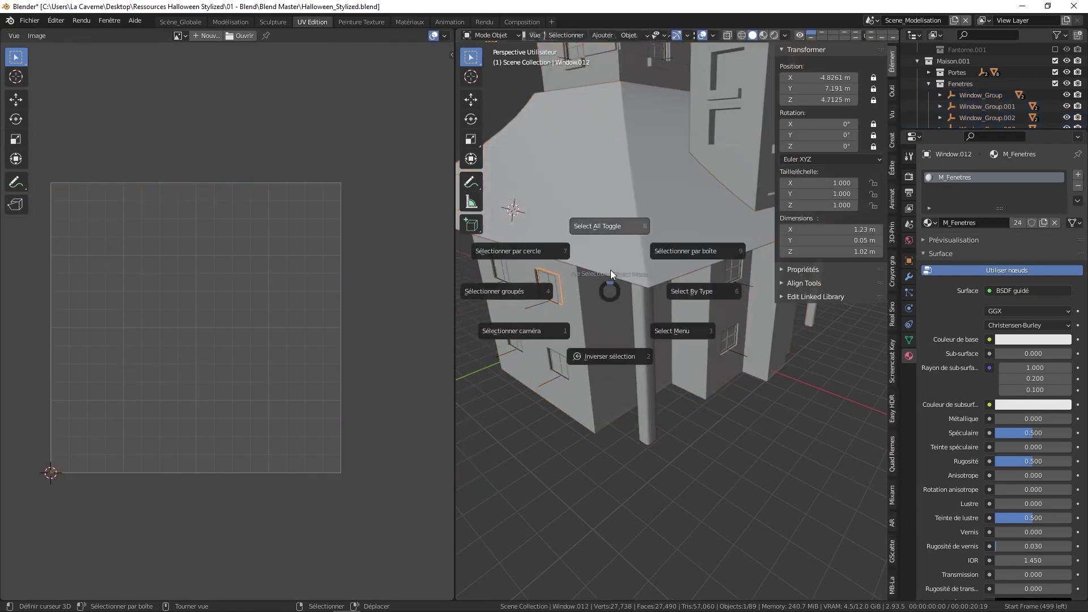
click(611, 238)
key(Tab)
key(a)
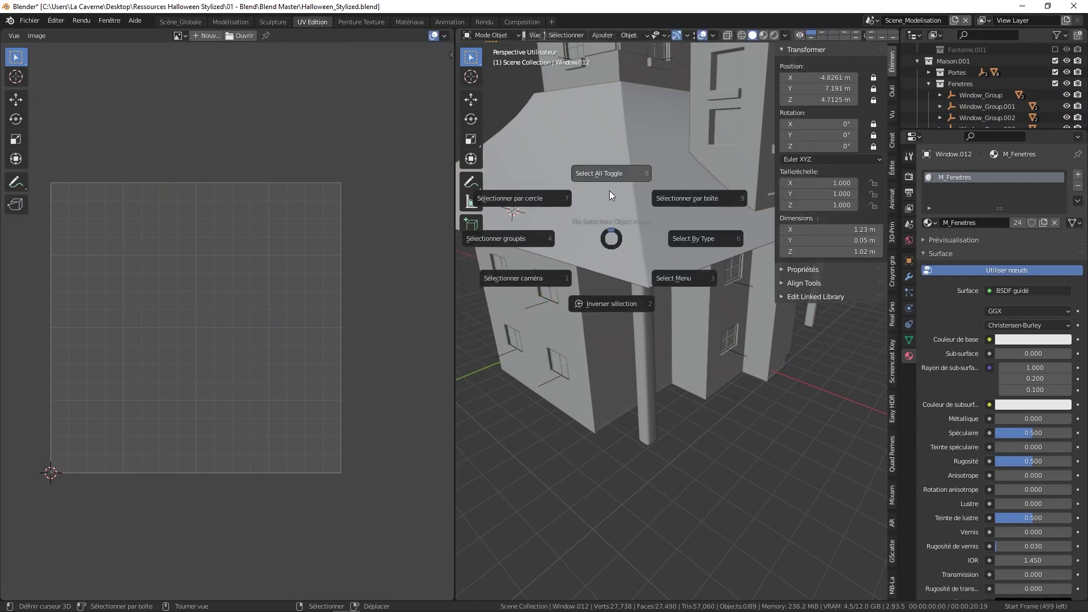
click(610, 190)
key(a)
click(602, 138)
key(a)
click(606, 134)
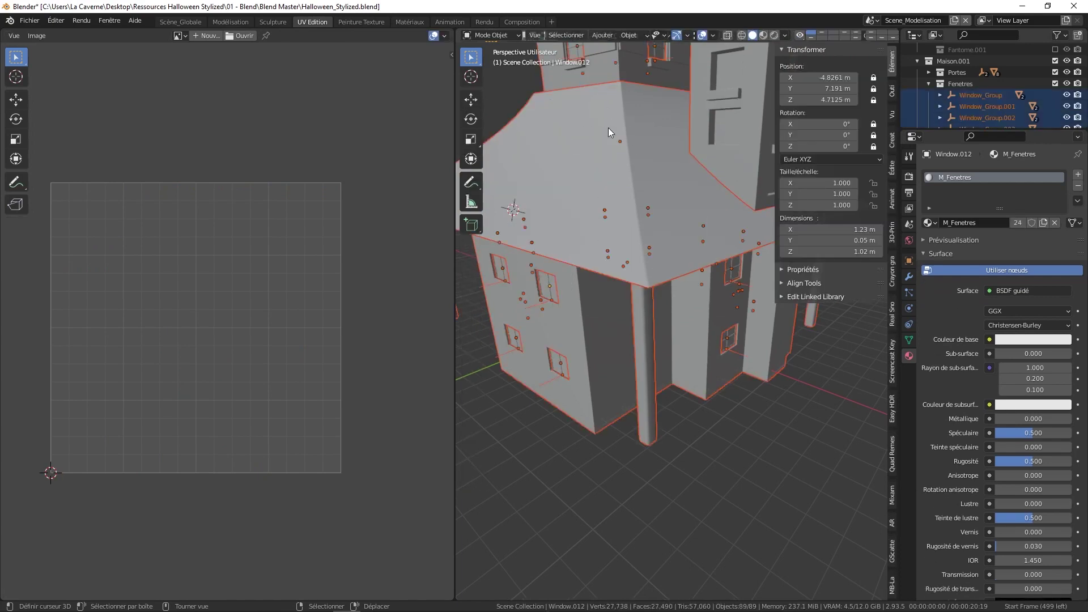
- In Edit Mode, select only the faces assigned to M_Fenetres, check their UV islands, and return to Object Mode
key(Tab)
key(a)
click(611, 126)
key(a)
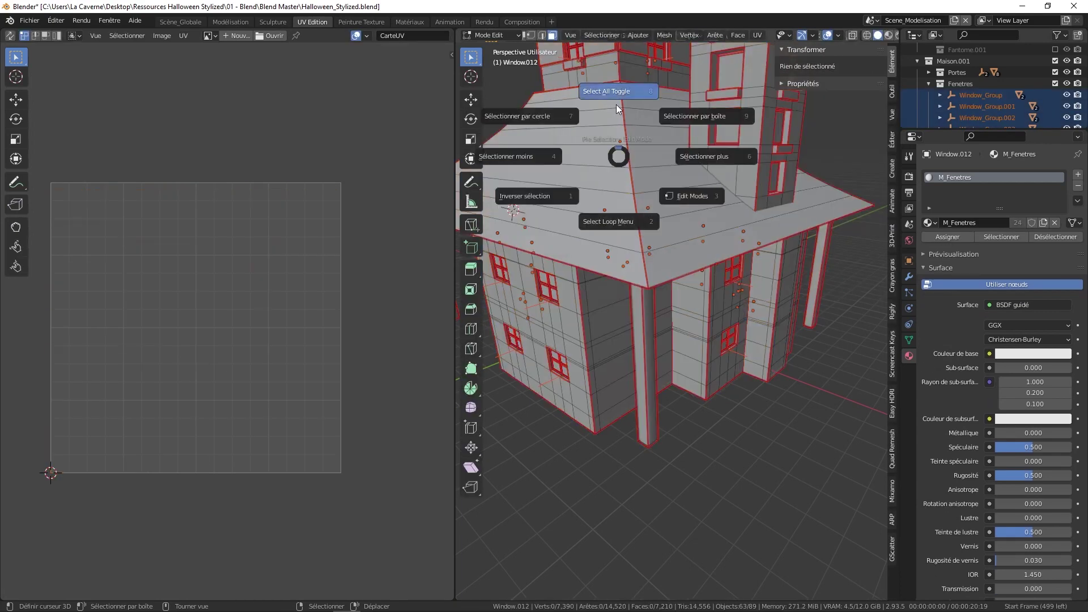
click(619, 136)
key(a)
click(696, 131)
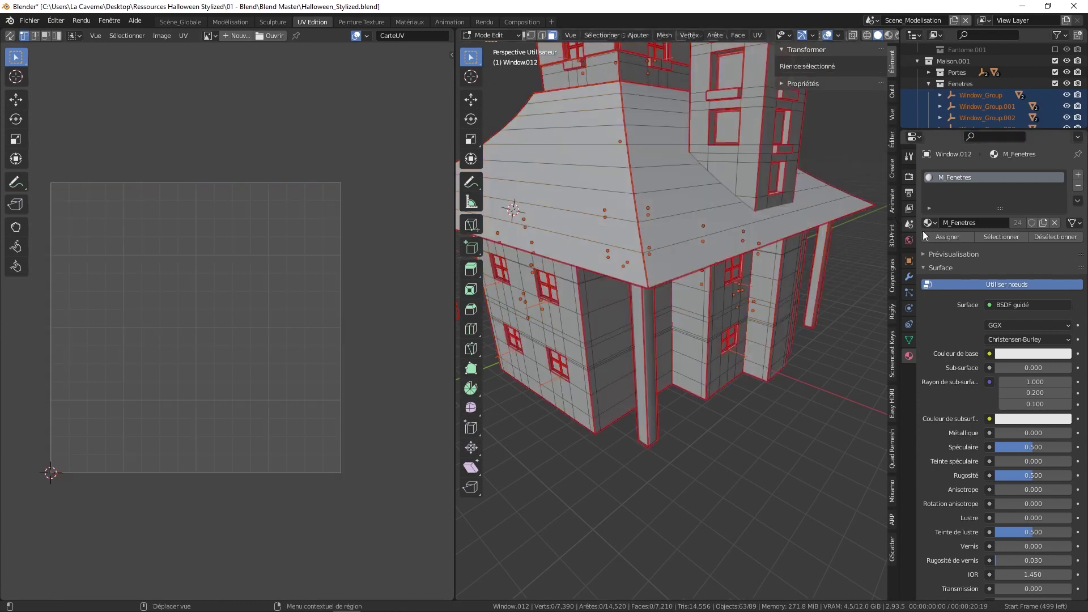
click(993, 240)
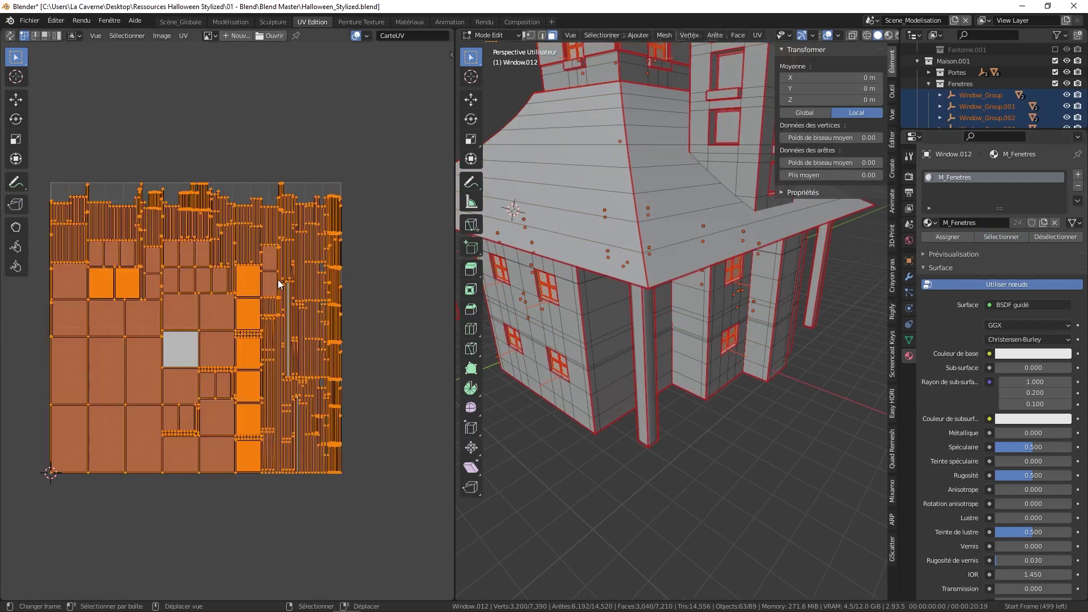
key(Tab)
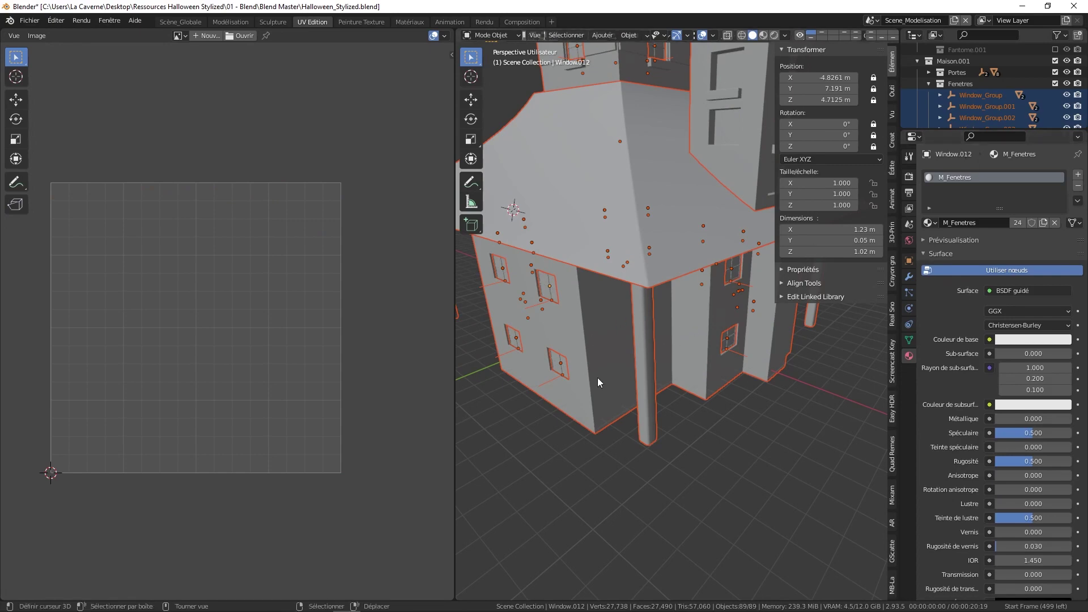
- Filter the outliner by "ctrl", delete all CTRL_Hole objects using hidden_material, and clear the filter
middle_drag(597, 378, 680, 355)
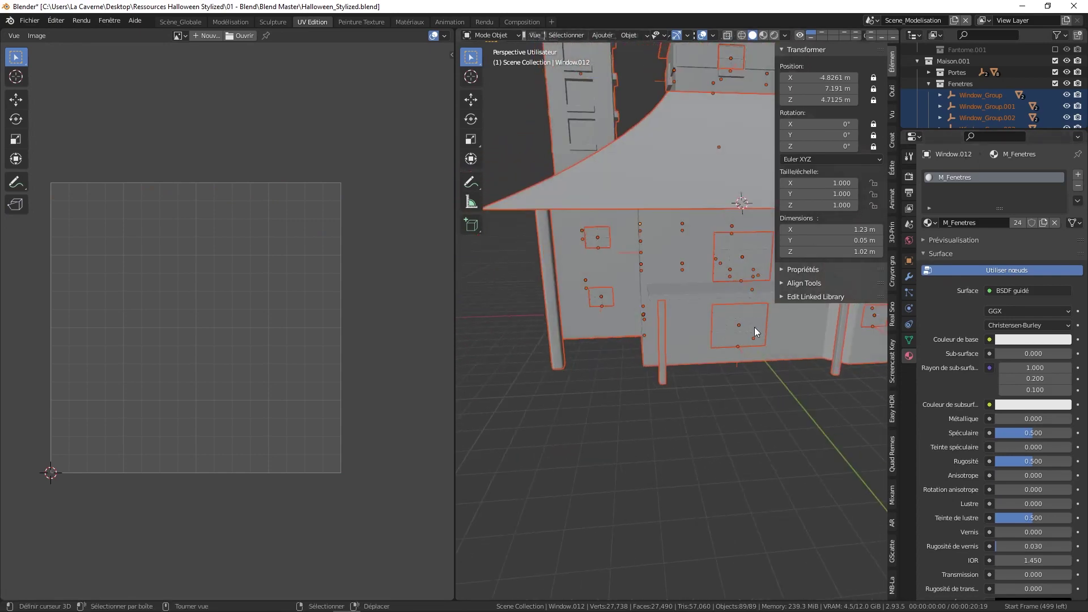
scroll(754, 328, down, 3)
middle_drag(760, 329, 710, 325)
scroll(710, 326, down, 3)
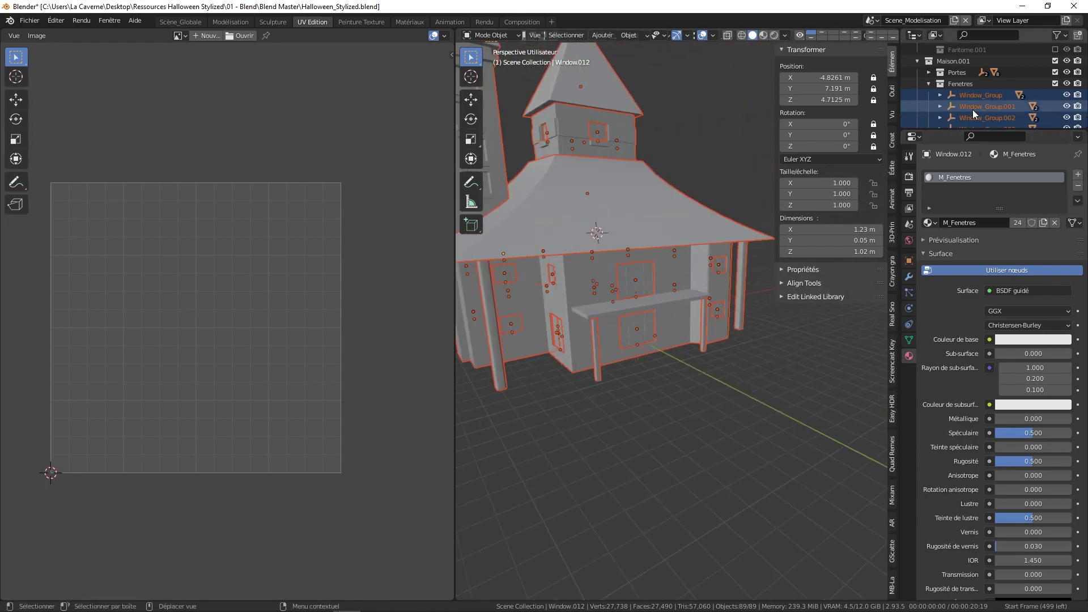
click(990, 36)
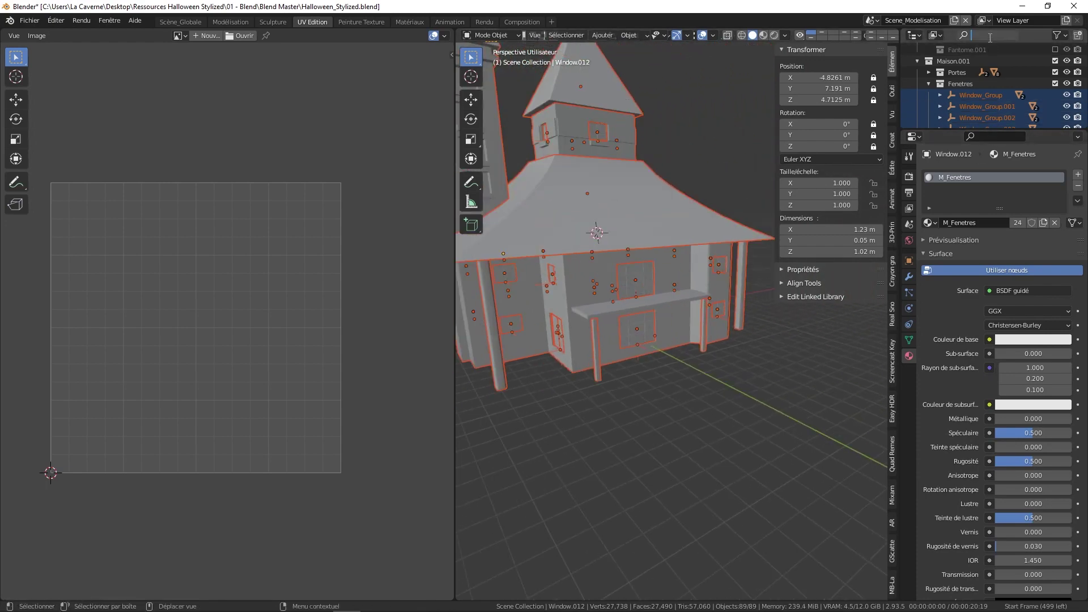
text(ctrl)
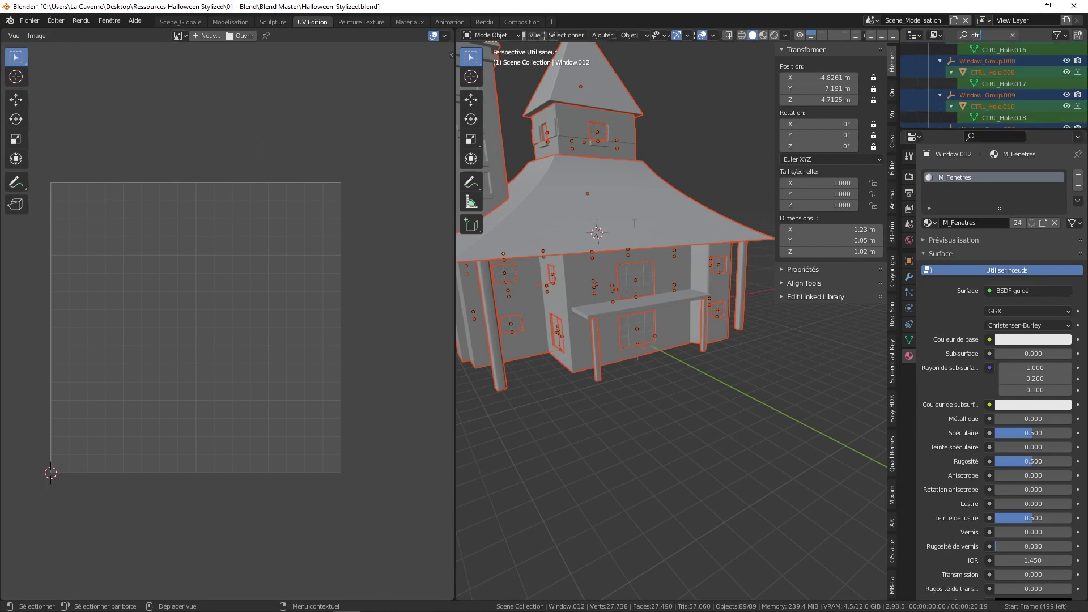
key(Escape)
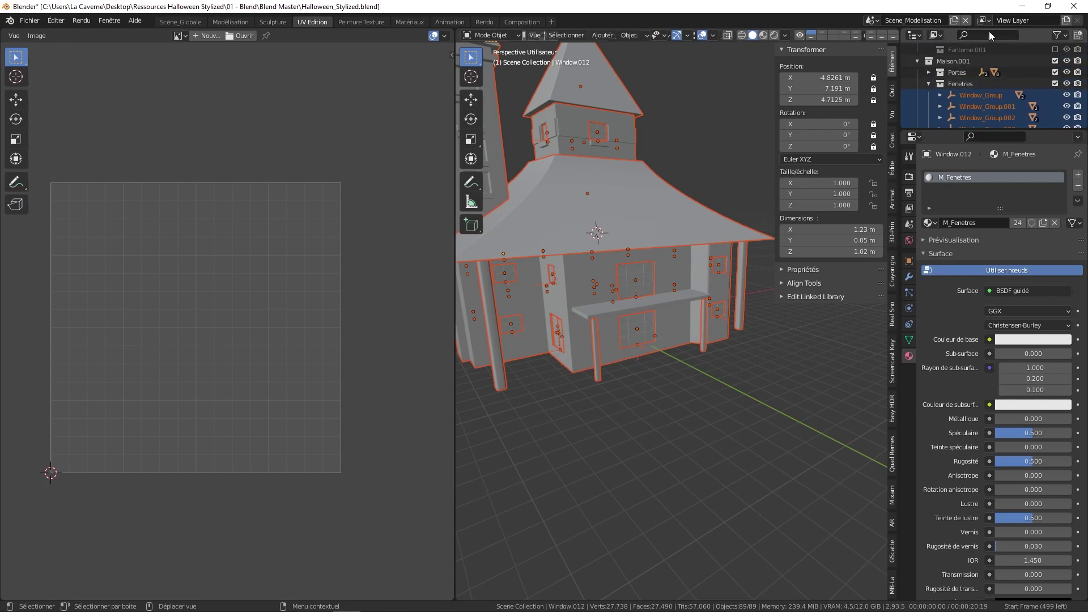
text(ctrl)
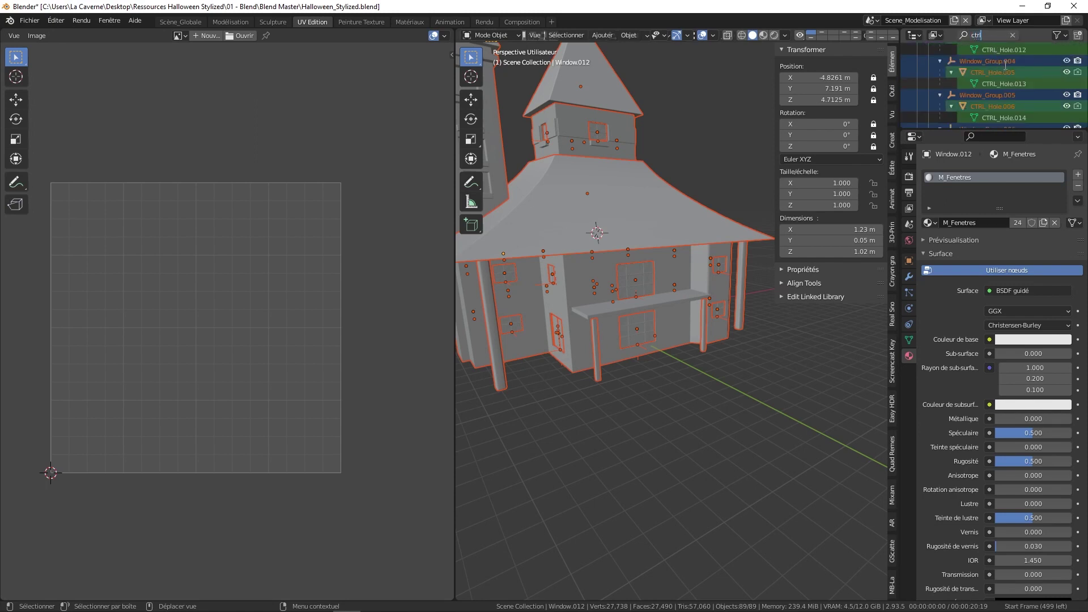
click(1013, 51)
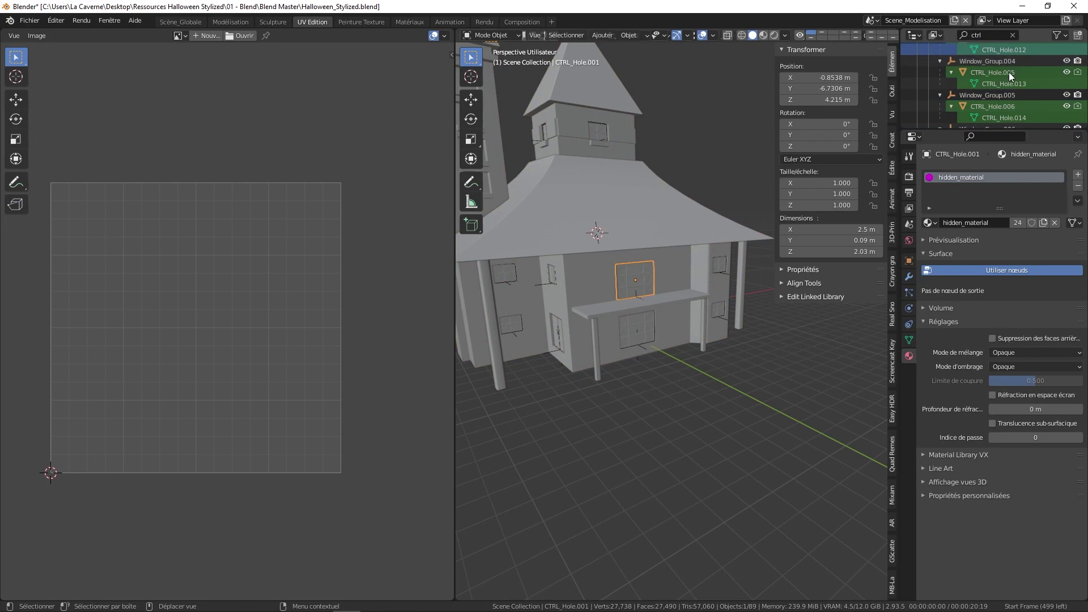
key(a)
key(x)
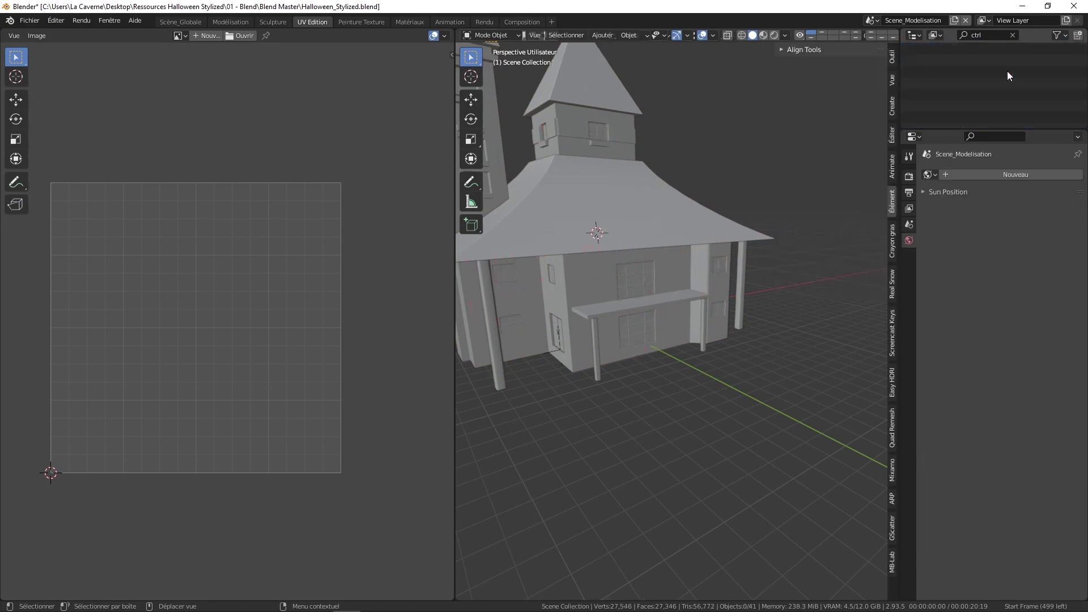
click(1013, 35)
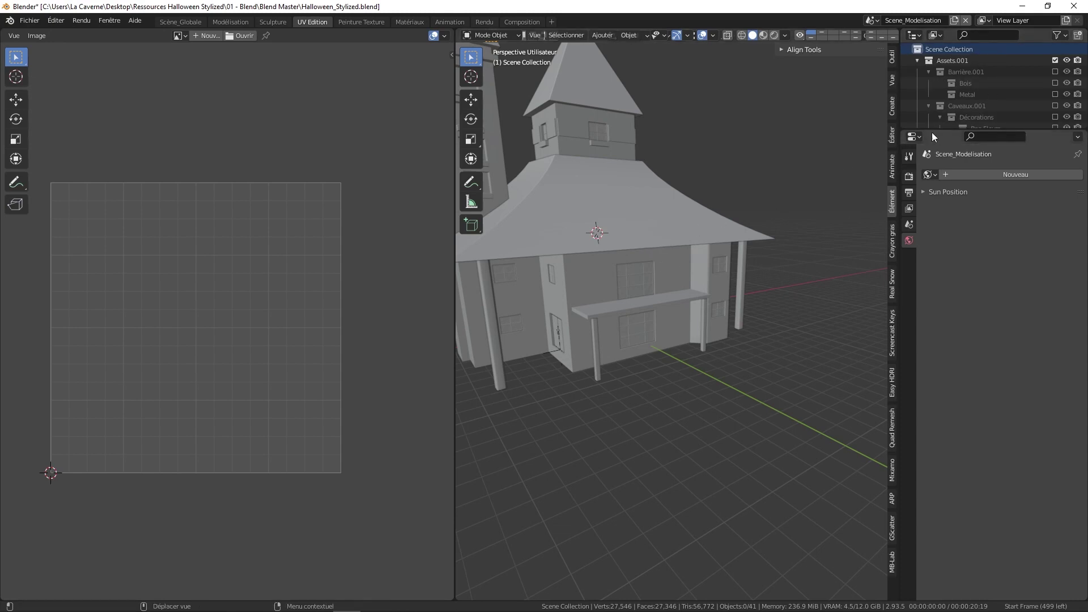
- Select all remaining house objects and purge the unused data-blocks from the file
key(a)
click(705, 207)
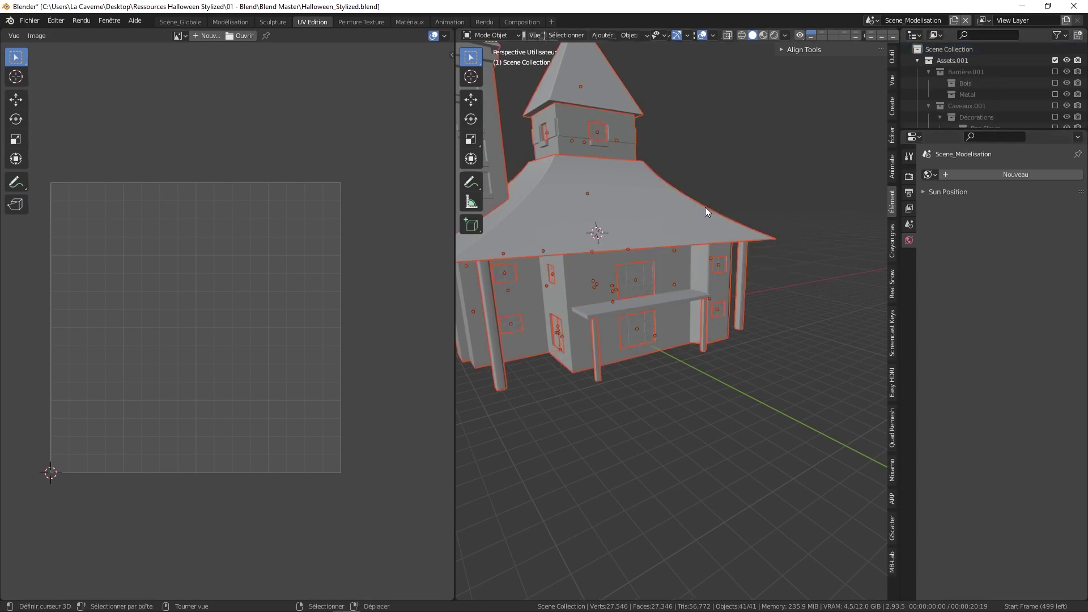
key(q)
mouse_move(658, 258)
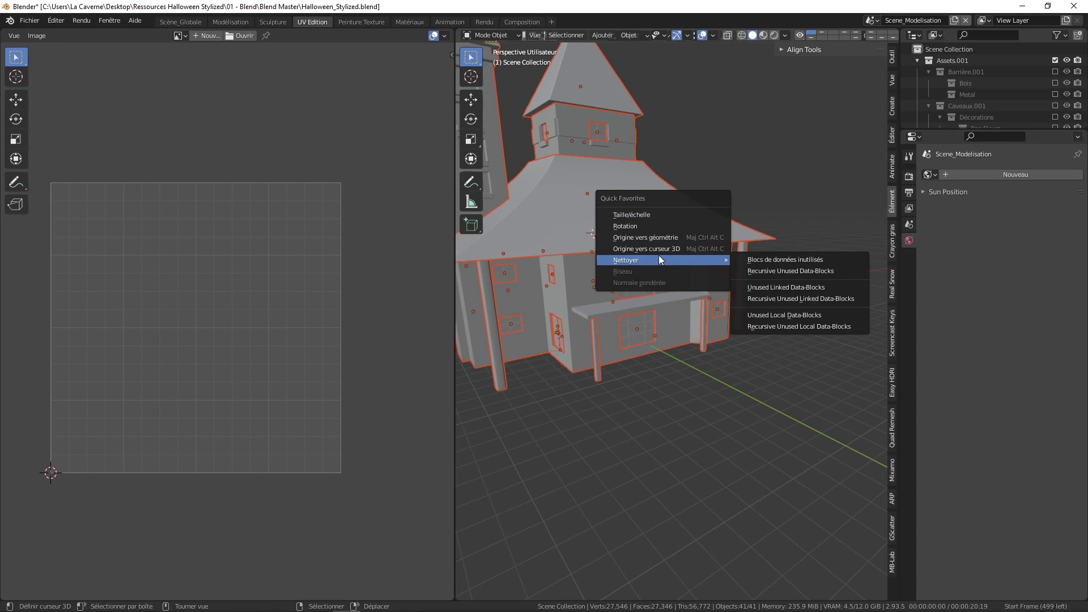
click(757, 260)
click(760, 257)
key(q)
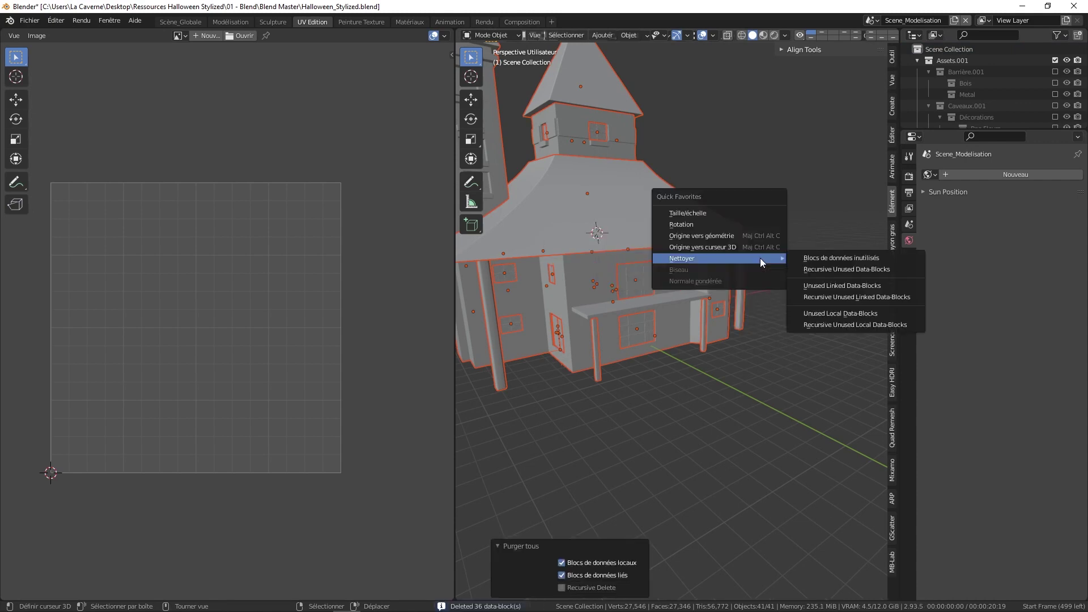
click(812, 262)
click(813, 260)
key(q)
click(831, 259)
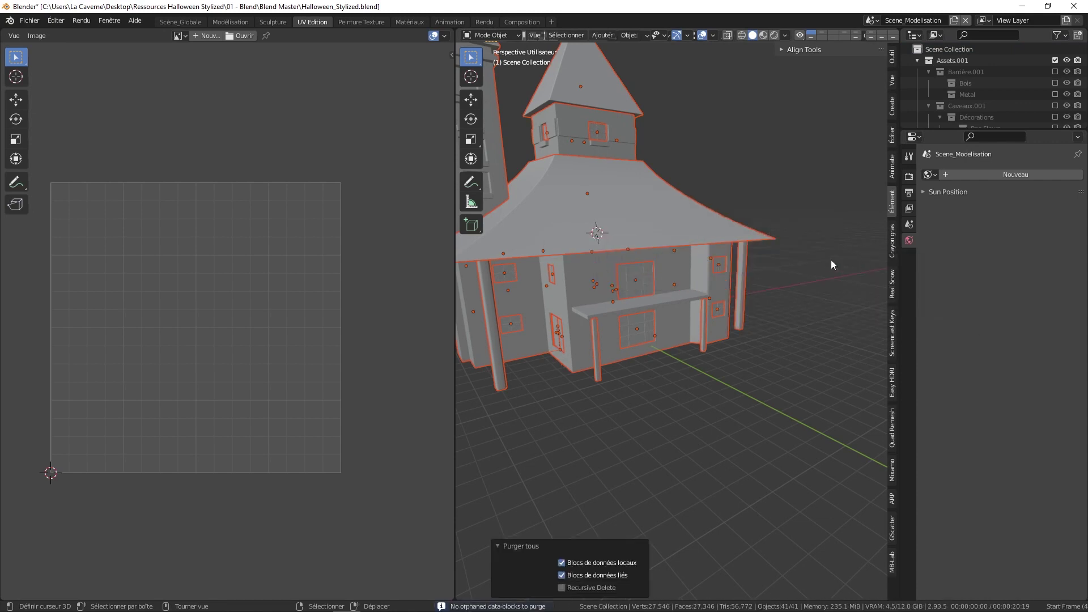
- Purge the unused data-blocks recursively, including local and linked ones
key(q)
click(828, 266)
click(828, 267)
key(q)
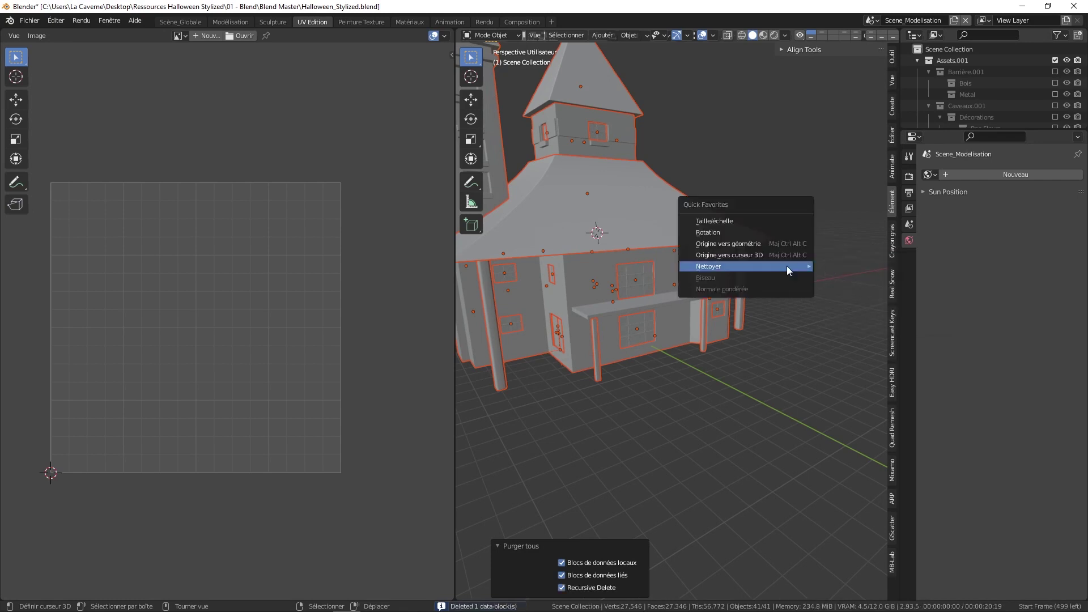
mouse_move(786, 267)
click(862, 294)
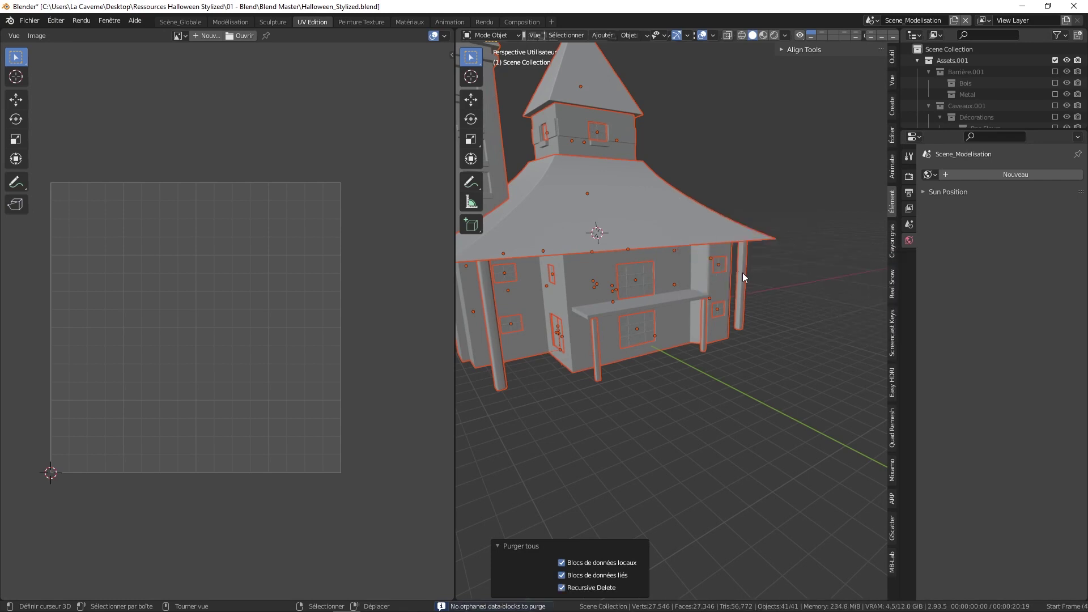
- Make the roof object Toit active and select all geometry of the house objects in Edit Mode
click(656, 212)
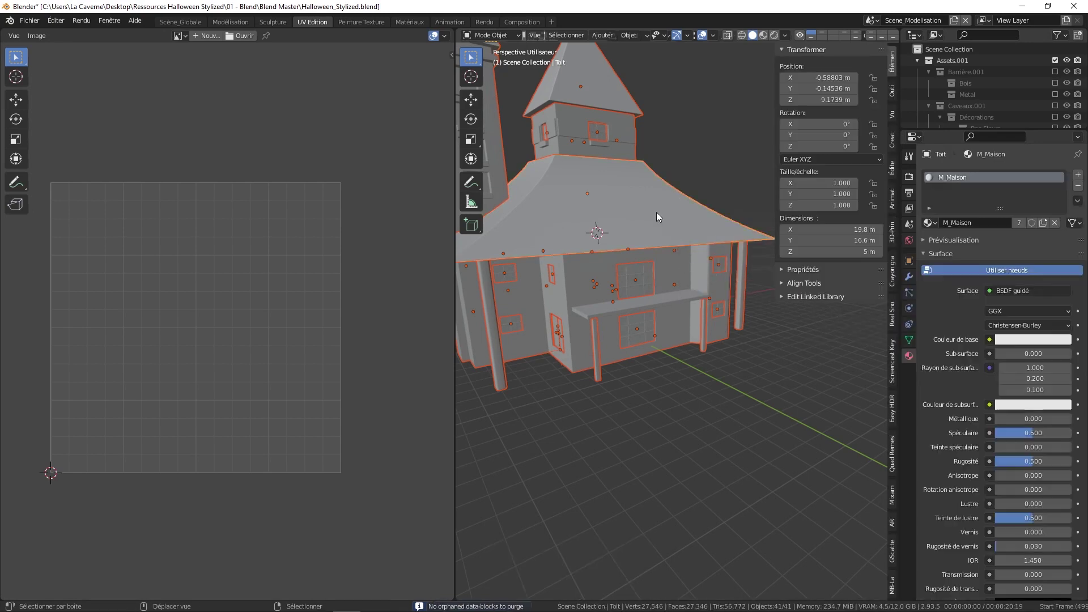
key(shift+s)
key(Tab)
key(a)
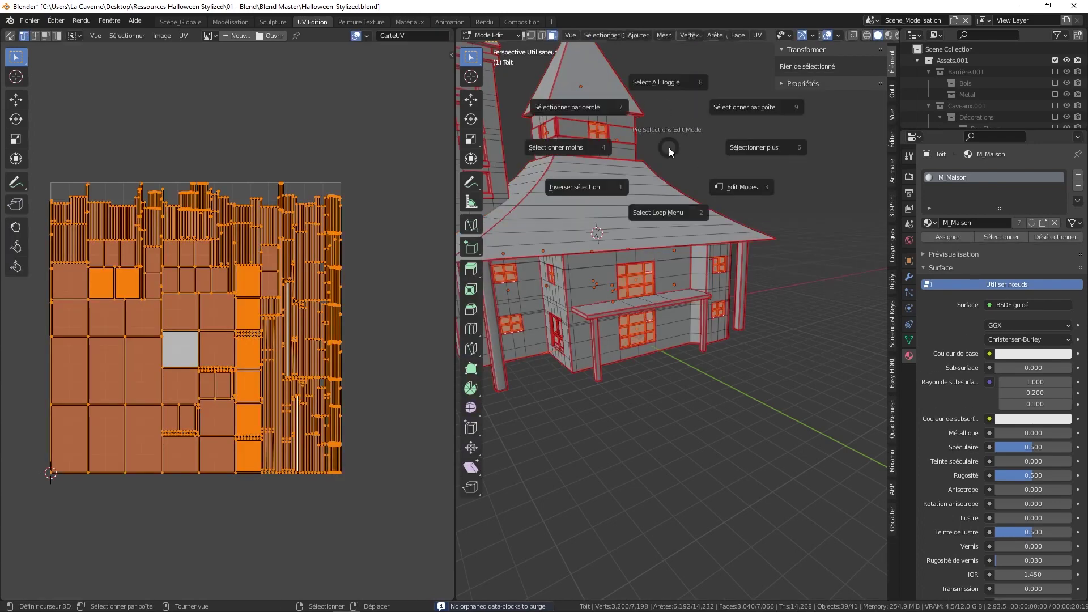
key(a)
click(665, 39)
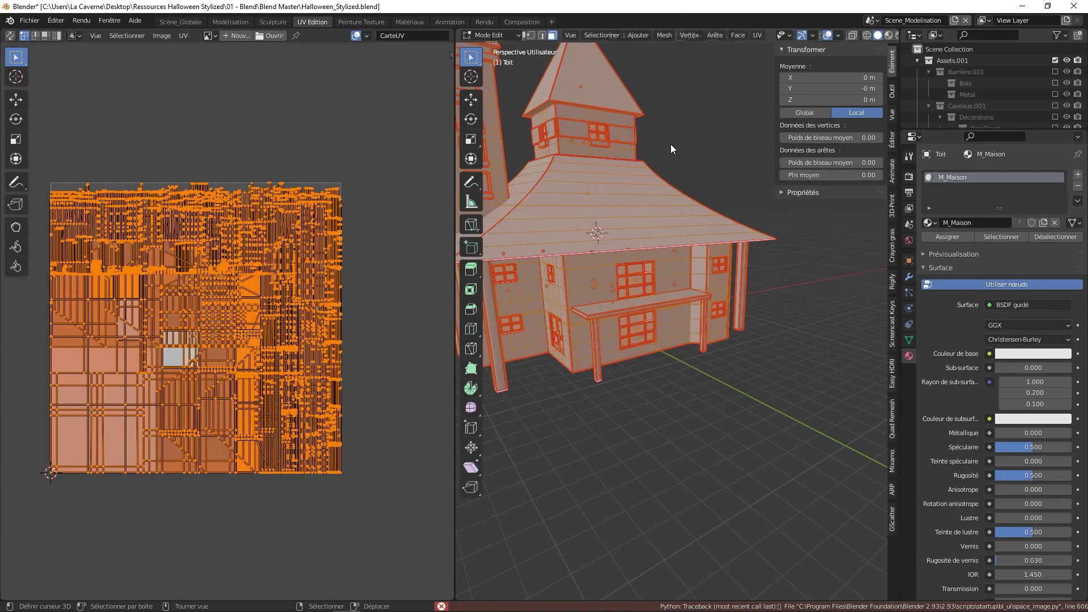
- Dissolve degenerate geometry and merge vertices by distance at 0.0001 m on all meshes, and leave Edit Mode
key(q)
click(656, 152)
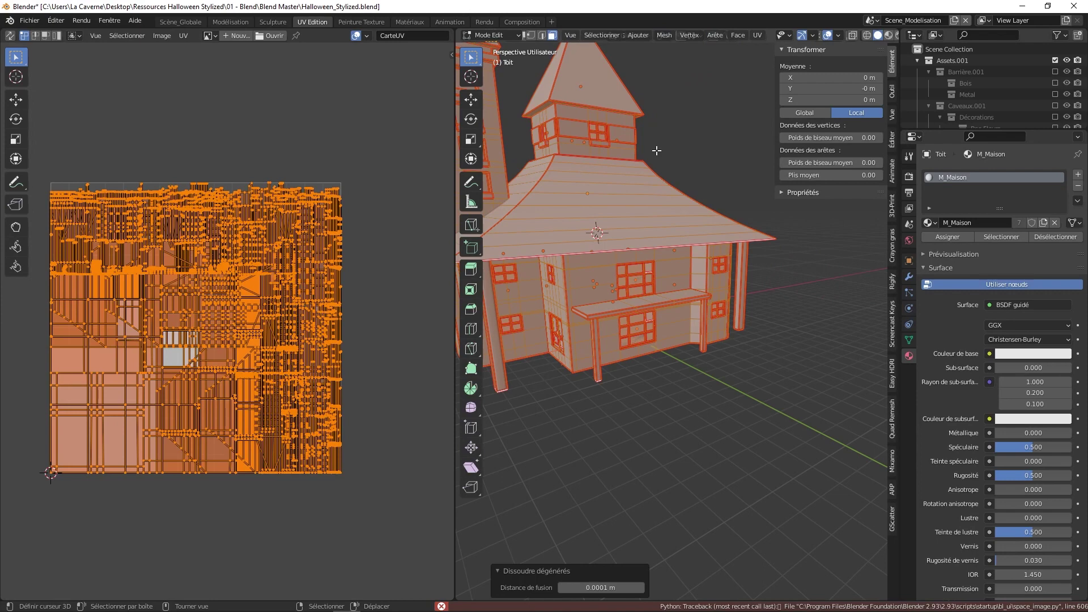
key(q)
key(Escape)
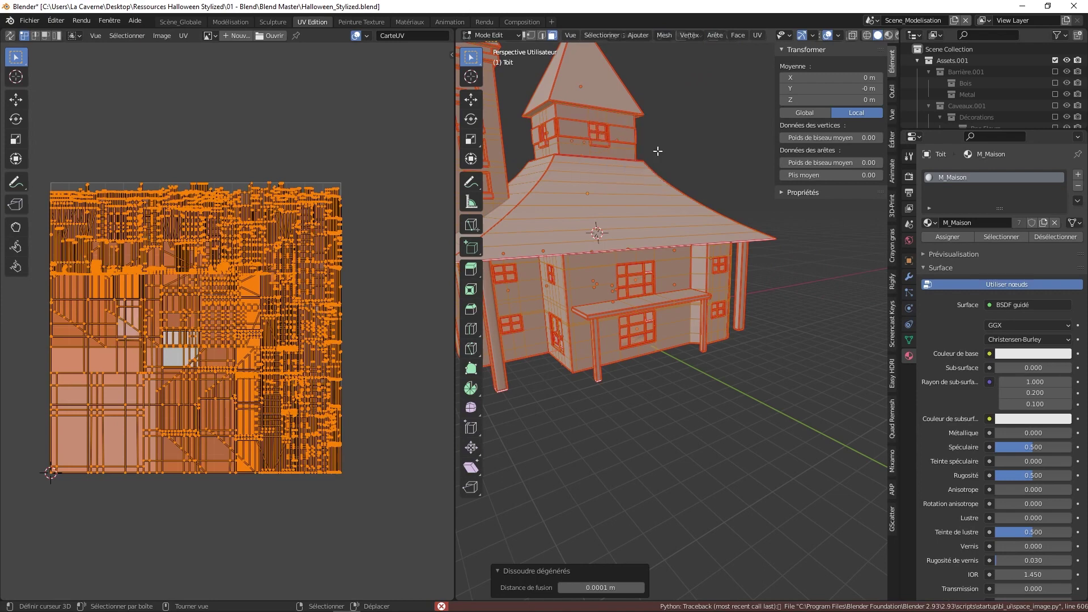
key(q)
click(652, 161)
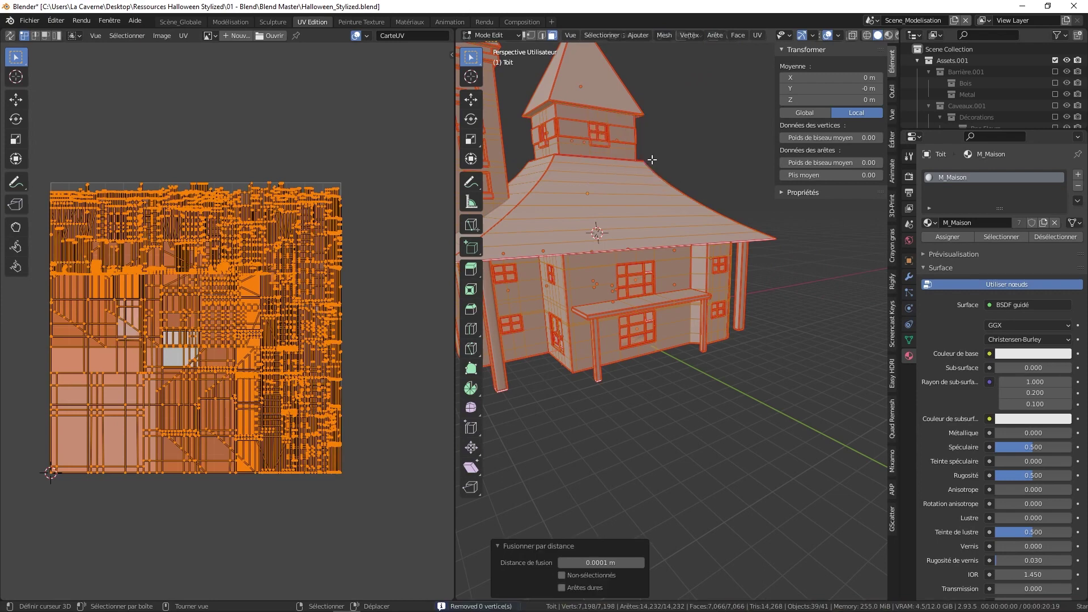
key(q)
click(648, 167)
key(Tab)
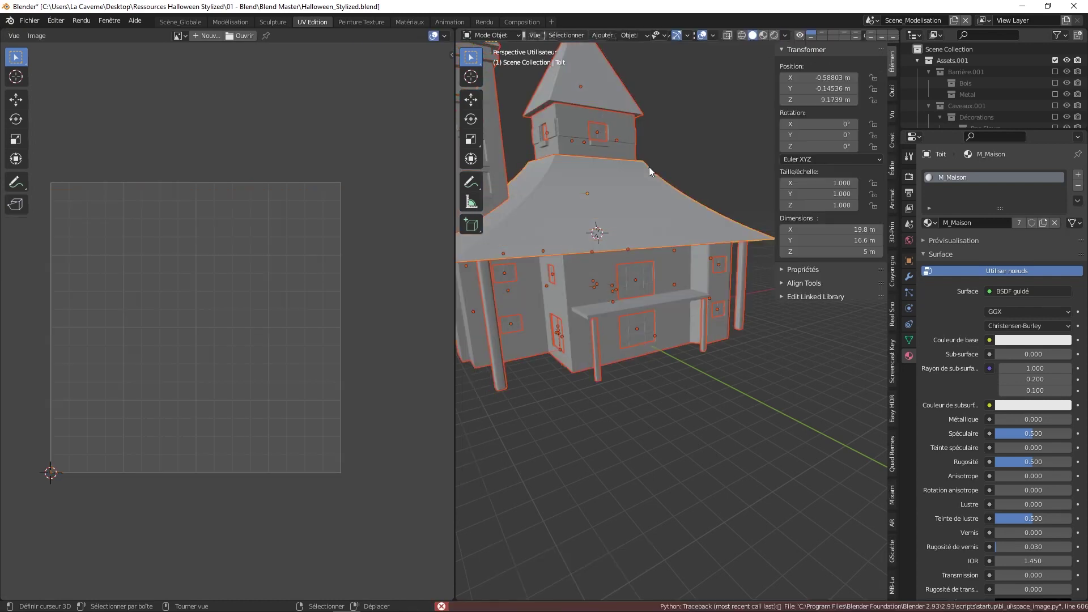
- Apply scale and rotation to all house objects and set their origins to geometry
key(q)
click(625, 167)
key(q)
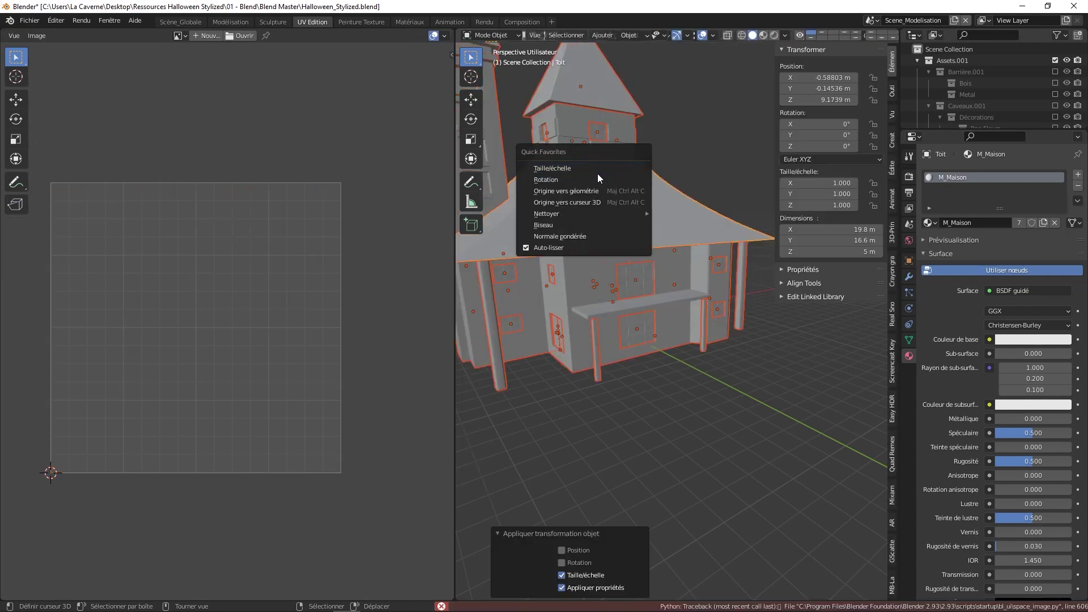
click(597, 180)
key(q)
click(594, 190)
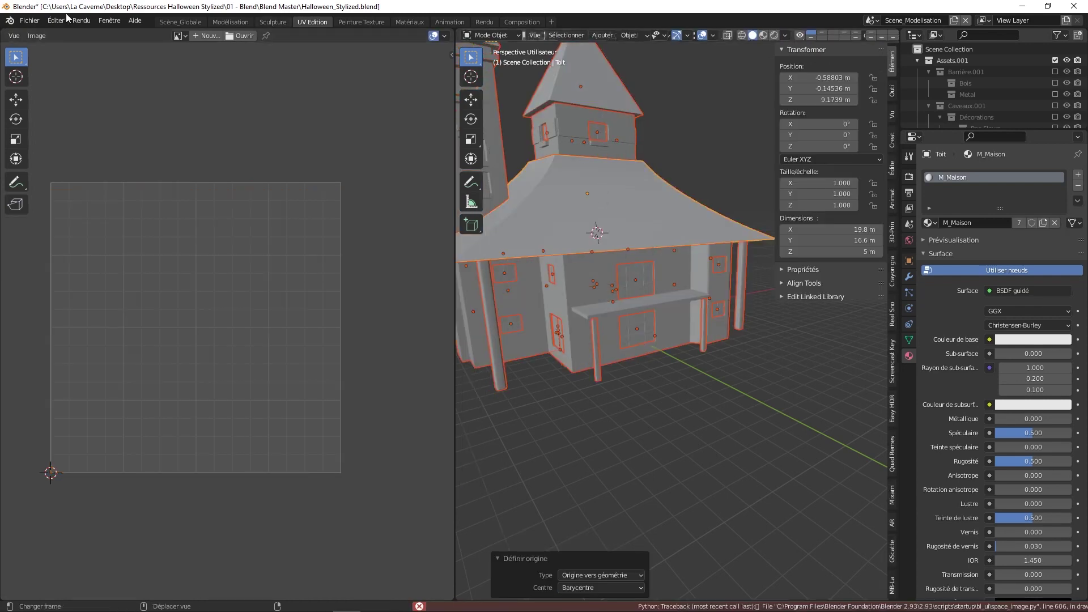
- Export the selected meshes as FBX, overwriting SM_Maison.fbx in the Substance export folder
click(30, 21)
mouse_move(63, 179)
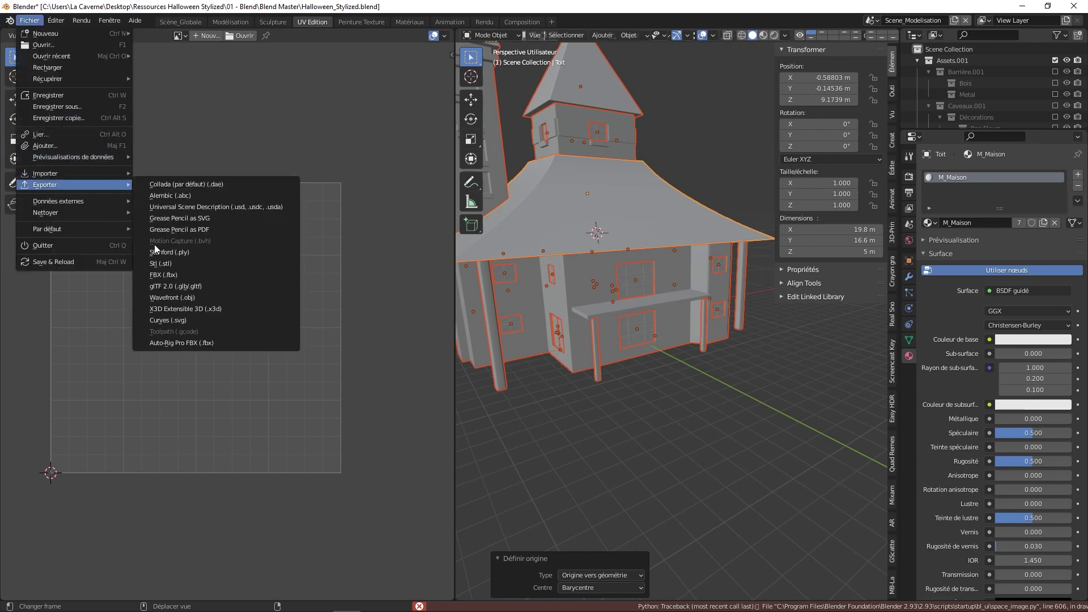
click(163, 275)
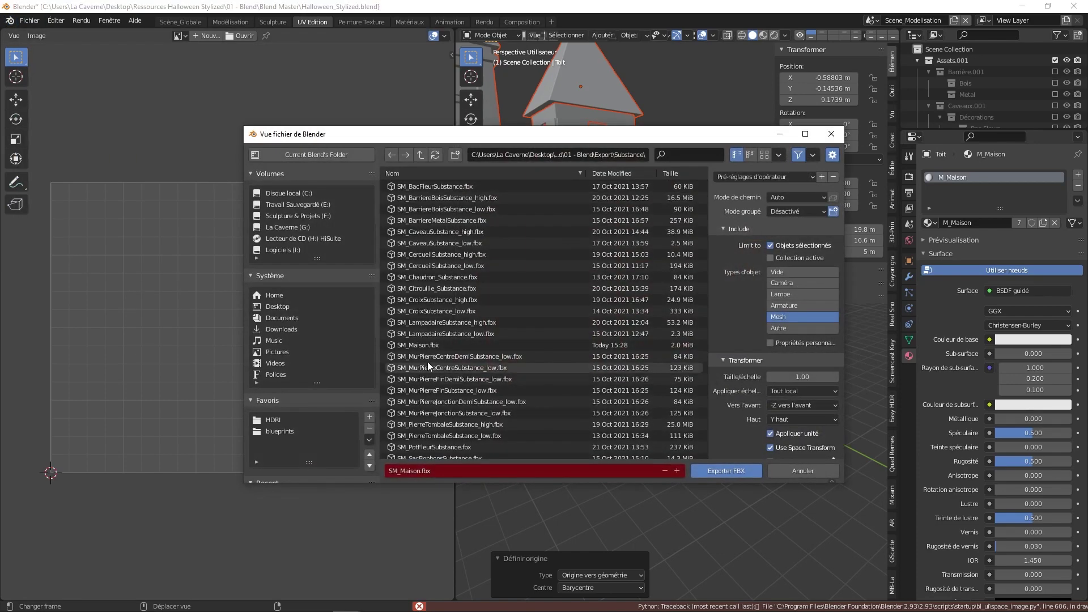
click(725, 470)
- Switch to Substance 3D Painter and start a new project with SM_Maison.fbx from the Substance export folder as its mesh
click(319, 603)
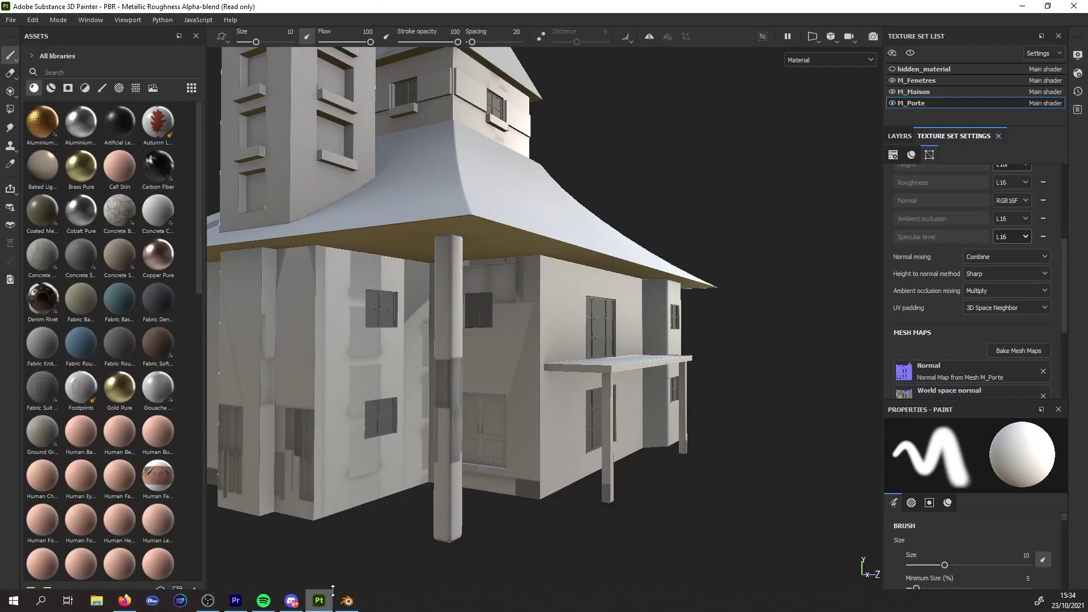
click(11, 19)
click(25, 32)
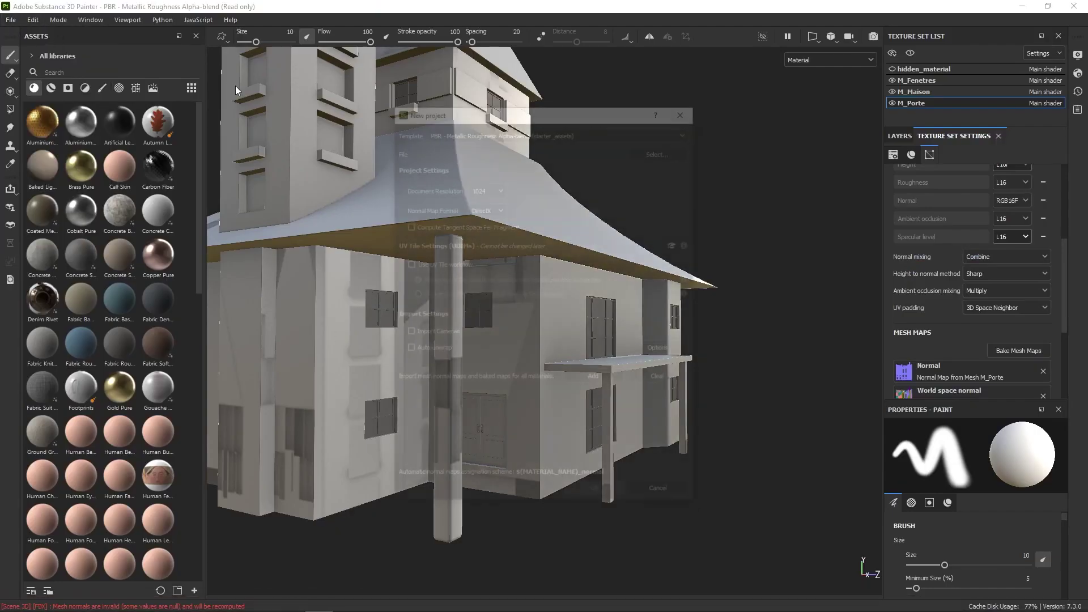
click(649, 152)
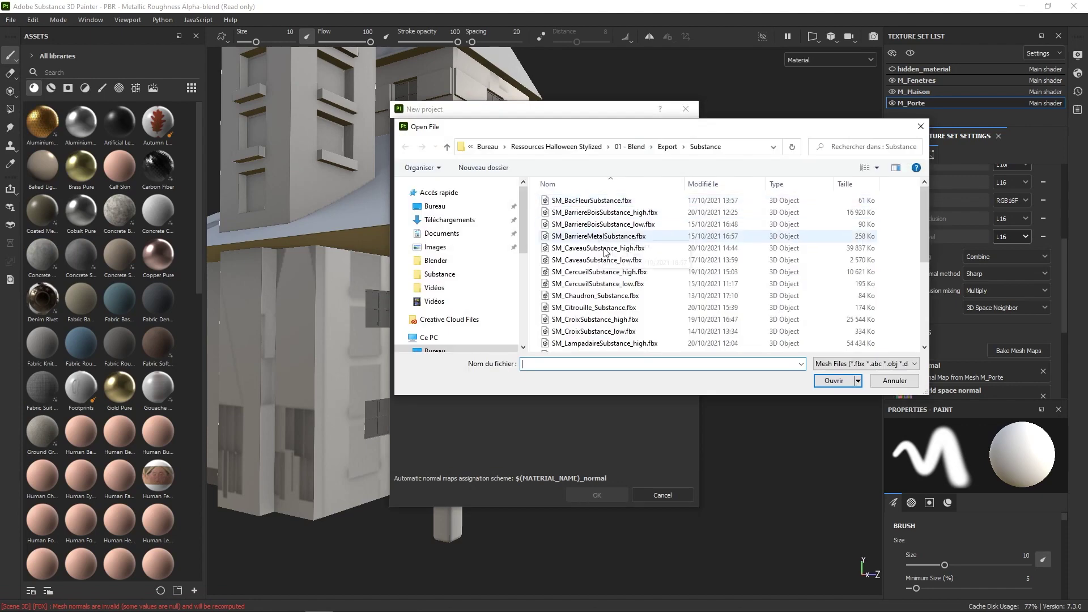
scroll(595, 317, down, 4)
scroll(594, 320, down, 1)
double_click(589, 238)
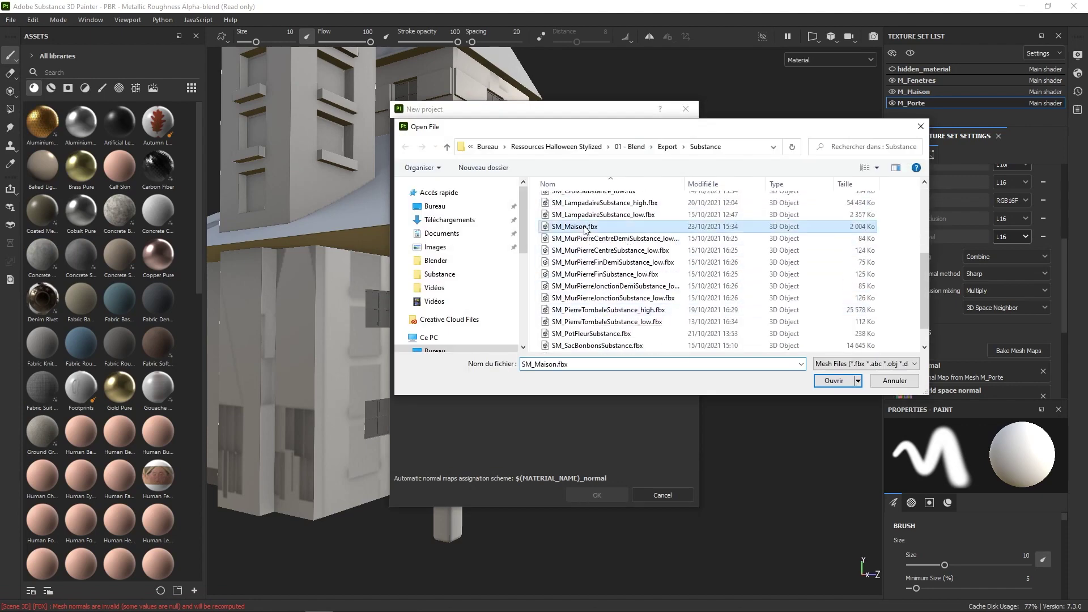
- Set the new project's document resolution to 1024 and create the project
click(505, 192)
click(478, 258)
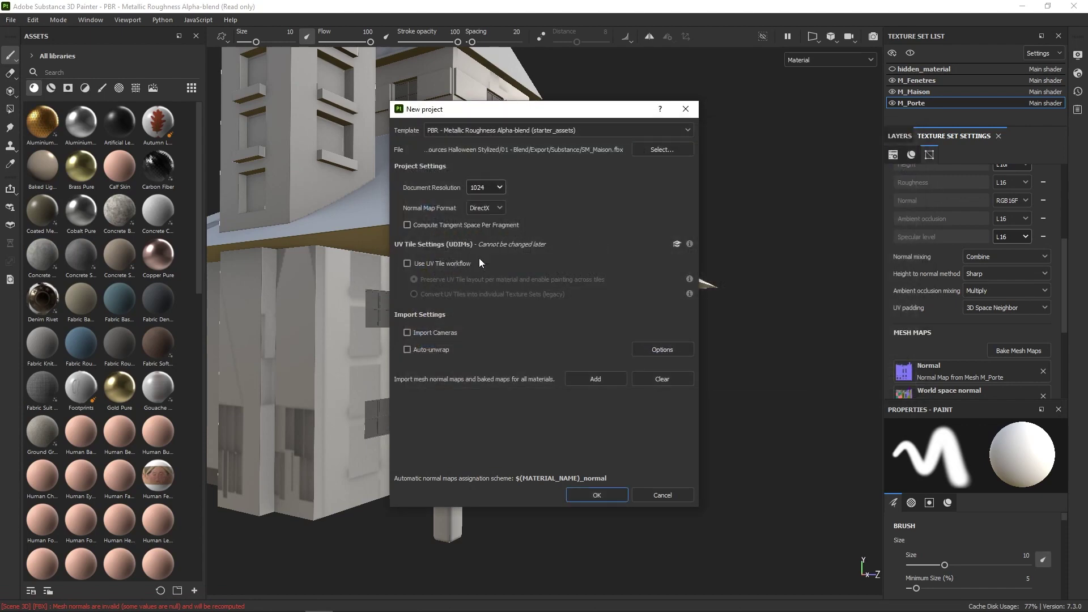
click(596, 496)
click(515, 322)
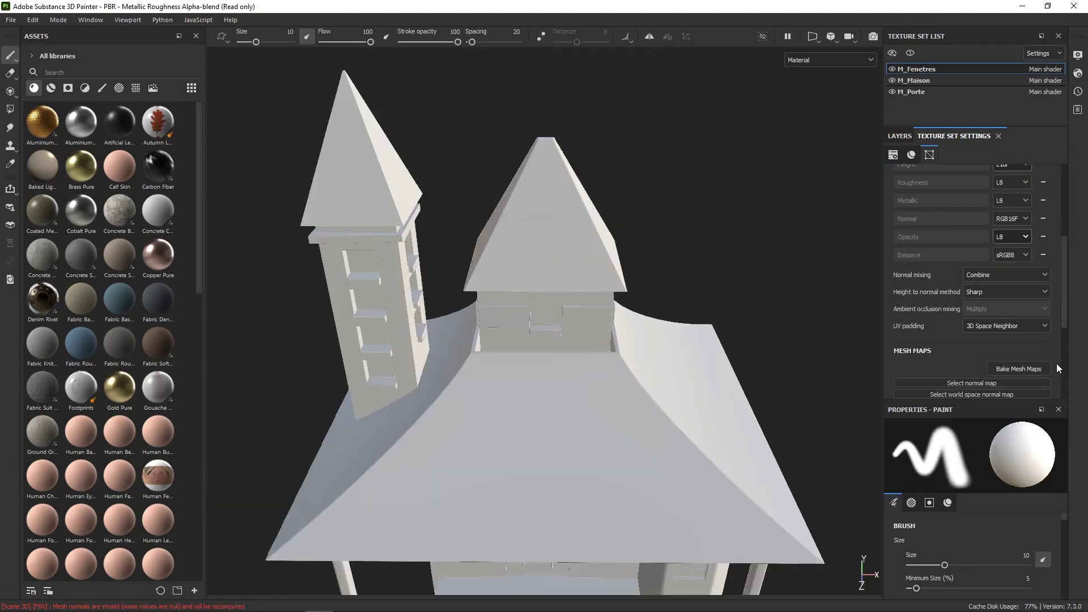
- Bake all mesh maps for the three texture sets at an output size of 1024
click(1032, 368)
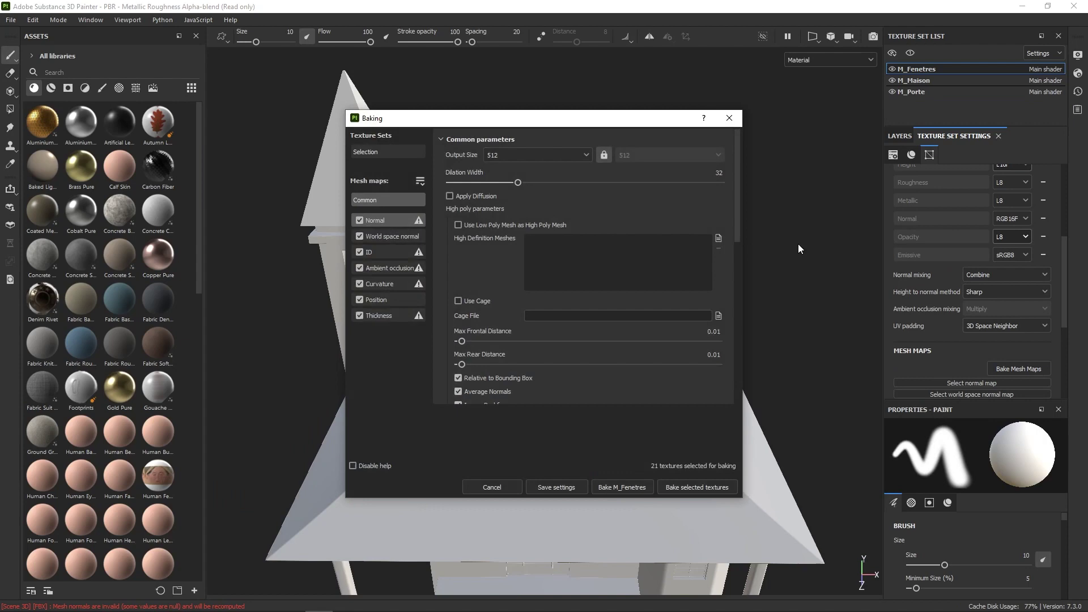
click(547, 156)
click(509, 227)
click(709, 486)
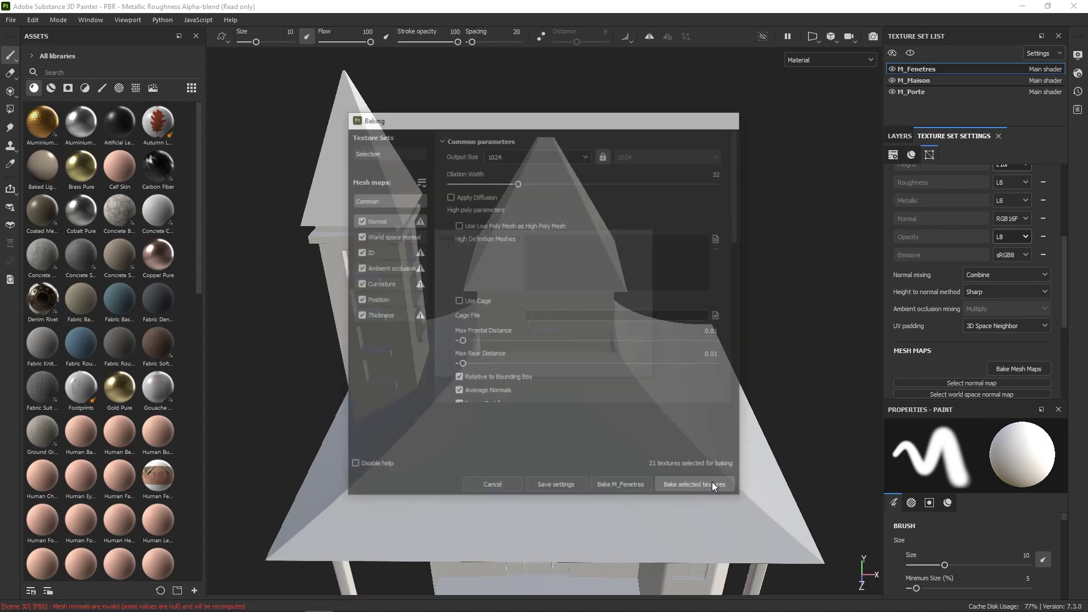
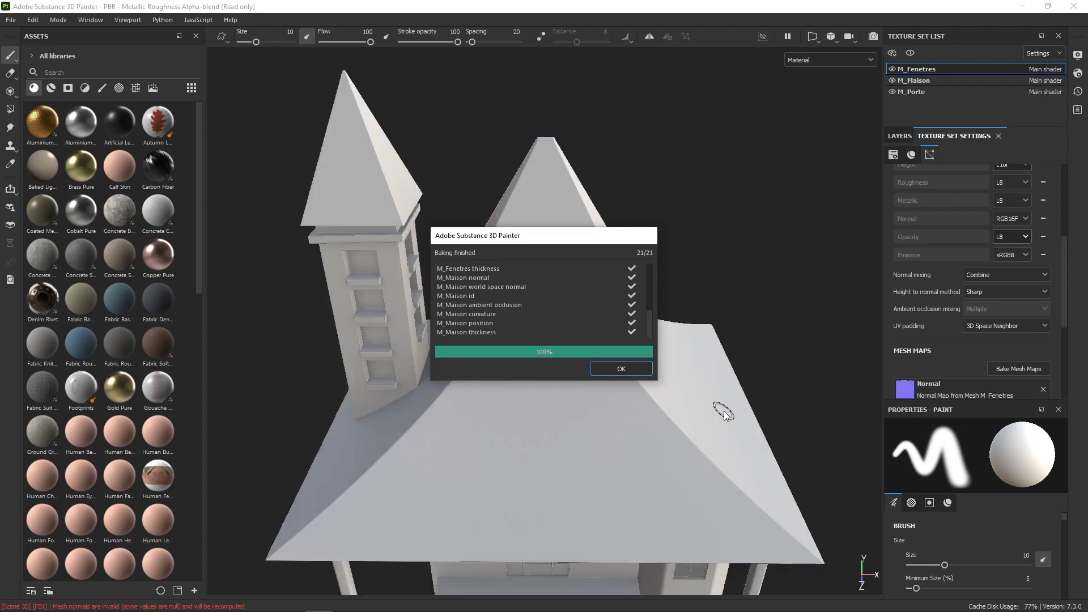
click(644, 369)
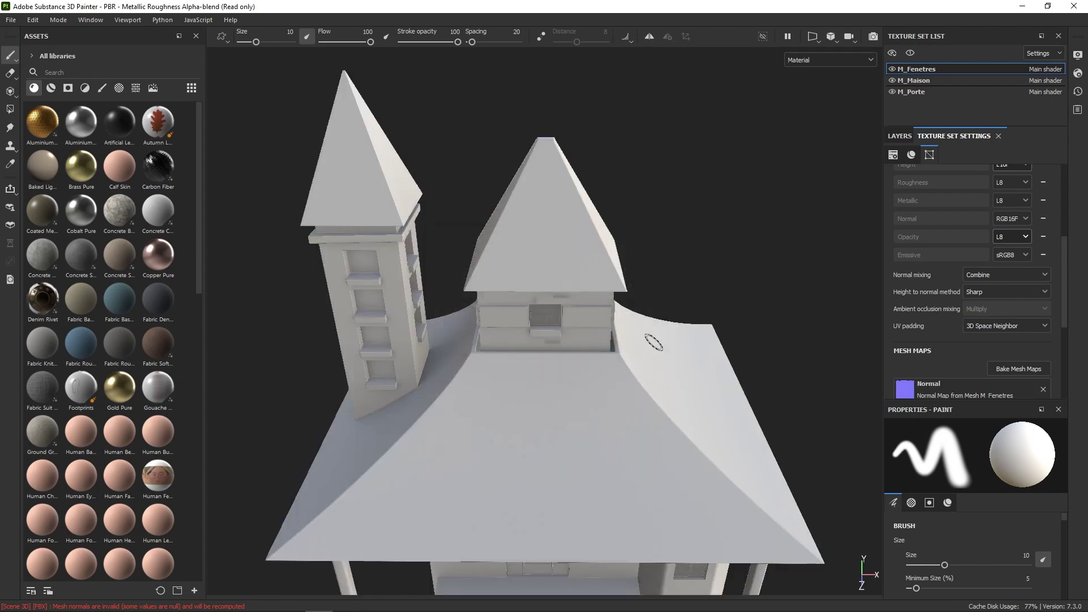
- Examine the baked shading on the walls around the window beneath the central pointed roof
alt+drag(653, 342, 644, 277)
scroll(571, 546, up, 5)
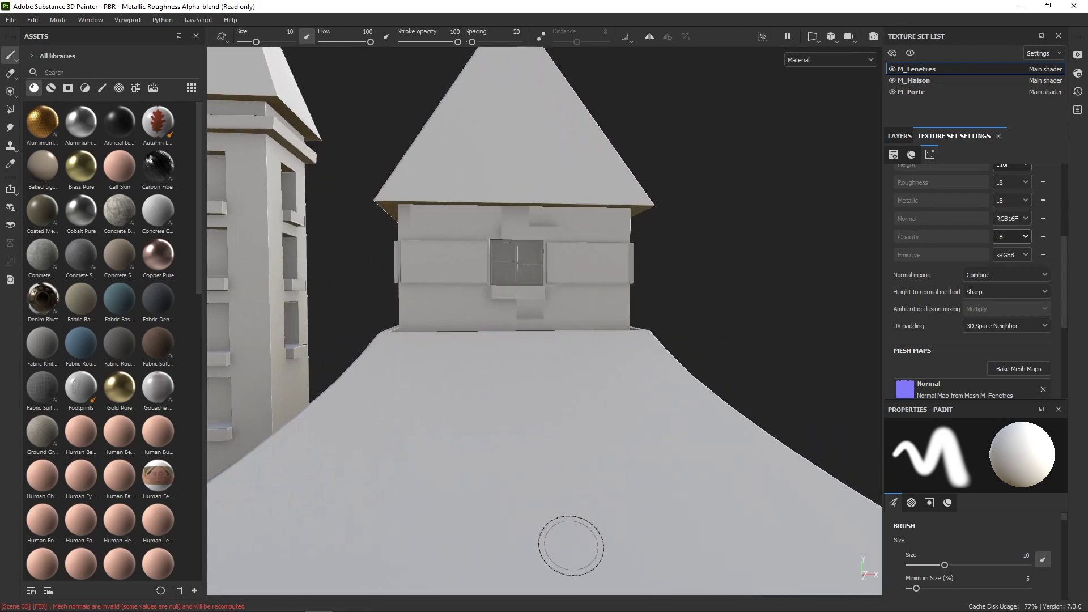
mouse_move(571, 546)
alt+mouse_down()
mouse_move(519, 394)
mouse_move(671, 382)
mouse_move(627, 340)
mouse_move(511, 337)
alt+mouse_up()
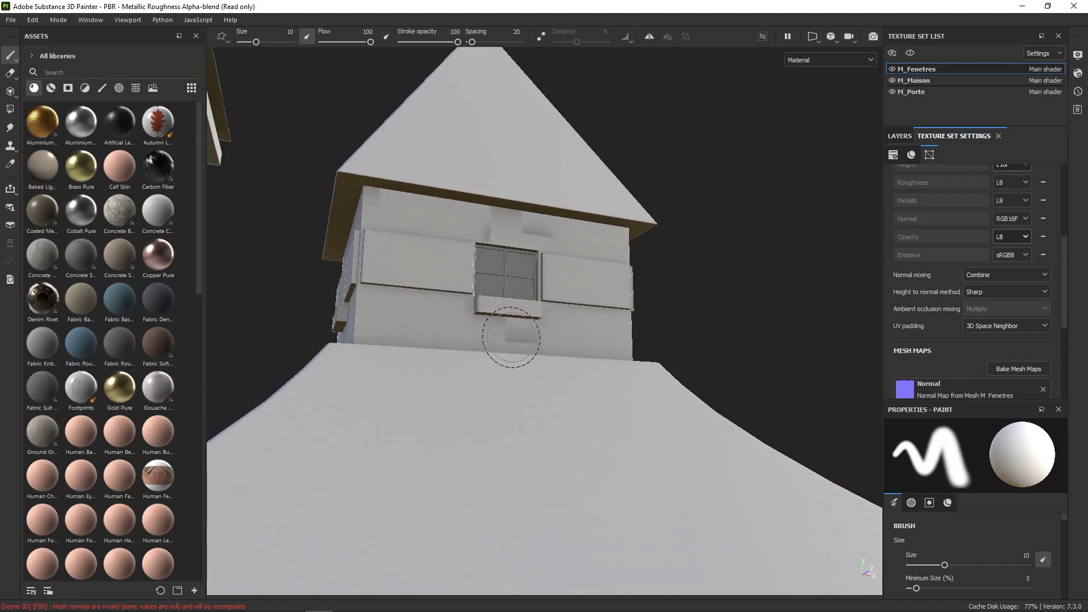
- Inspect the baked house model from the tower and its windows down to the ground-floor walls
alt+drag(593, 360, 627, 408)
alt+middle_drag(627, 408, 616, 419)
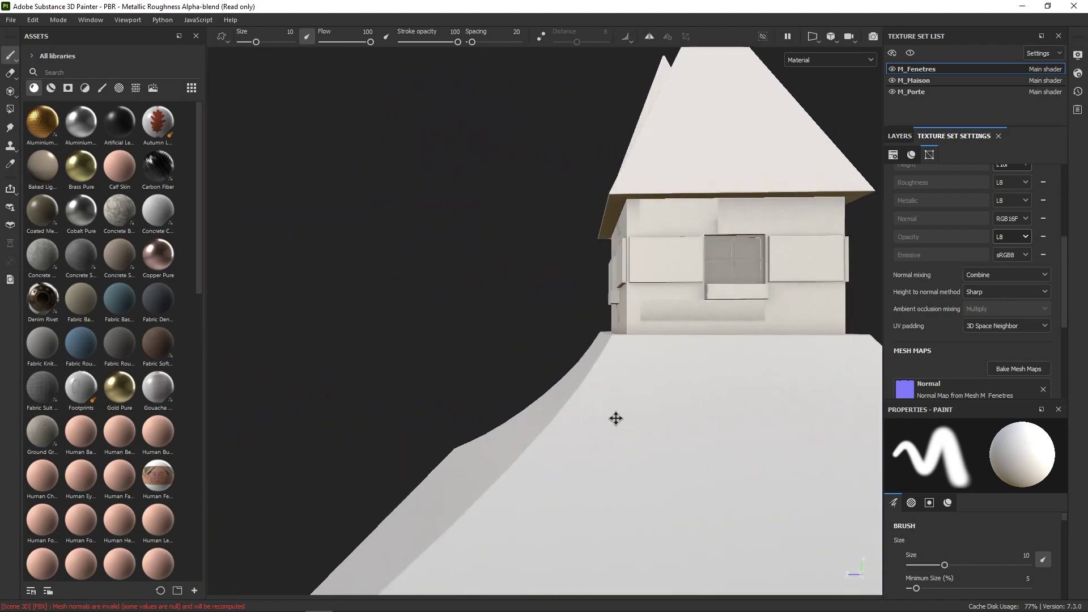
alt+drag(616, 418, 688, 391)
alt+middle_drag(689, 391, 663, 432)
alt+drag(663, 432, 749, 280)
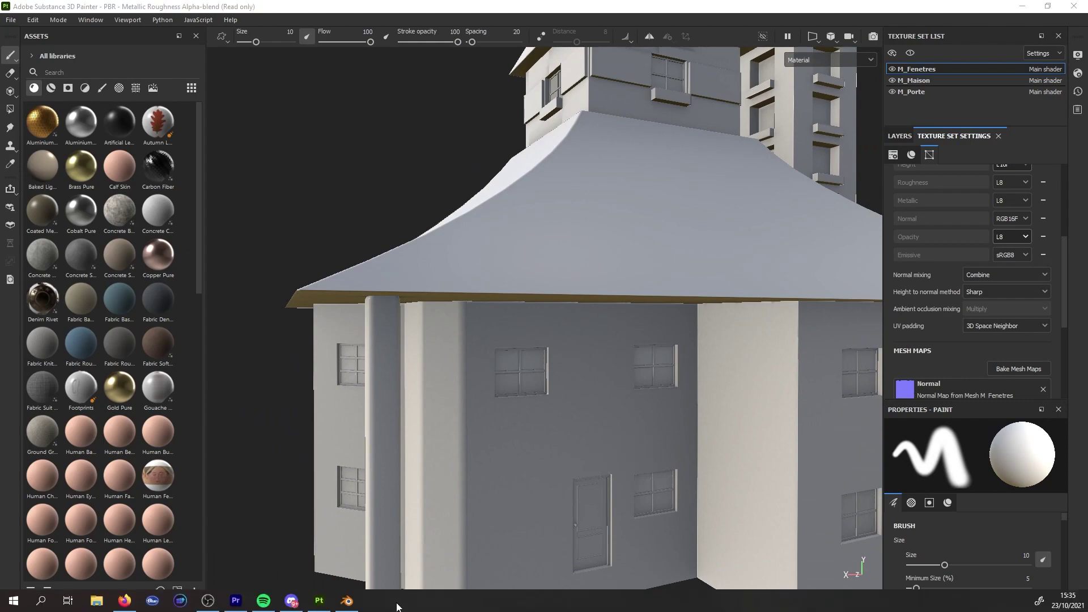
- Switch to Blender, select all the house objects and open them together in Edit Mode with all geometry selected
click(347, 600)
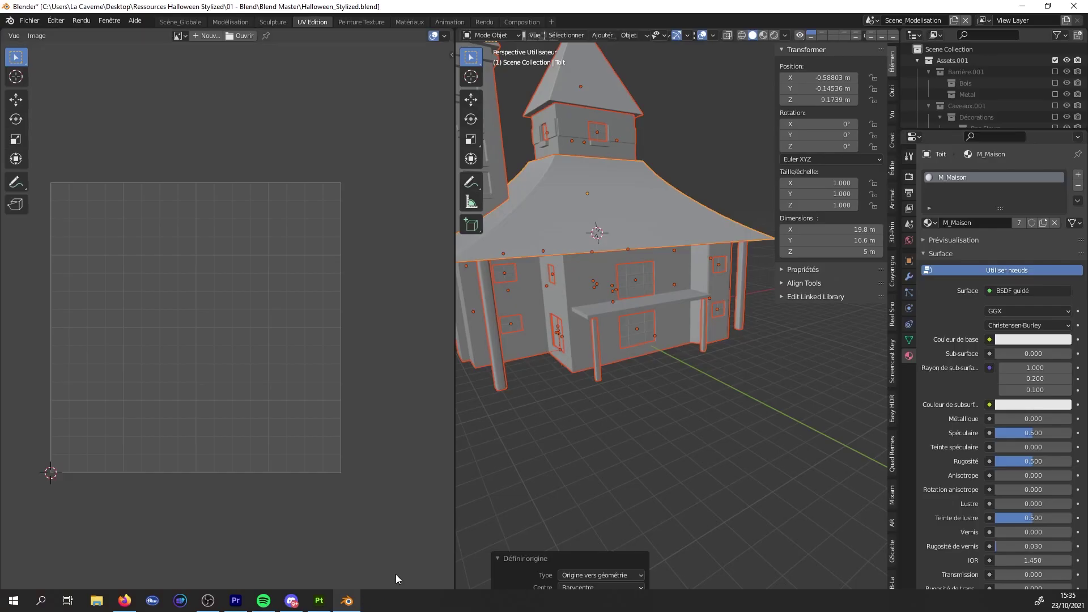
click(581, 295)
key(Tab)
key(Tab)
key(a)
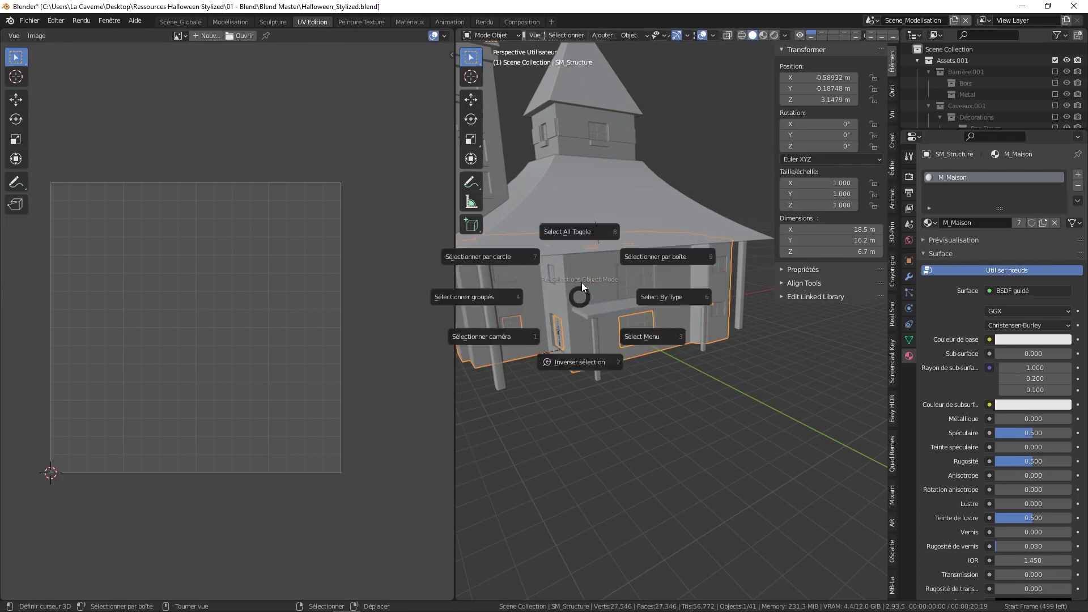
click(582, 257)
key(a)
click(590, 192)
key(Tab)
key(a)
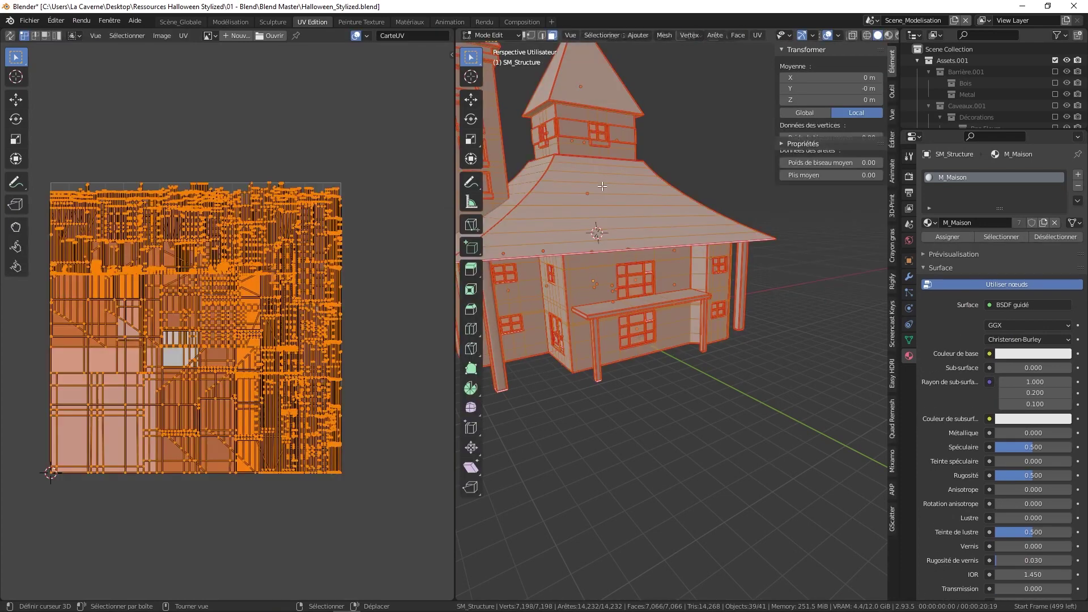
- Select only the faces assigned to the M_Maison material and examine their UV islands
key(a)
click(603, 122)
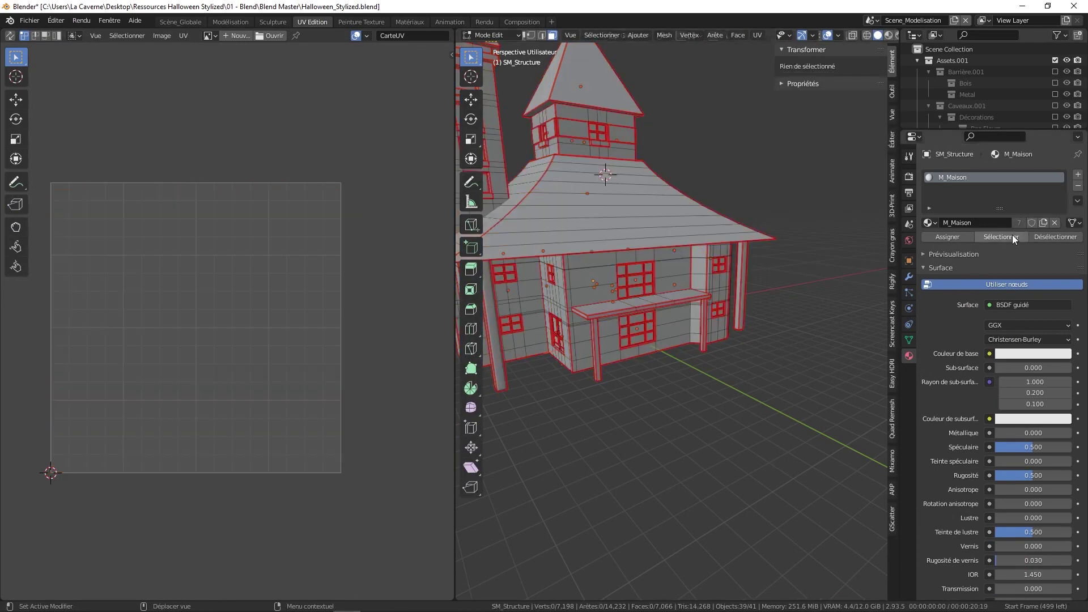
click(1012, 236)
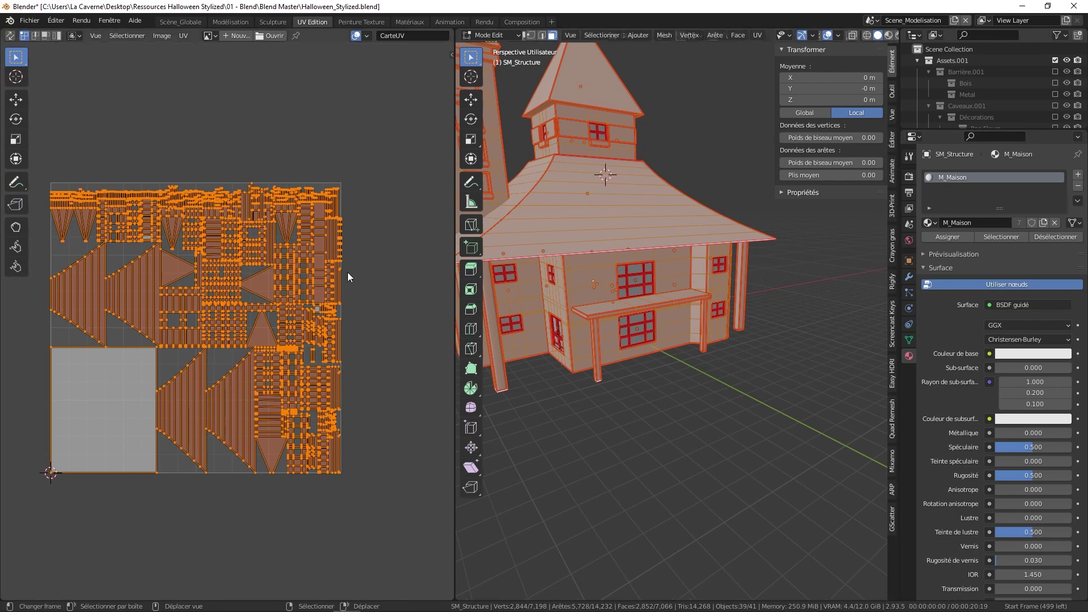
scroll(271, 376, up, 3)
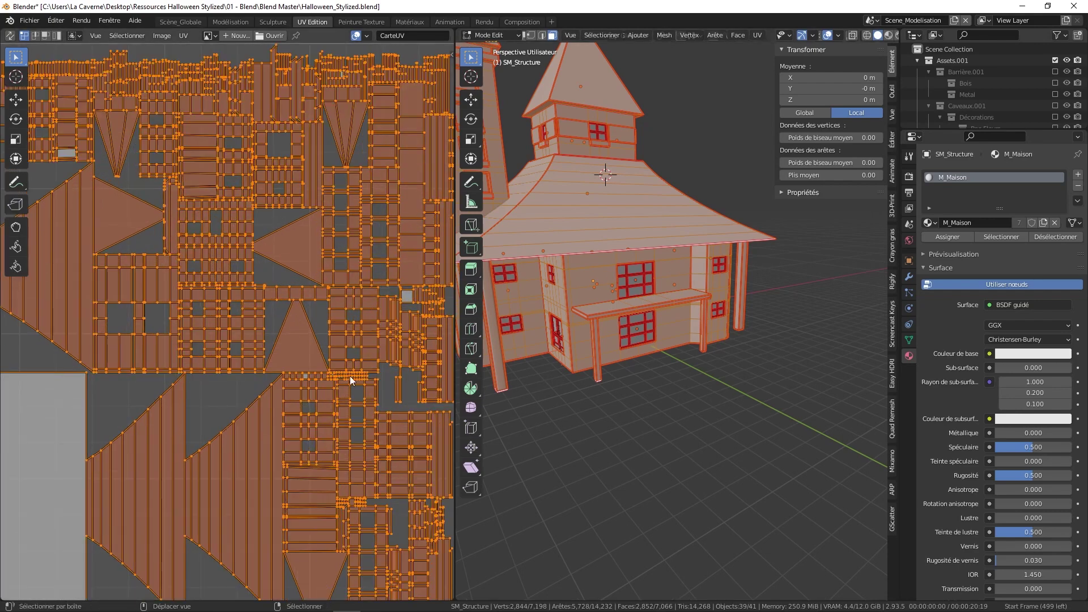
shift+scroll(349, 376, up, 1)
middle_drag(250, 413, 360, 470)
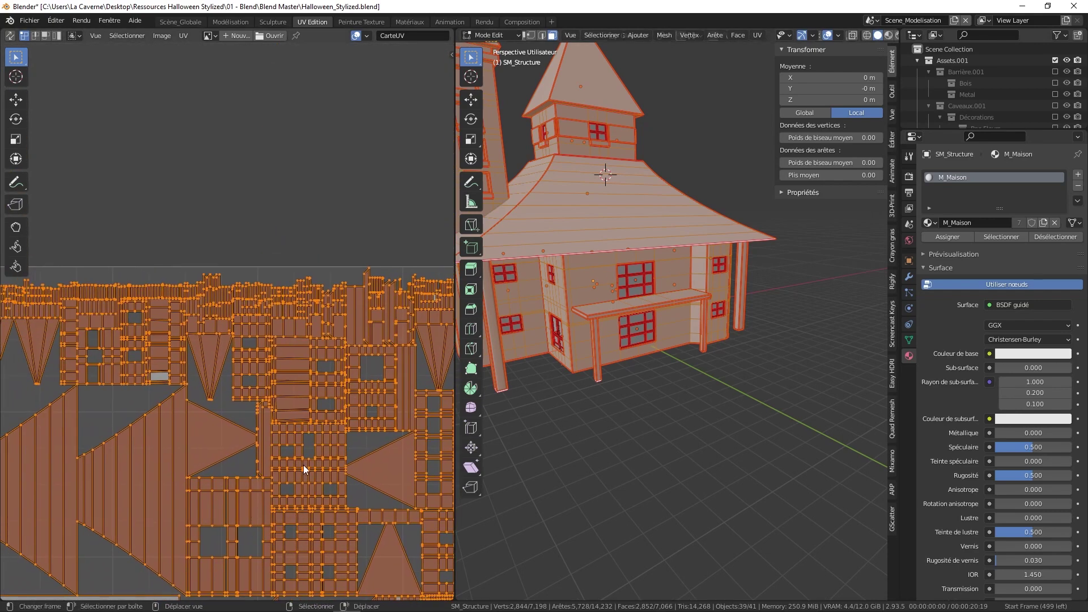
scroll(304, 465, up, 1)
middle_drag(249, 420, 335, 482)
scroll(334, 482, up, 2)
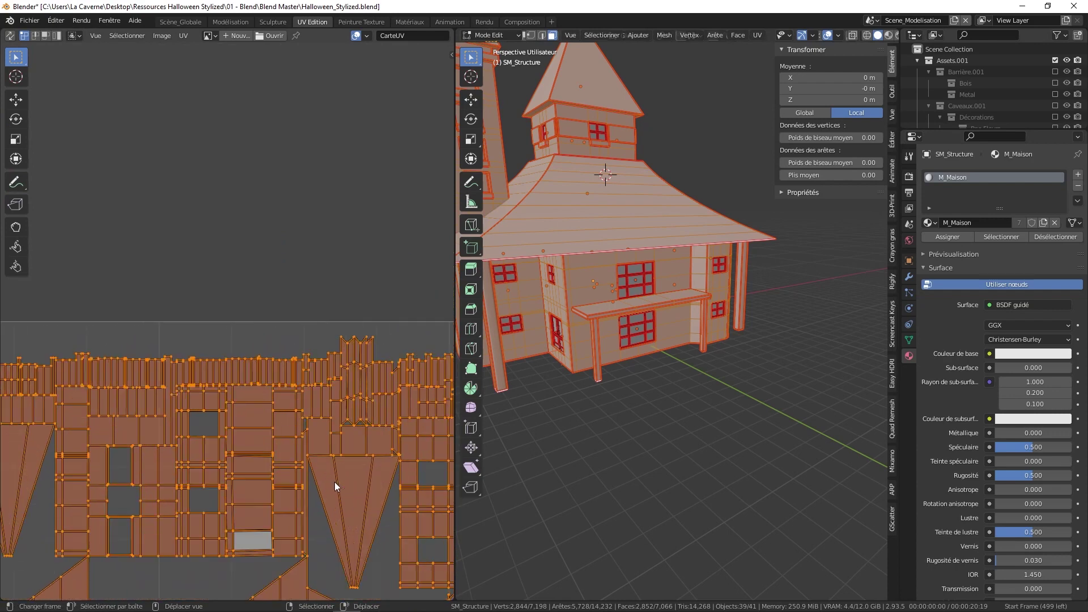
- Select the tower's front wall up to its seams and locate its islands in the UV layout
click(334, 482)
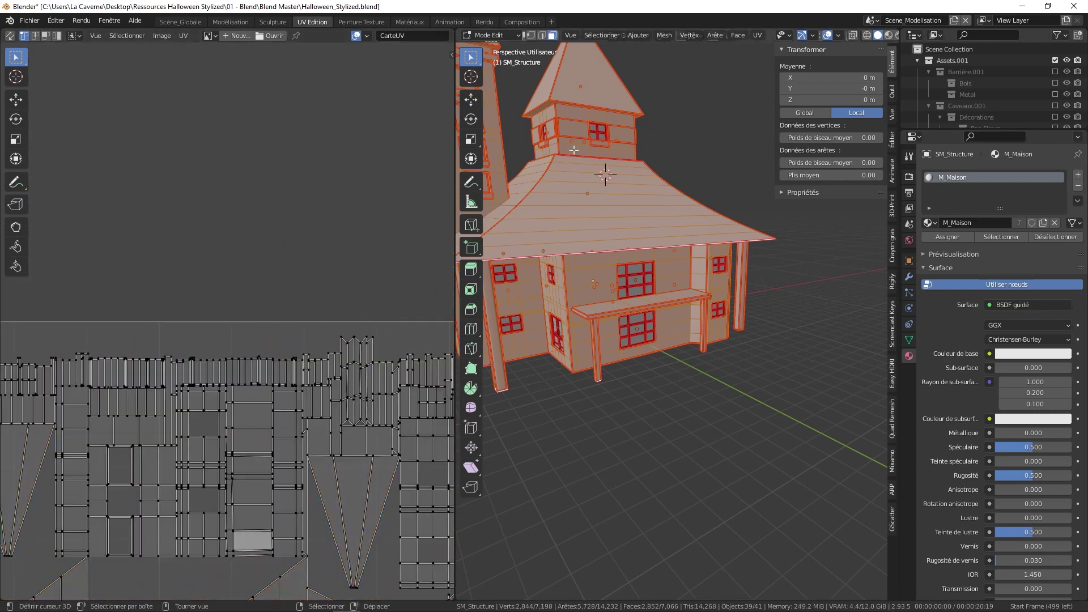
key(a)
click(578, 102)
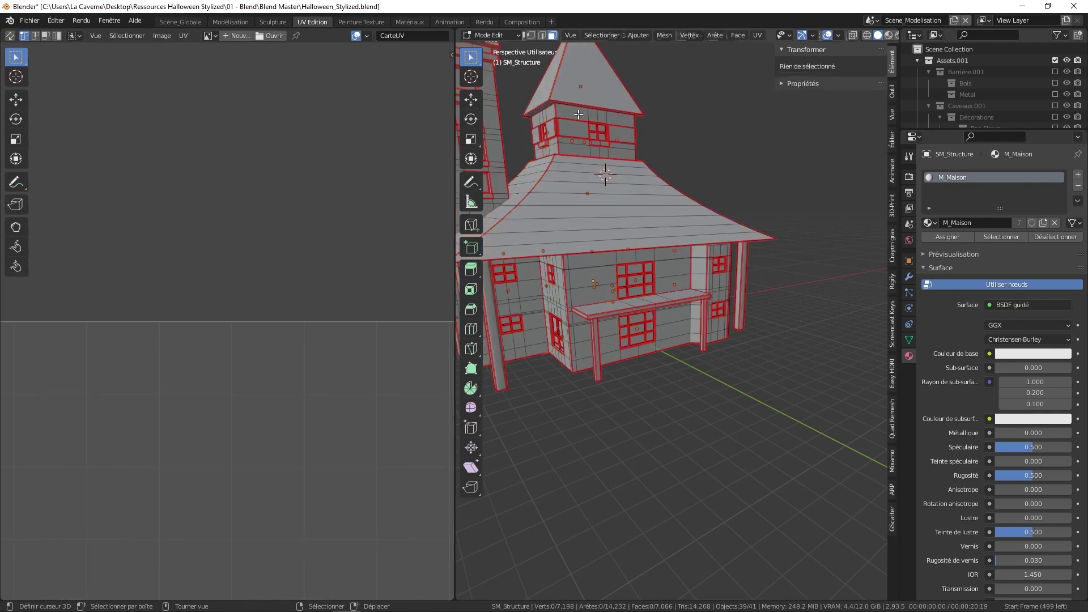
key(l)
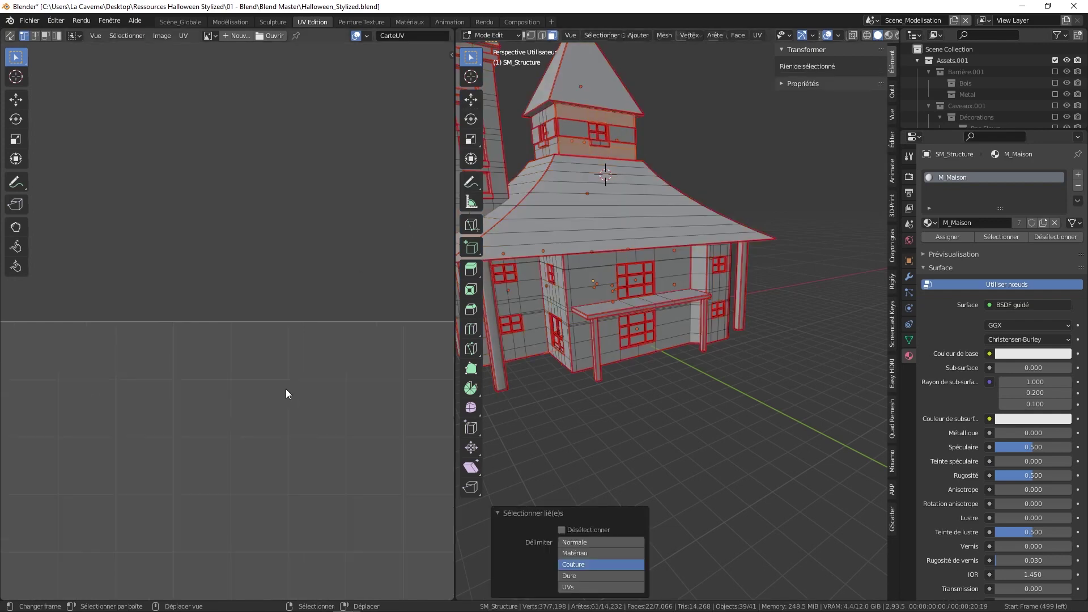
scroll(310, 438, down, 3)
middle_drag(309, 446, 363, 222)
scroll(350, 380, down, 3)
middle_drag(352, 389, 226, 326)
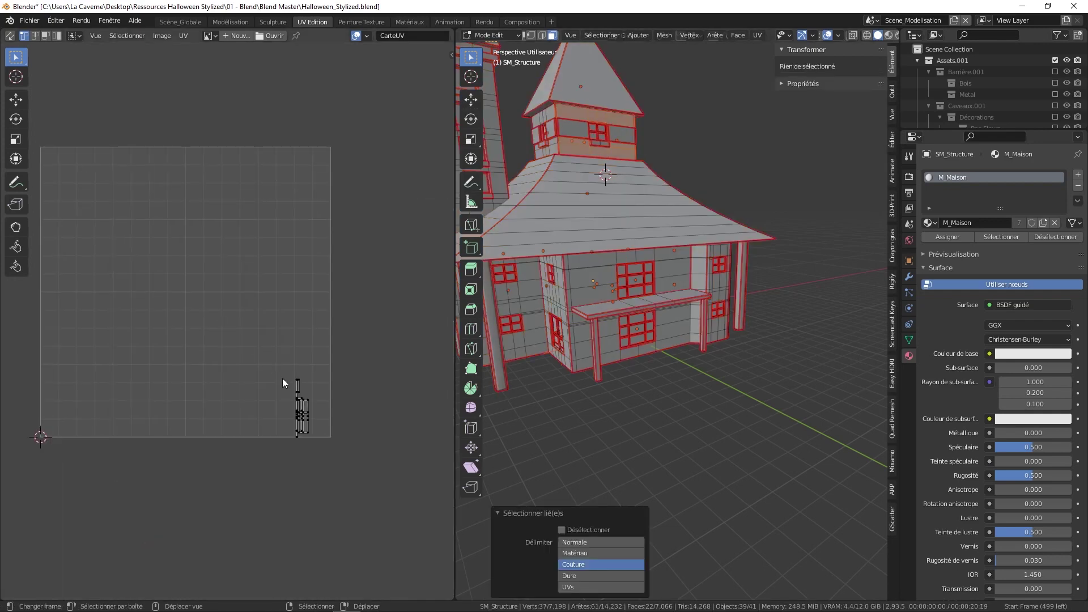
- Clear the wall selection and reselect all faces assigned to the M_Maison material
scroll(286, 388, up, 3)
key(a)
click(579, 197)
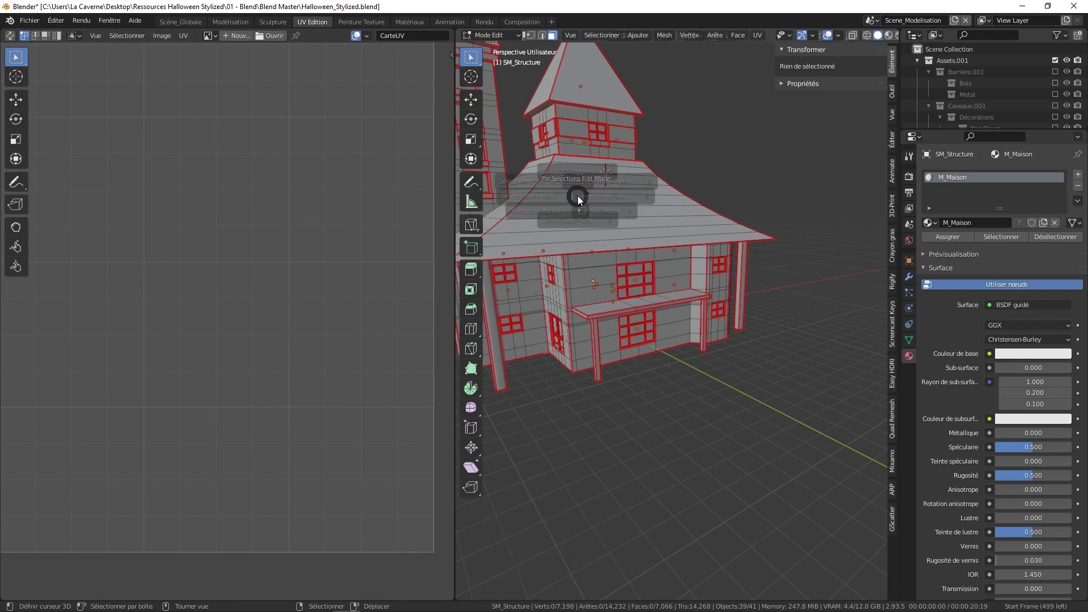
key(a)
click(987, 237)
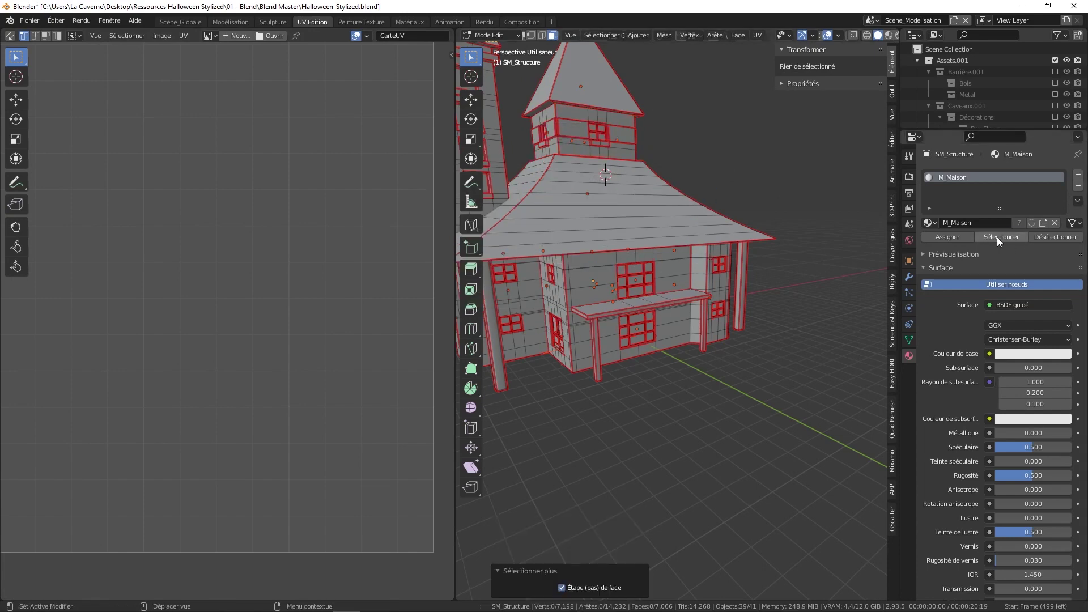
click(998, 237)
- Try to move a linked group of wall islands near the lower right of the UV layout
scroll(340, 493, up, 2)
middle_drag(366, 506, 313, 437)
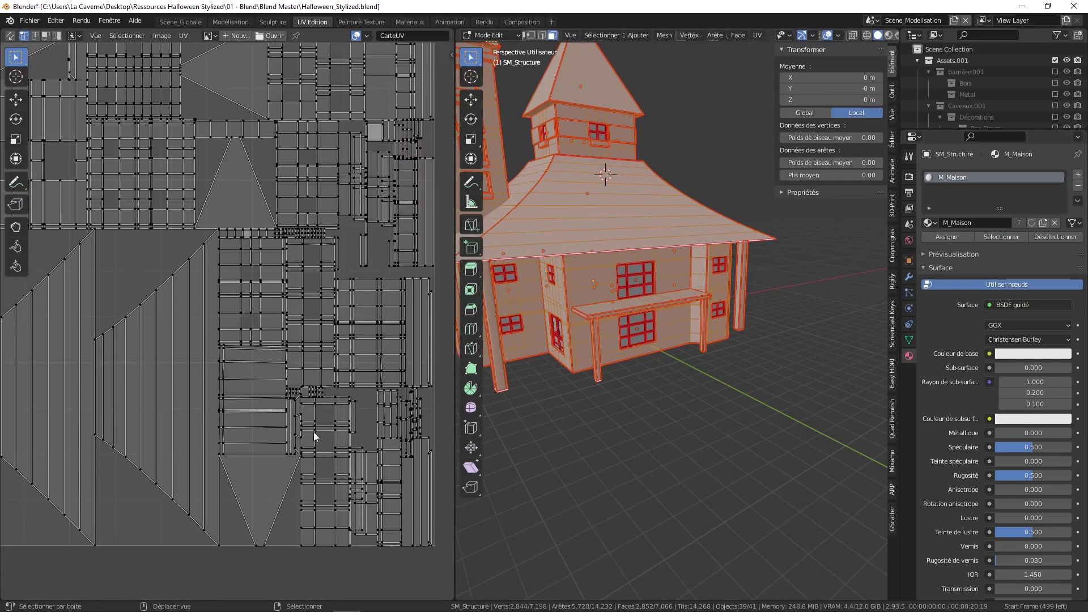
scroll(336, 449, up, 2)
scroll(381, 480, down, 1)
middle_drag(380, 479, 340, 429)
scroll(340, 429, up, 1)
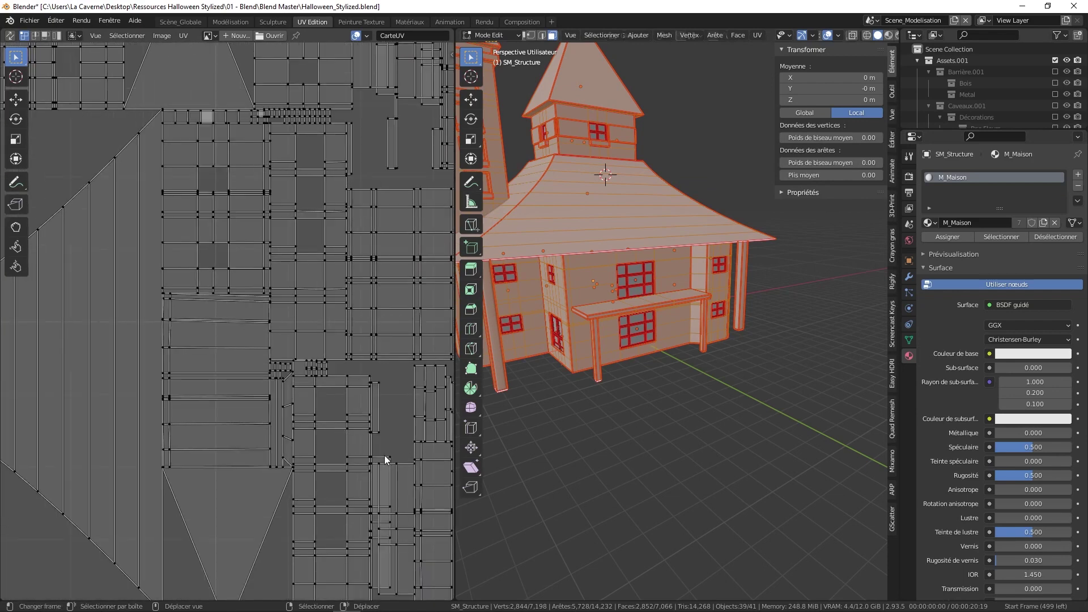
key(l)
key(g)
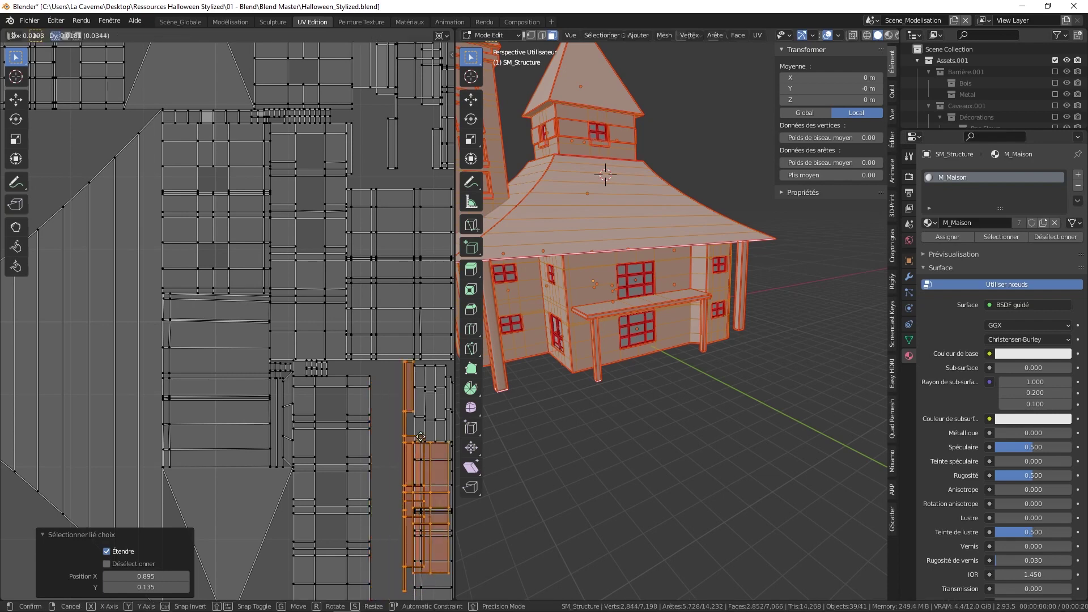
right_click(407, 434)
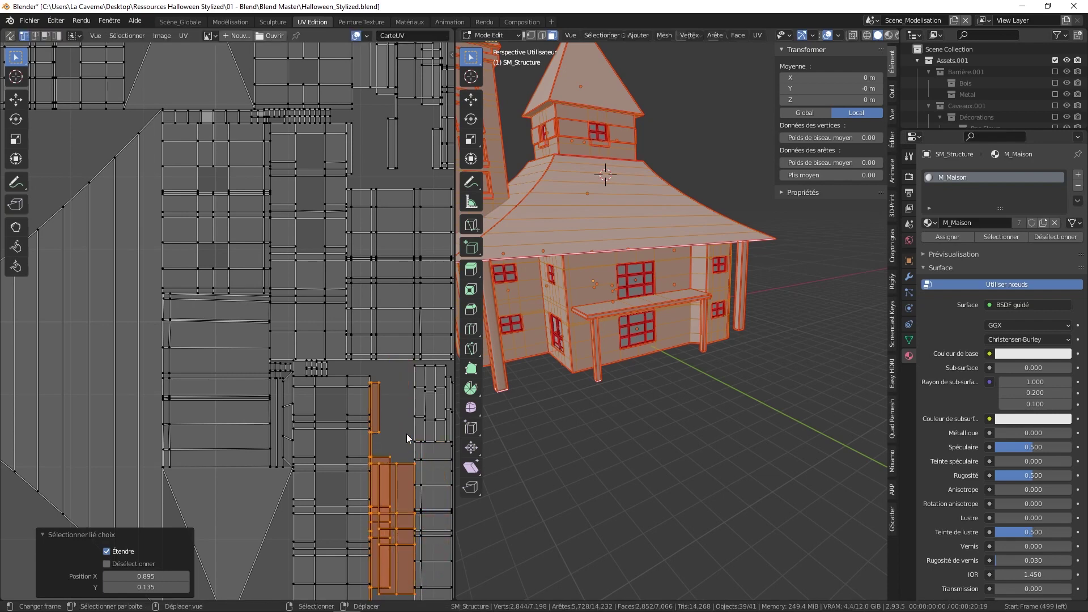
- Select all UVs of the M_Maison faces and unwrap them again with the standard unwrap
scroll(378, 417, down, 5)
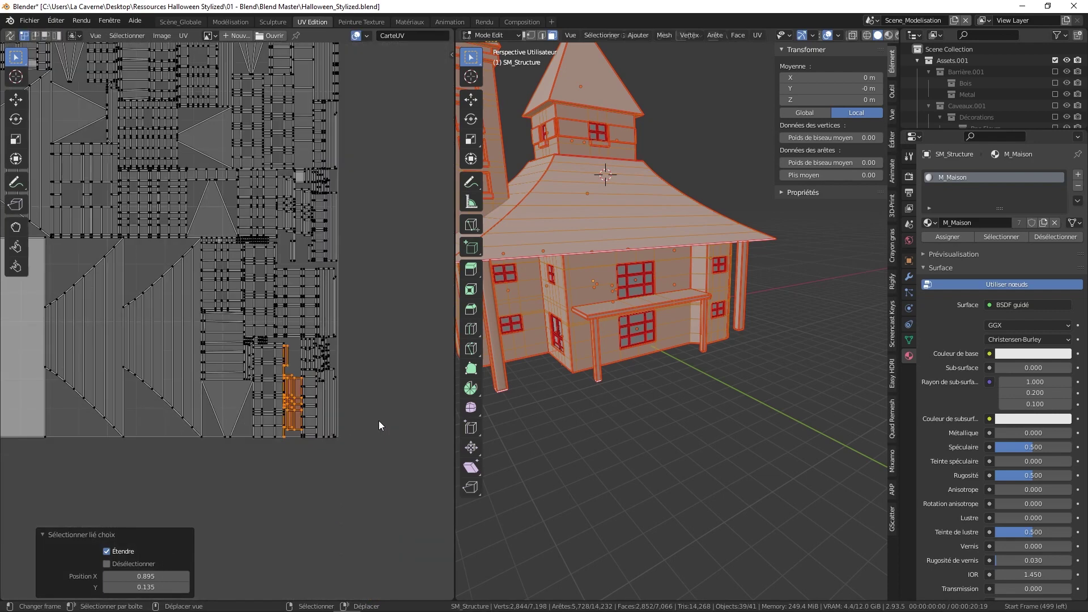
scroll(323, 389, down, 2)
key(Home)
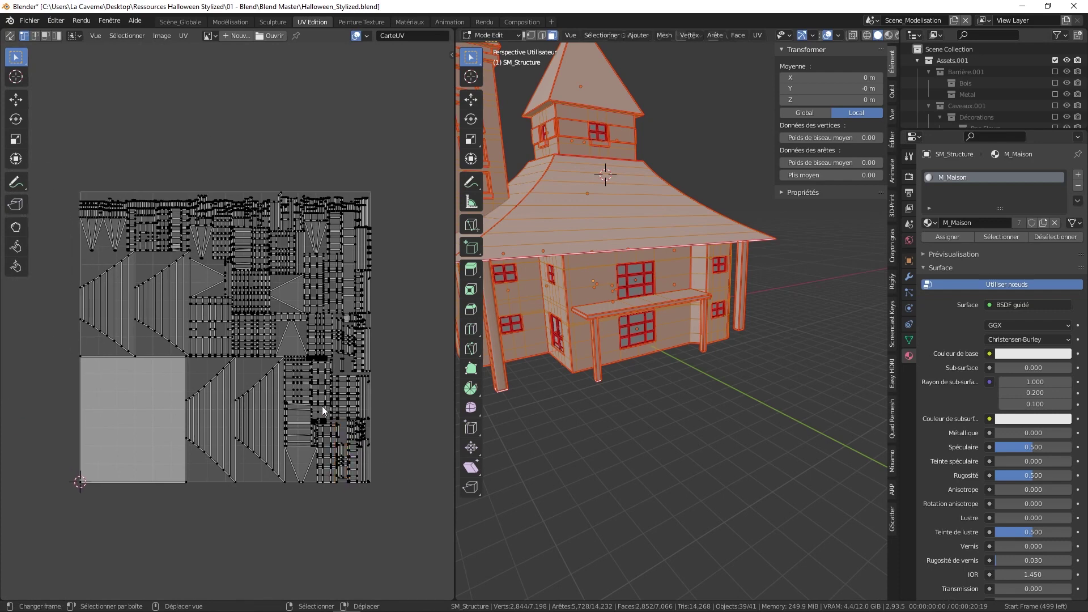
key(a)
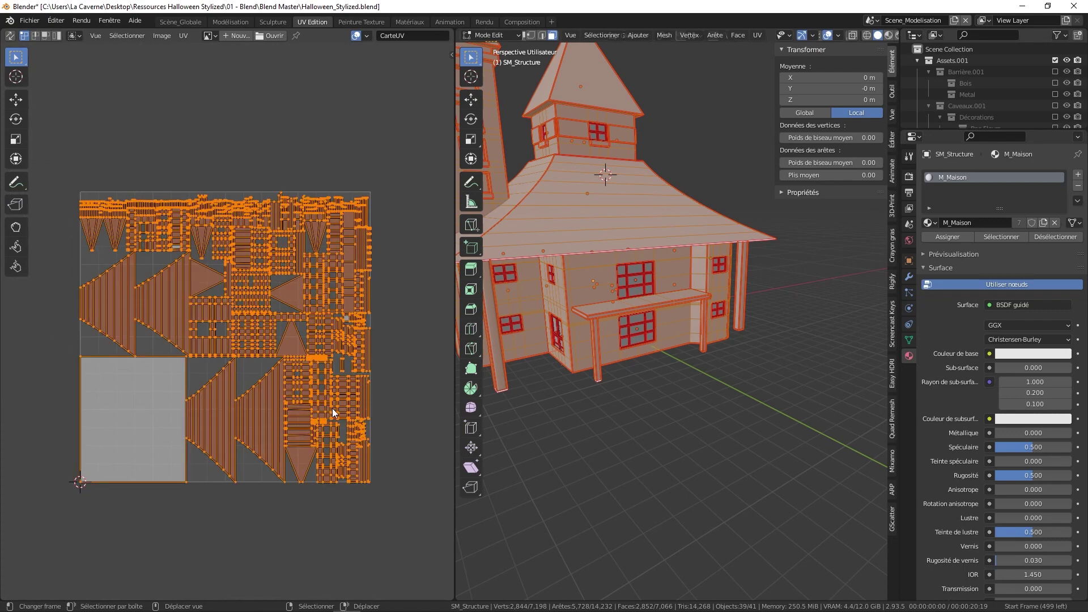
key(u)
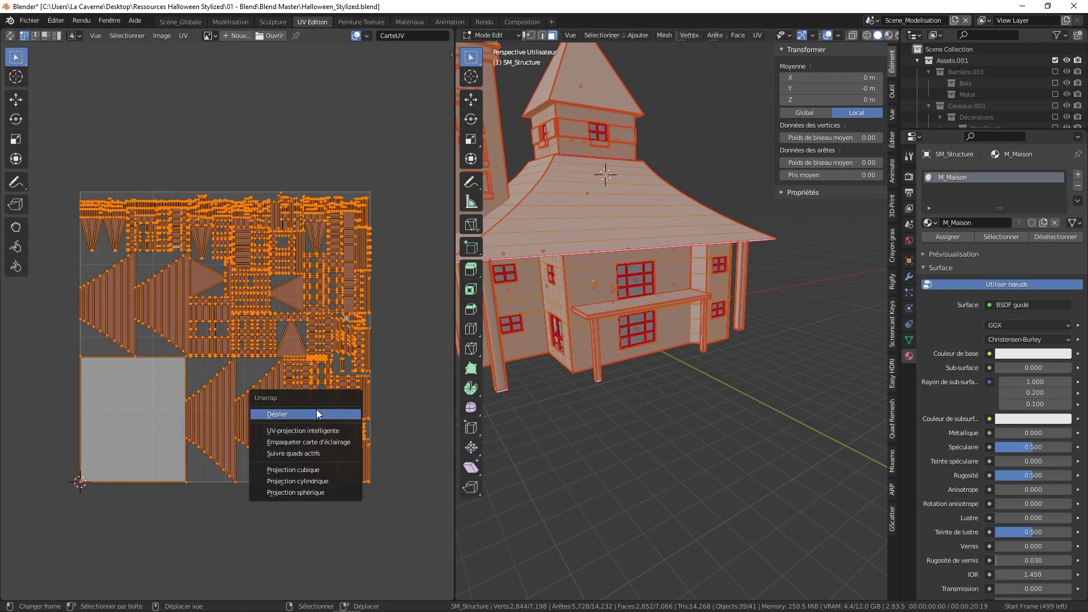
click(317, 411)
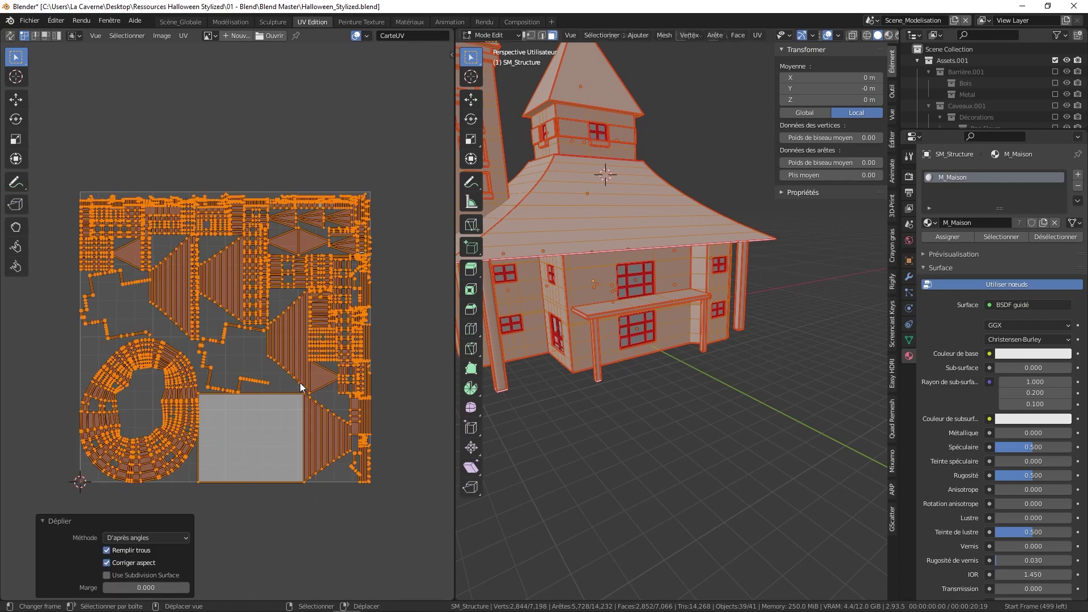
- Select only the large ring-shaped UV island and the thin zigzag islands in the new layout
key(alt+a)
key(l)
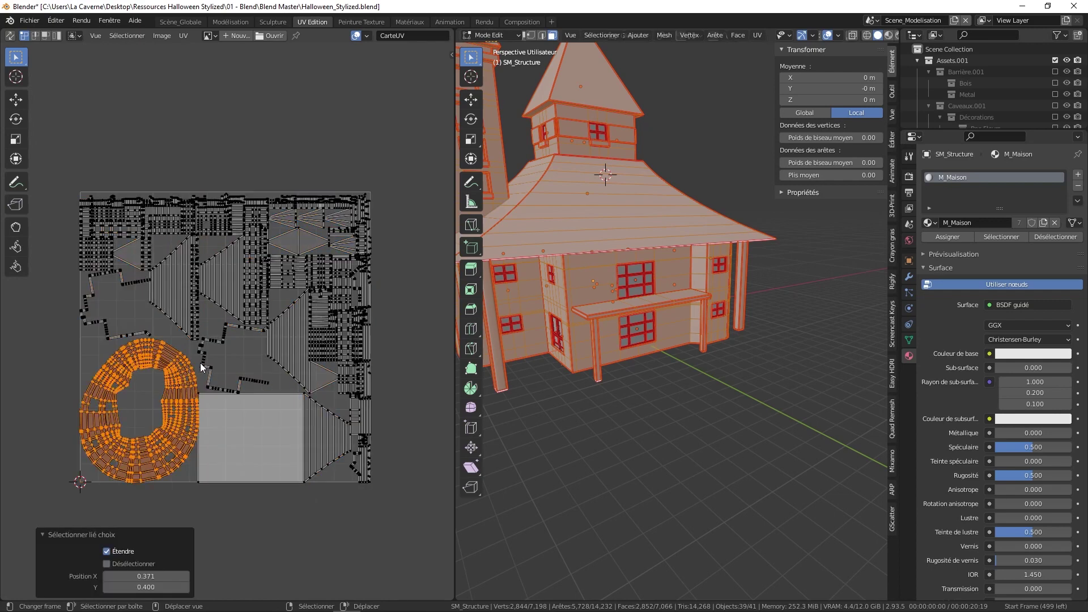
key(l)
key(l)
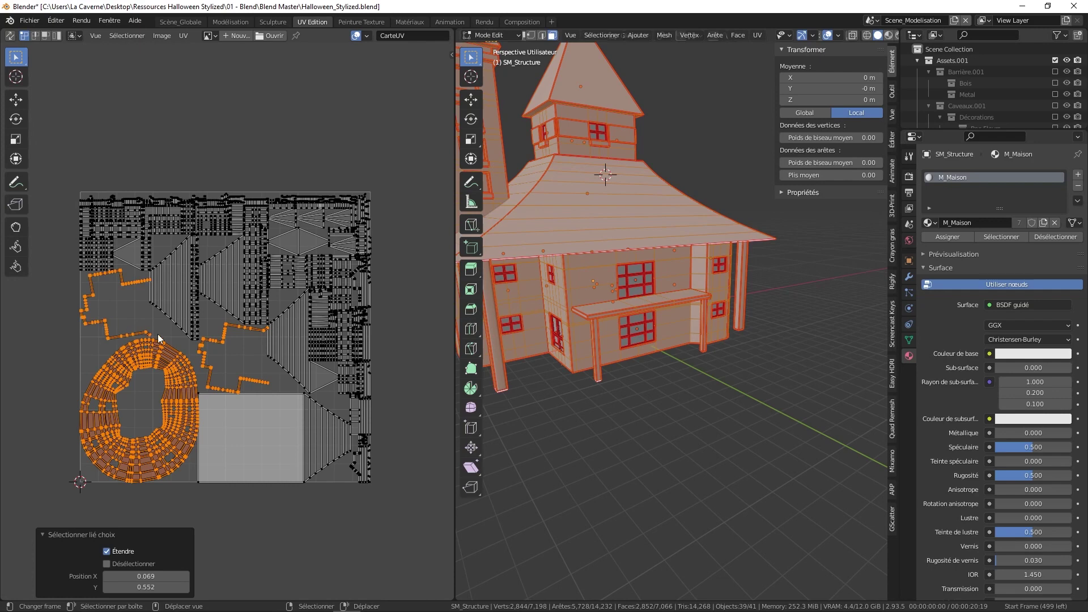
scroll(230, 387, up, 1)
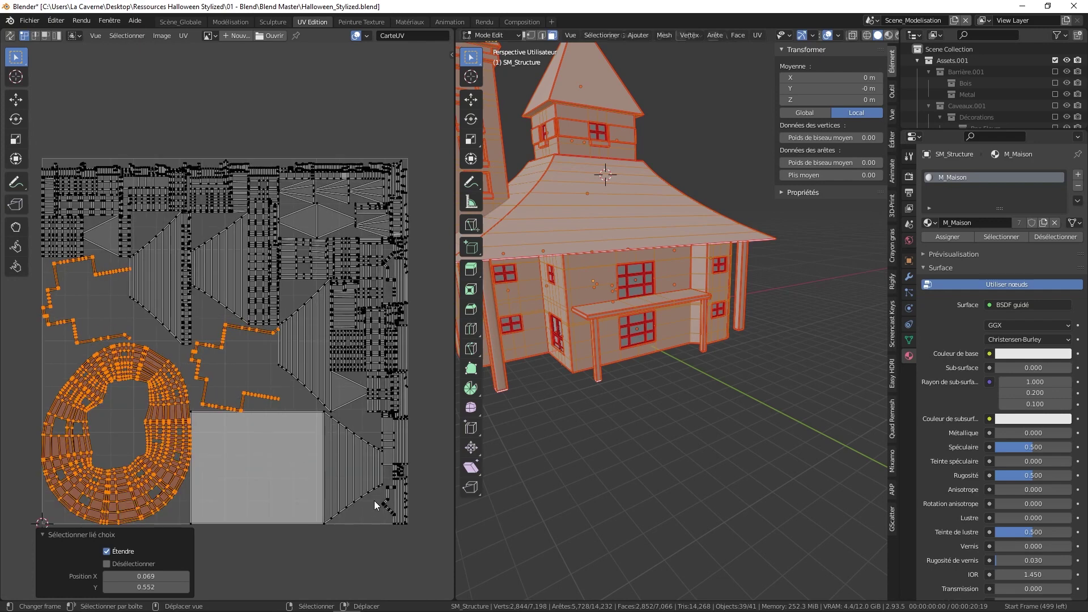
key(l)
scroll(383, 496, up, 2)
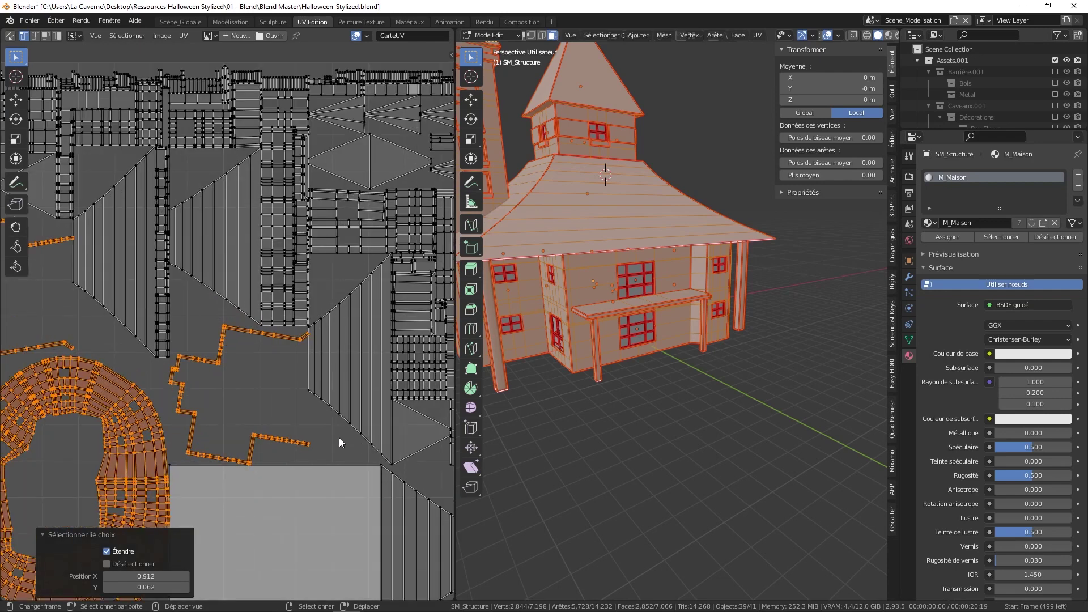
middle_drag(340, 442, 212, 523)
key(l)
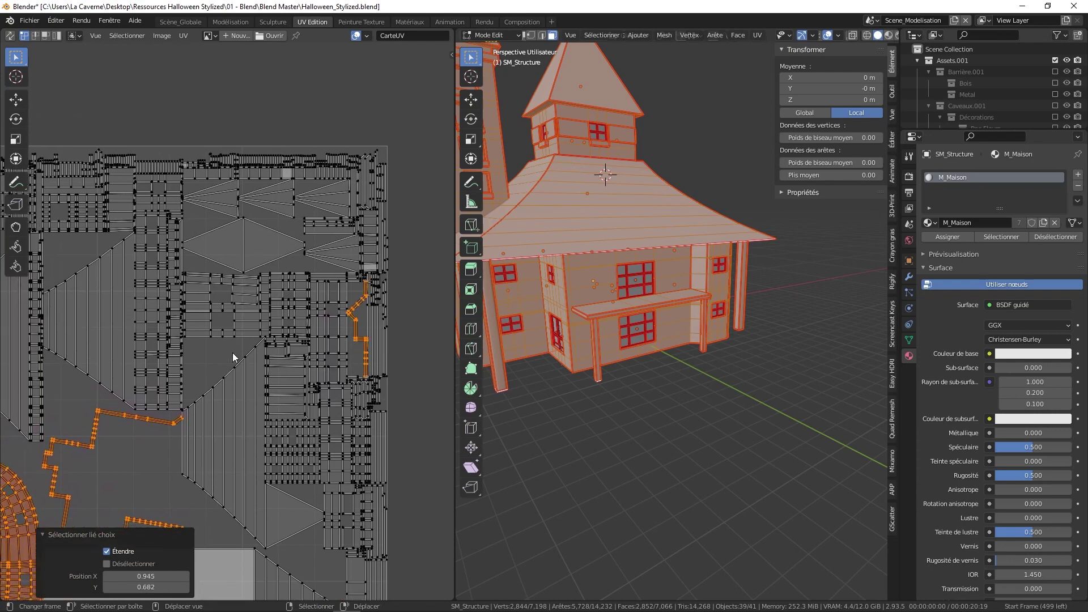
- Scale the selected ring-shaped and zigzag UV islands to 0
scroll(234, 357, up, 2)
middle_drag(238, 386, 374, 294)
scroll(362, 294, down, 3)
text(s.)
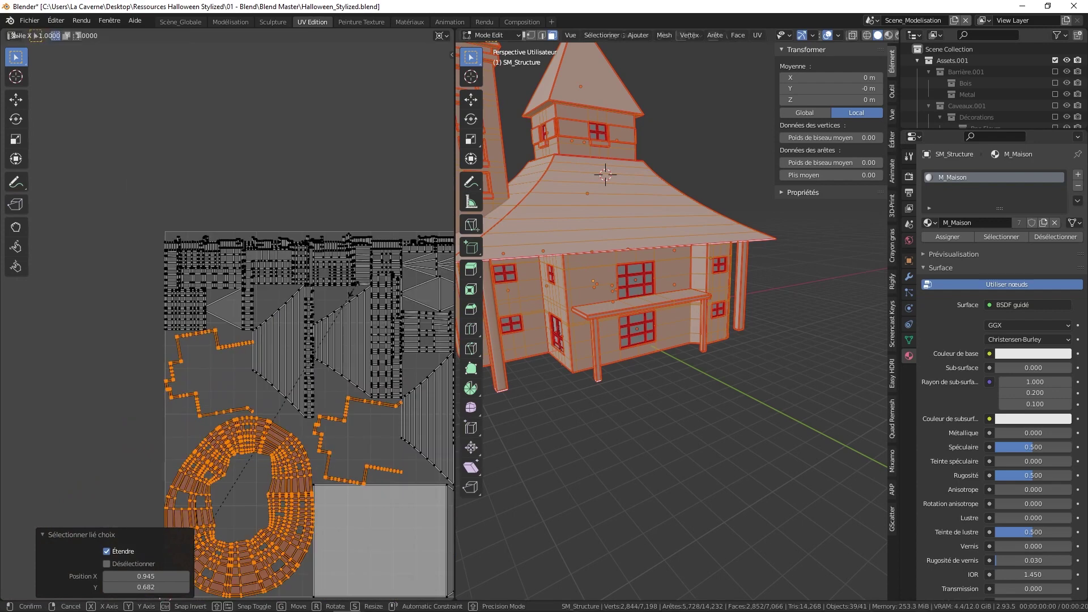
text(0)
key(Return)
- Select all UVs, pack the islands to fill the UV square, and check the packed layout
key(a)
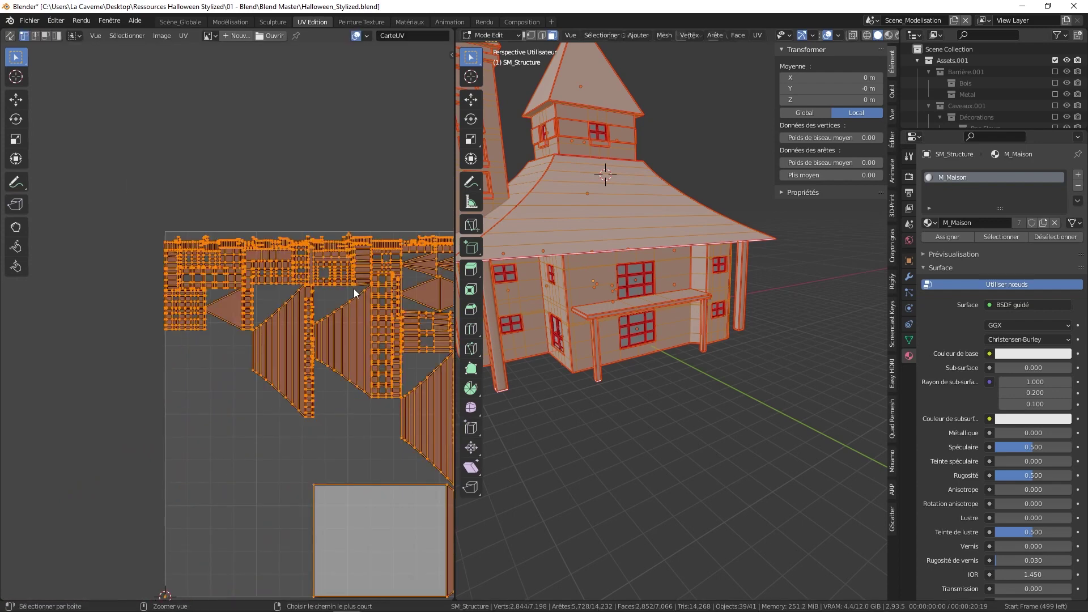
key(ctrl+p)
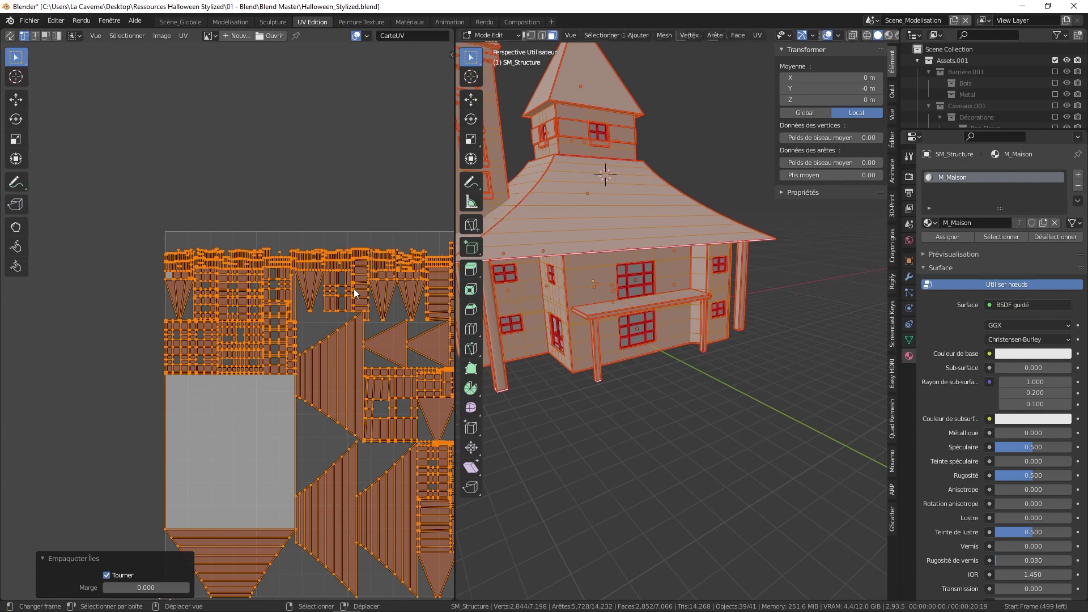
scroll(309, 289, down, 4)
scroll(246, 382, up, 7)
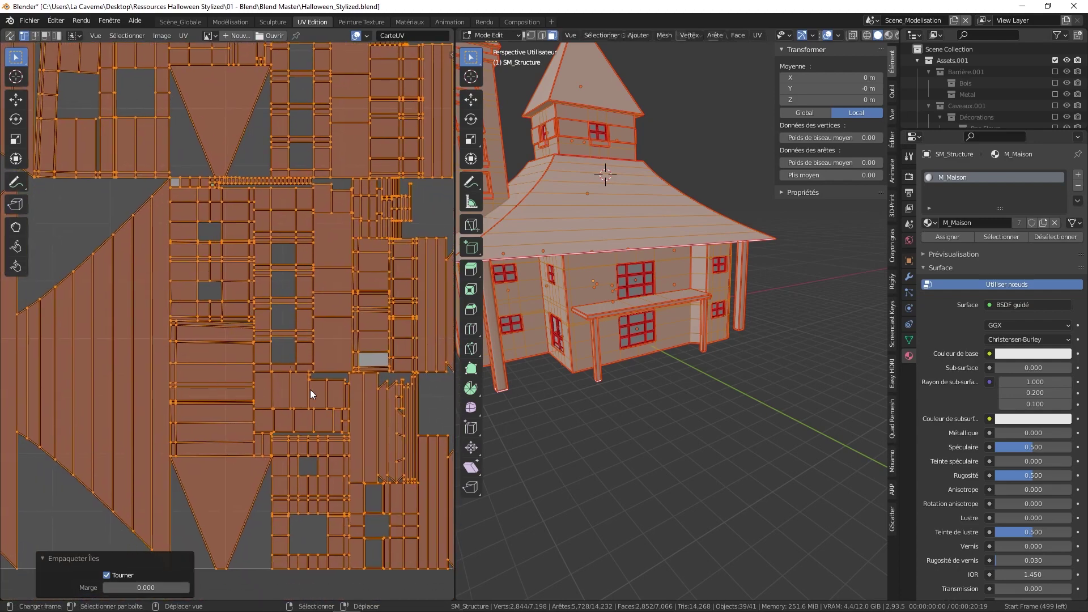
scroll(316, 364, down, 3)
scroll(318, 204, up, 3)
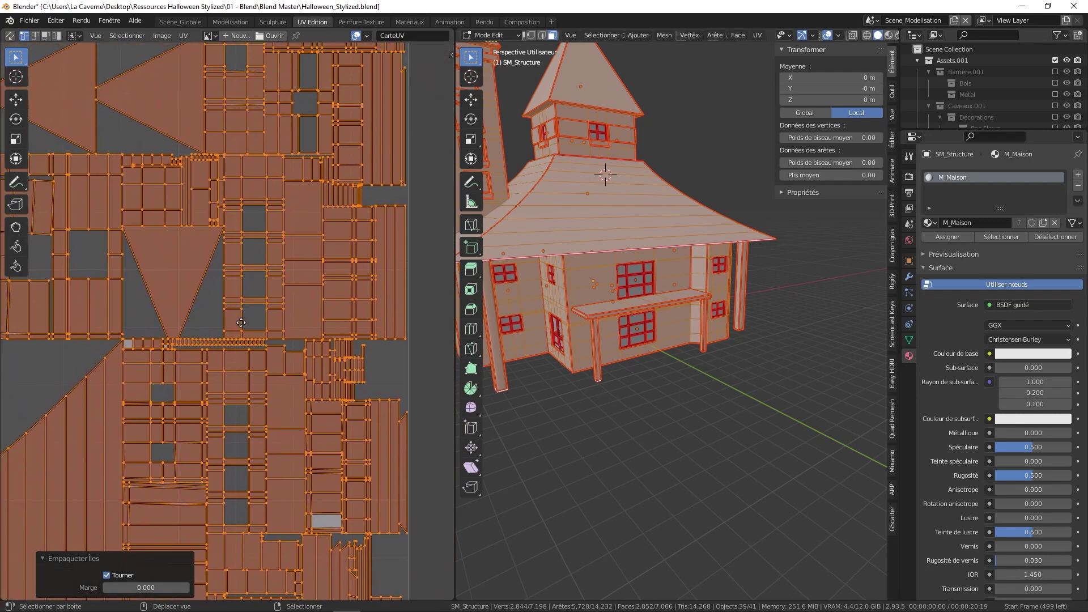
- Examine the packed M_Maison UV islands across the whole layout, then deselect all UVs
scroll(252, 389, down, 2)
scroll(218, 291, up, 3)
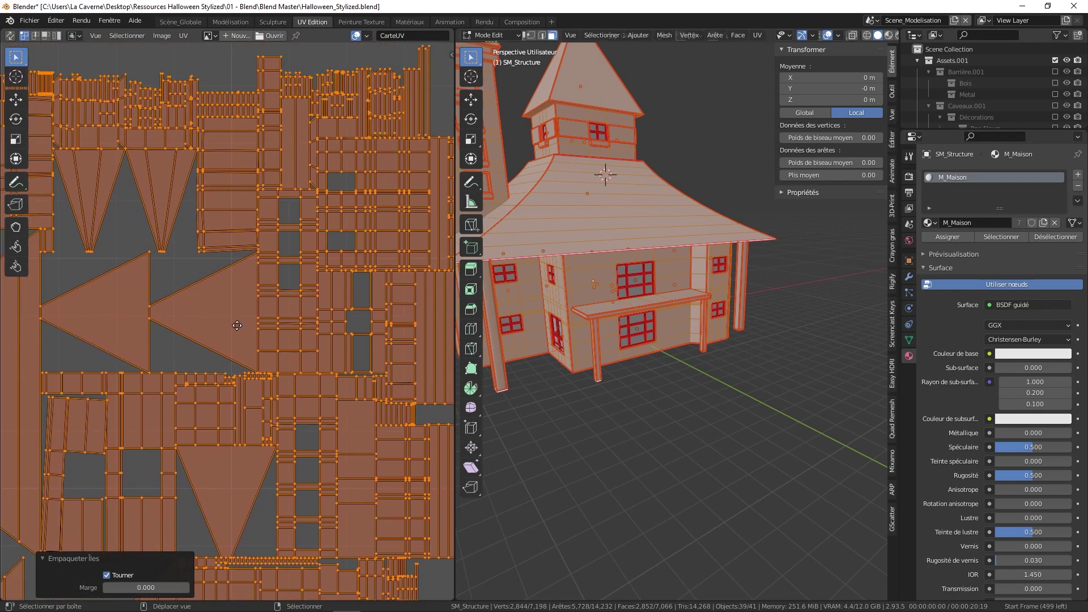
middle_drag(200, 323, 309, 278)
middle_drag(281, 339, 272, 330)
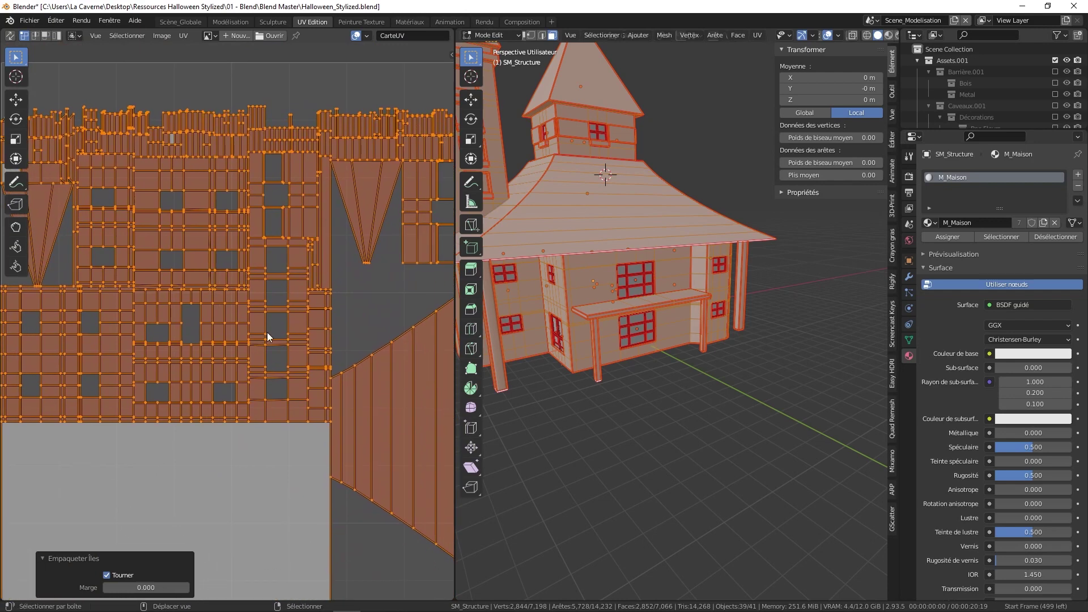
key(alt+a)
- Select only the seam-bounded wall faces of the upper turret and inspect their UV island
key(a)
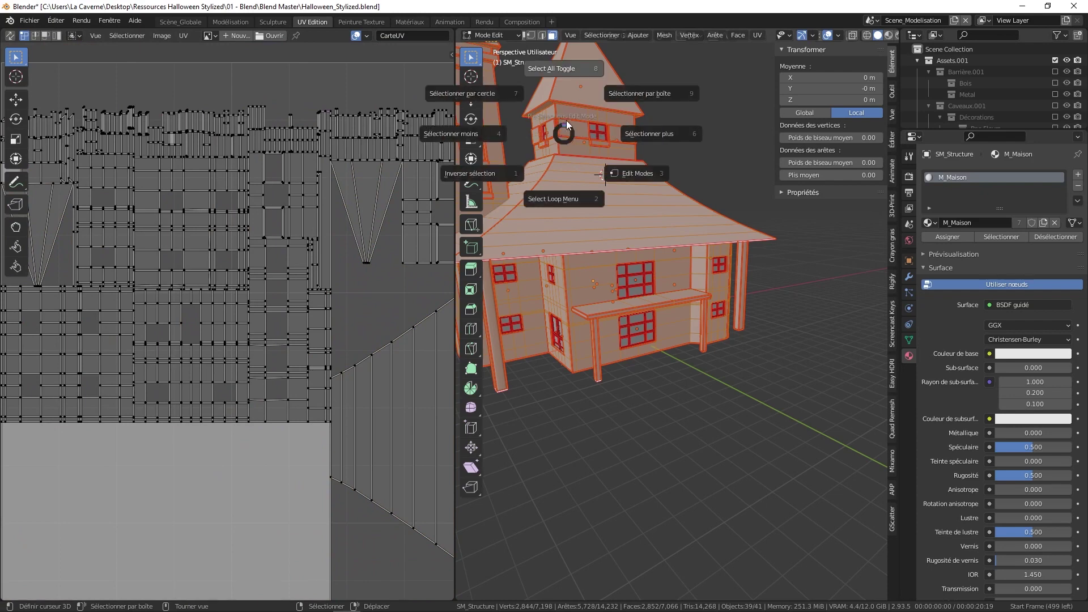
click(567, 106)
key(l)
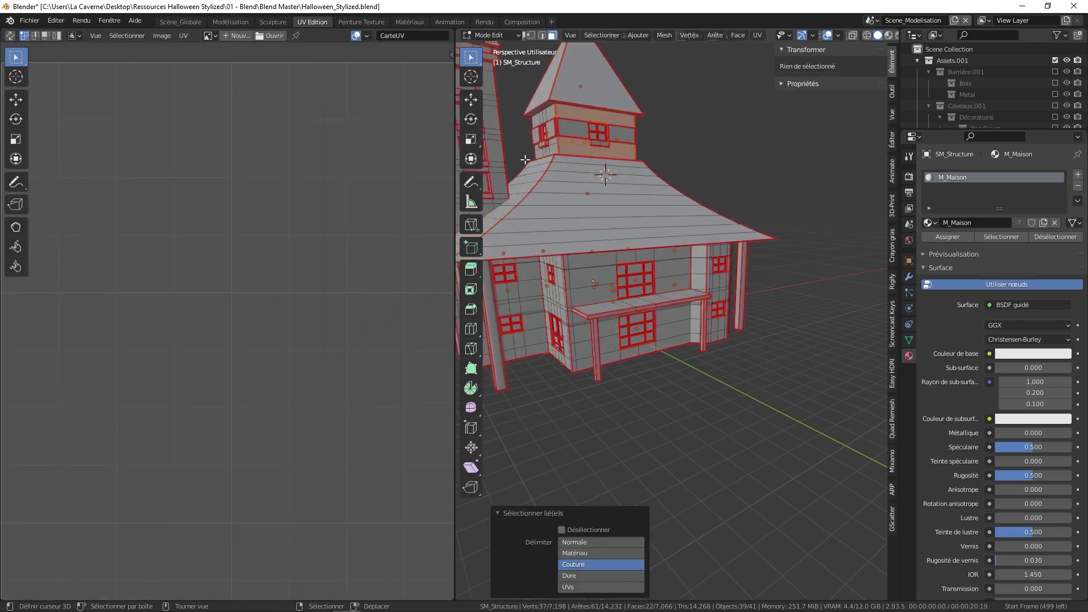
scroll(326, 381, down, 5)
scroll(247, 430, up, 4)
scroll(270, 396, up, 3)
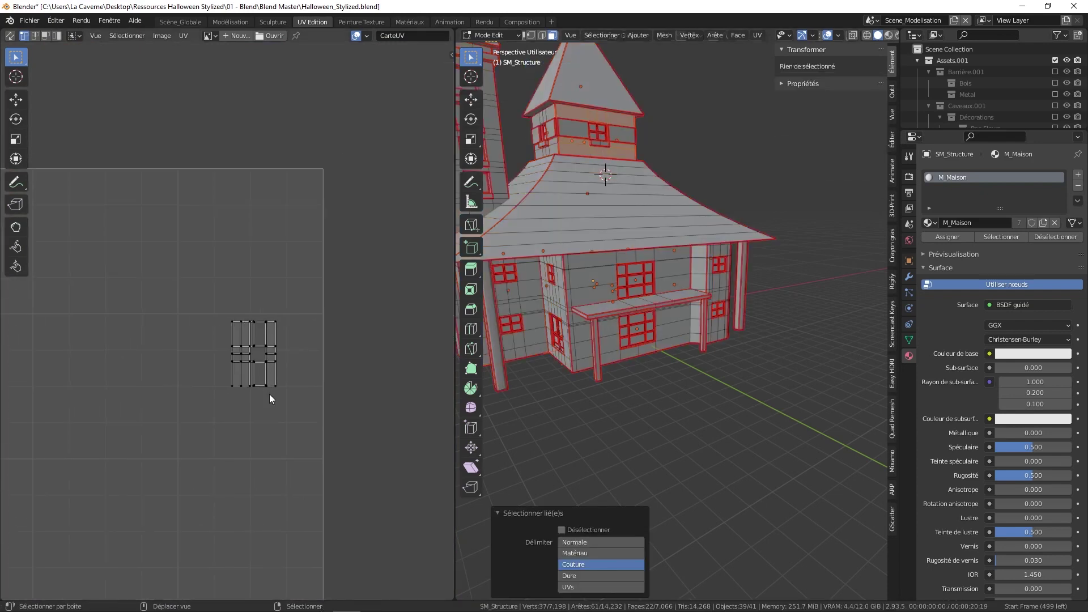
key(a)
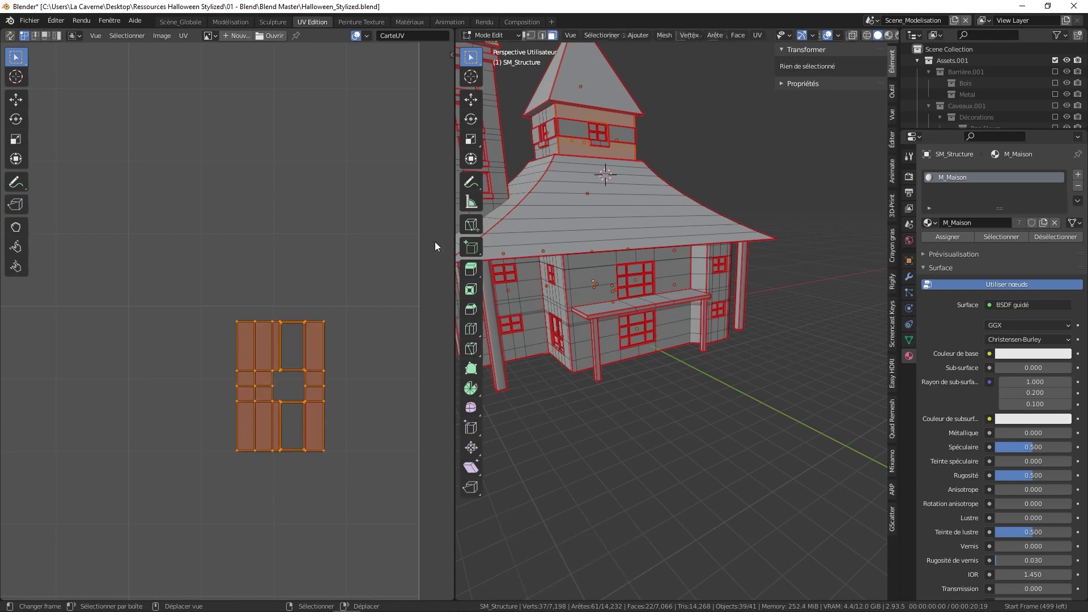
- Return to Object Mode and export the selected house meshes as FBX, overwriting SM_Maison.fbx
key(Tab)
key(z)
click(628, 164)
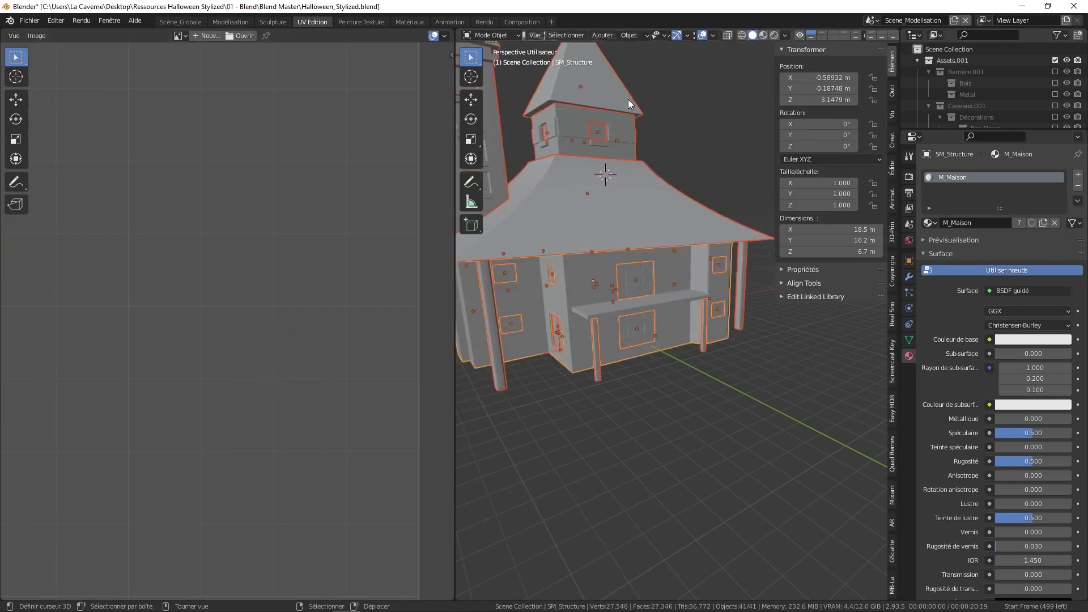
click(30, 20)
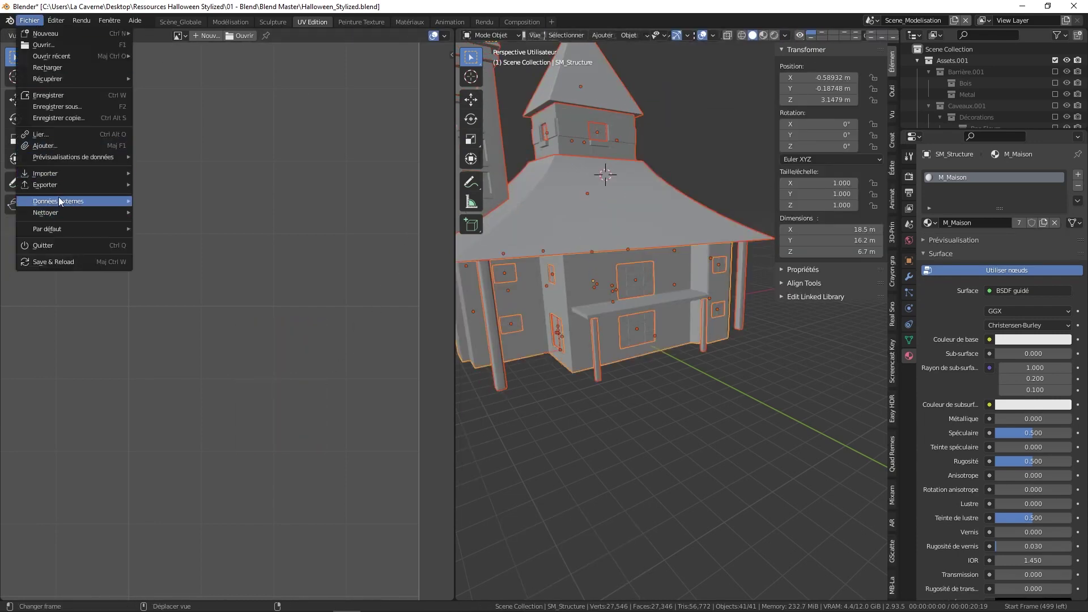
mouse_move(63, 185)
click(162, 277)
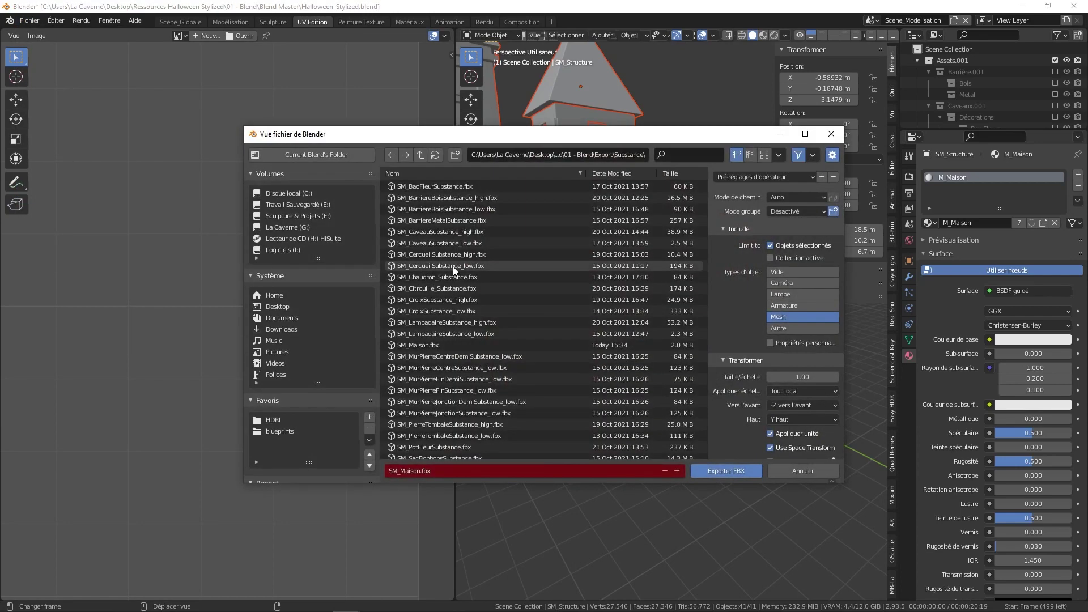
click(419, 346)
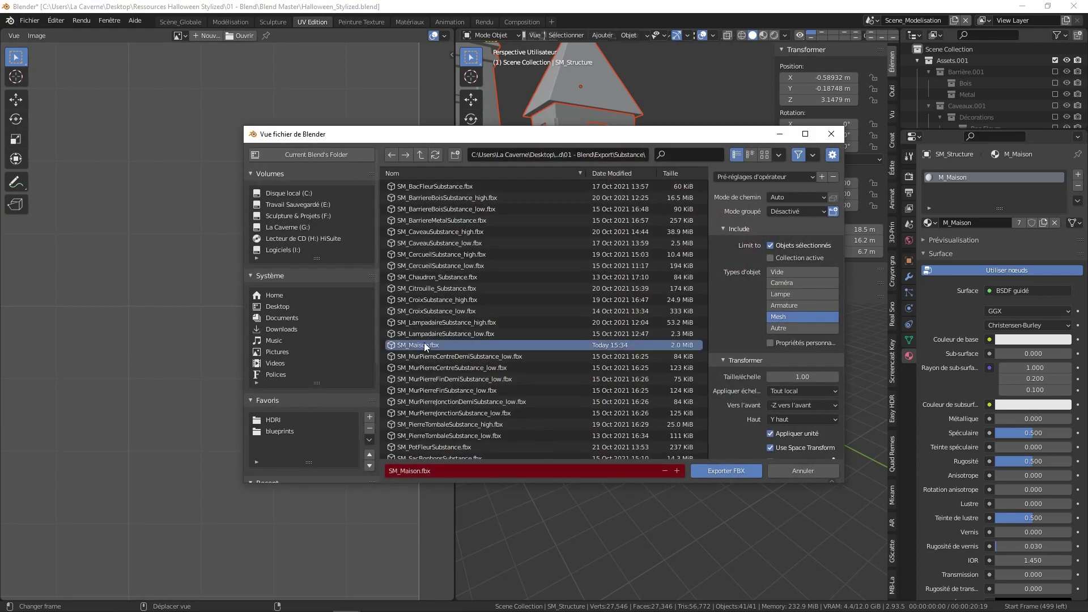
click(726, 472)
- Switch to Substance 3D Painter, start a new project and choose the re-exported SM_Maison.fbx as its mesh
mouse_move(388, 592)
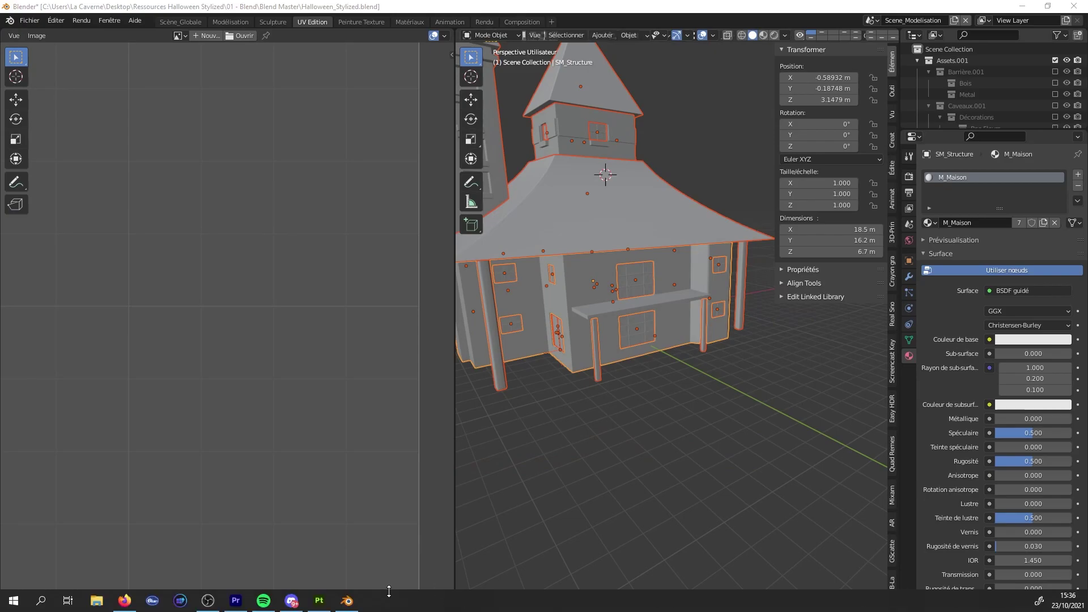
click(319, 600)
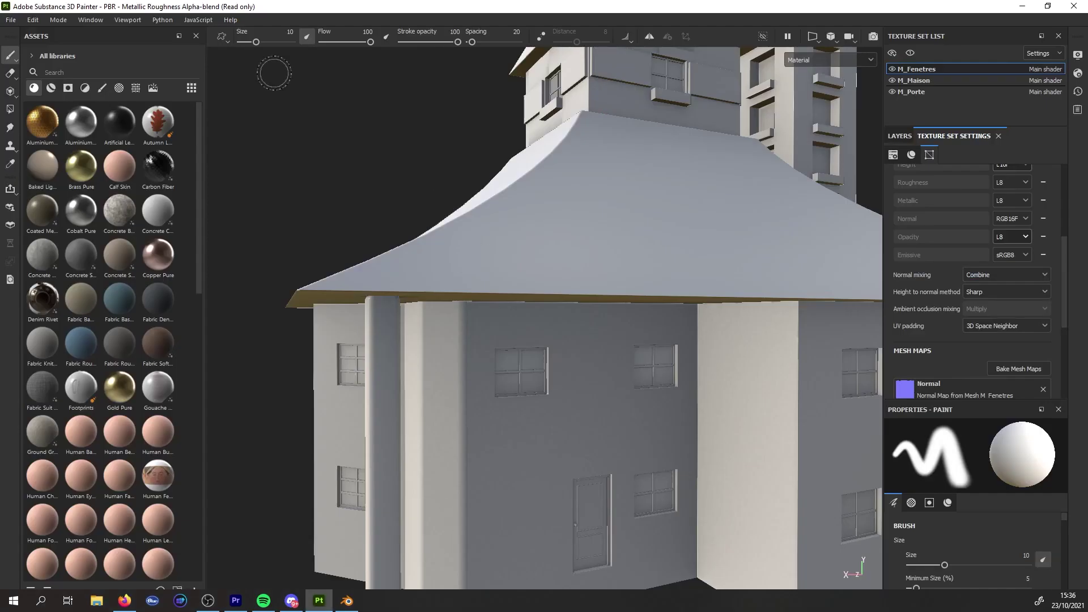
click(11, 20)
click(25, 34)
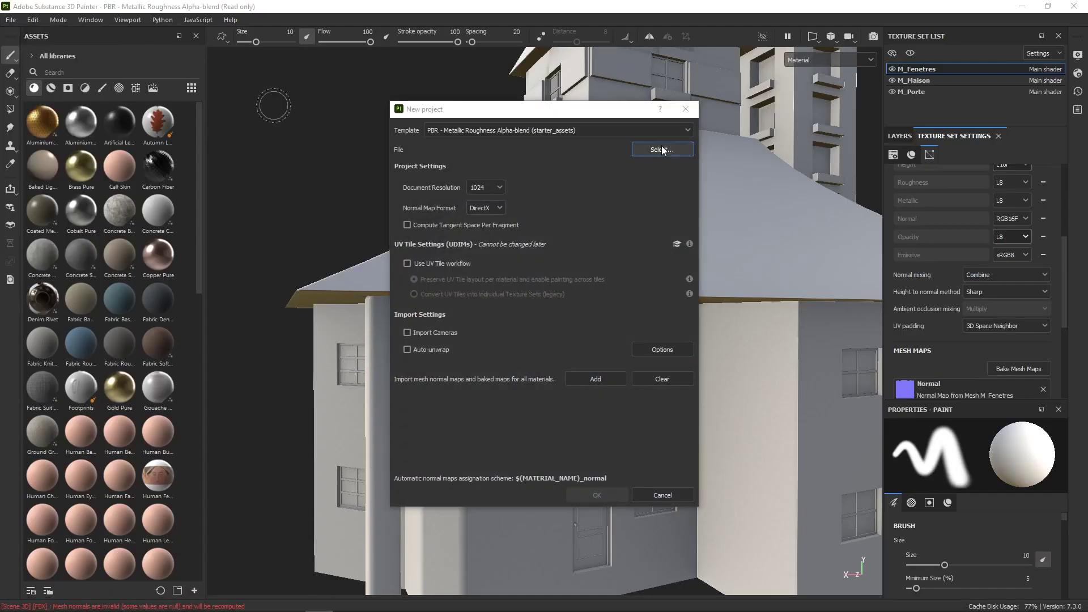
click(662, 150)
scroll(581, 317, down, 3)
click(584, 298)
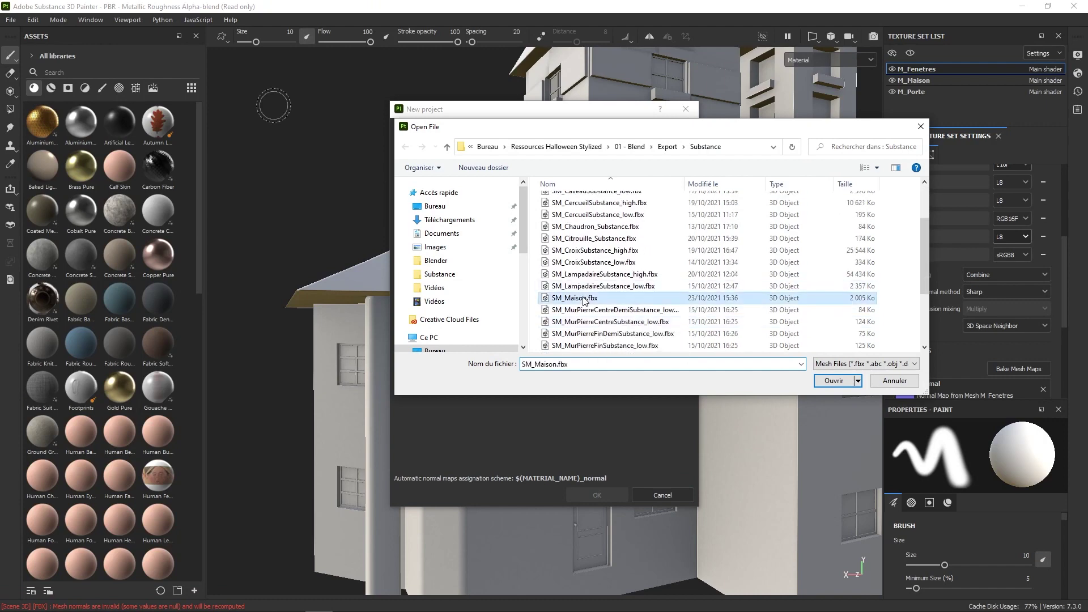
click(834, 380)
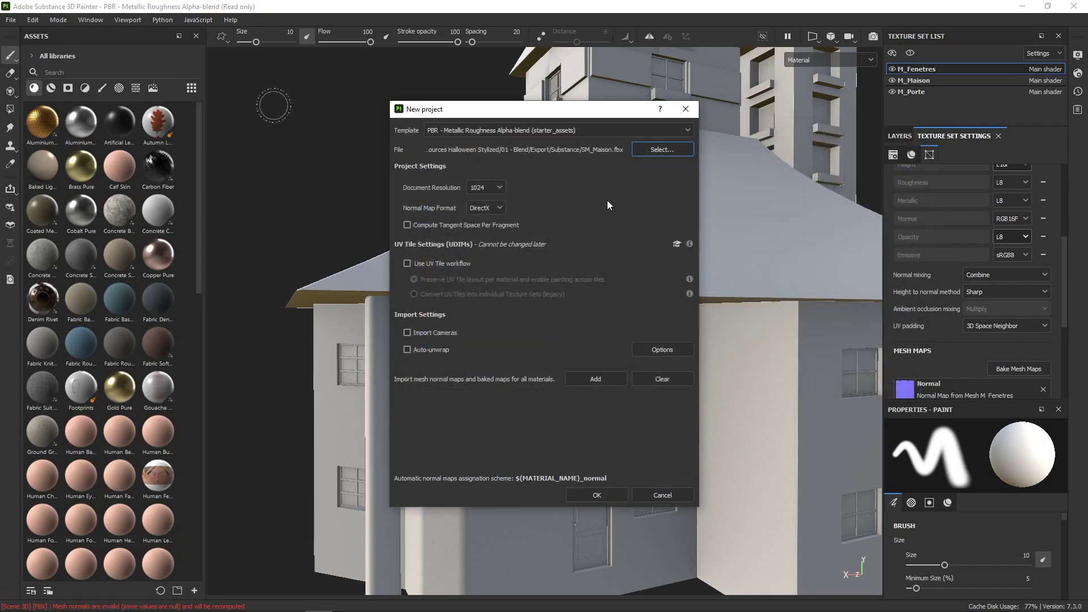
- Set the new project's document resolution to 4096 and create the project
click(485, 188)
click(494, 259)
click(596, 494)
click(516, 332)
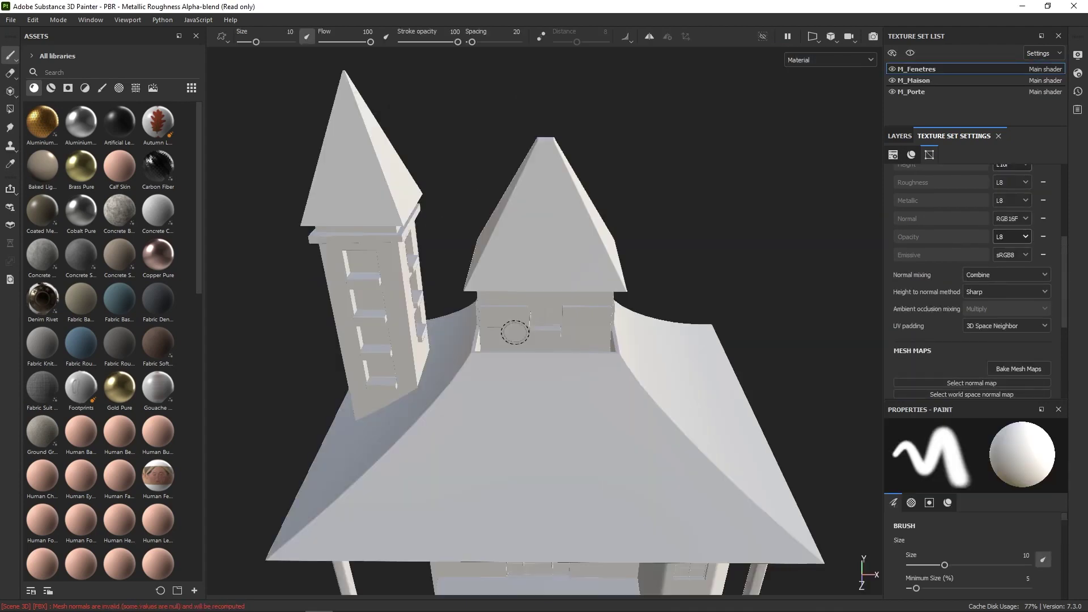
- Bake all mesh maps for every texture set with an output size of 1024
click(1019, 368)
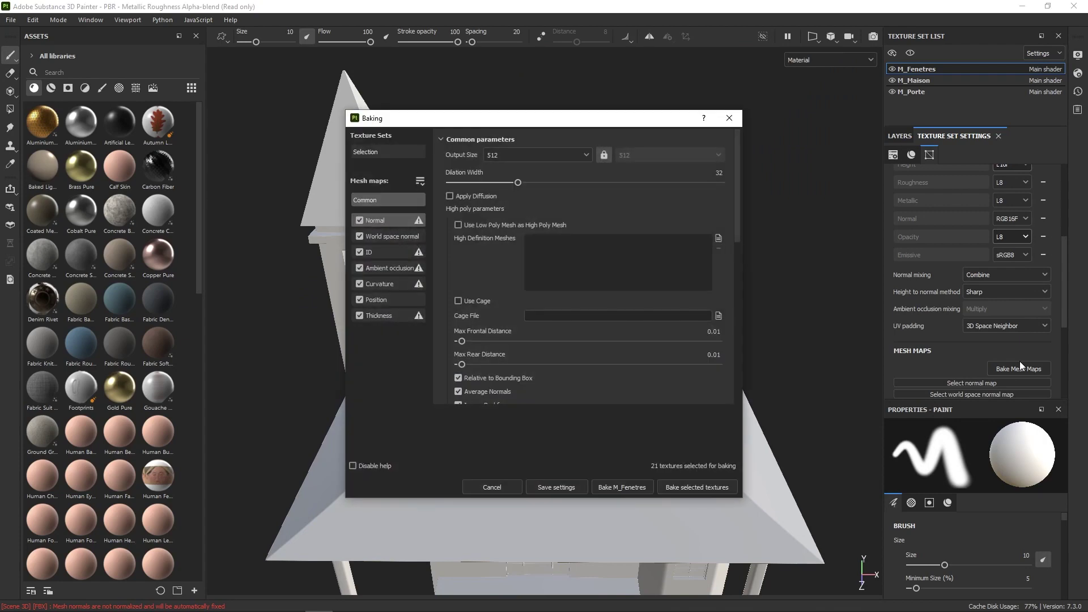
click(522, 153)
click(513, 232)
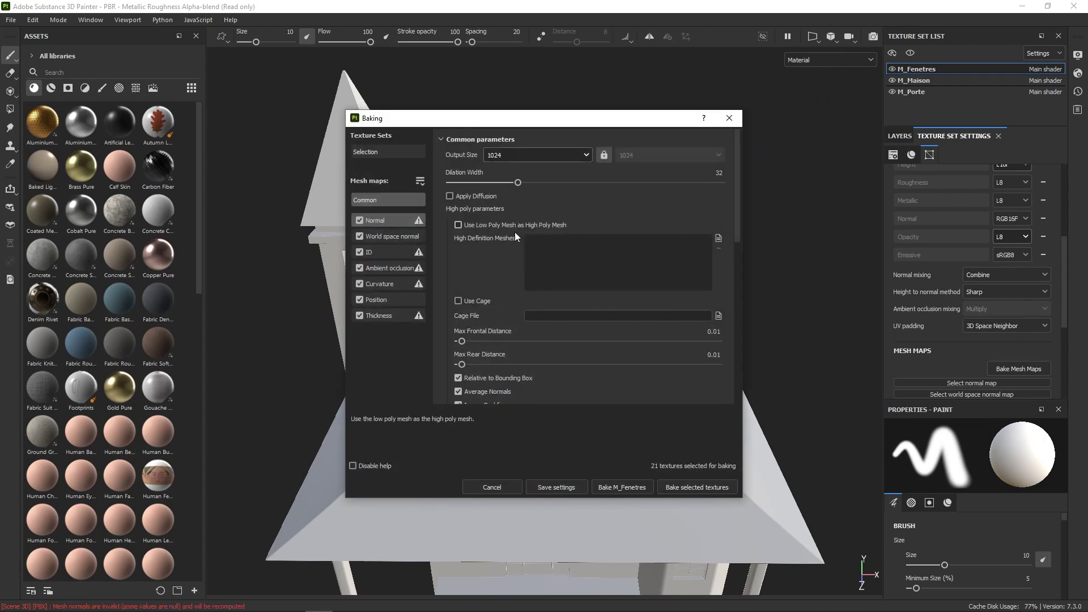
click(710, 489)
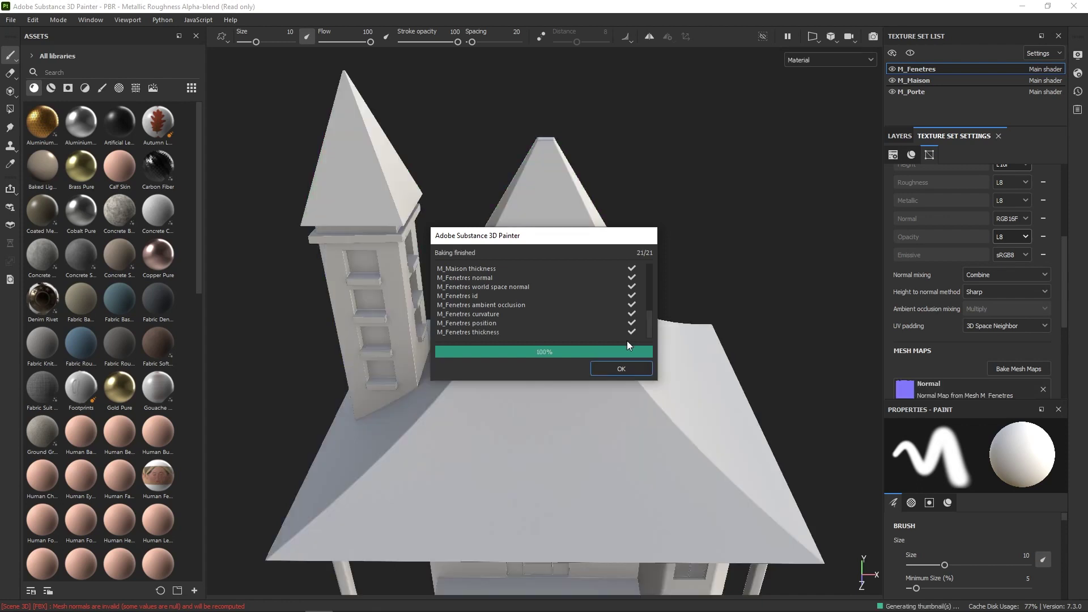
click(624, 369)
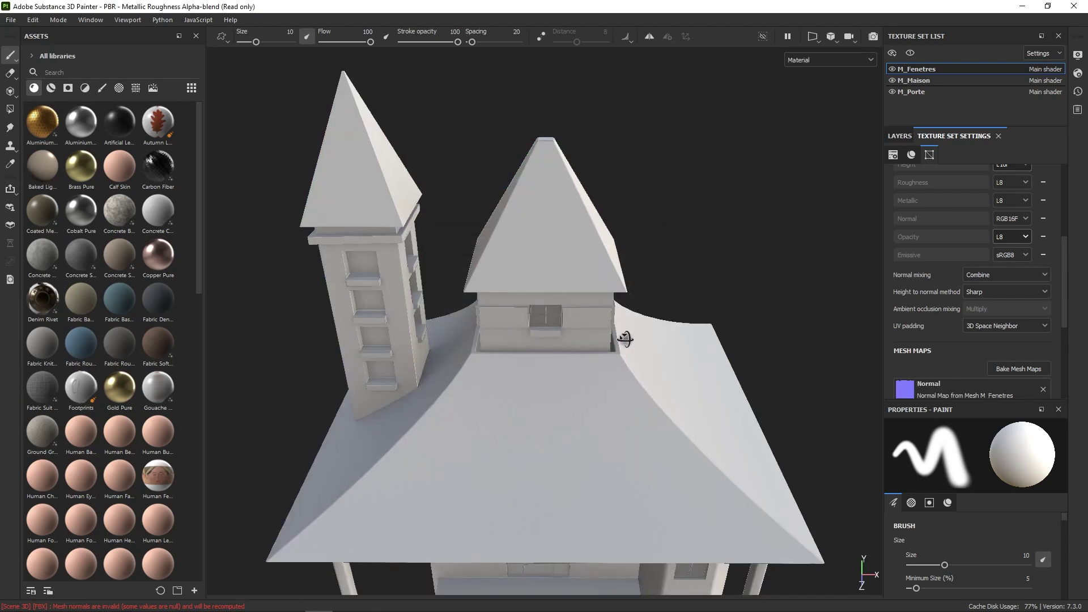
- Inspect the baked house from several sides, checking the tall tower, upper turret, roofs and walls
alt+drag(626, 339, 680, 354)
alt+right_drag(681, 353, 558, 351)
alt+middle_drag(559, 352, 655, 350)
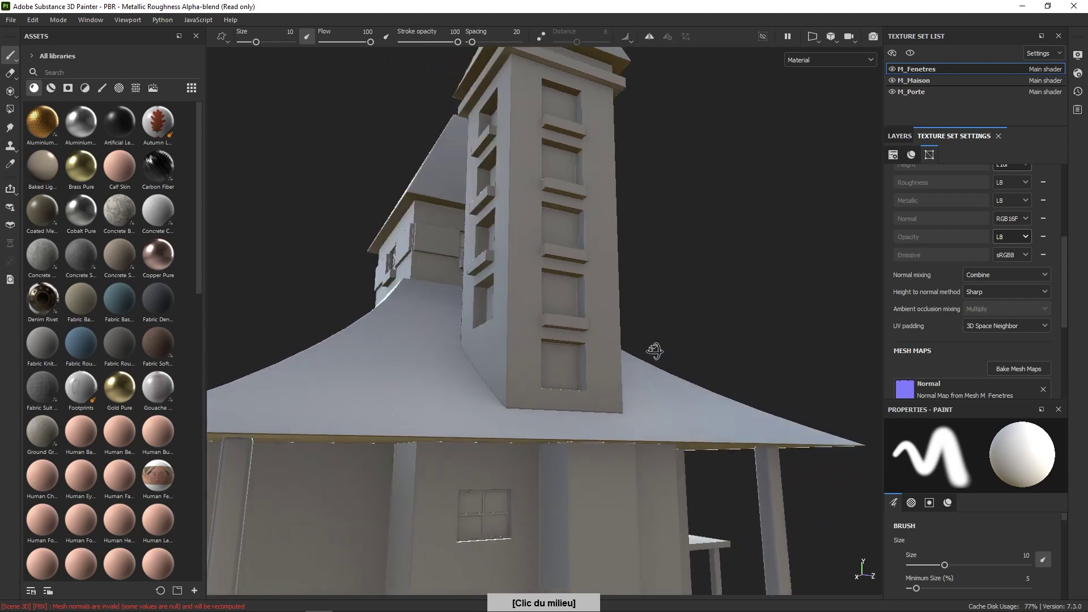
alt+right_drag(655, 350, 632, 357)
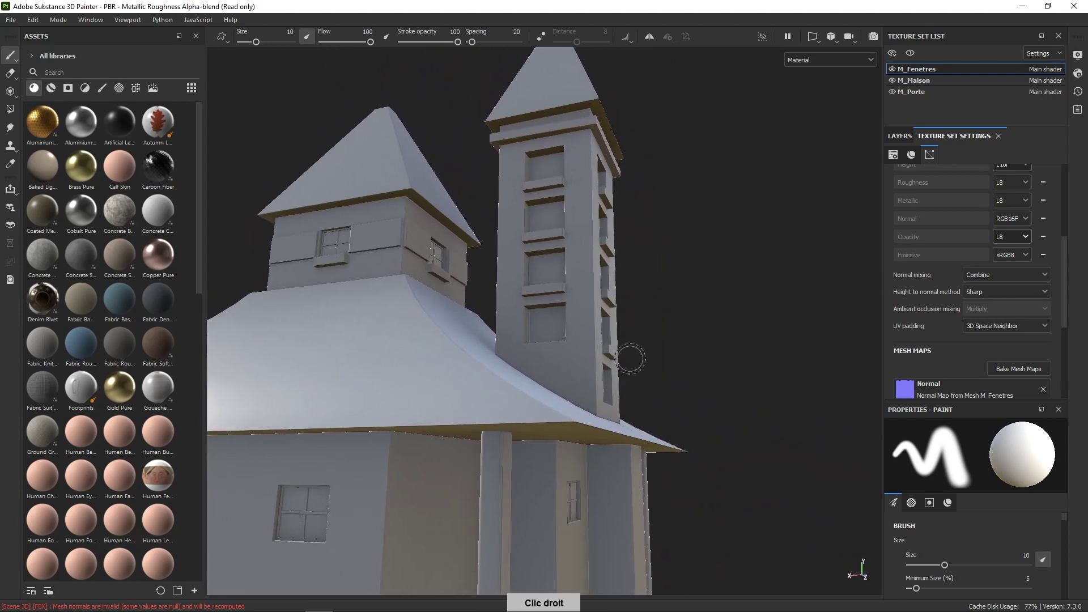
alt+middle_drag(646, 349, 624, 376)
alt+drag(624, 377, 601, 319)
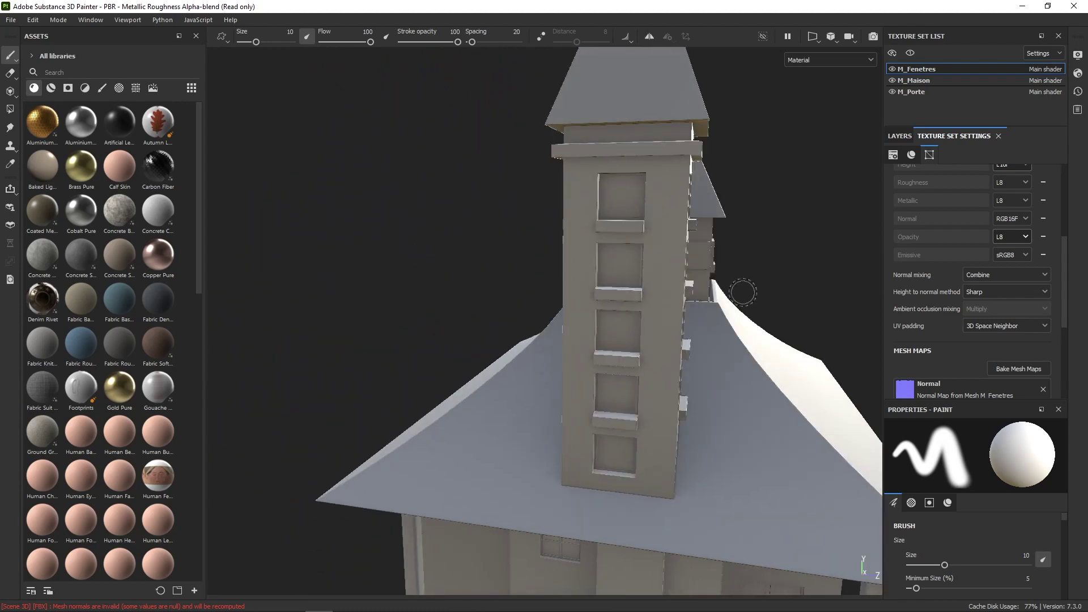
alt+right_drag(743, 292, 753, 323)
alt+middle_drag(753, 323, 703, 315)
alt+drag(703, 315, 588, 309)
alt+drag(715, 293, 598, 313)
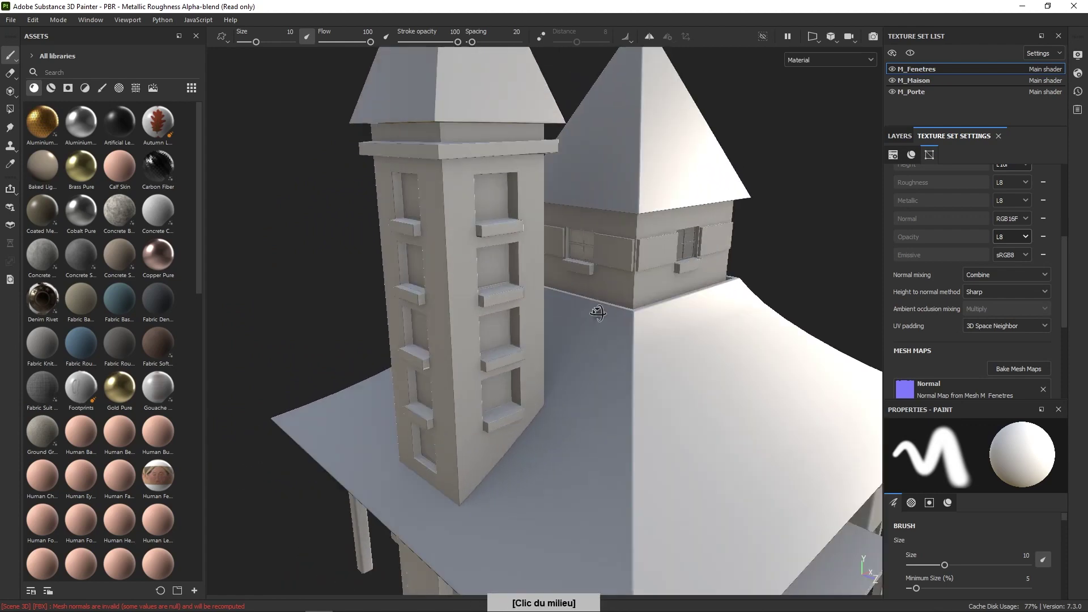
alt+middle_drag(598, 312, 627, 369)
alt+right_drag(627, 369, 636, 338)
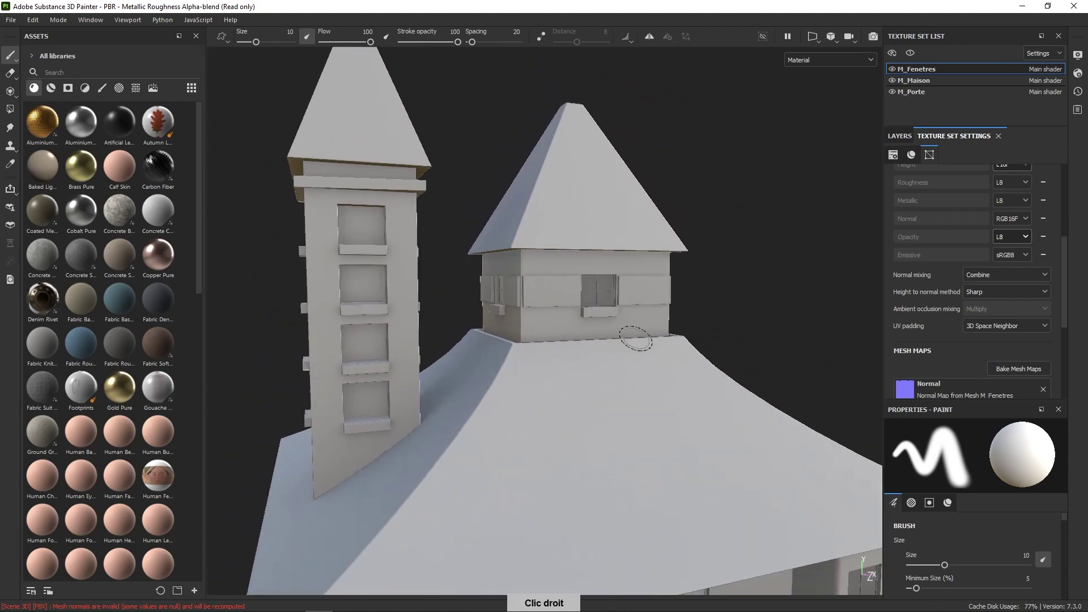
alt+middle_drag(636, 338, 646, 269)
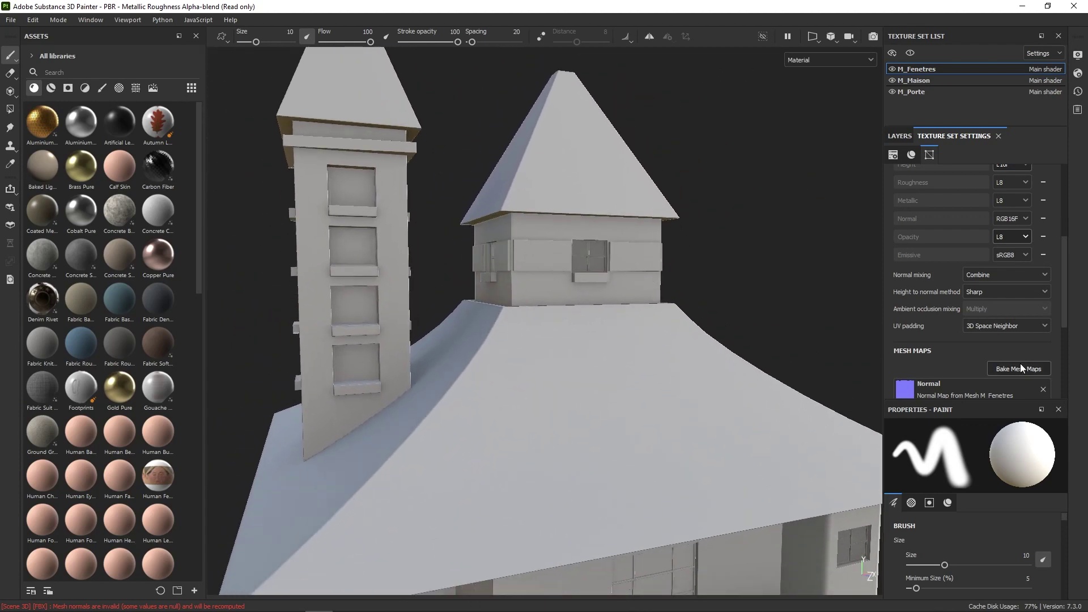
- Remove the Metallic and Opacity channels from the M_Fenetres texture set
drag(1064, 294, 1021, 178)
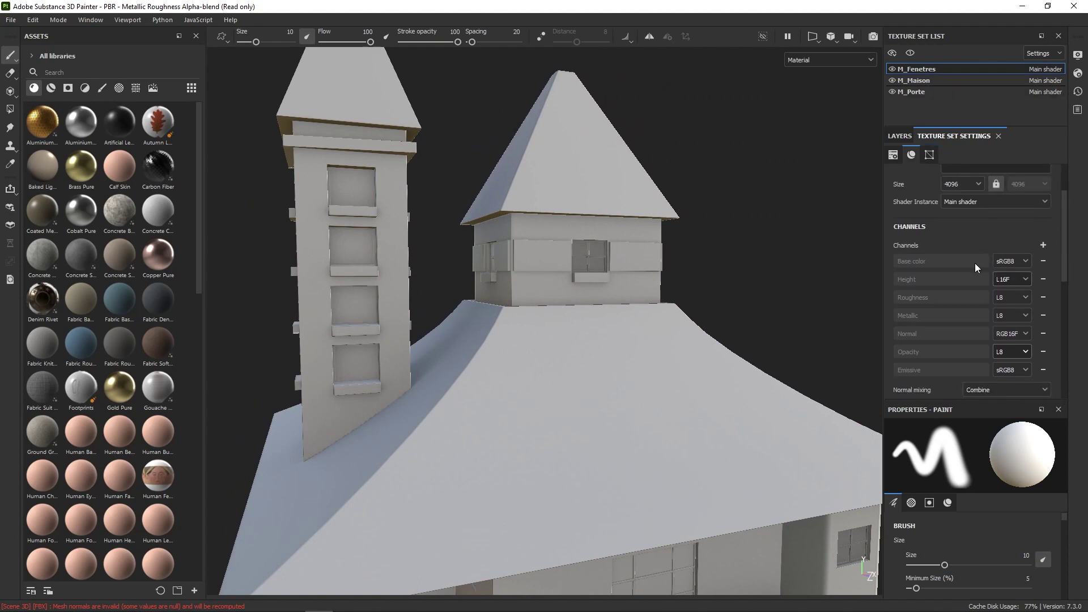
drag(1064, 270, 1042, 274)
click(1043, 310)
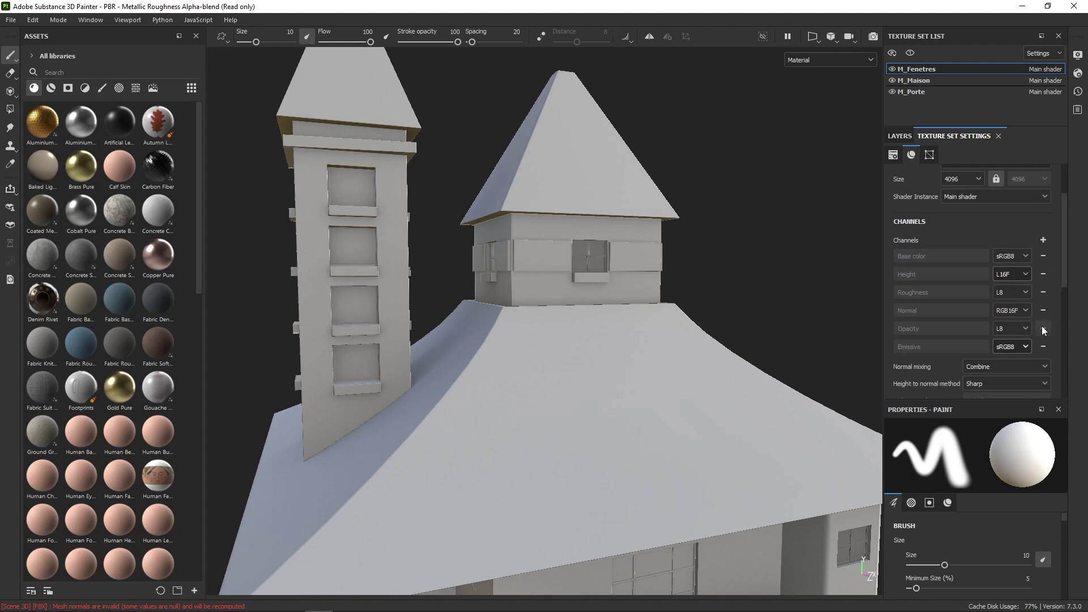
click(1043, 328)
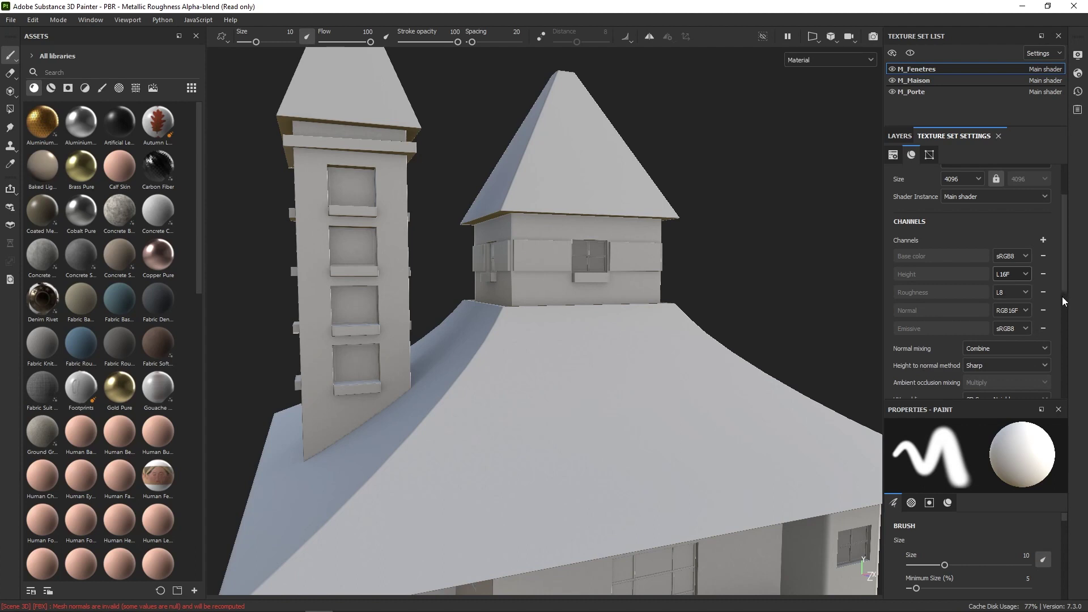
- Set M_Fenetres' Roughness to L16 and add Ambient occlusion and Specular level channels, both in L16 format
click(1021, 292)
click(1008, 341)
click(1043, 240)
click(1045, 249)
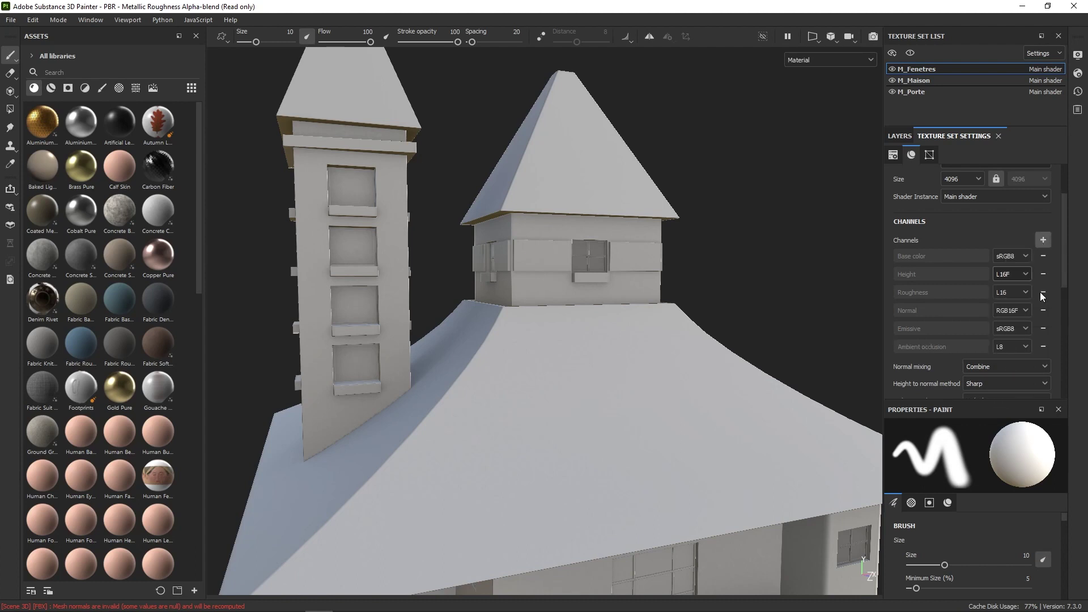
click(1024, 345)
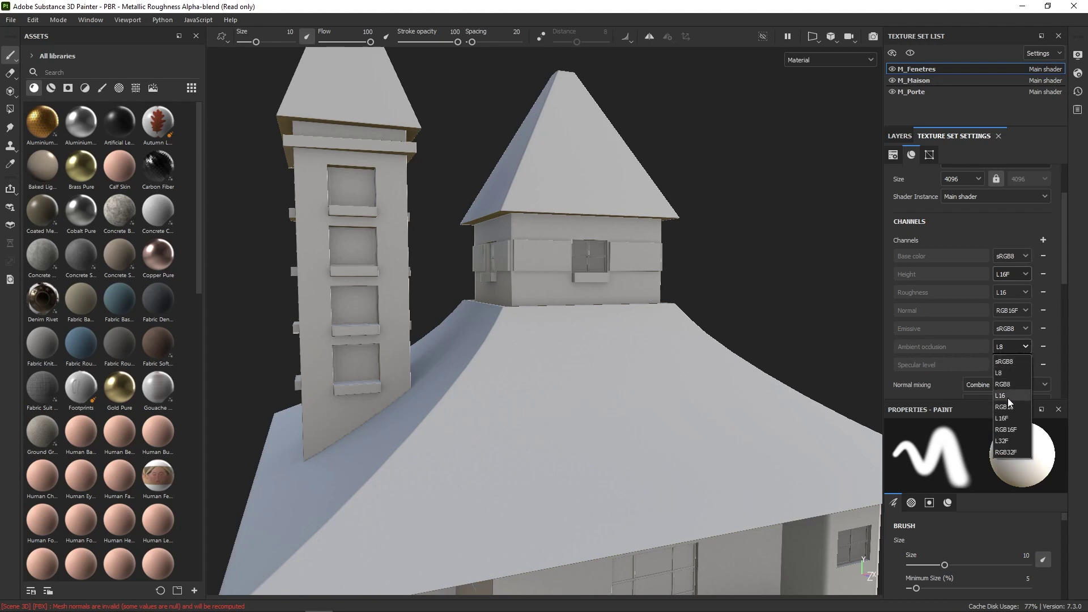
click(1008, 397)
click(1014, 366)
click(1012, 406)
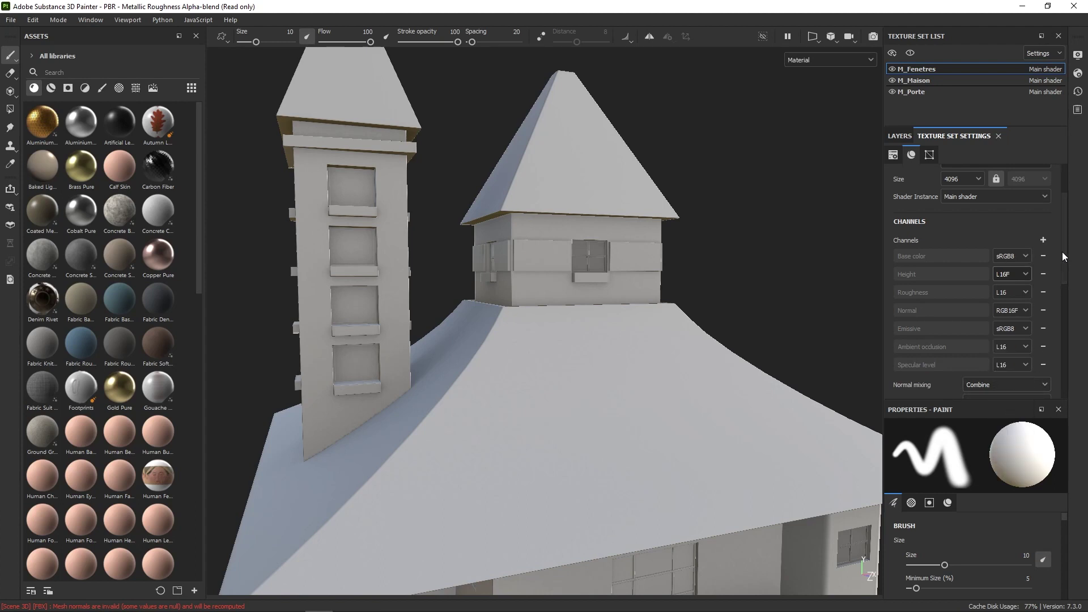
- Remove the Emissive, Opacity and Metallic channels from the M_Maison texture set
click(930, 81)
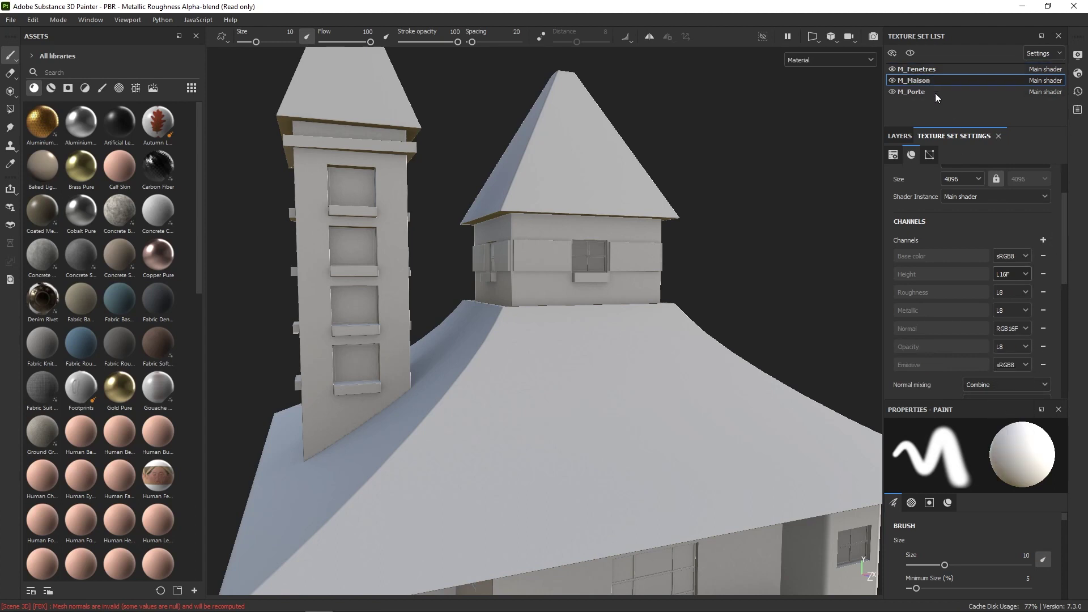
click(1043, 365)
click(1044, 347)
click(1043, 310)
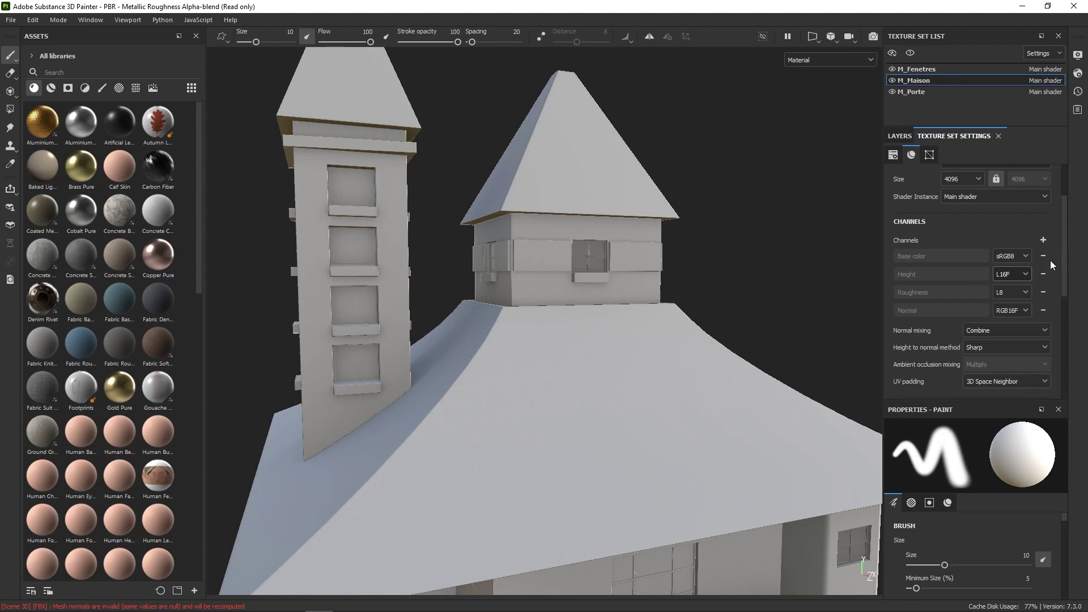
- Add Ambient occlusion and Specular level channels to the M_Maison texture set
click(1043, 239)
click(1043, 249)
click(1044, 239)
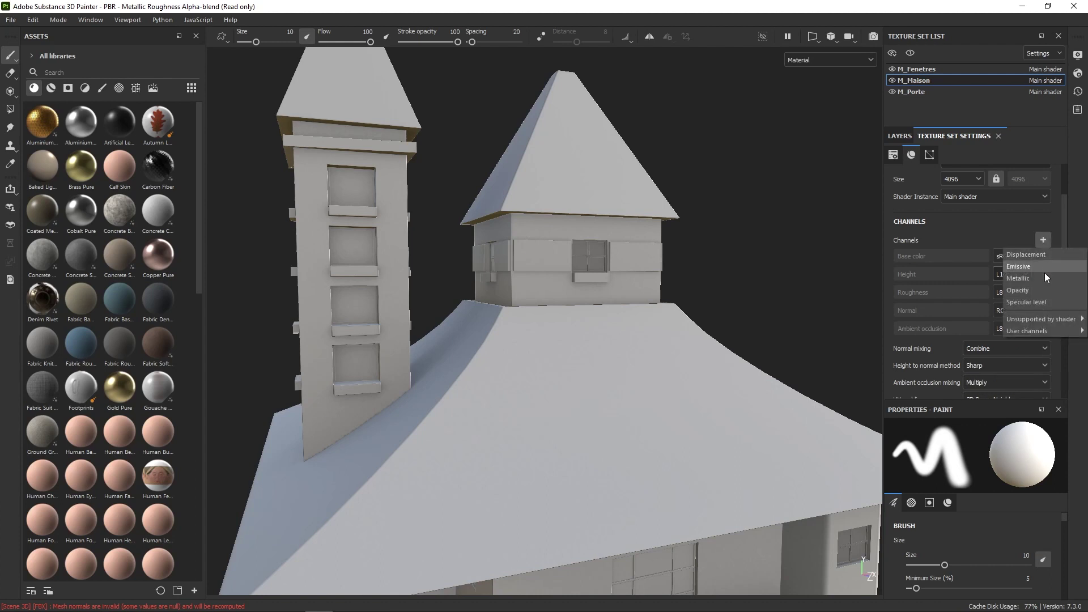
click(1038, 302)
- Set M_Maison's Ambient occlusion, Roughness and Specular level channels to the L16 format
click(1025, 335)
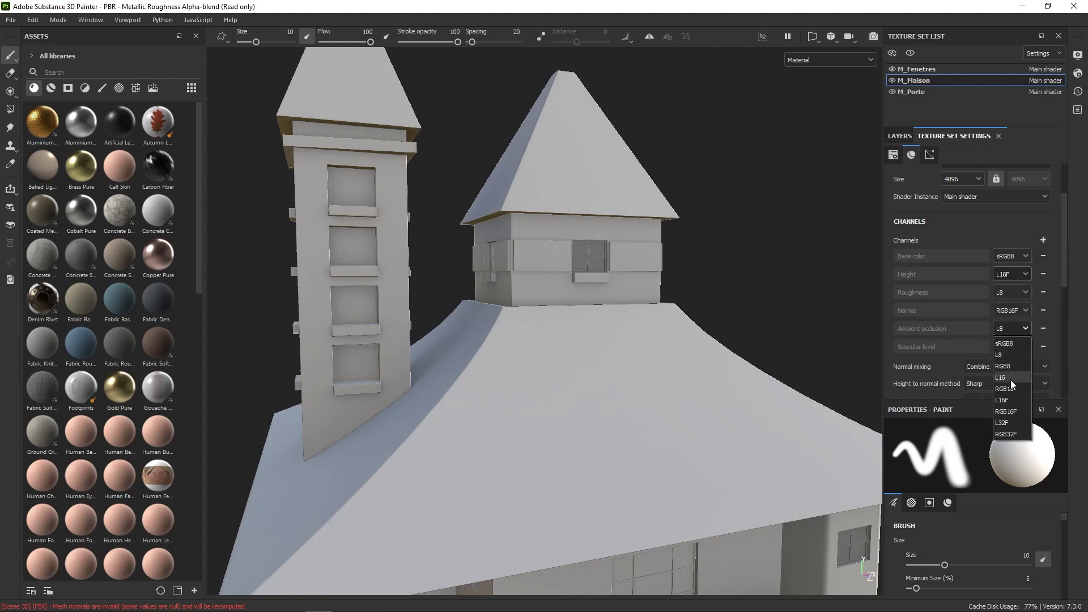
click(1011, 379)
click(1016, 292)
click(1011, 341)
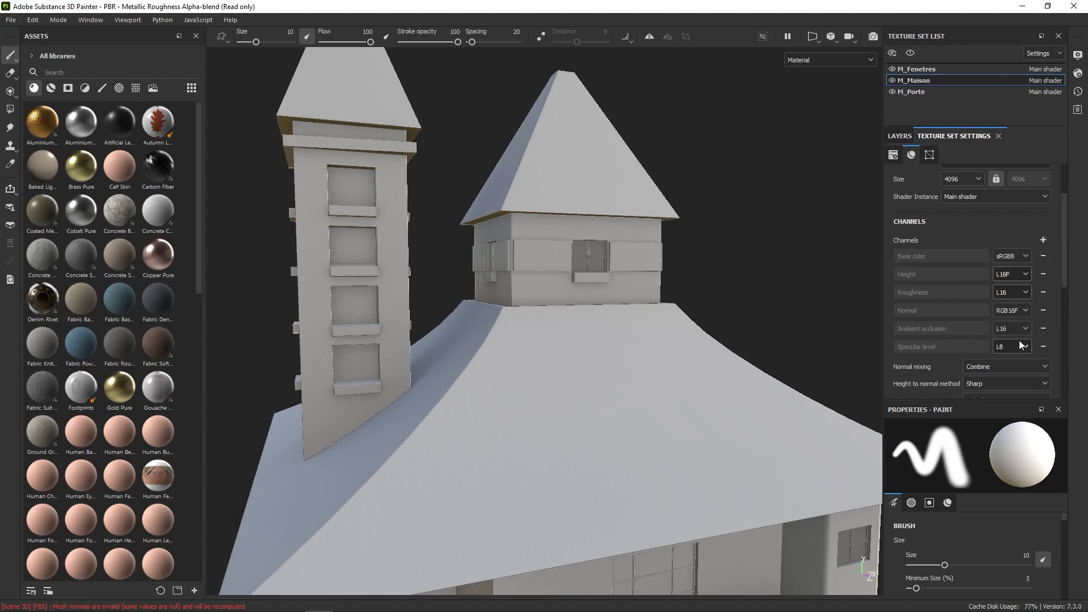
click(1019, 347)
click(1012, 396)
- Remove the Emissive, Opacity and Metallic channels from the M_Porte texture set
scroll(1063, 279, down, 2)
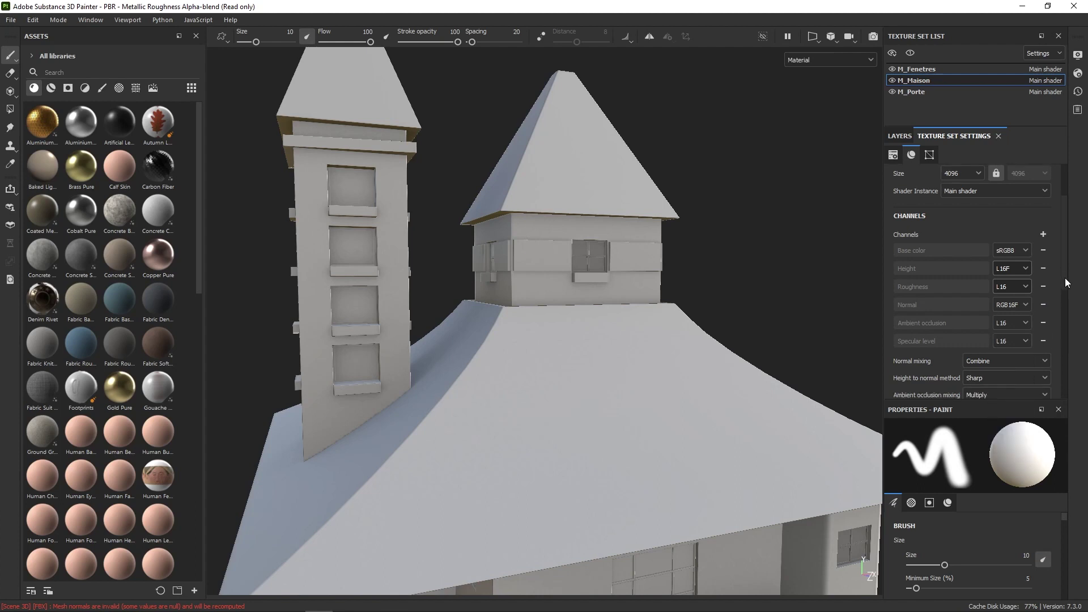
click(924, 92)
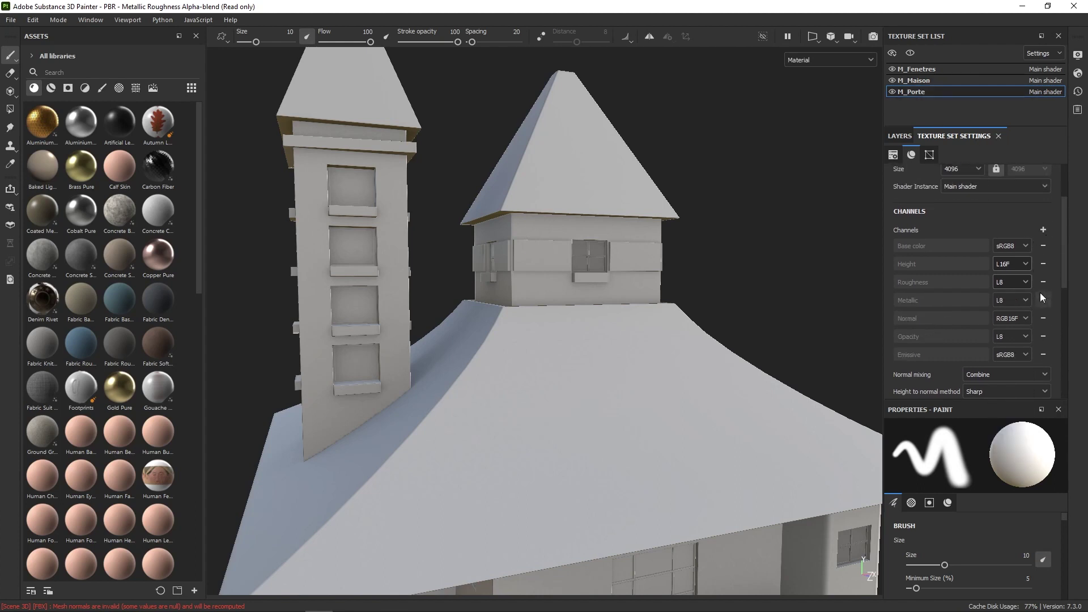
click(1043, 355)
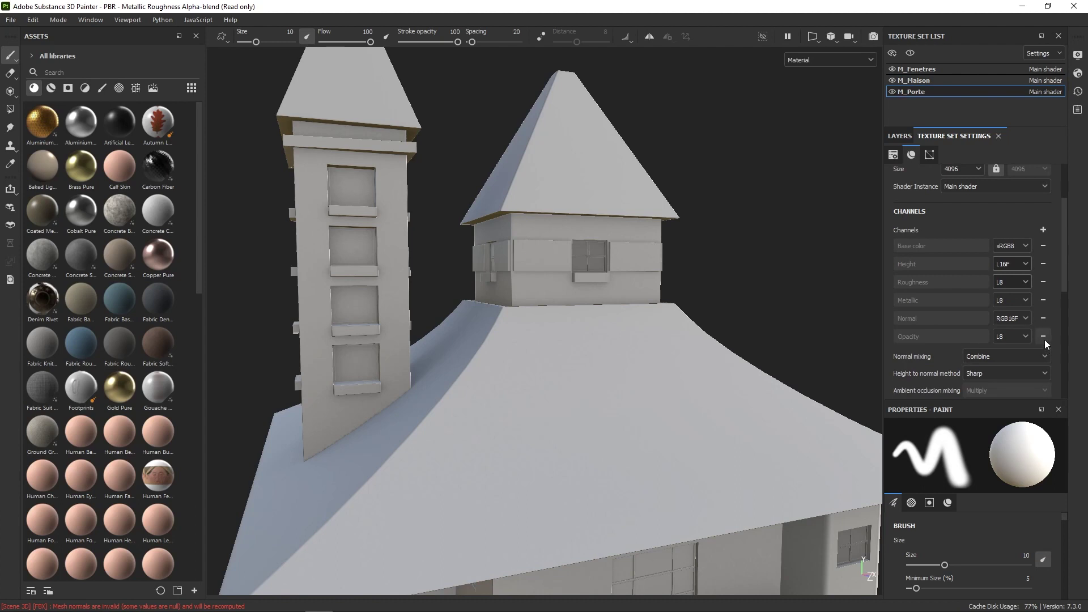
click(1044, 337)
click(1043, 300)
- Add Ambient occlusion and Specular level channels to the M_Porte texture set
click(1043, 230)
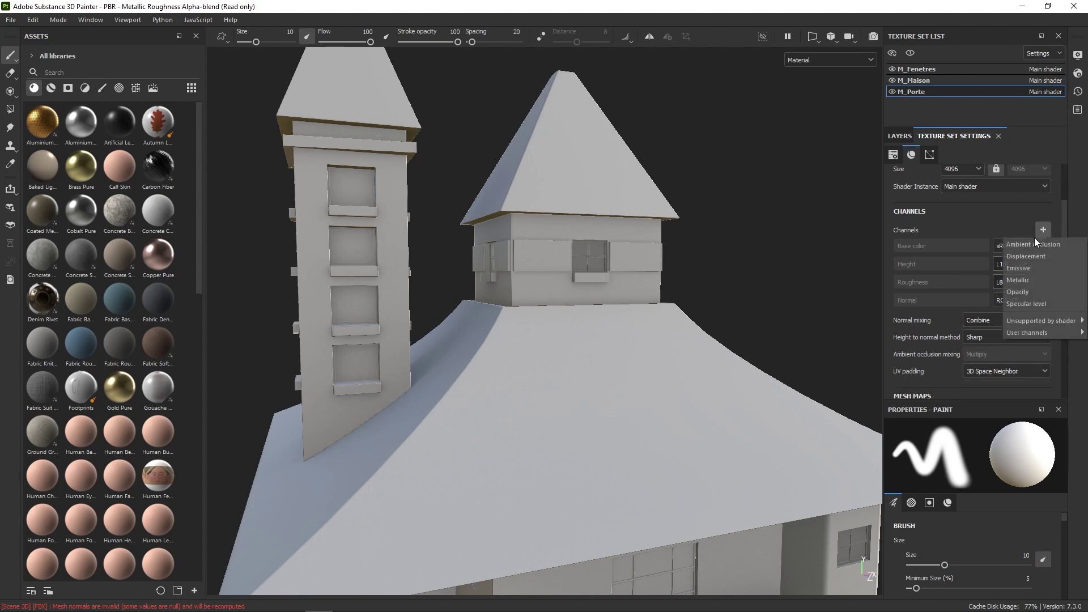
click(1035, 238)
click(1044, 230)
click(1034, 288)
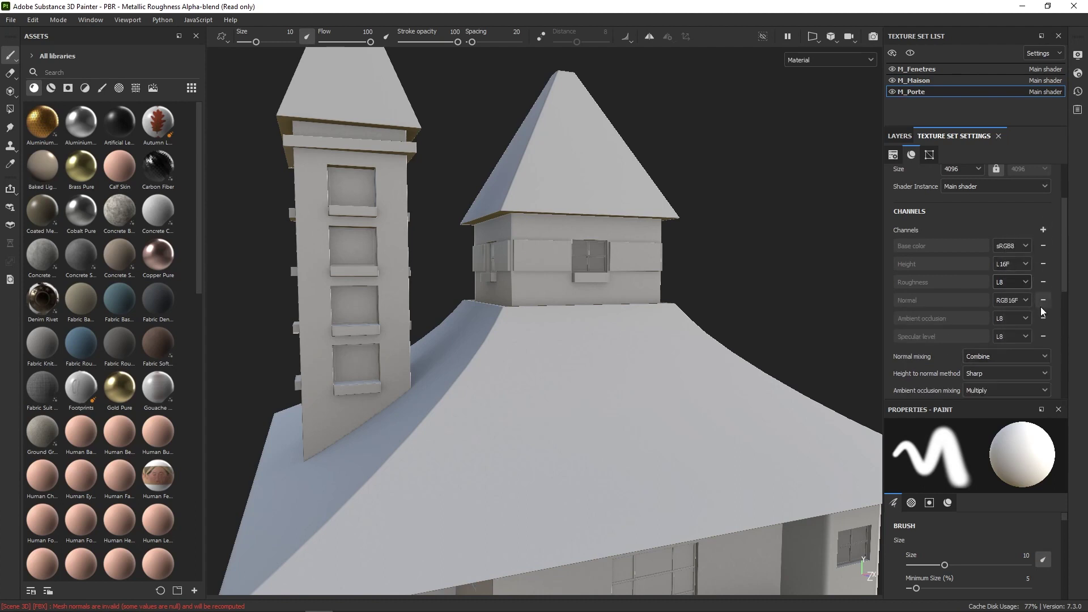
- Set M_Porte's Roughness, Ambient occlusion and Specular level channels to the L16 format
click(1023, 283)
click(1015, 335)
click(1026, 321)
click(1009, 368)
click(1018, 336)
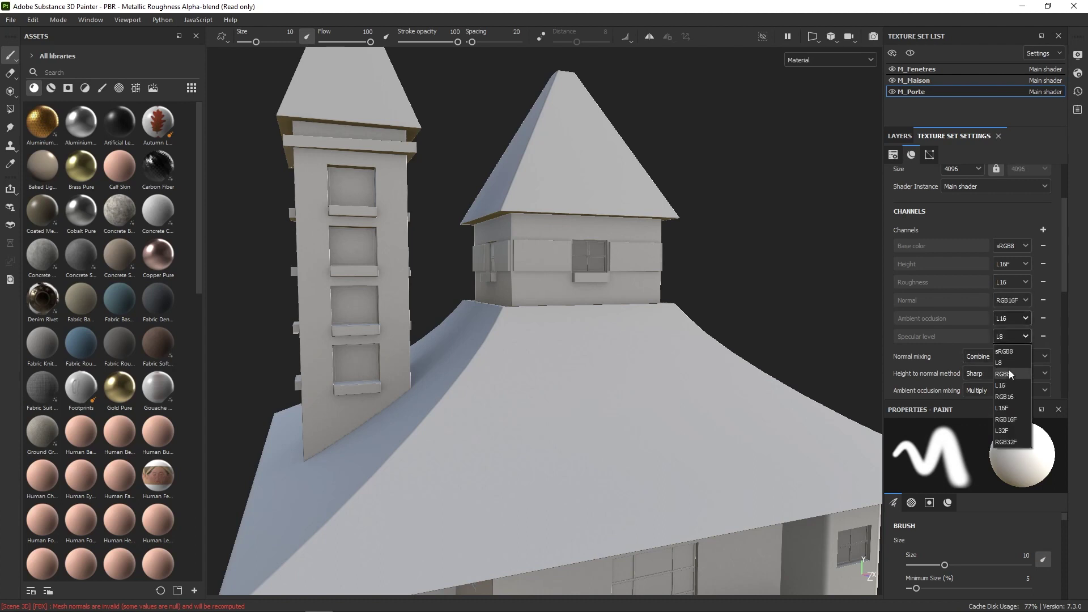
click(1008, 385)
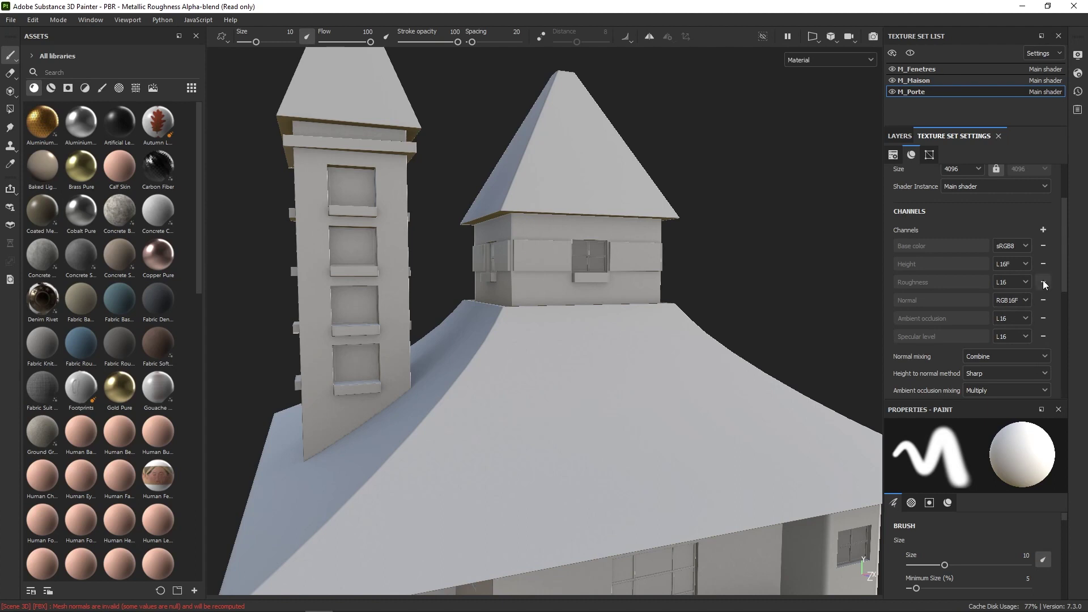
- Set the mesh map baking output size to 8192 and exclude the ID map from the bake
drag(1066, 272, 1033, 332)
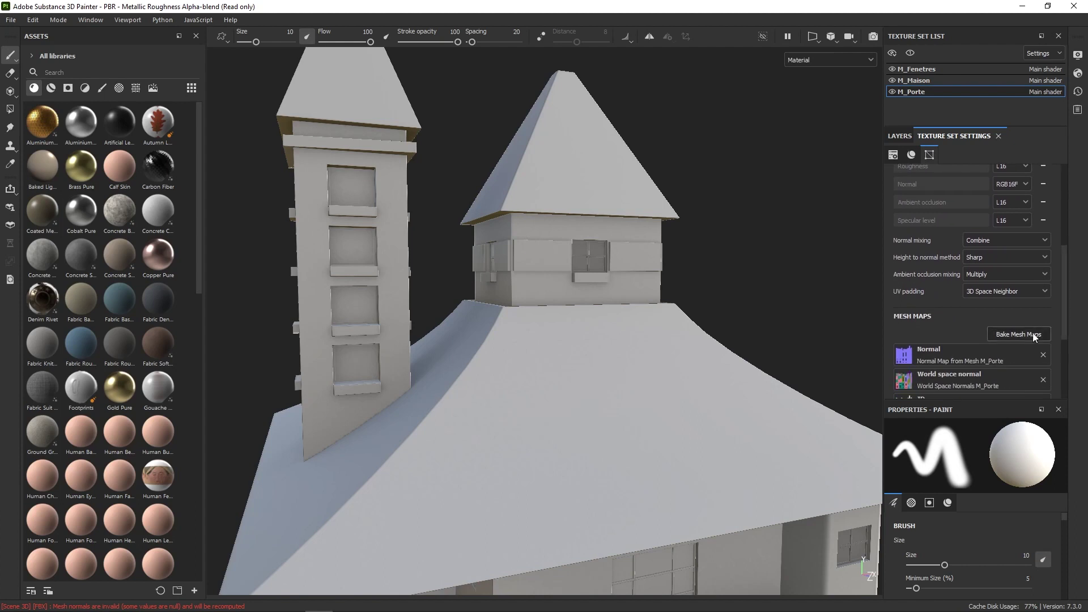
click(1026, 333)
click(567, 155)
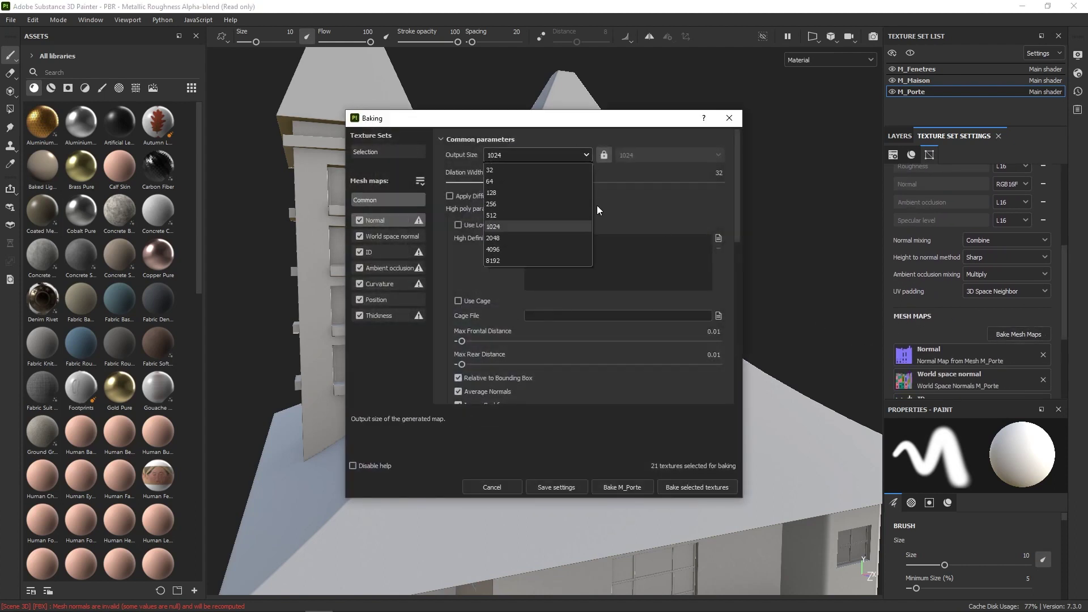
click(510, 262)
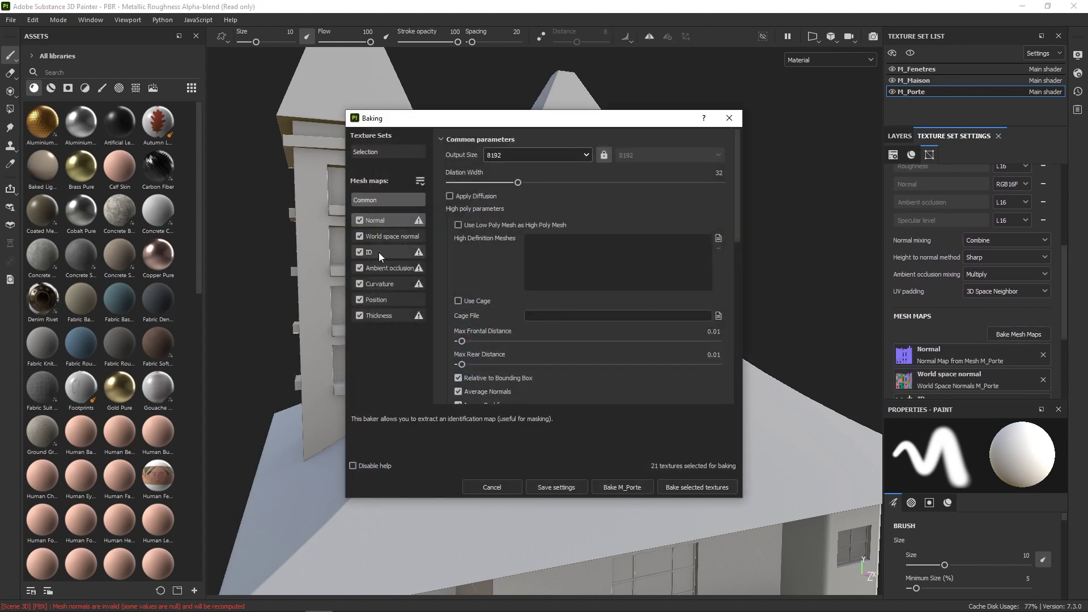
- Raise Ambient occlusion's Secondary Rays, set those of Curvature and Thickness to 256, and bake the selected textures
click(397, 267)
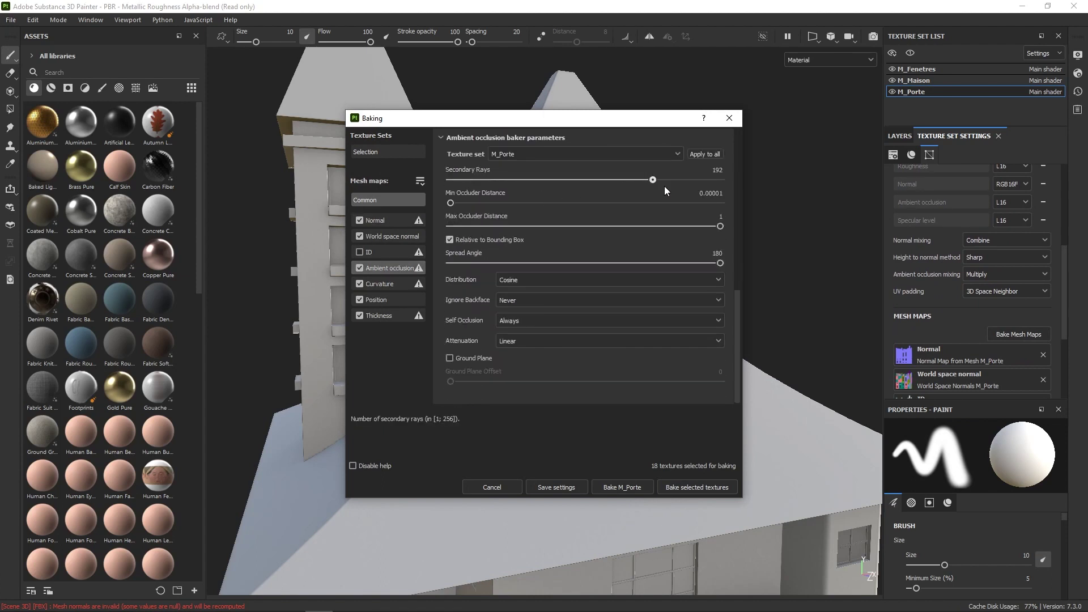
click(384, 283)
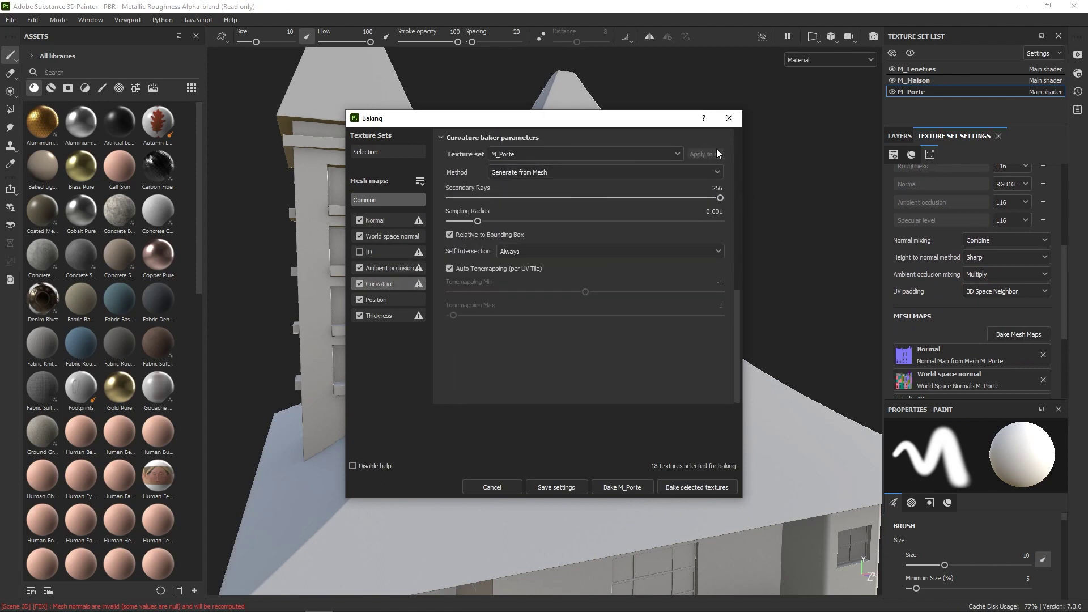
click(386, 299)
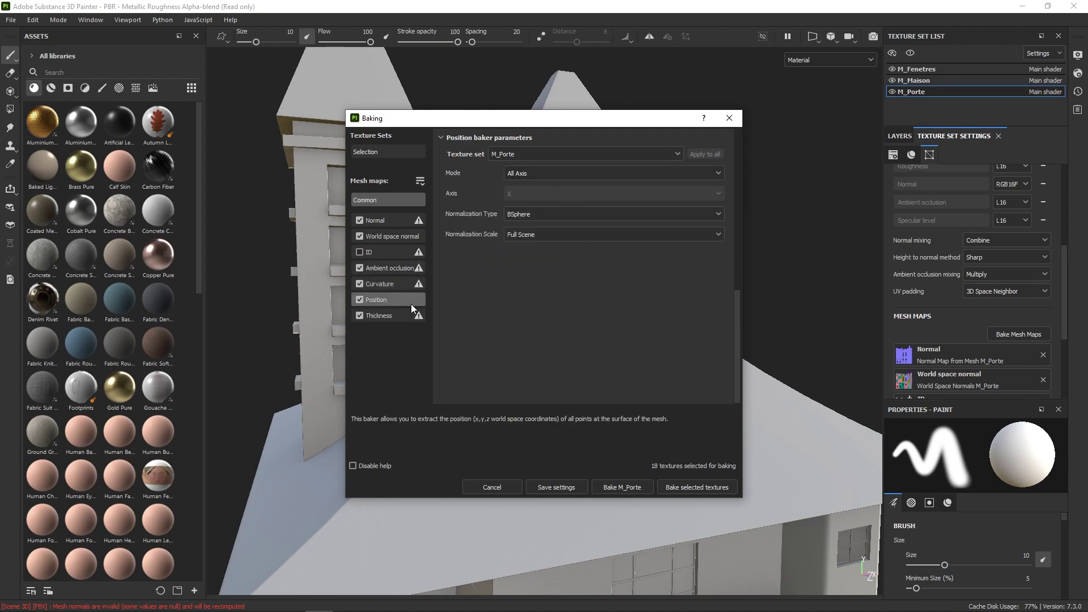
click(391, 315)
drag(517, 179, 756, 179)
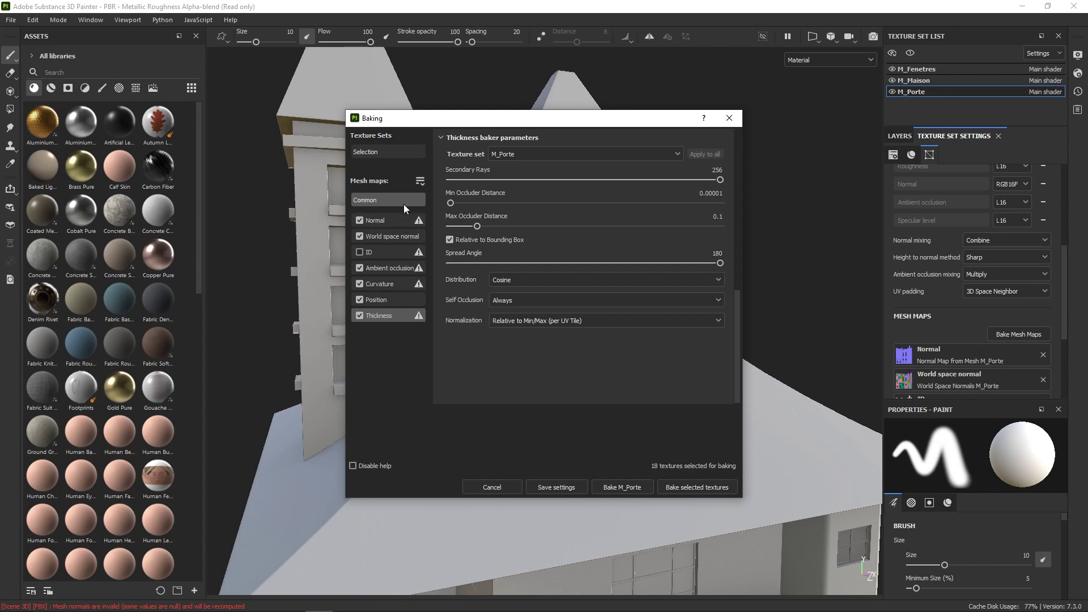
click(707, 488)
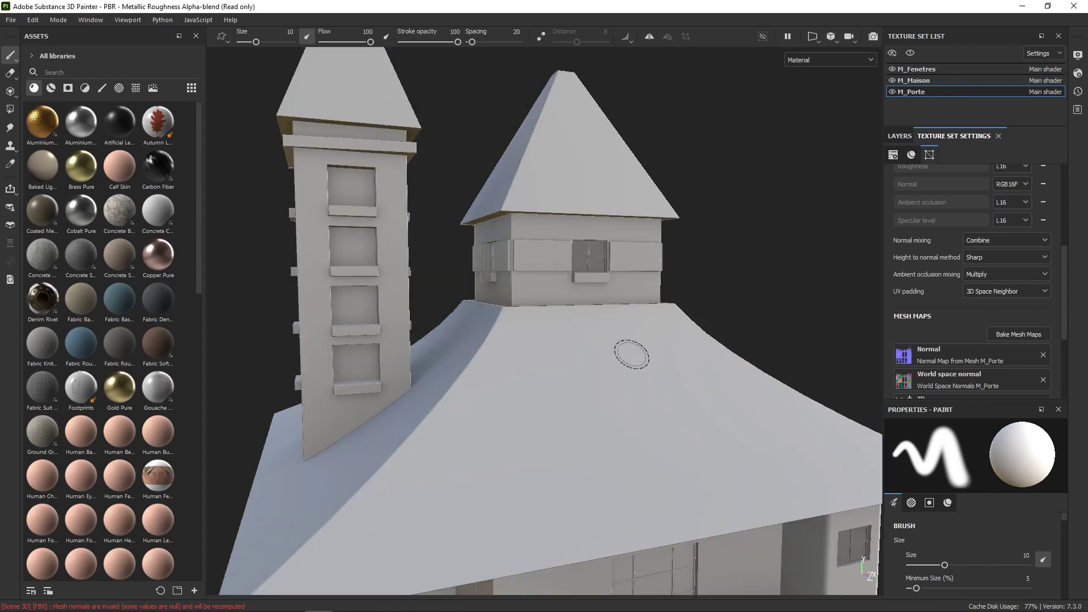
- Remove the baked ambient occlusion mesh map from the M_Fenetres texture set
right_drag(785, 226, 649, 354)
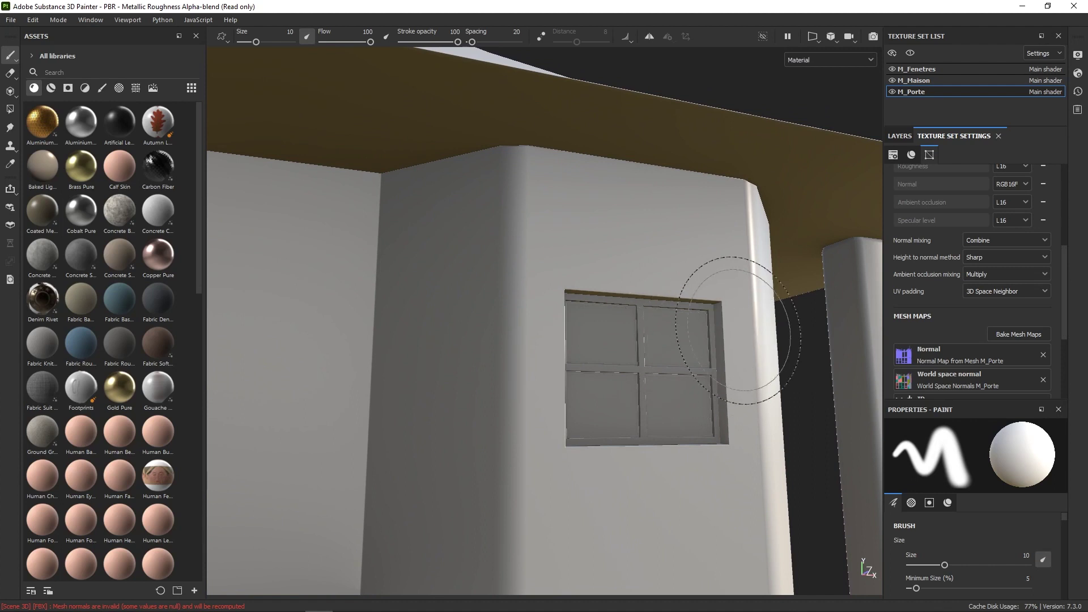
scroll(1066, 305, down, 3)
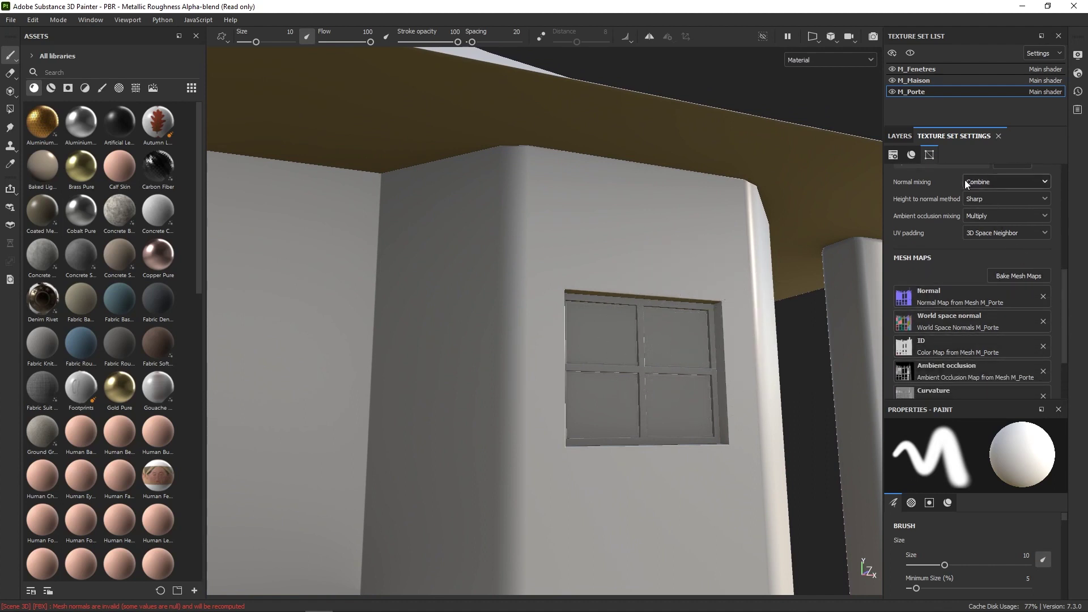
click(921, 68)
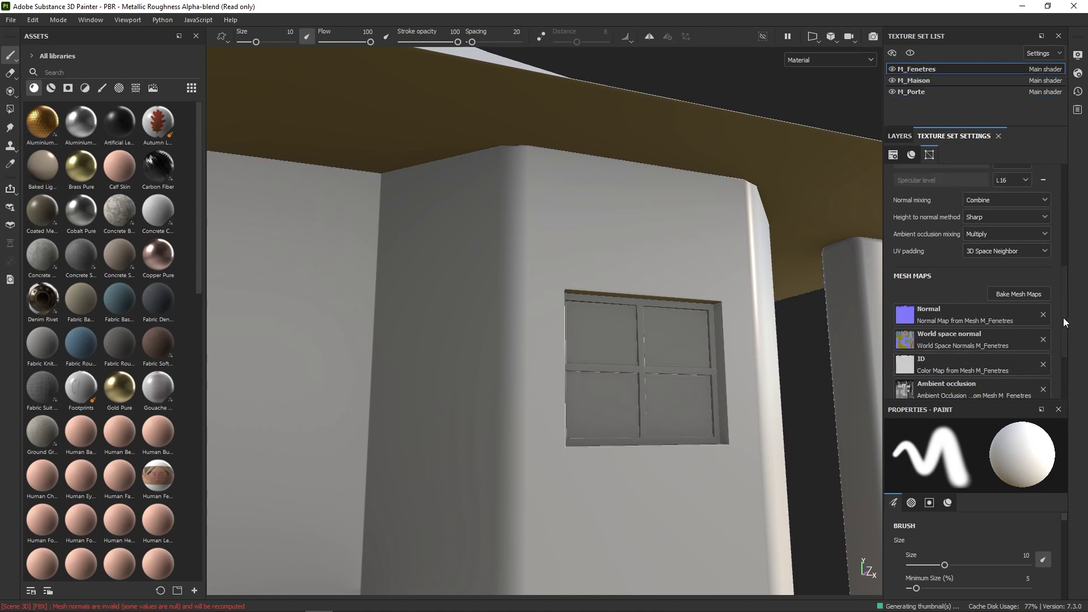
scroll(1063, 318, down, 3)
click(1044, 316)
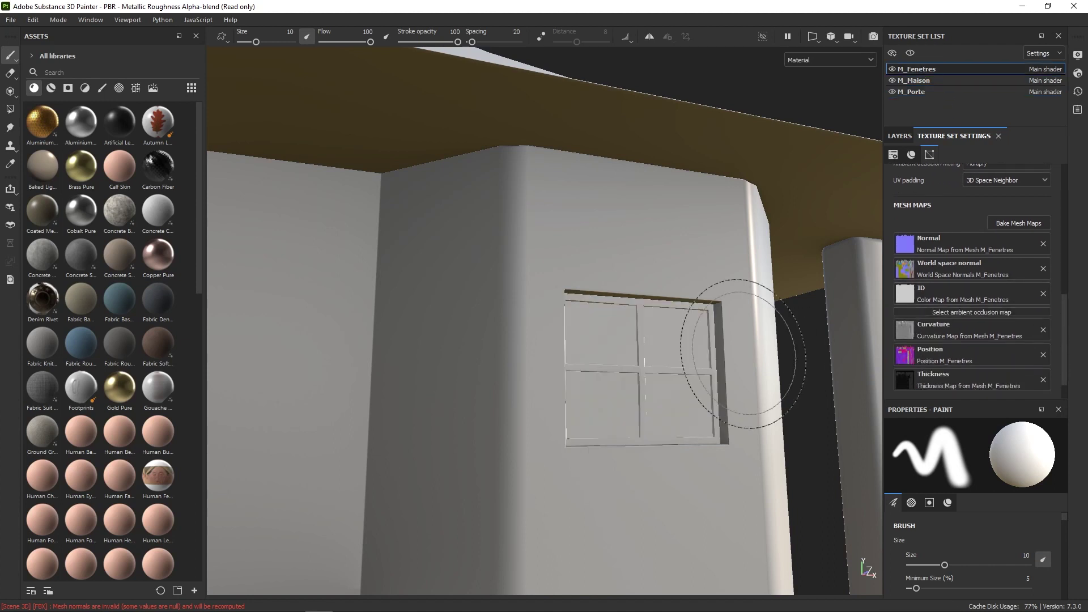
- Add a fill layer named Emissive to the M_Fenetres texture set
alt+right_drag(729, 365, 704, 389)
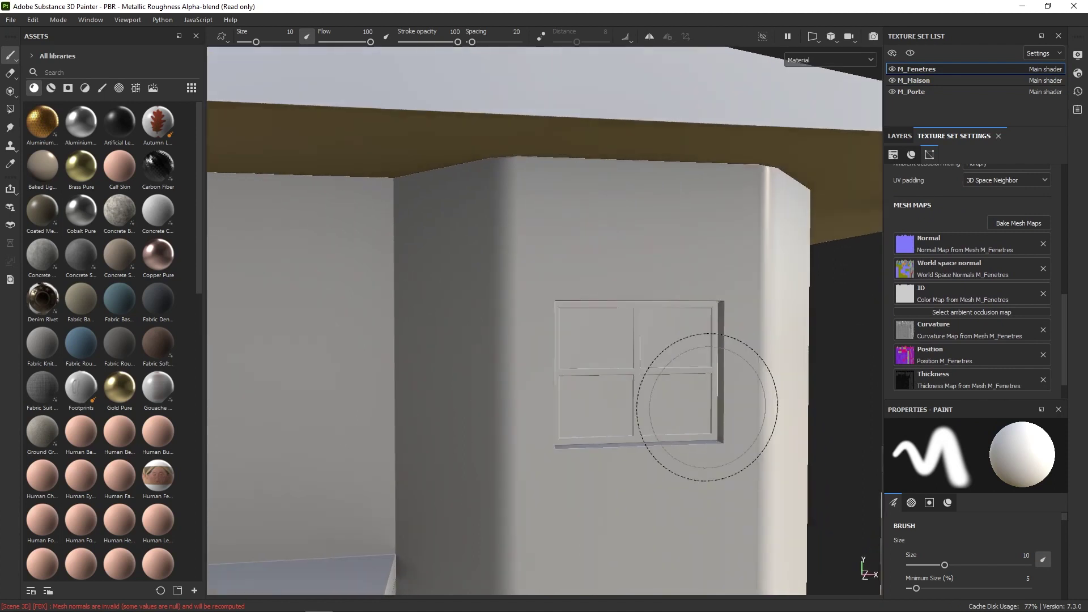
alt+right_drag(692, 425, 672, 243)
middle_drag(672, 243, 529, 389)
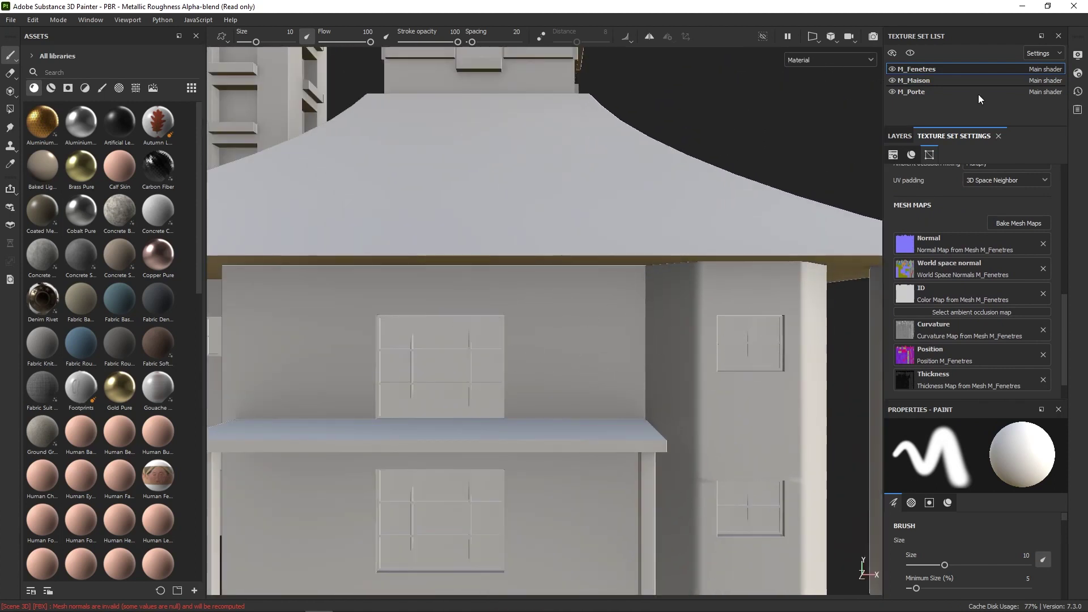
click(900, 136)
click(1058, 153)
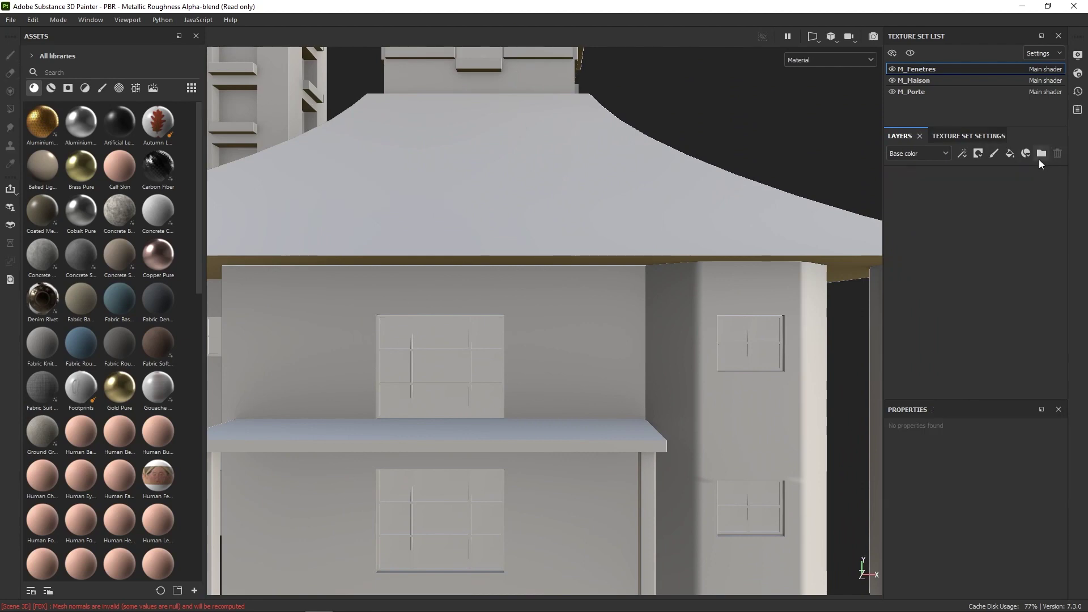
click(1010, 153)
double_click(936, 179)
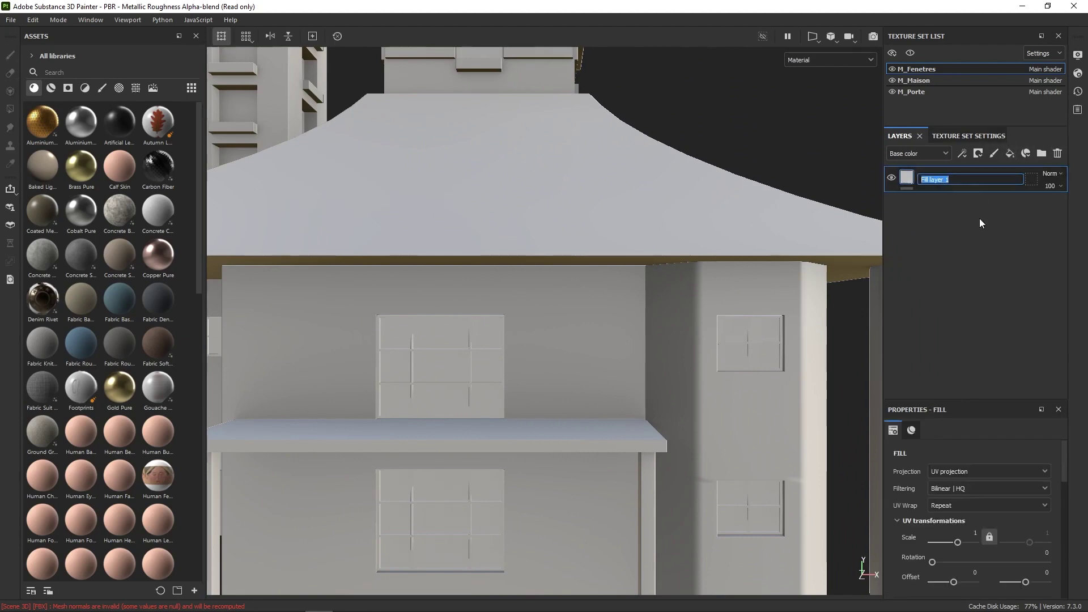
text(Emissive)
key(Return)
- Limit the Emissive fill layer's material to the color channel only
right_click(810, 481)
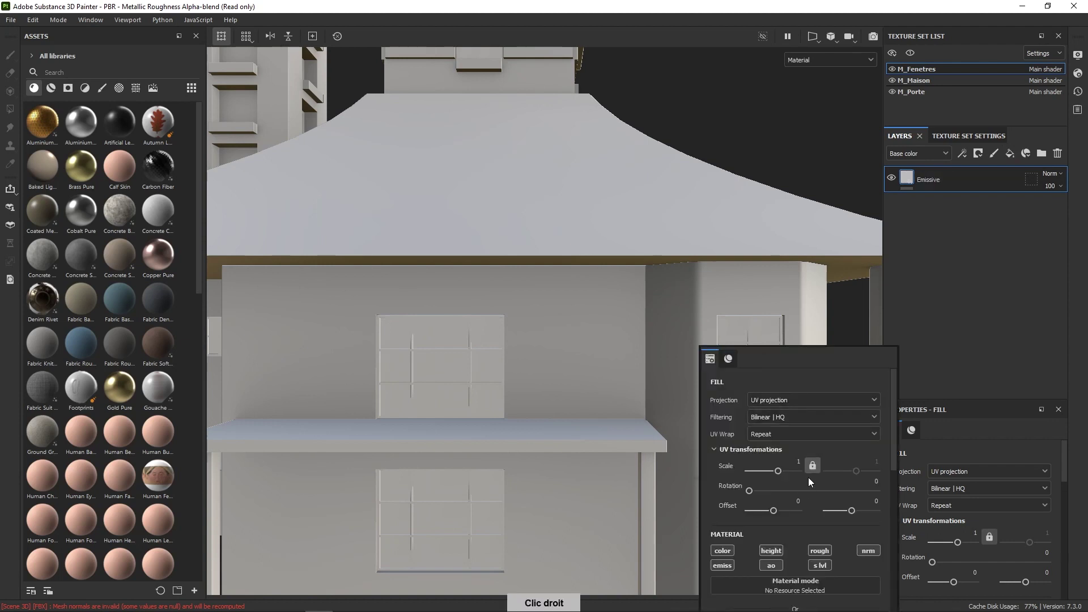
click(722, 551)
scroll(848, 548, down, 3)
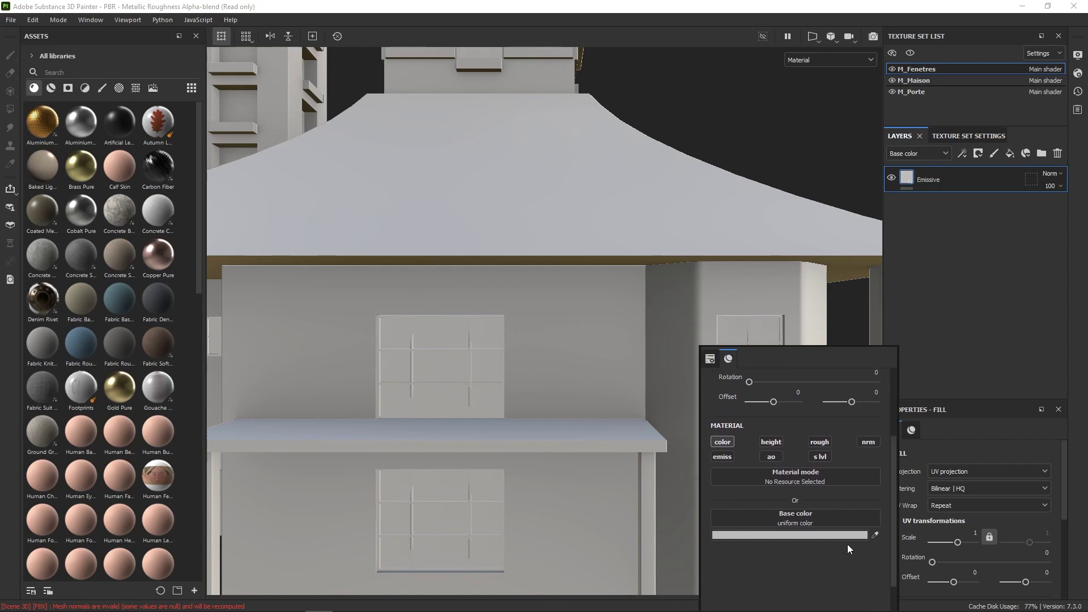
click(849, 536)
click(986, 433)
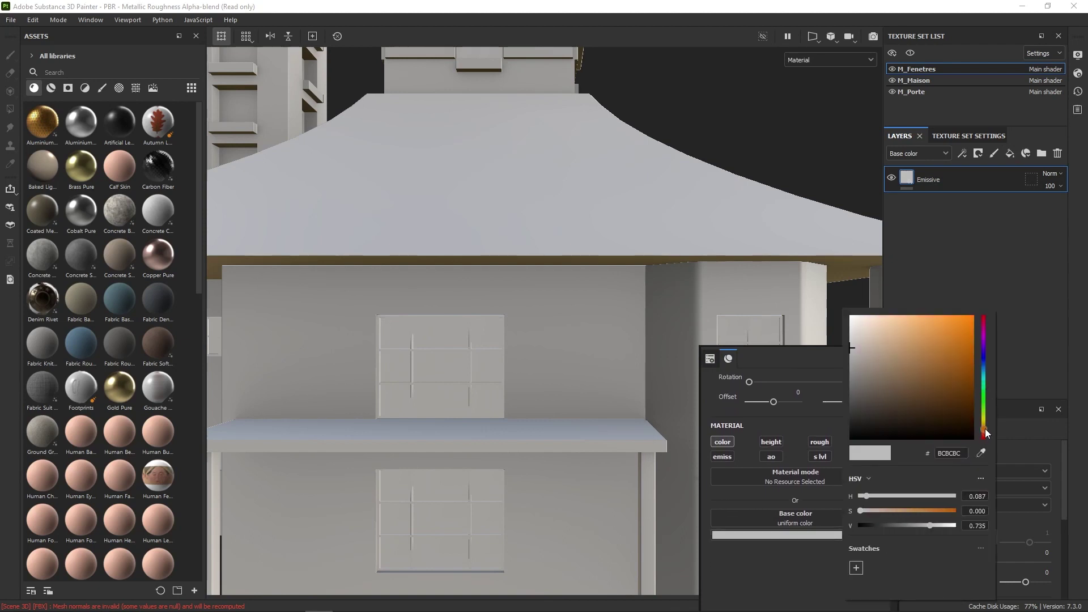
click(965, 362)
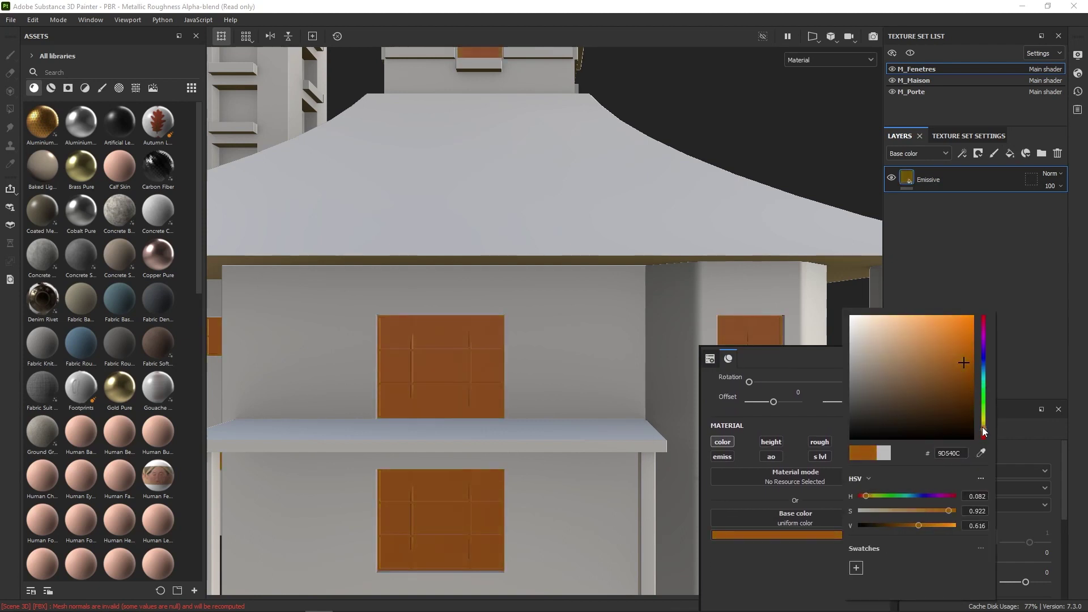
drag(964, 363, 976, 319)
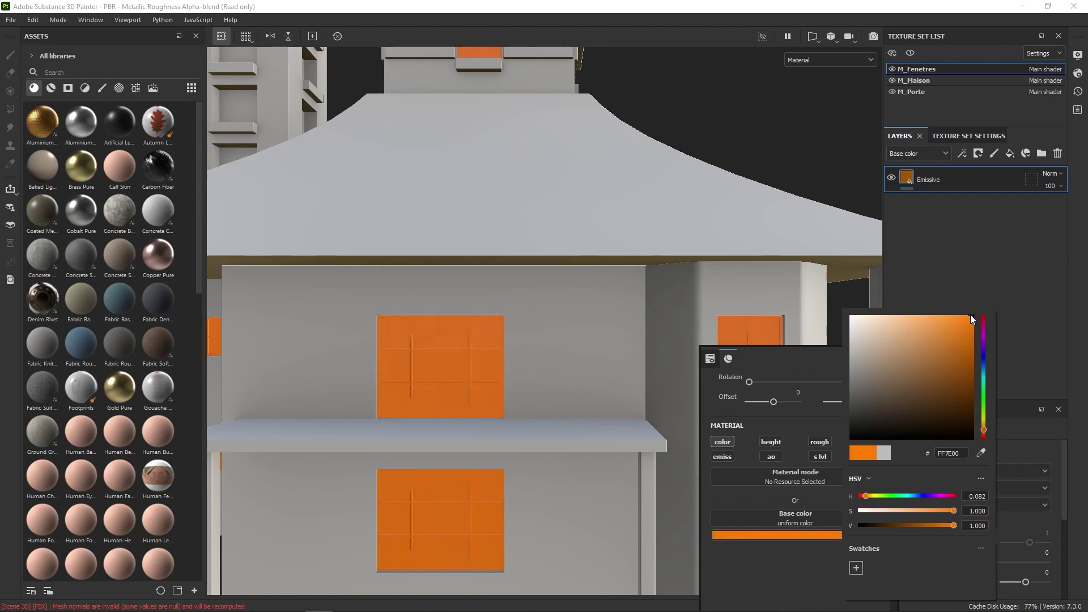
- Switch the Emissive layer from the color channel to the emissive channel and set its emissive color to bright orange
click(724, 457)
click(724, 441)
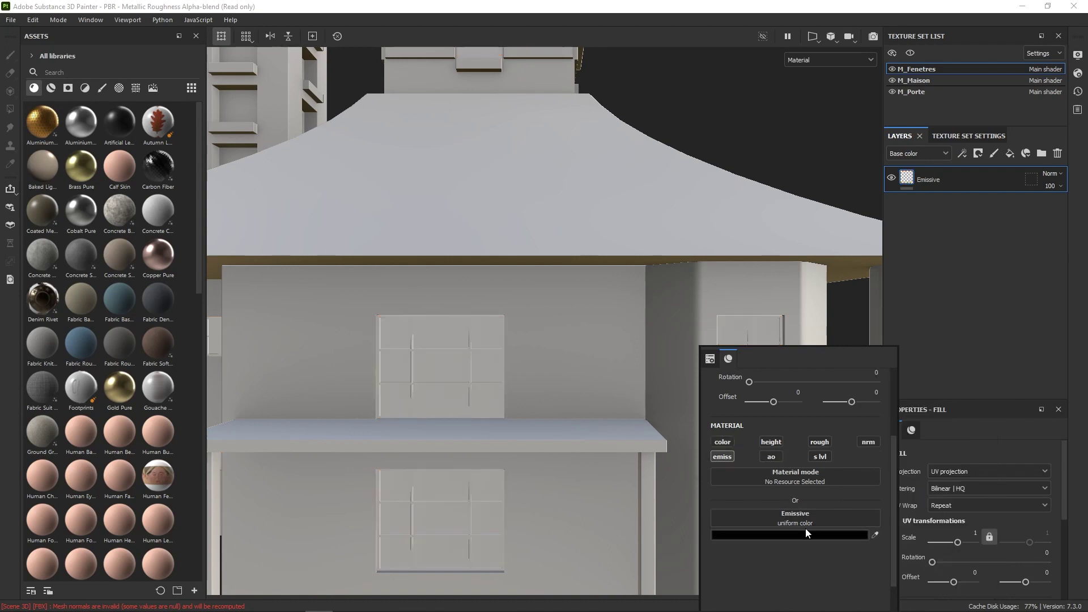
click(803, 535)
drag(947, 437, 948, 428)
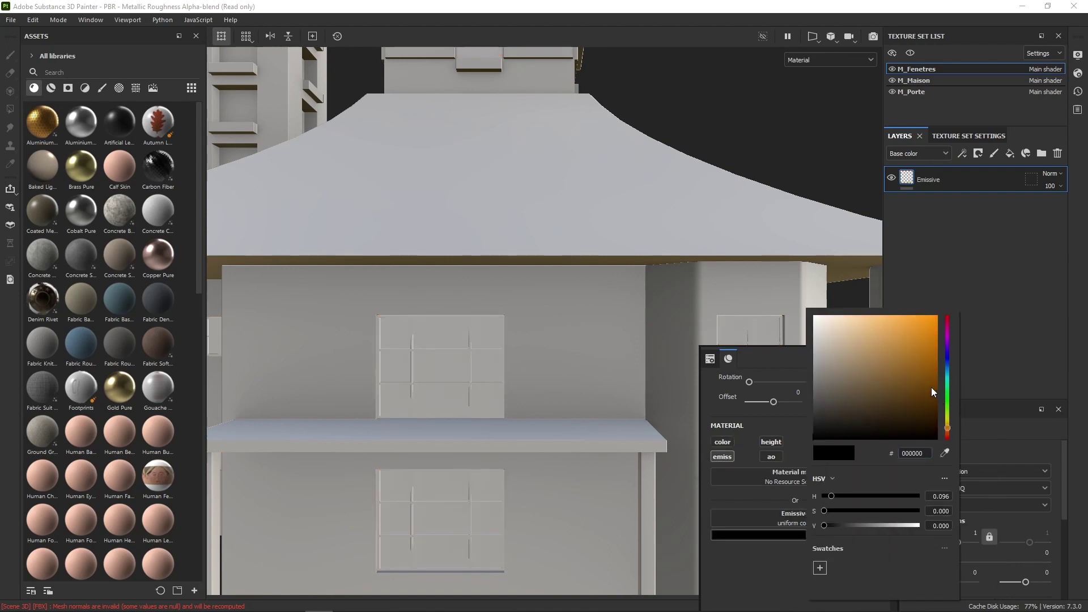
mouse_move(931, 387)
mouse_down()
mouse_move(937, 322)
mouse_move(933, 334)
mouse_up()
click(723, 241)
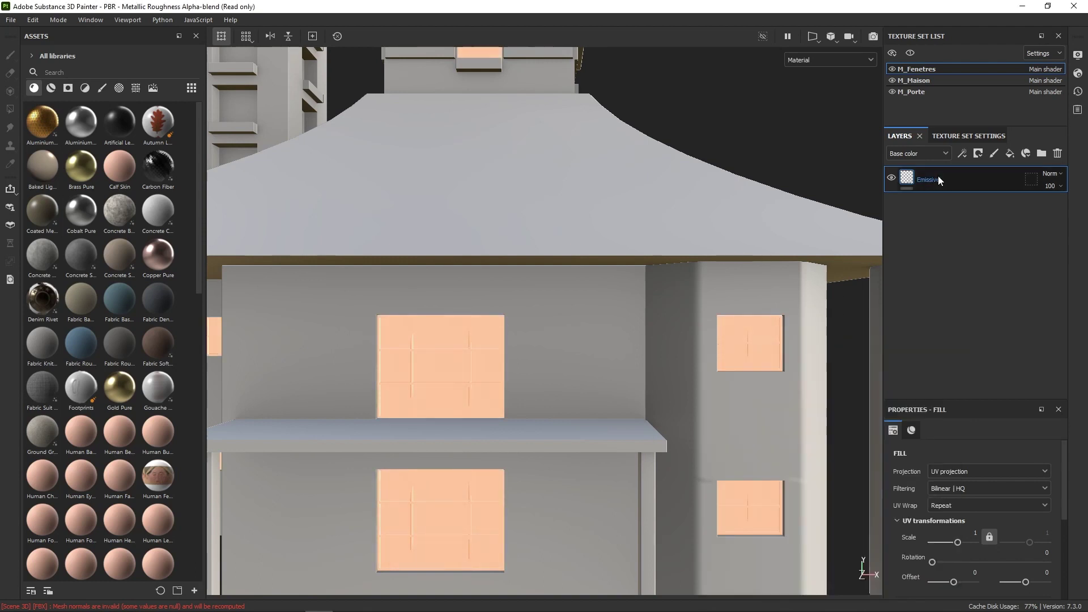
- Add a black mask to the Emissive layer of M_Fenetres and activate the Polygon Fill tool
right_click(937, 192)
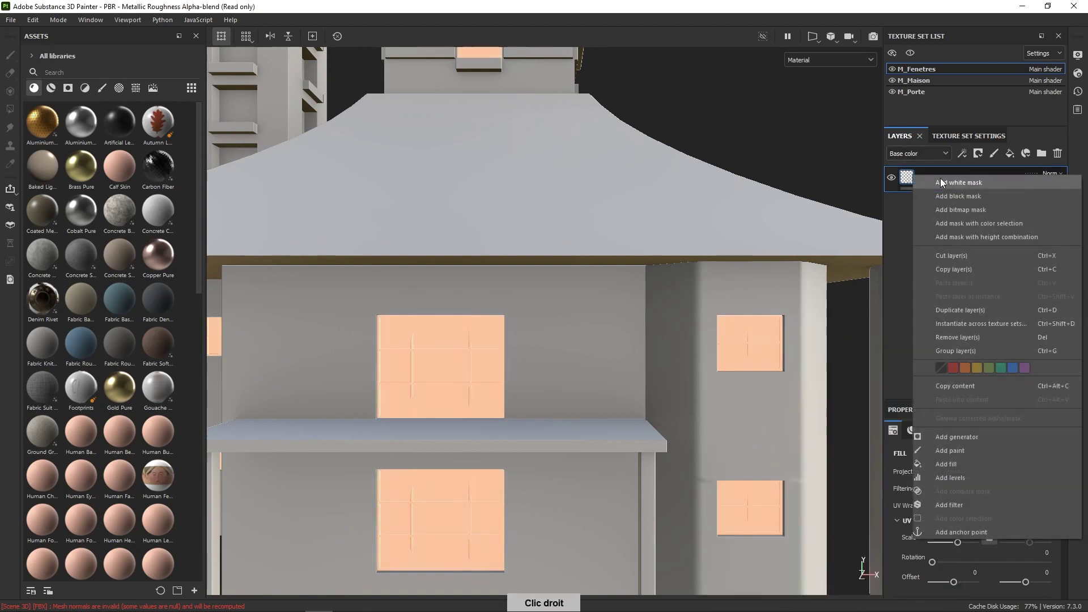
click(975, 196)
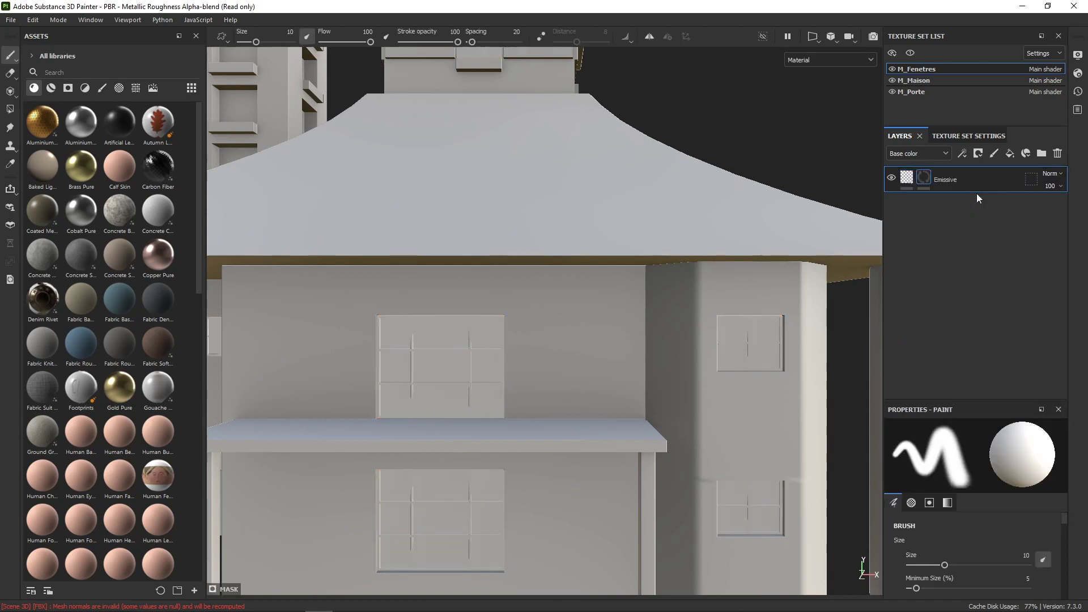
click(11, 91)
click(10, 109)
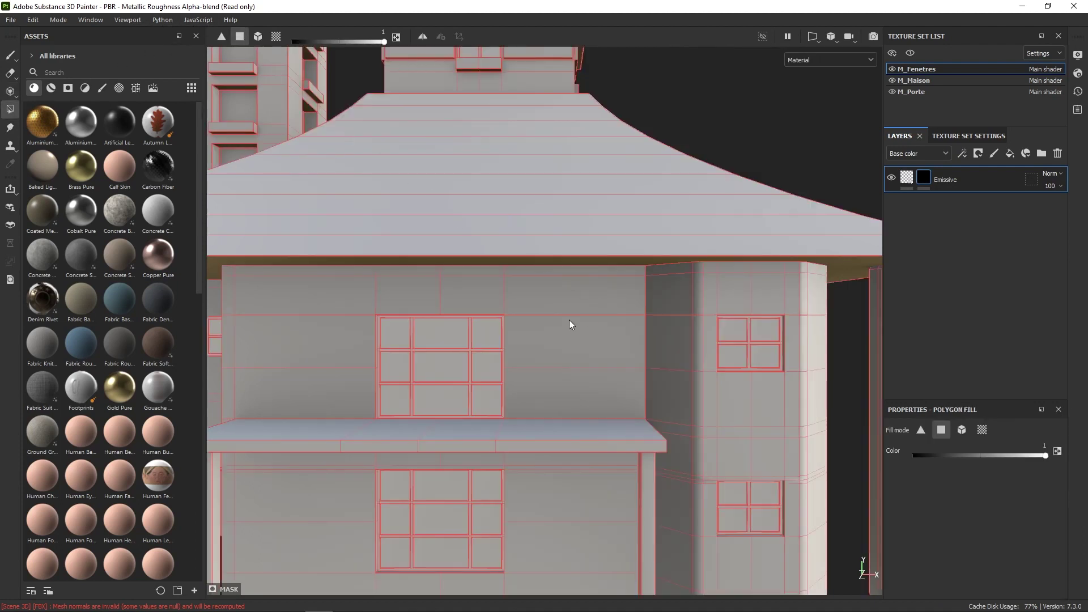
- Fill every glass pane of the house's front window white in the Emissive mask, leaving the frames masked out
click(487, 325)
click(448, 332)
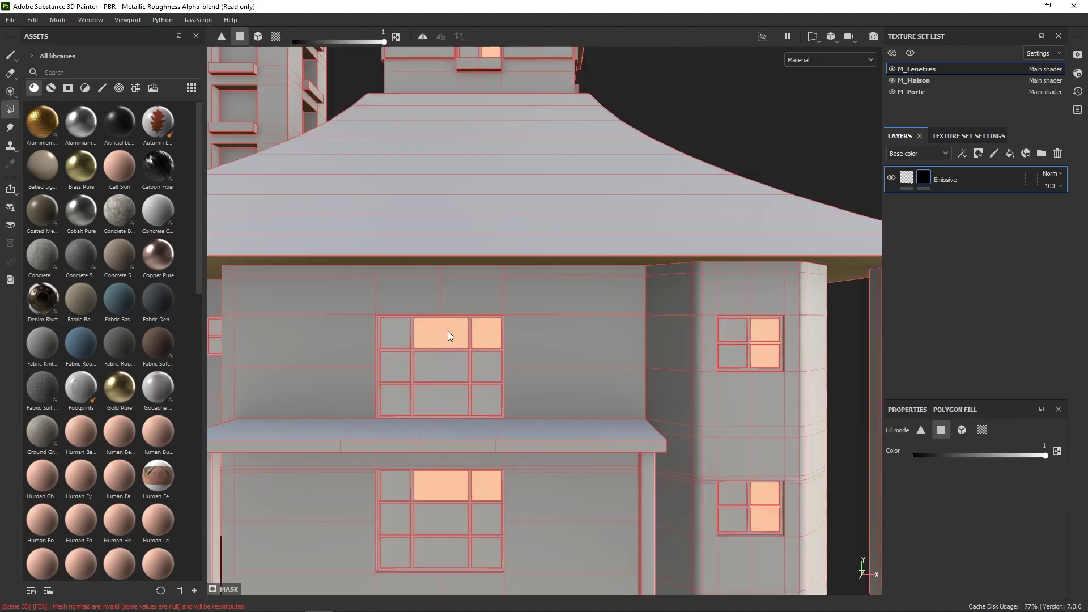
click(409, 346)
click(396, 369)
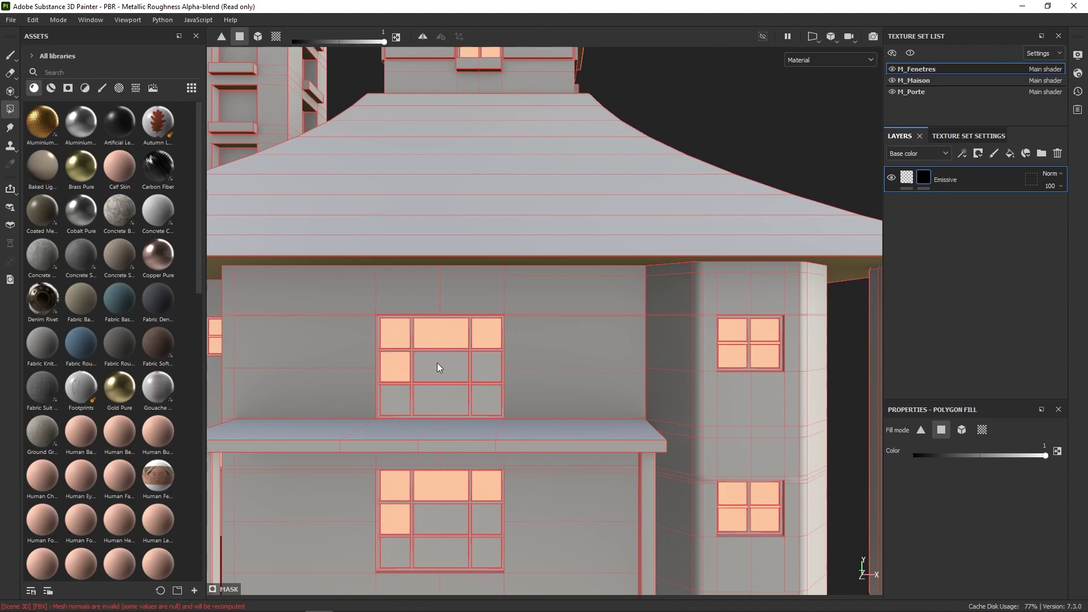
click(437, 363)
click(492, 359)
click(491, 398)
click(447, 397)
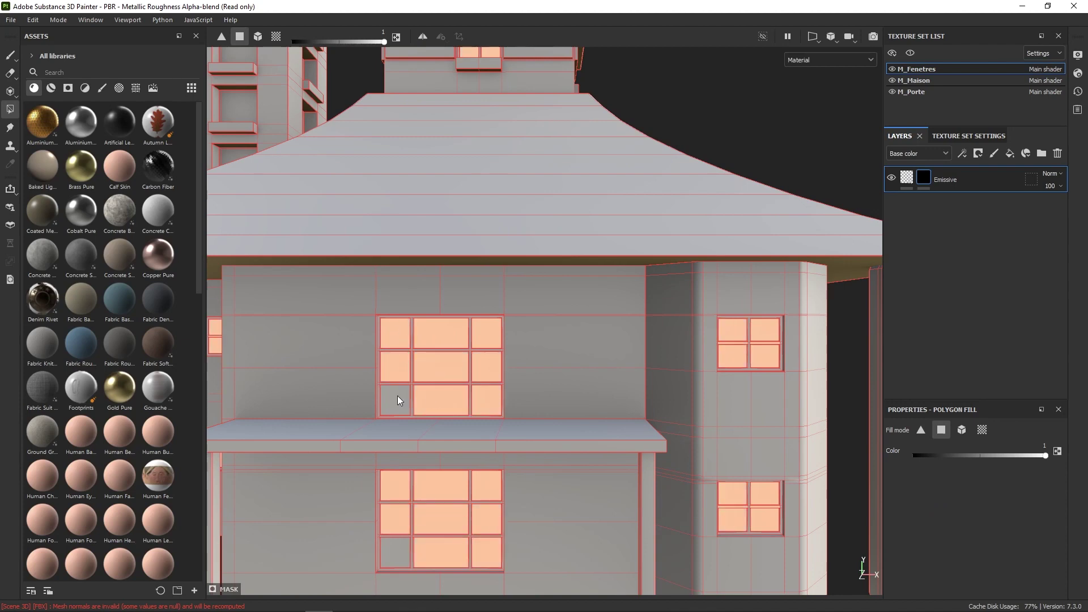
click(396, 396)
- Copy the Emissive layer from M_Fenetres into the M_Porte texture set, replacing its default Layer 1
middle_drag(739, 460, 566, 358)
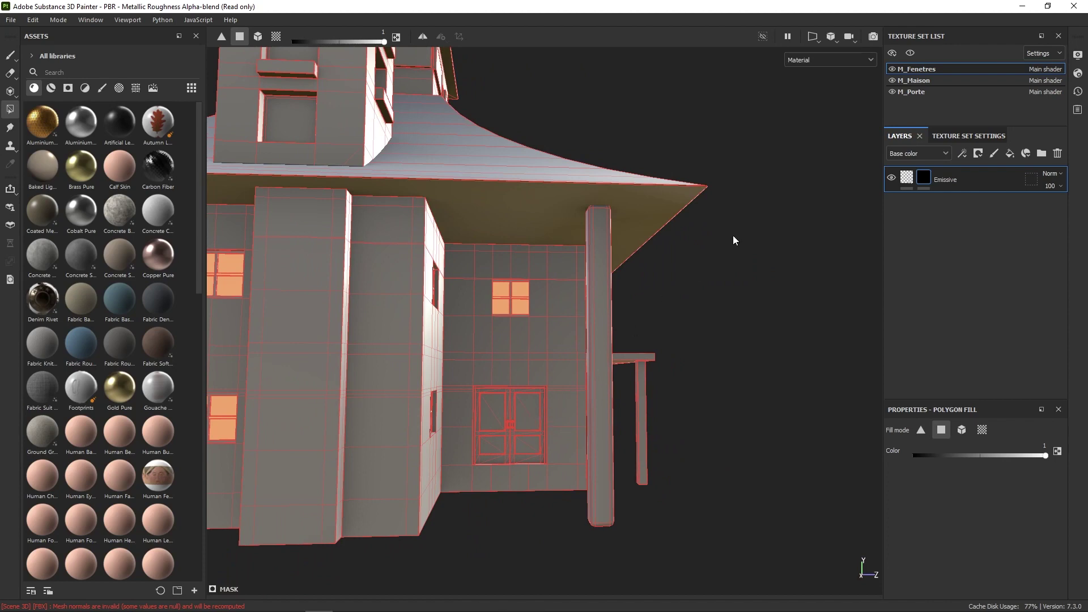
click(924, 91)
key(1)
click(938, 68)
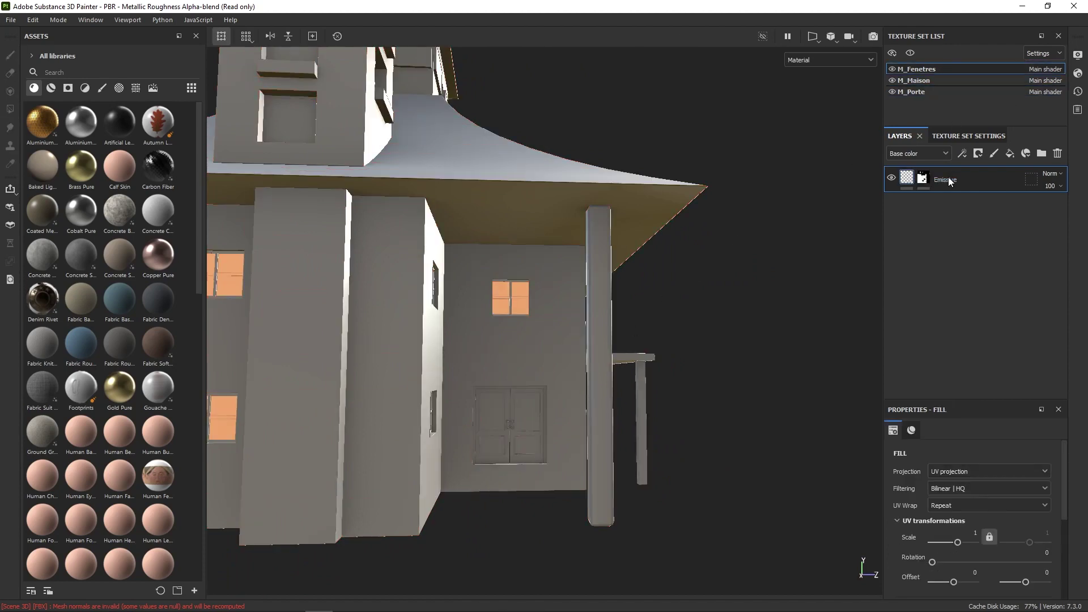
click(930, 92)
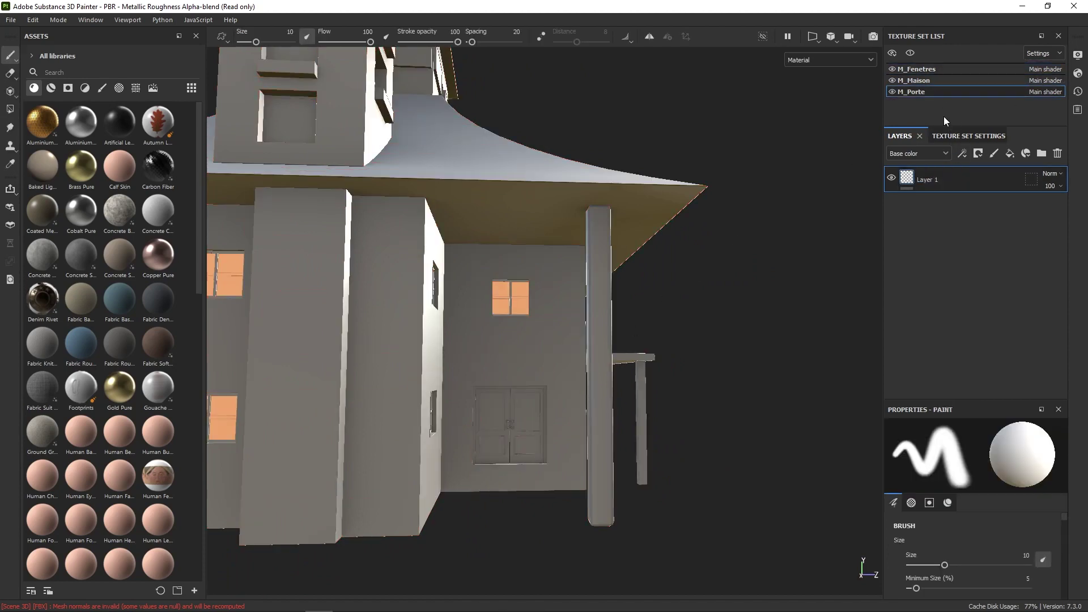
click(1058, 153)
key(ctrl+v)
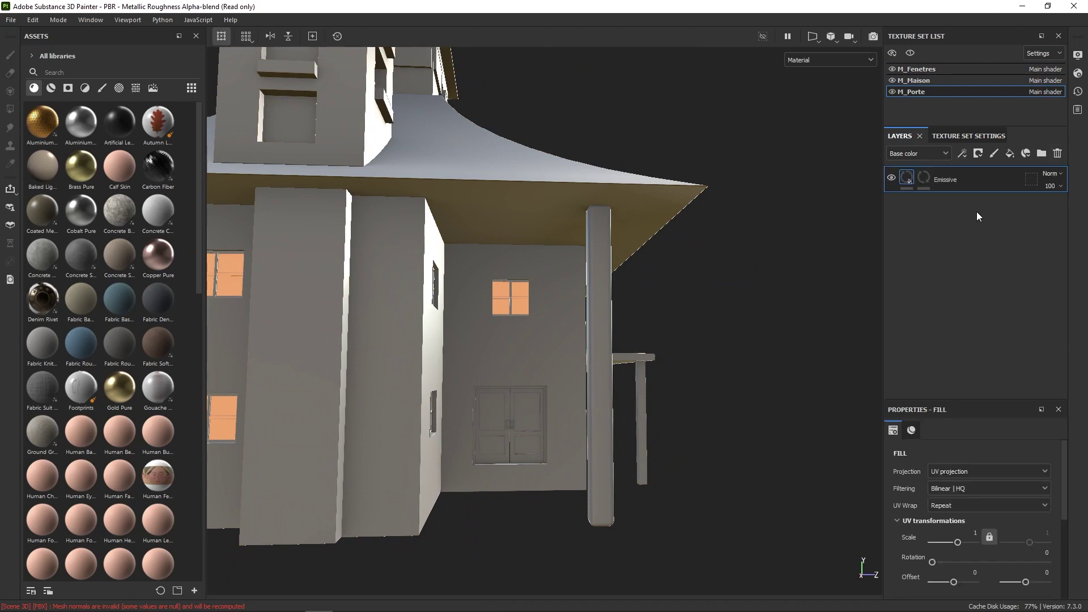
- Give the pasted Emissive layer in M_Porte a fresh black mask and activate Polygon Fill for the double door
click(524, 406)
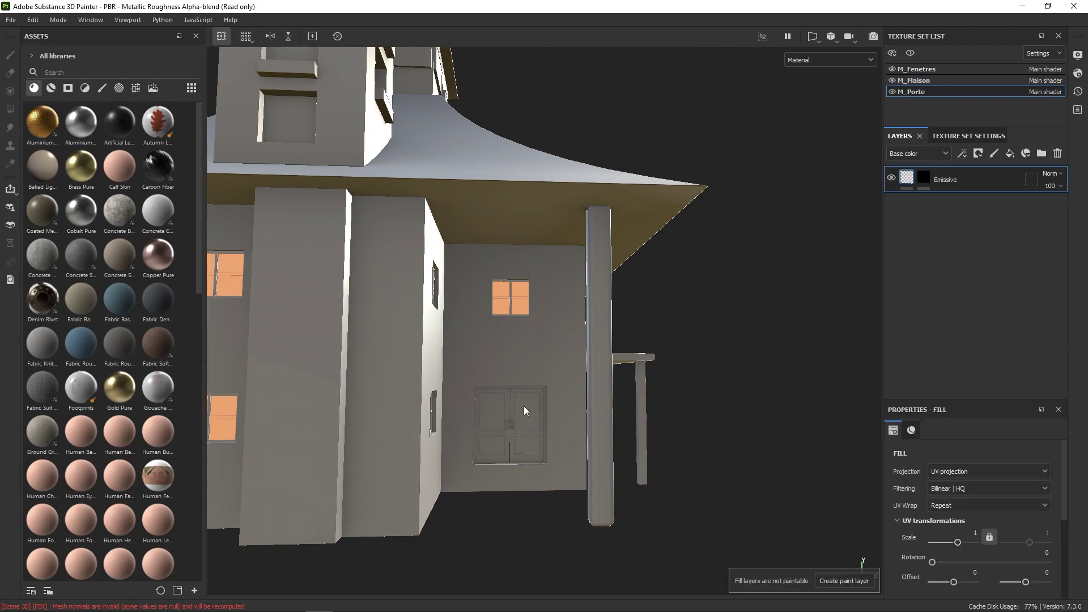
key(4)
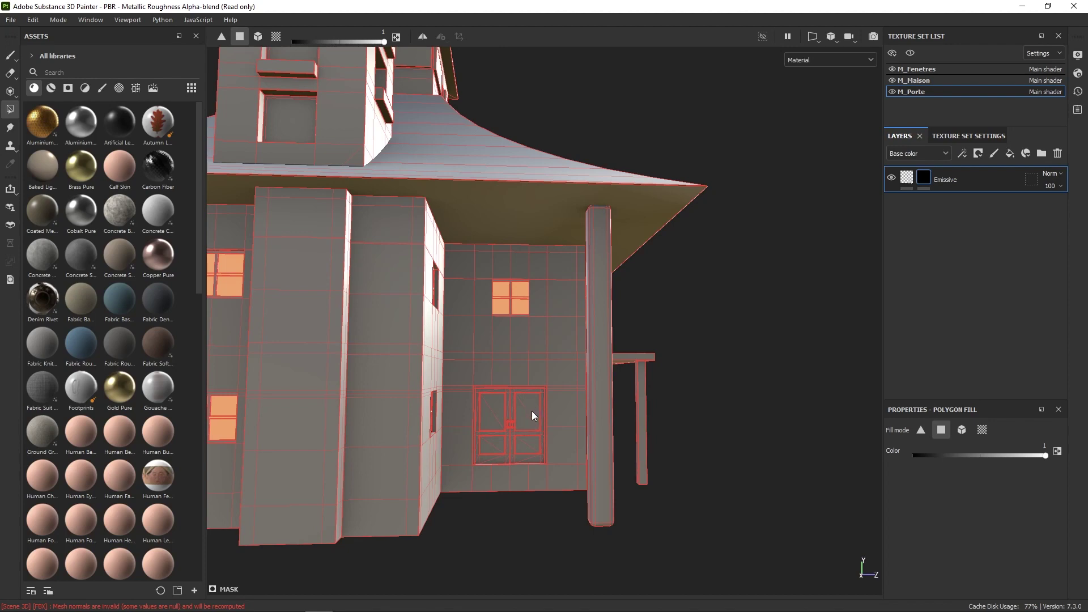
mouse_move(533, 415)
alt+mouse_down()
mouse_move(498, 420)
mouse_move(517, 418)
alt+mouse_up()
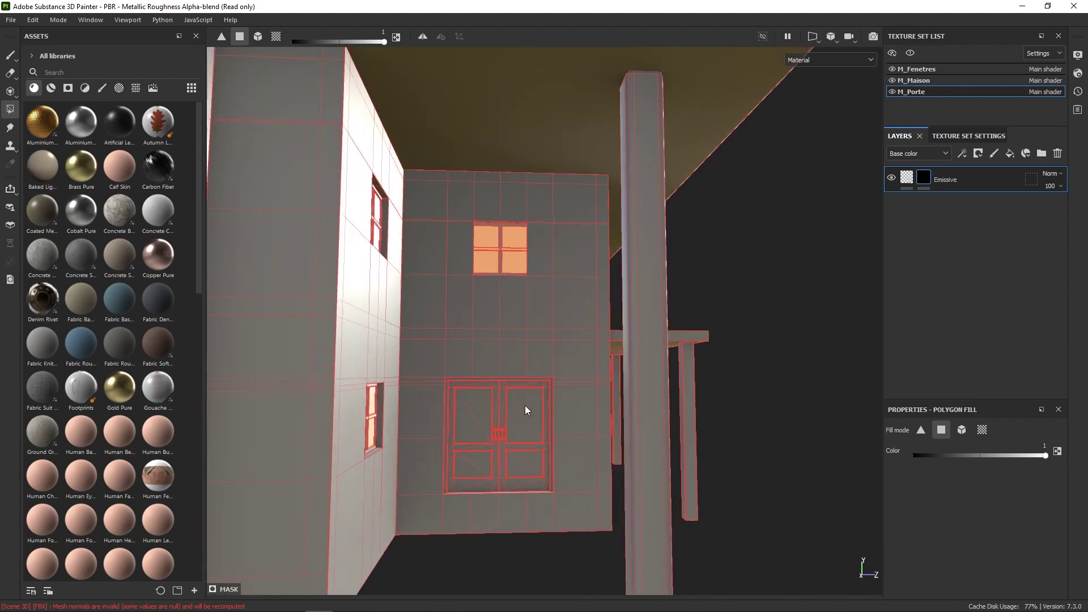
right_click(934, 176)
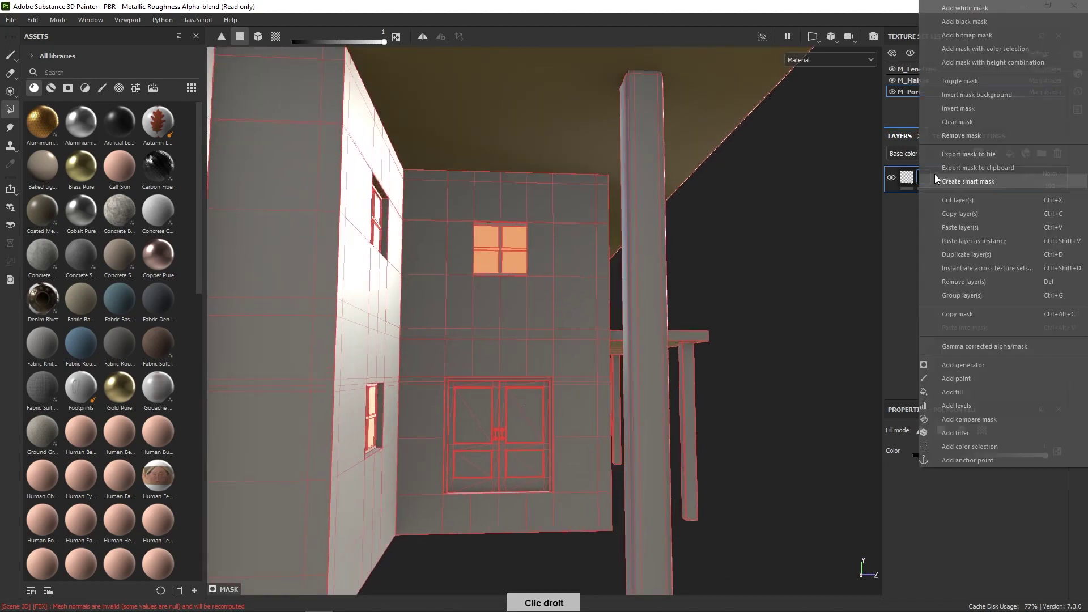
click(983, 20)
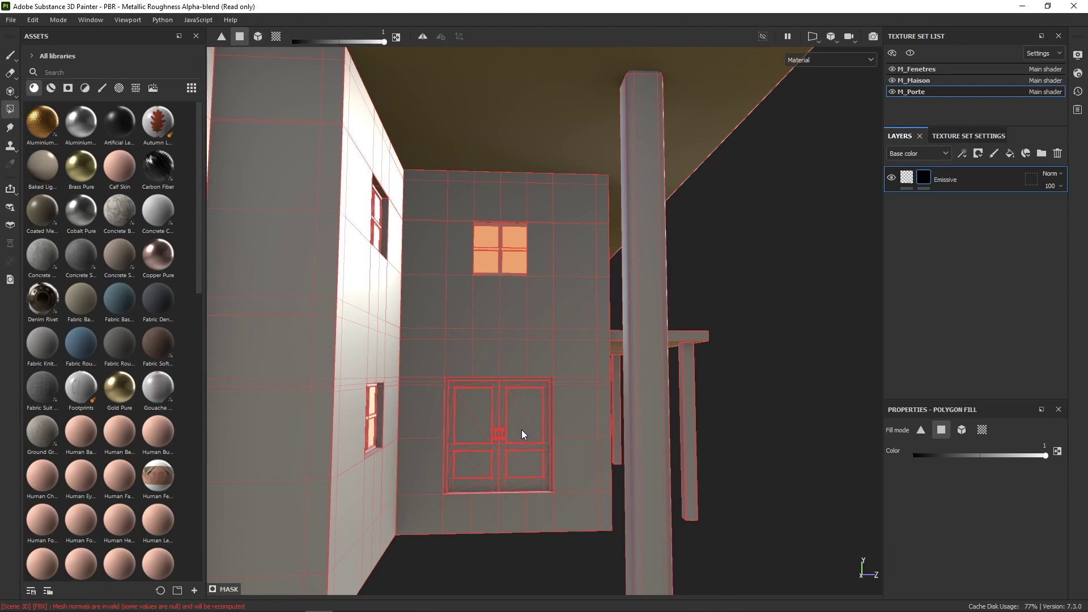
- Add an Emissive channel to the M_Porte texture set
alt+drag(532, 434, 522, 414)
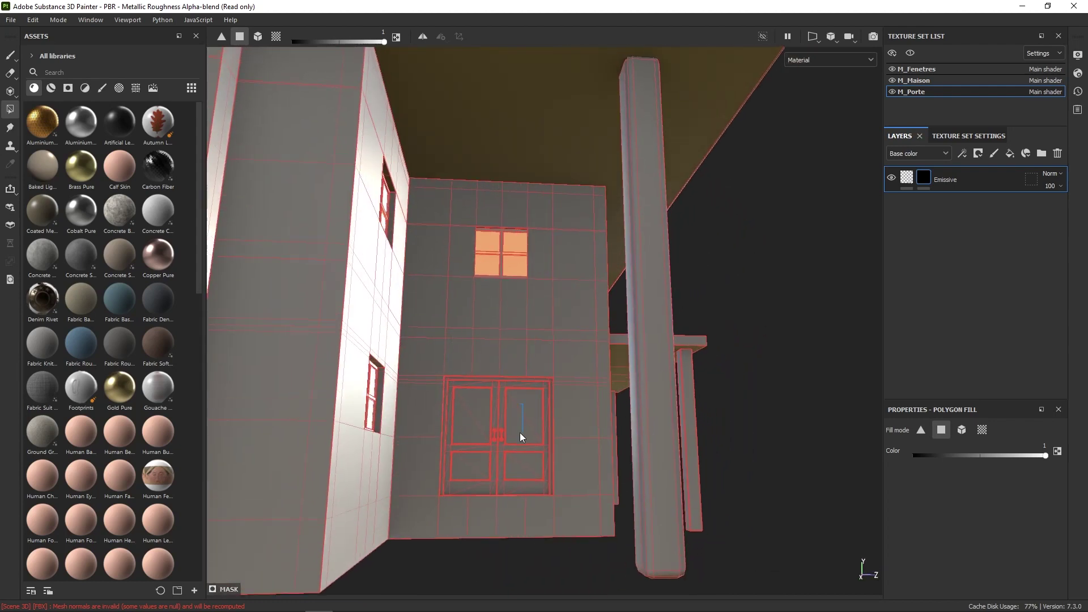
click(993, 137)
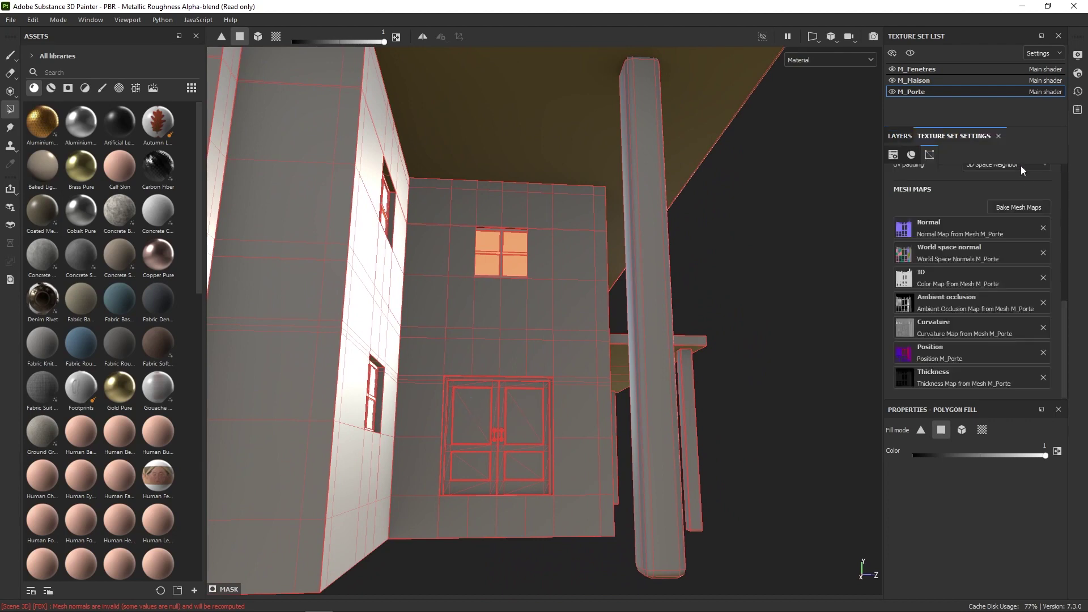
click(903, 136)
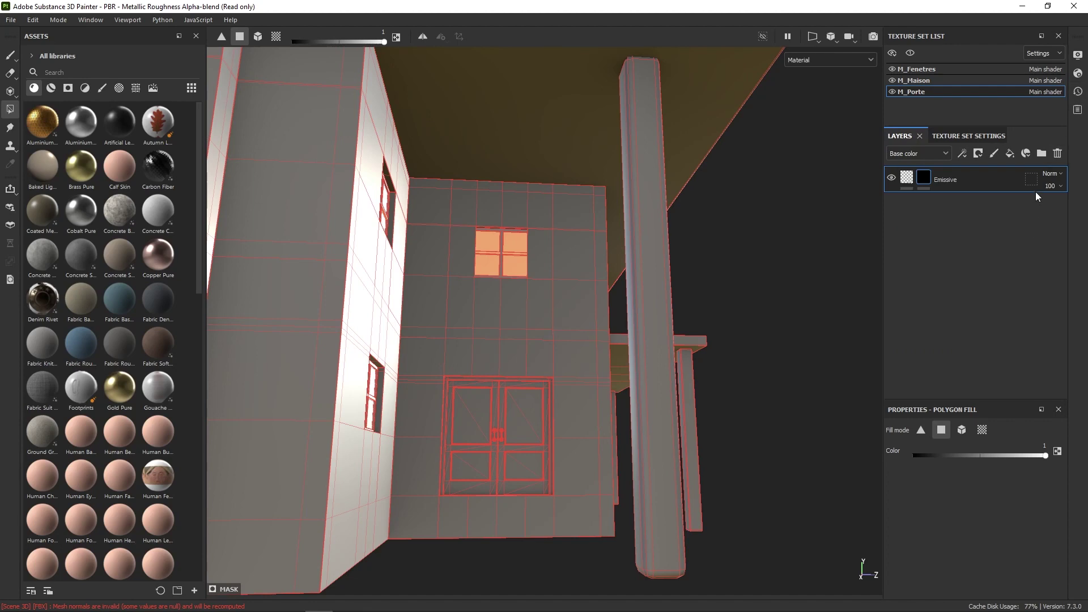
click(978, 136)
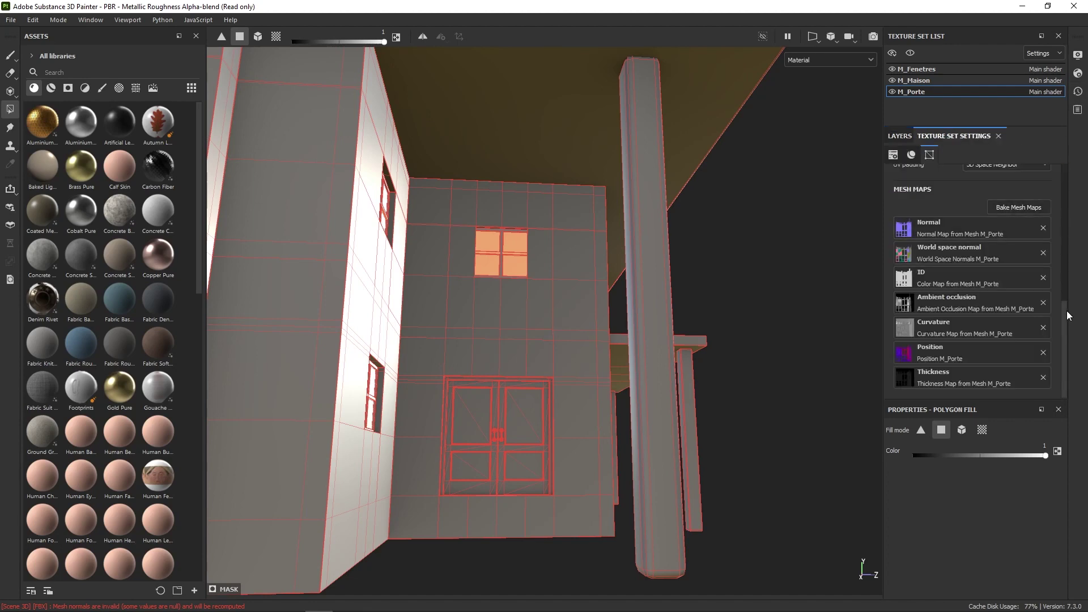
drag(1065, 295, 1067, 228)
click(1046, 186)
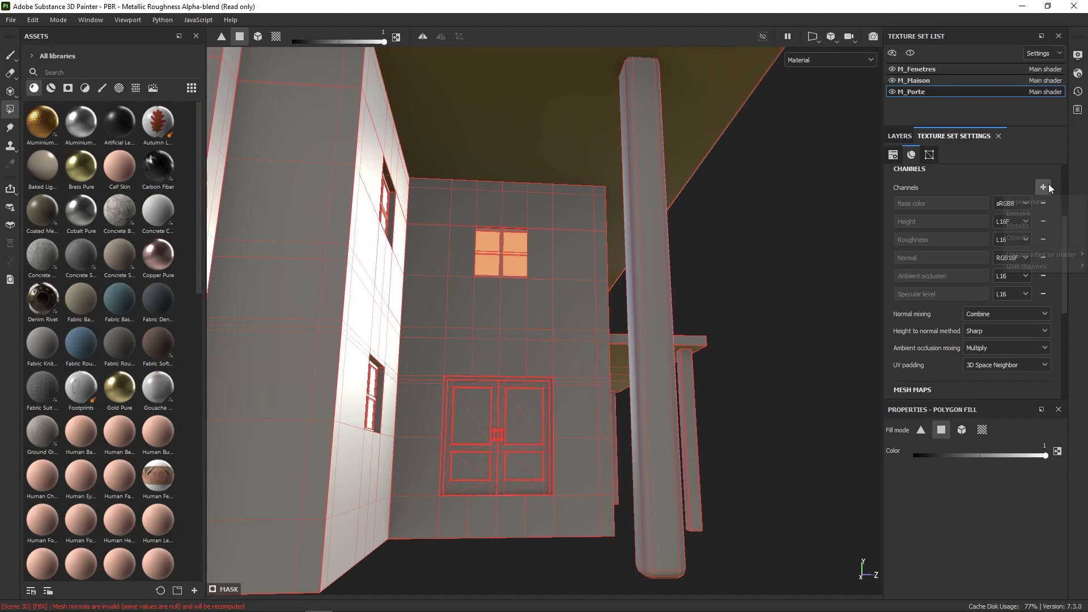
click(1032, 218)
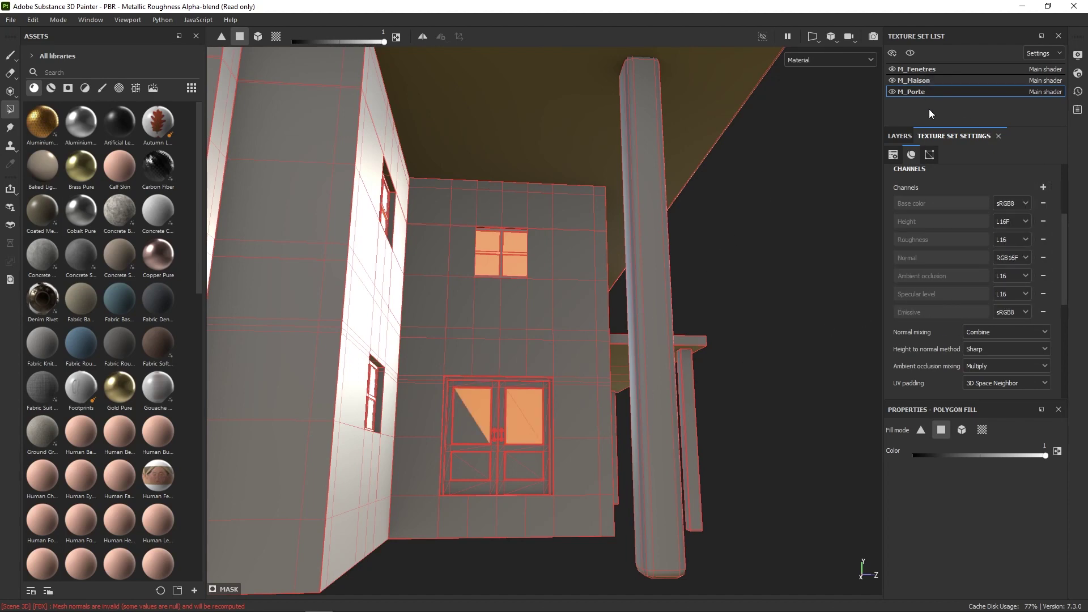
- Fill the double door's upper glass panels in the Emissive mask and inspect the single door around the house
click(900, 136)
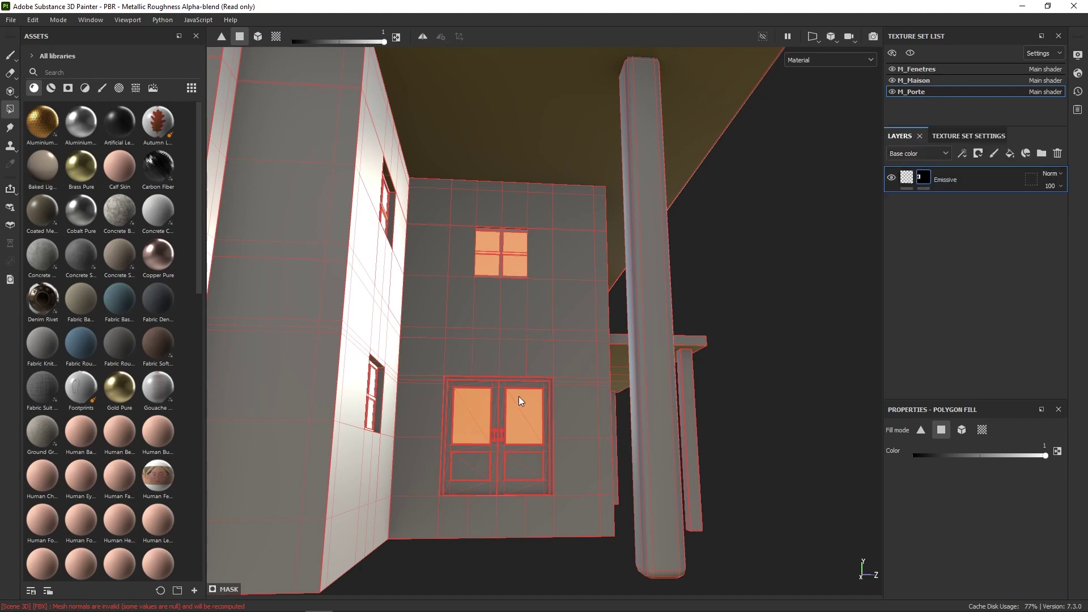
scroll(521, 400, down, 3)
alt+drag(520, 400, 510, 363)
middle_drag(521, 352, 479, 365)
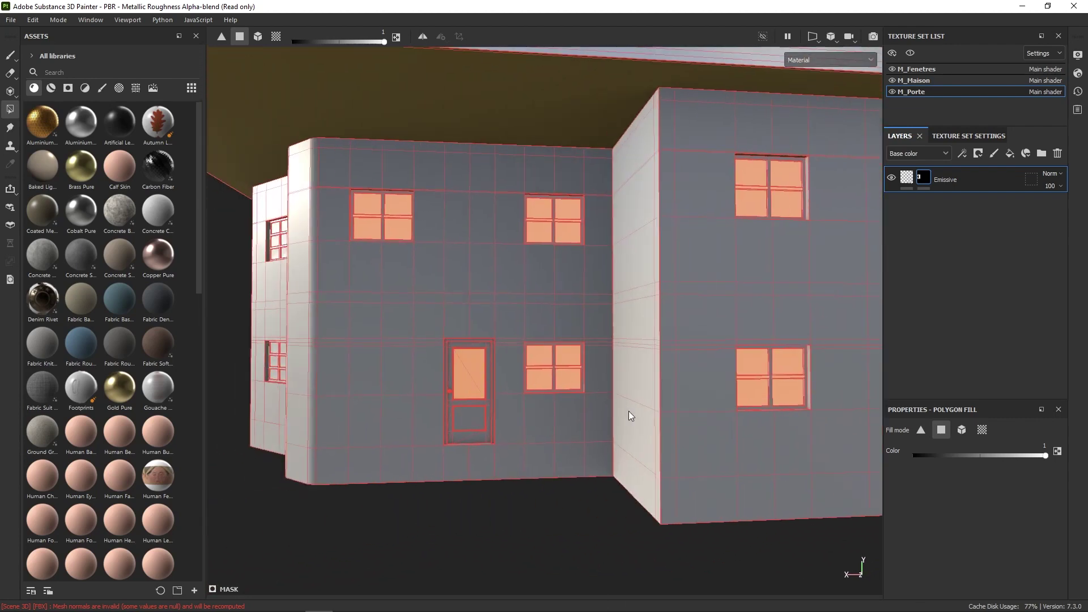
- Copy the Emissive layer from M_Porte into the M_Maison texture set, replacing its default Layer 1
right_drag(630, 415, 953, 187)
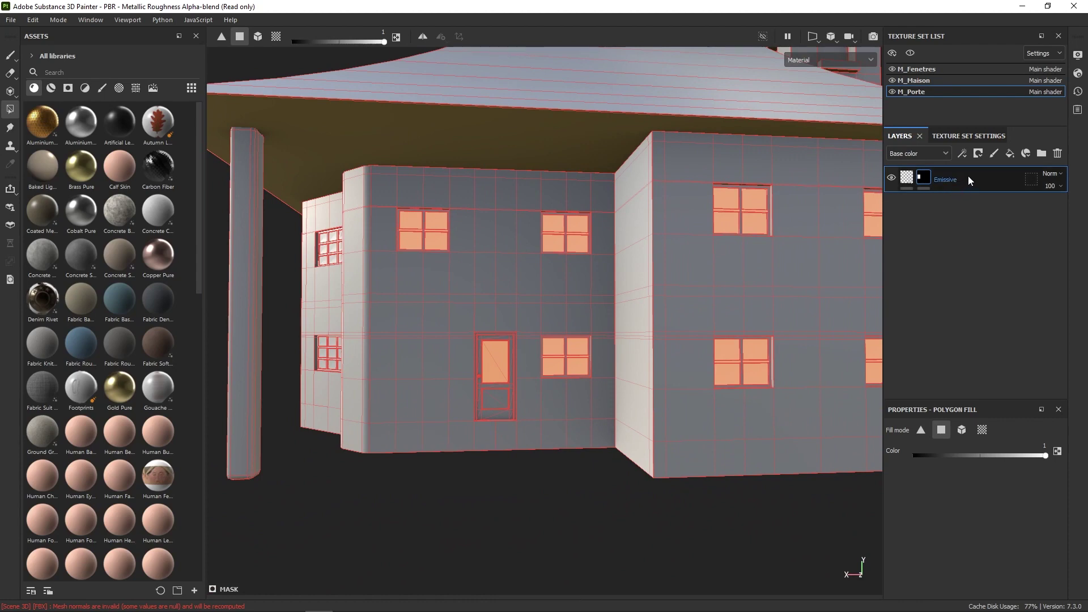
key(1)
click(928, 80)
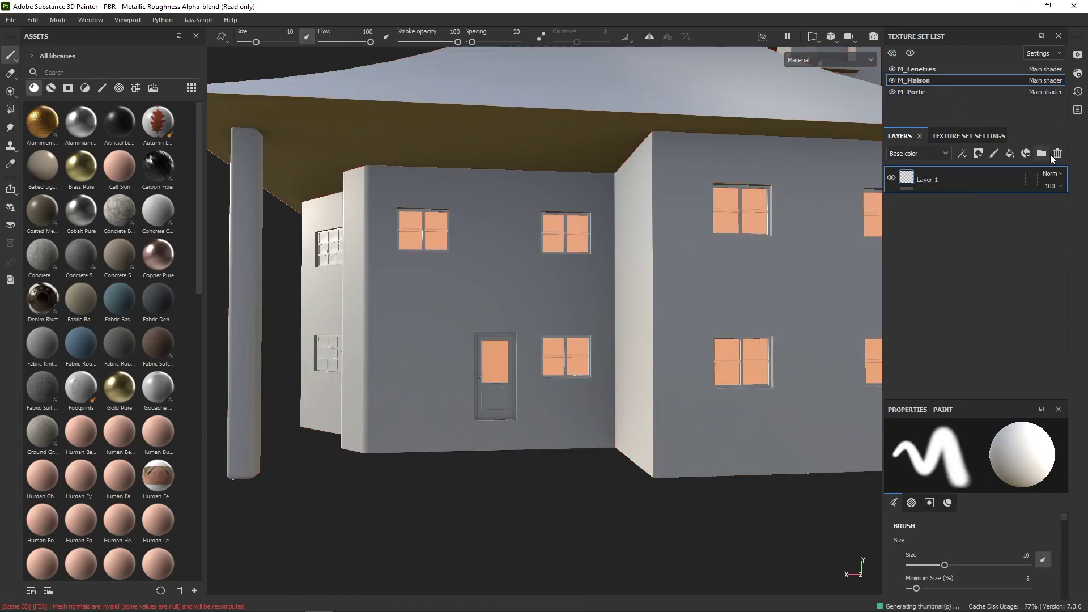
click(1057, 153)
key(ctrl+v)
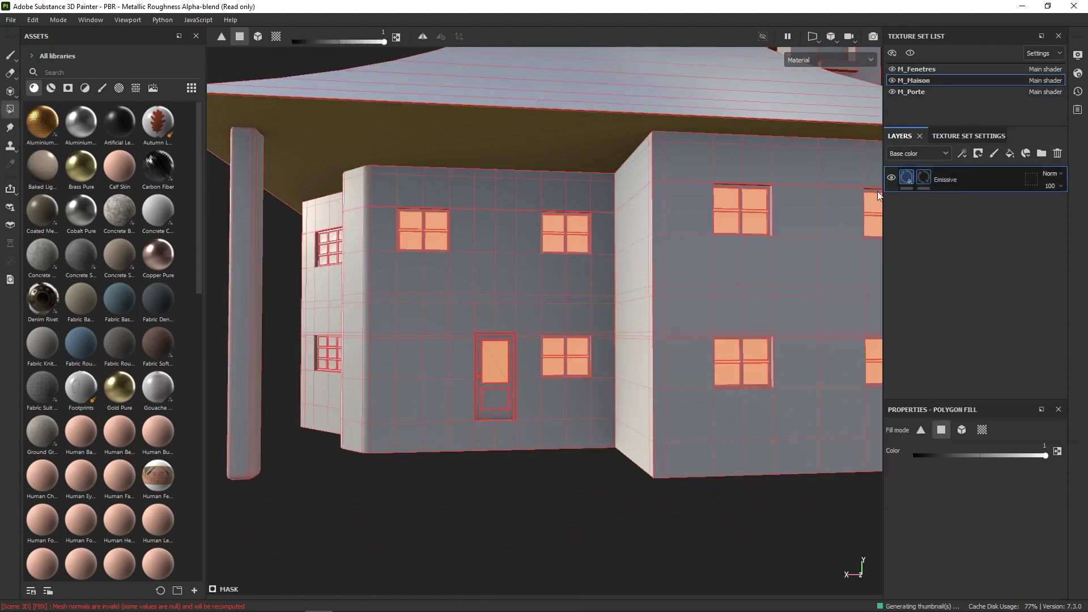
- Add an Emissive channel to the M_Maison texture set
right_click(924, 178)
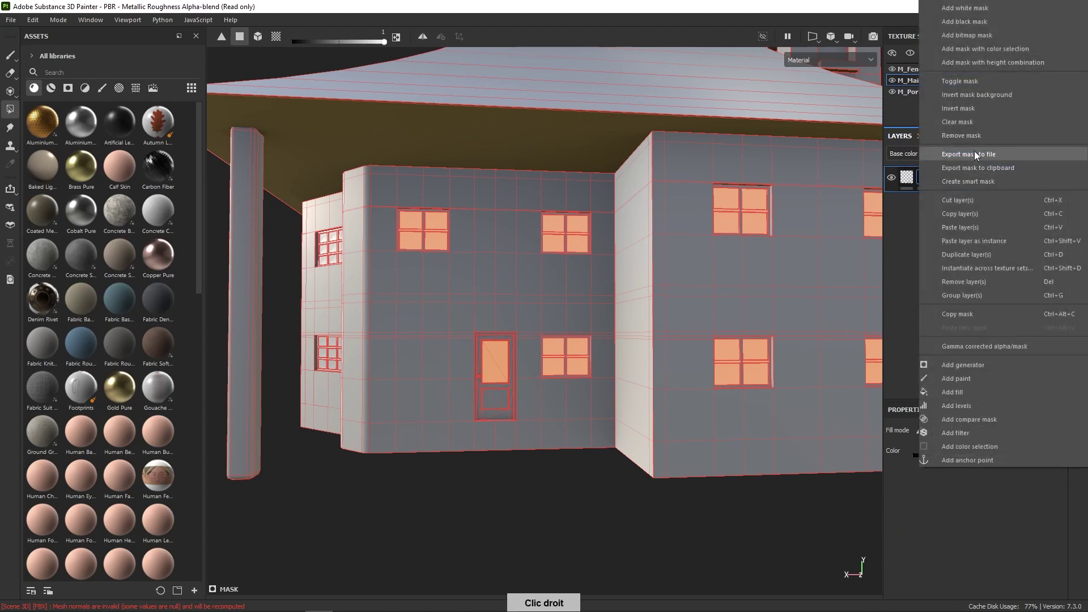
key(Escape)
middle_drag(720, 247, 549, 413)
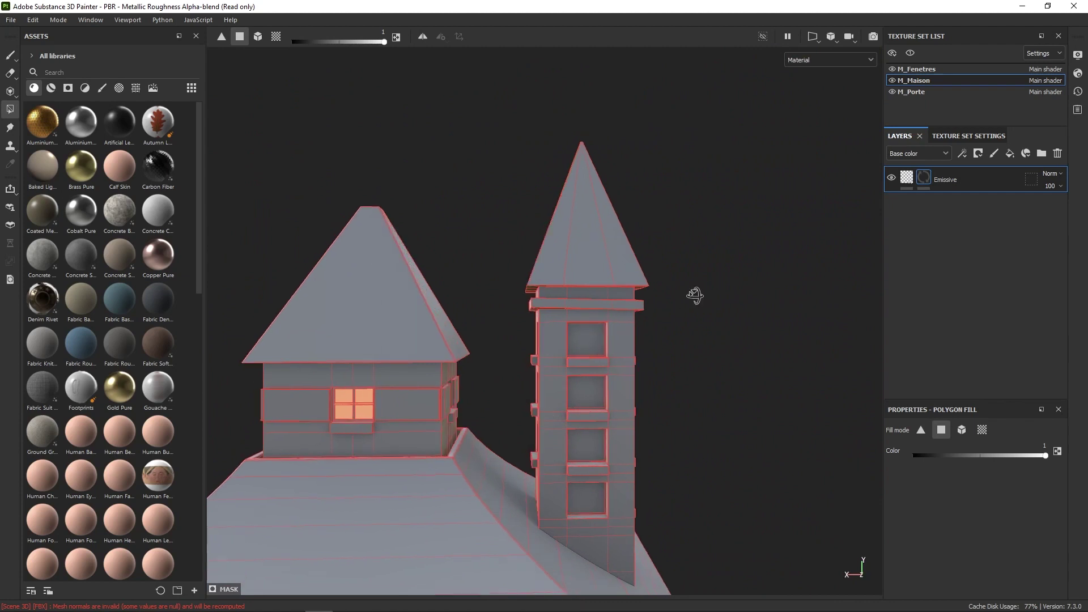
click(1000, 138)
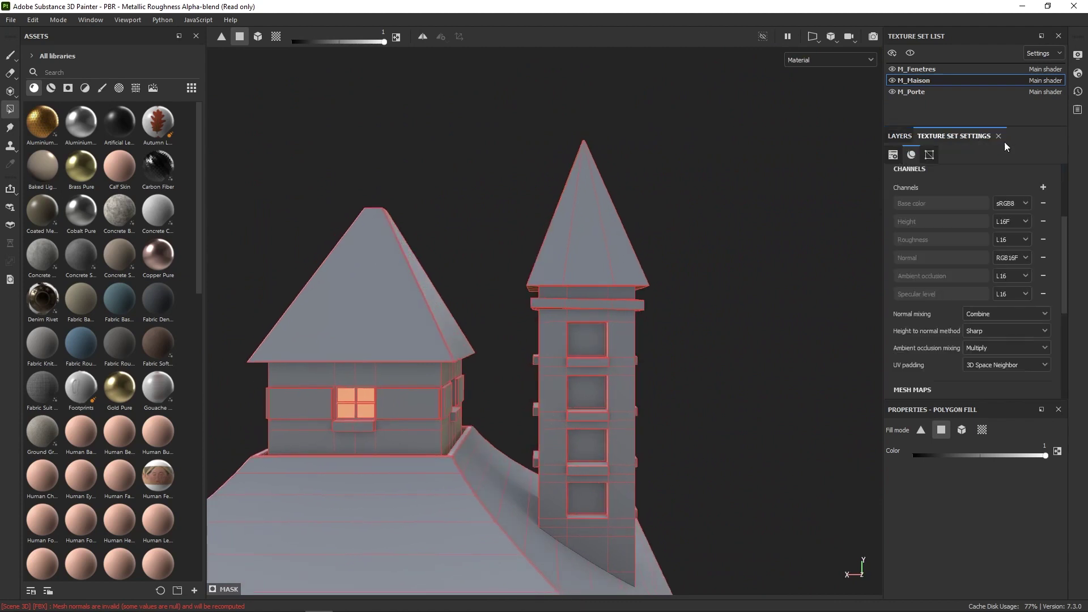
click(1043, 187)
click(1041, 233)
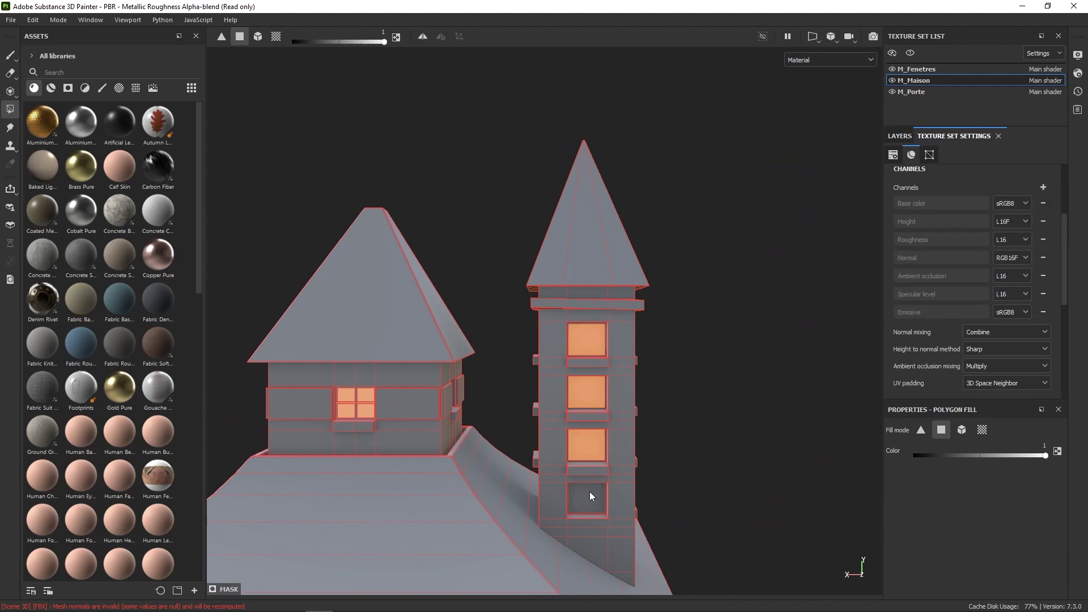
- Fill the four window openings on one face of the tower in the M_Maison Emissive mask
mouse_move(698, 439)
alt+mouse_down()
mouse_move(620, 448)
mouse_move(682, 433)
alt+mouse_up()
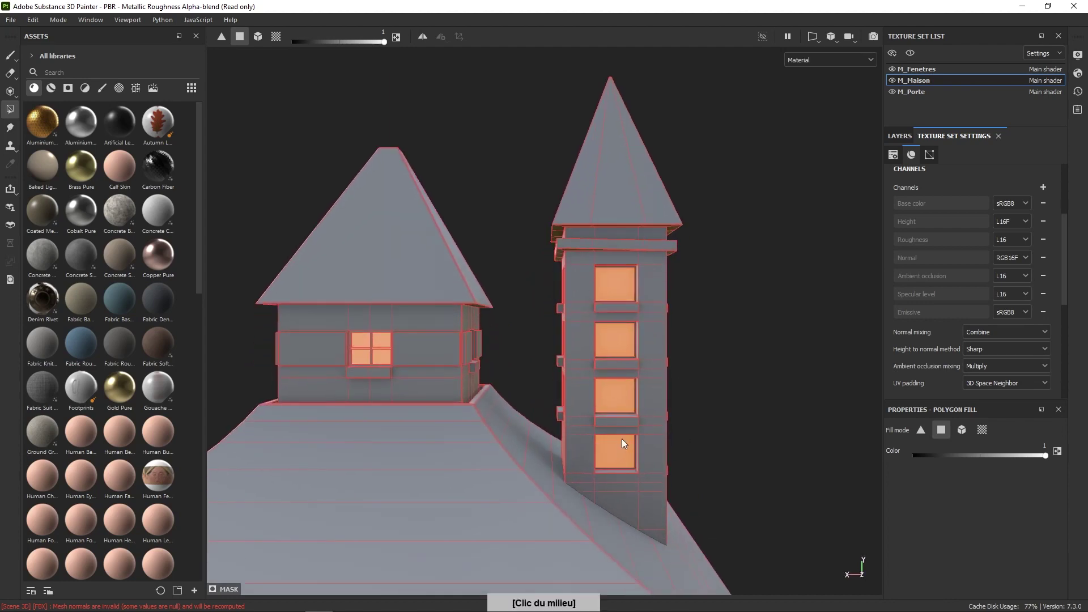
alt+drag(730, 441, 670, 403)
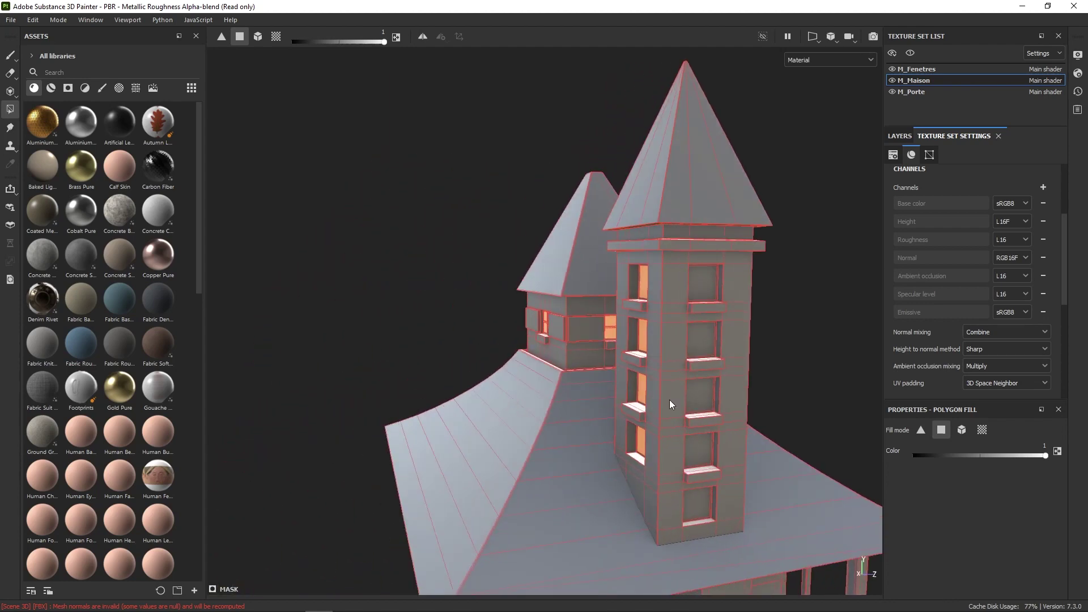
alt+drag(702, 443, 688, 430)
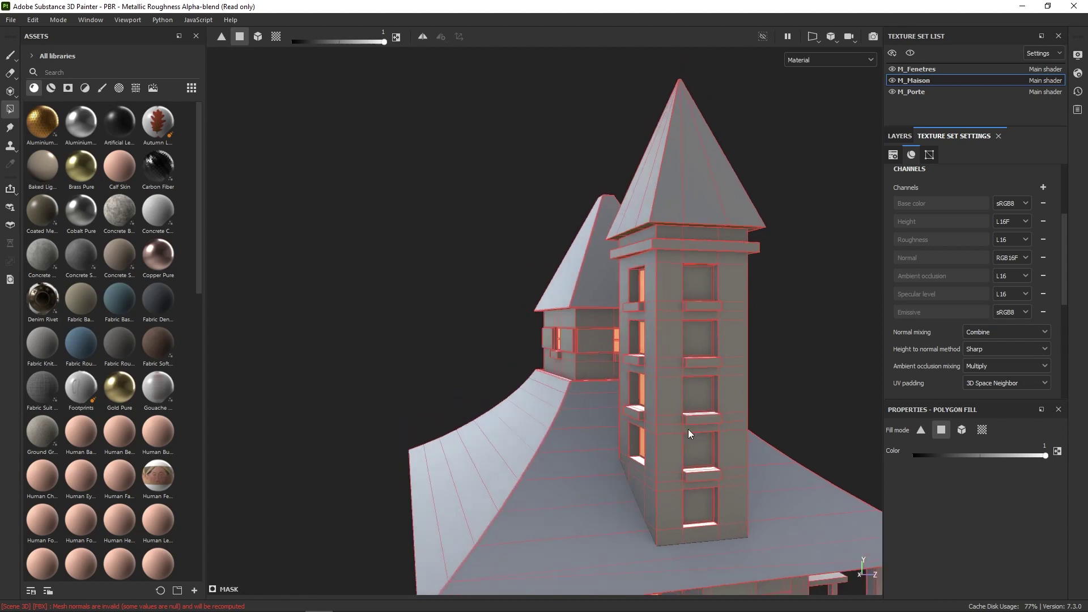
- Try filling a window on the tower's adjacent face in the Emissive mask using the UV chunk fill mode
click(279, 37)
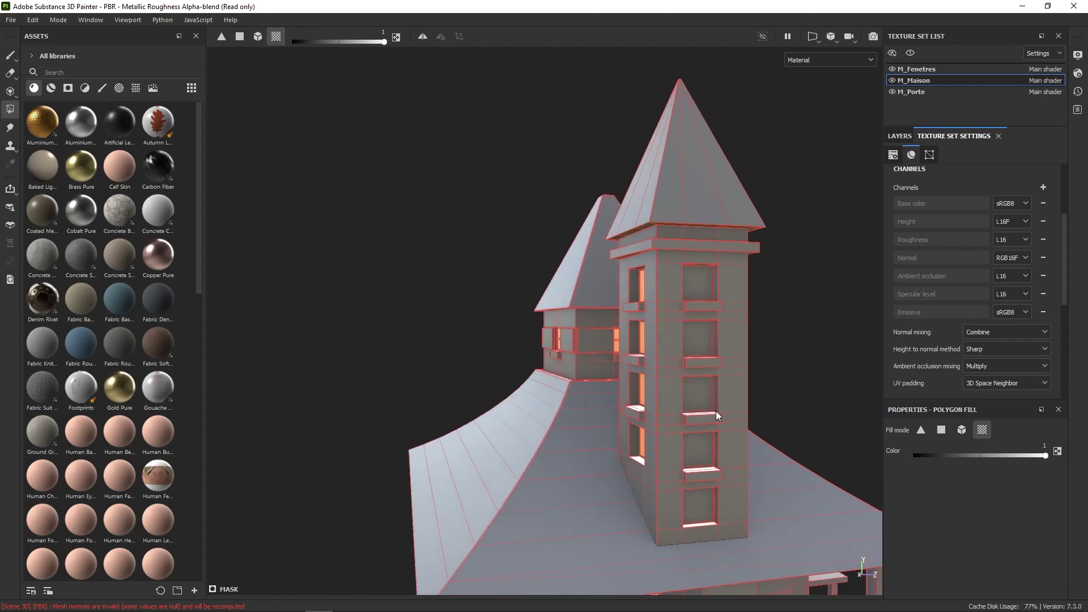
click(699, 446)
key(ctrl+z)
click(697, 446)
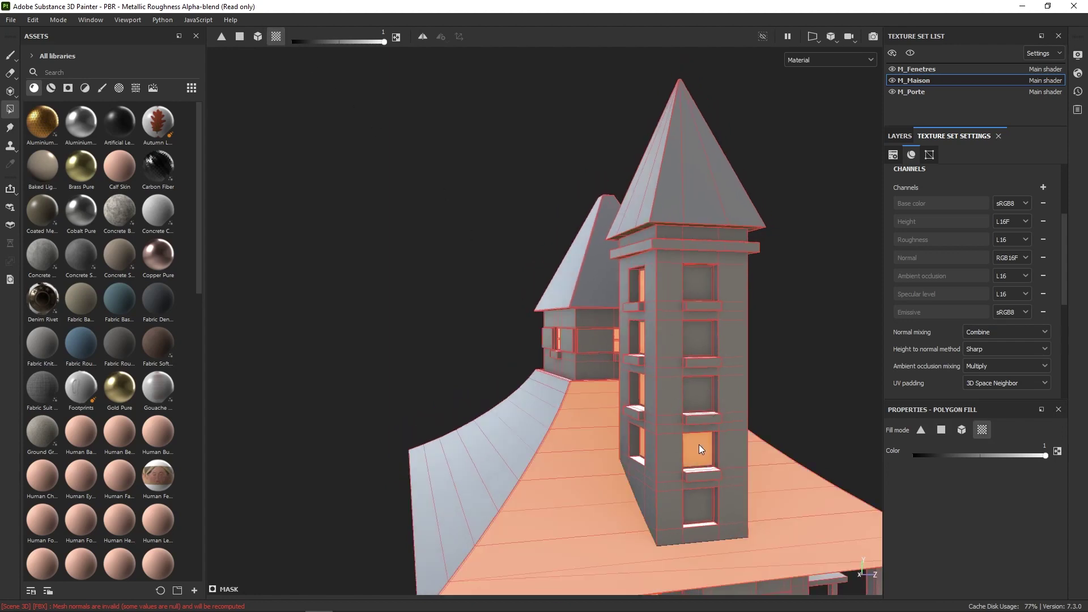
- Undo the UV chunk fill and switch the polygon fill mode to quads
mouse_move(710, 437)
alt+mouse_down()
mouse_move(710, 420)
mouse_move(701, 441)
alt+mouse_up()
key(ctrl+z)
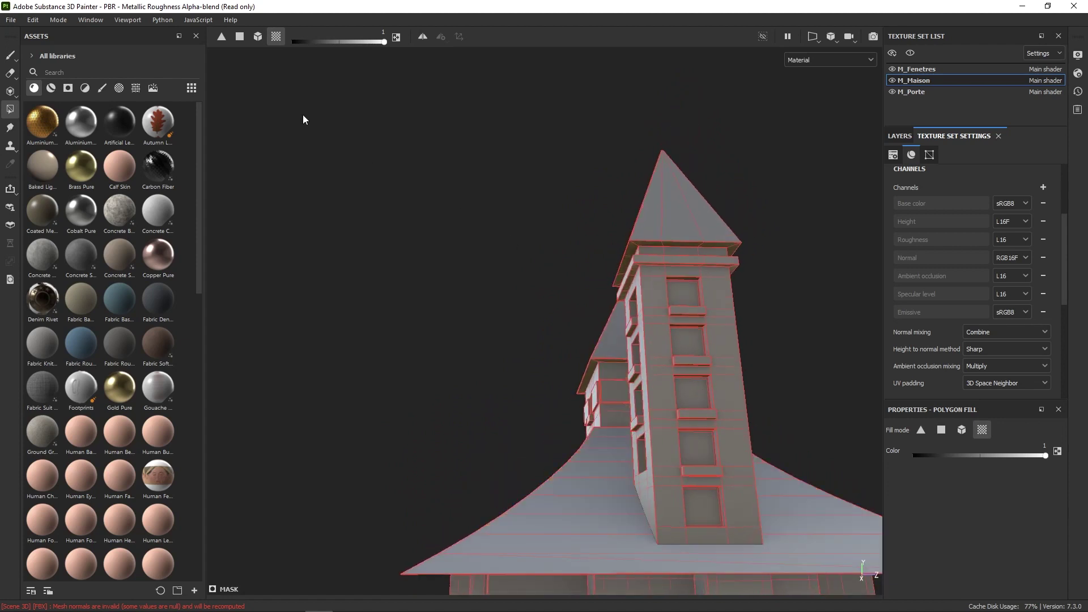
click(239, 36)
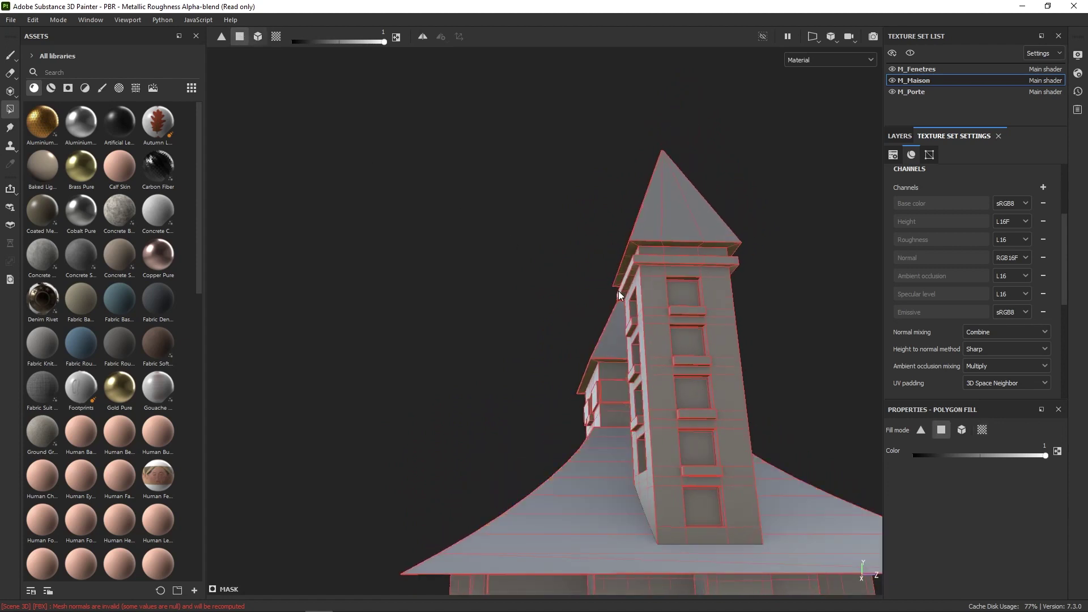
- Fill the three lower windows on the tower's five-window face in the M_Maison Emissive mask, clearing stray fill from the roof
click(698, 448)
alt+drag(703, 438, 611, 420)
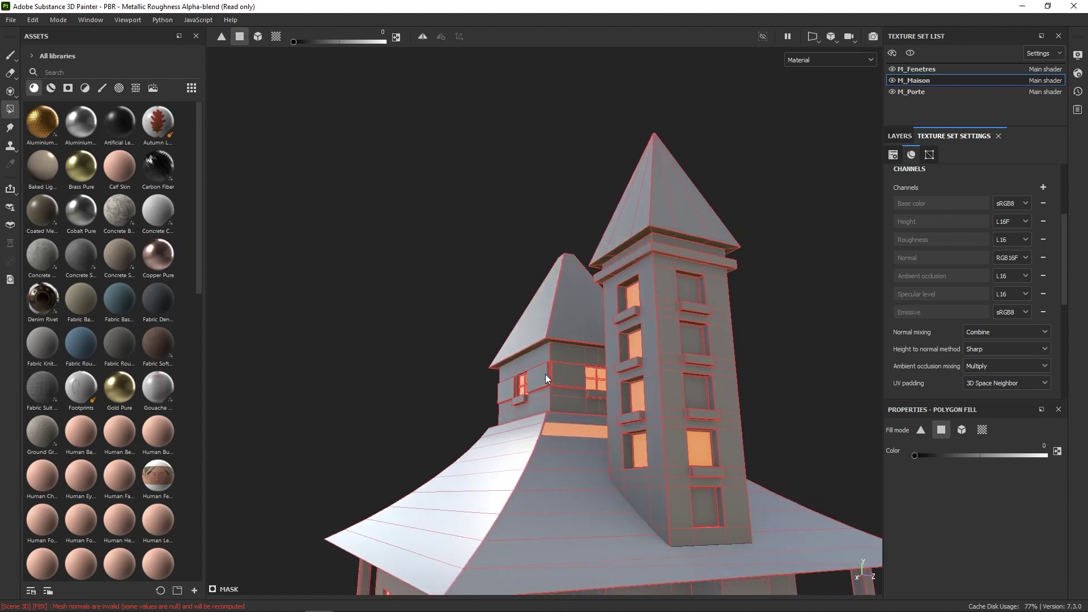
alt+drag(730, 434, 700, 499)
click(707, 499)
key(ctrl+z)
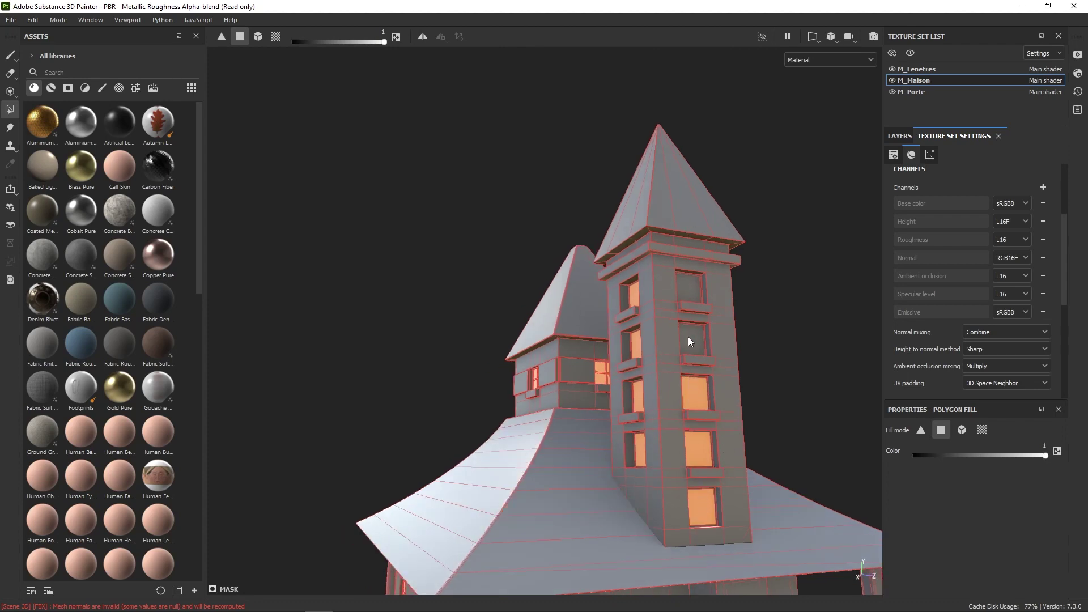
- Clear the stray mask fill from the lower roof bands and the wall quad beside the tower's top window
middle_drag(782, 333, 642, 234)
key(x)
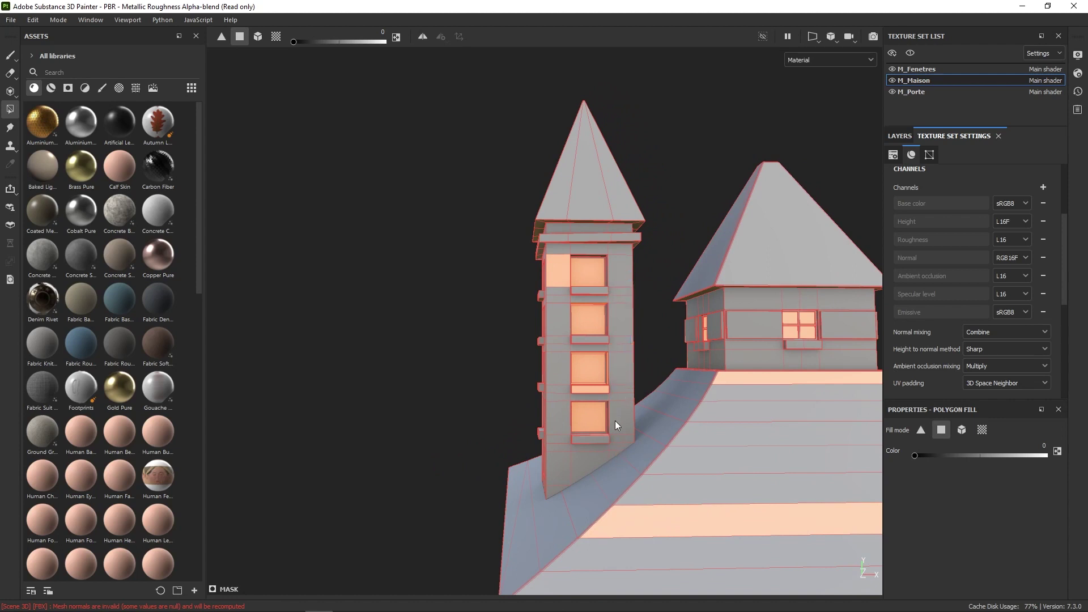
drag(632, 492, 631, 554)
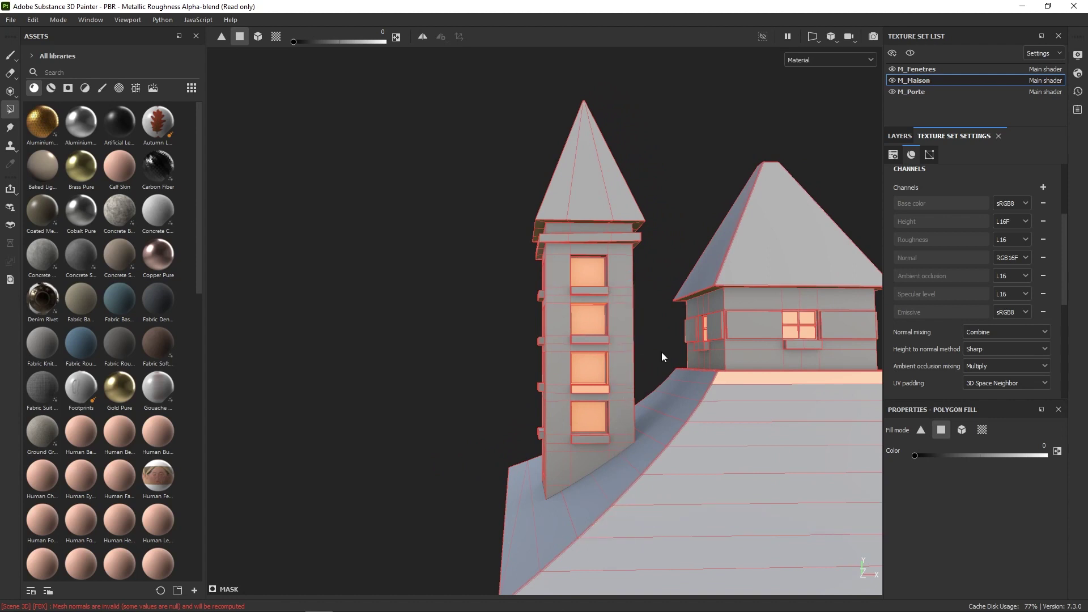
- Fill the three windows on the tower face toward the smaller tower and clear stray fill from the ledges and window reveals
middle_drag(662, 356, 598, 389)
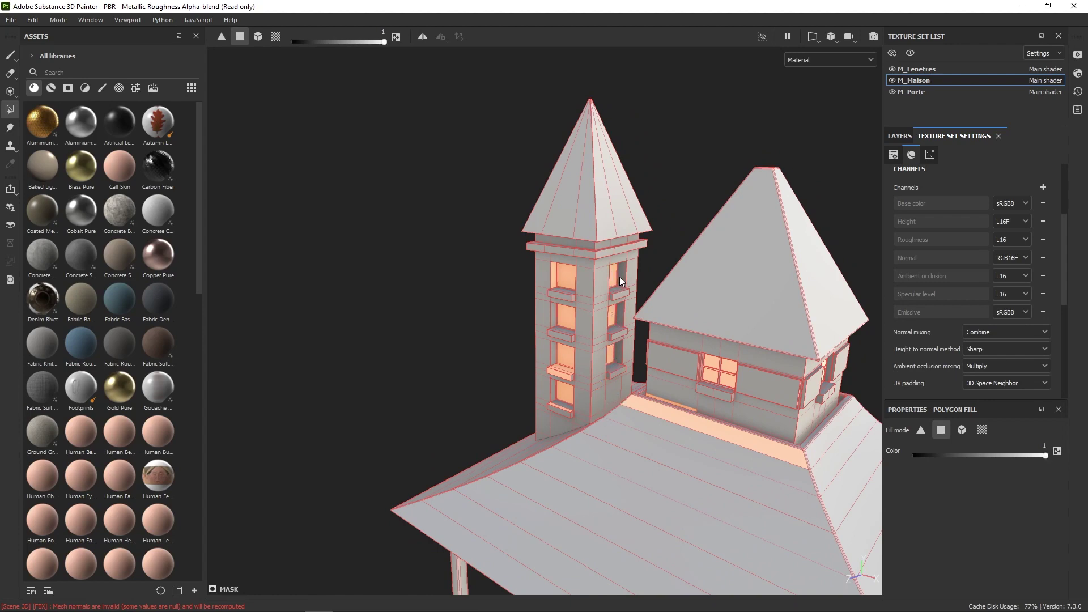
alt+right_drag(580, 300, 573, 467)
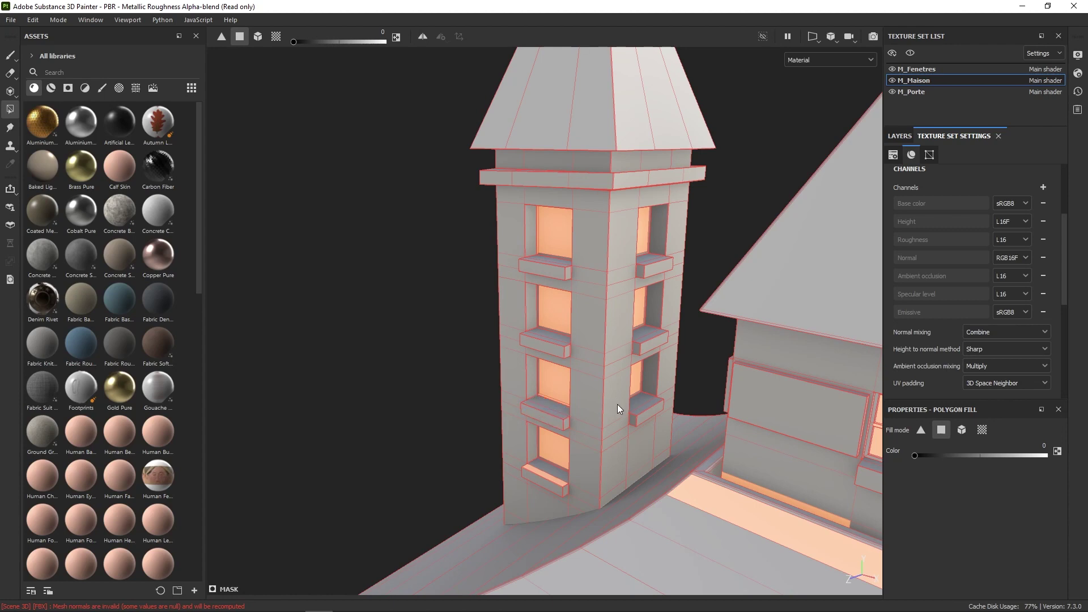
alt+drag(617, 404, 636, 335)
middle_drag(613, 383, 657, 339)
- Fill the two upper windows on the tower's remaining four-window face and clear the mask fill from their ledges
alt+drag(657, 338, 704, 422)
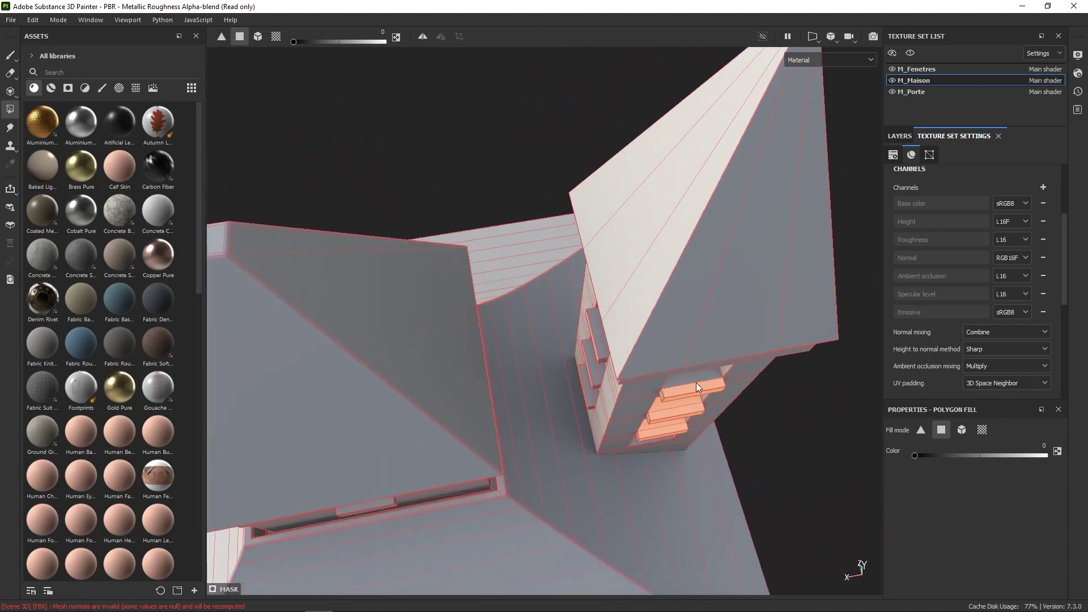
alt+drag(696, 382, 697, 357)
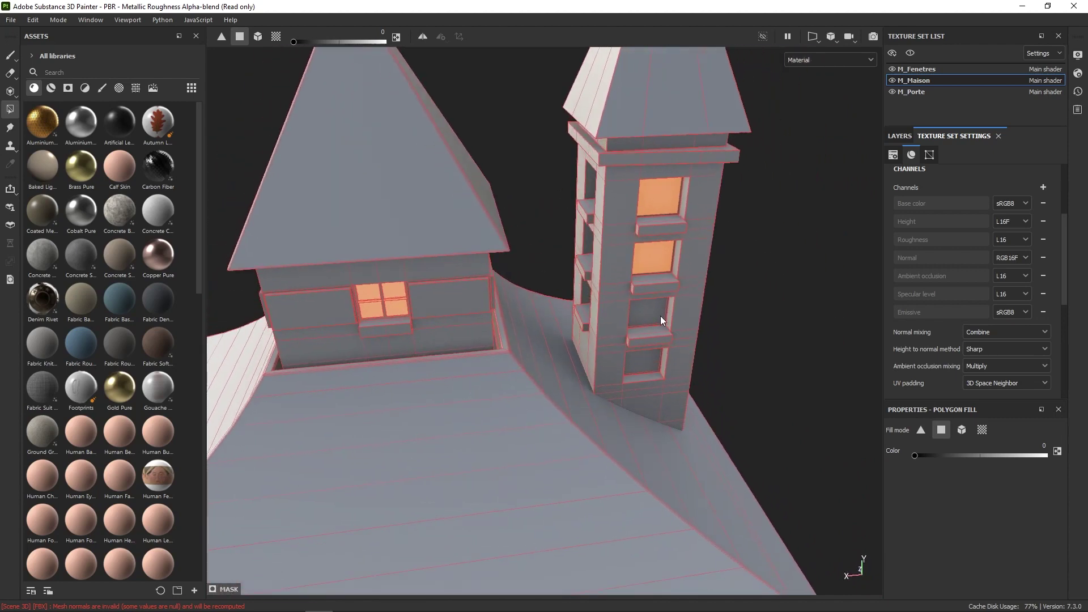
alt+drag(661, 320, 646, 274)
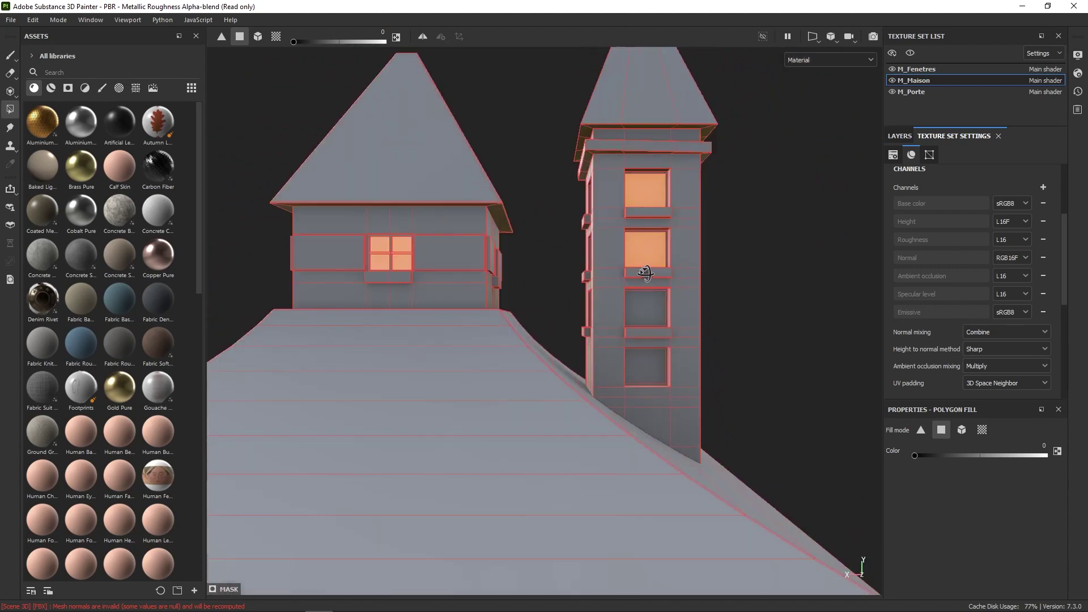
- Switch the viewport to an orthographic view, clear stray mask fill, and fill the upper three windows on this tower face
click(834, 41)
click(868, 66)
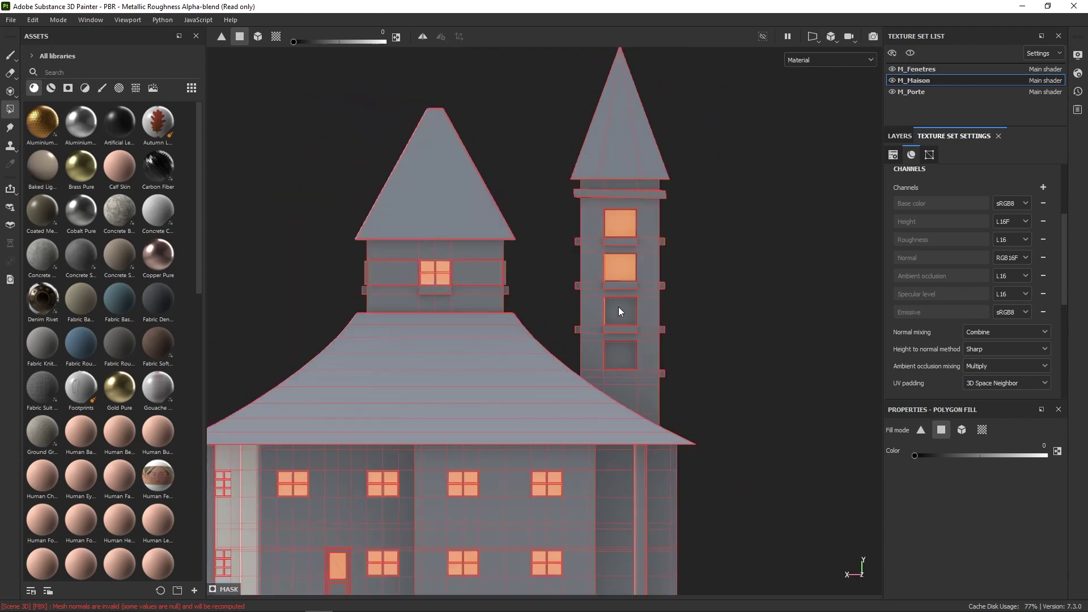
drag(581, 321, 584, 320)
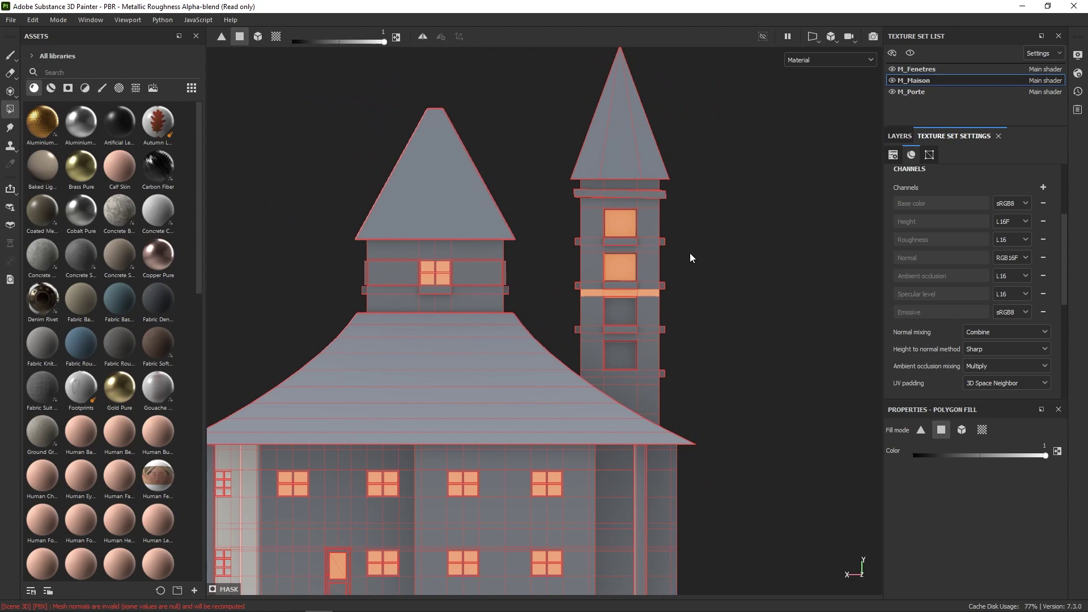
drag(690, 258, 589, 391)
ctrl+drag(628, 245, 617, 326)
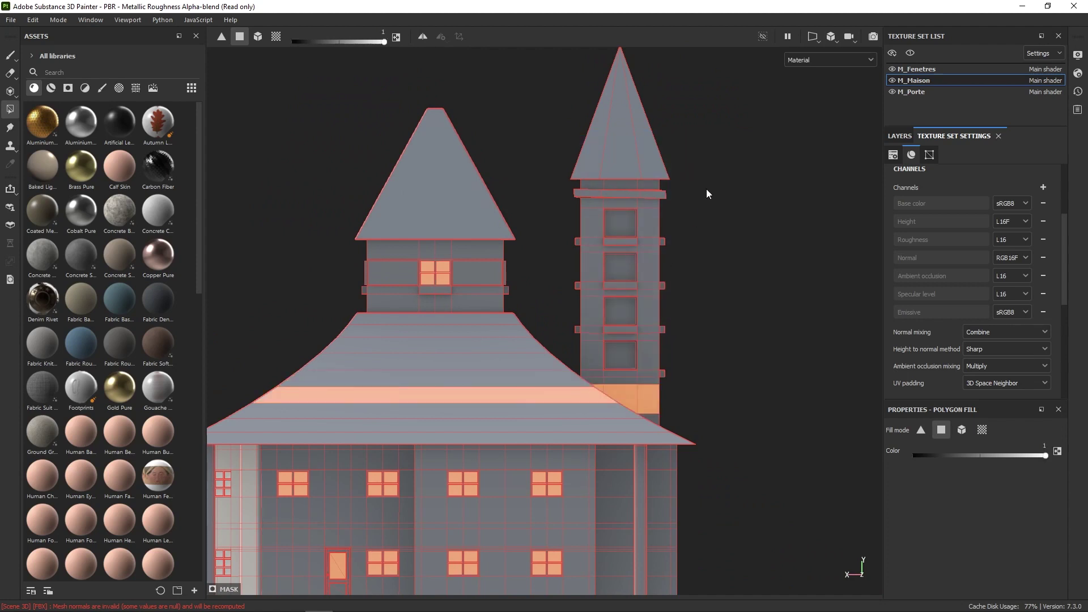
drag(644, 285, 593, 388)
ctrl+drag(730, 136, 559, 448)
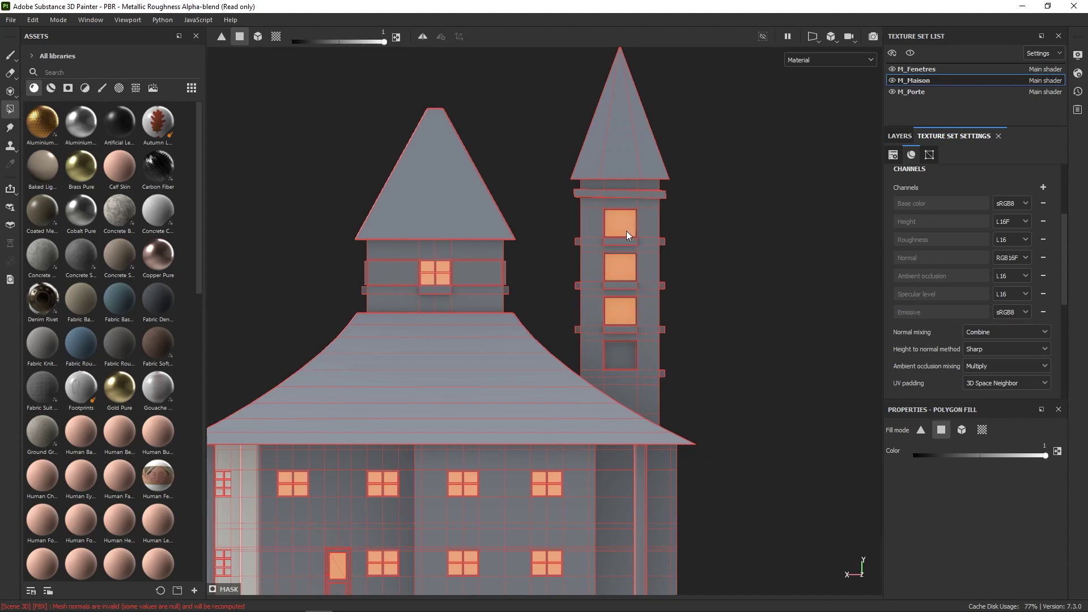
- Fill all five windows on the tower's five-window face in the M_Maison Emissive mask
alt+drag(675, 311, 643, 247)
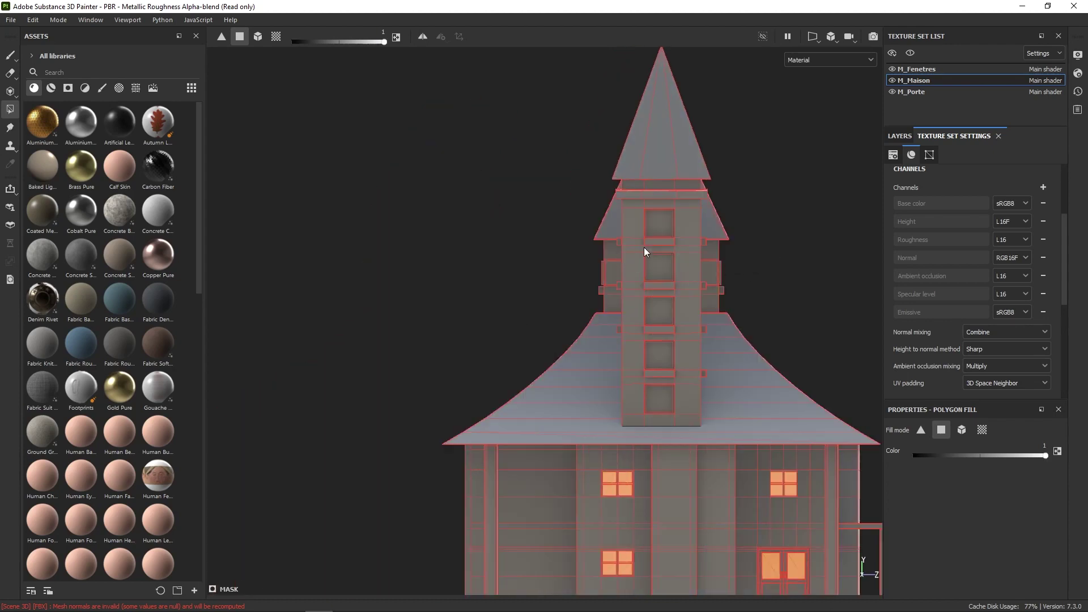
click(664, 400)
click(667, 351)
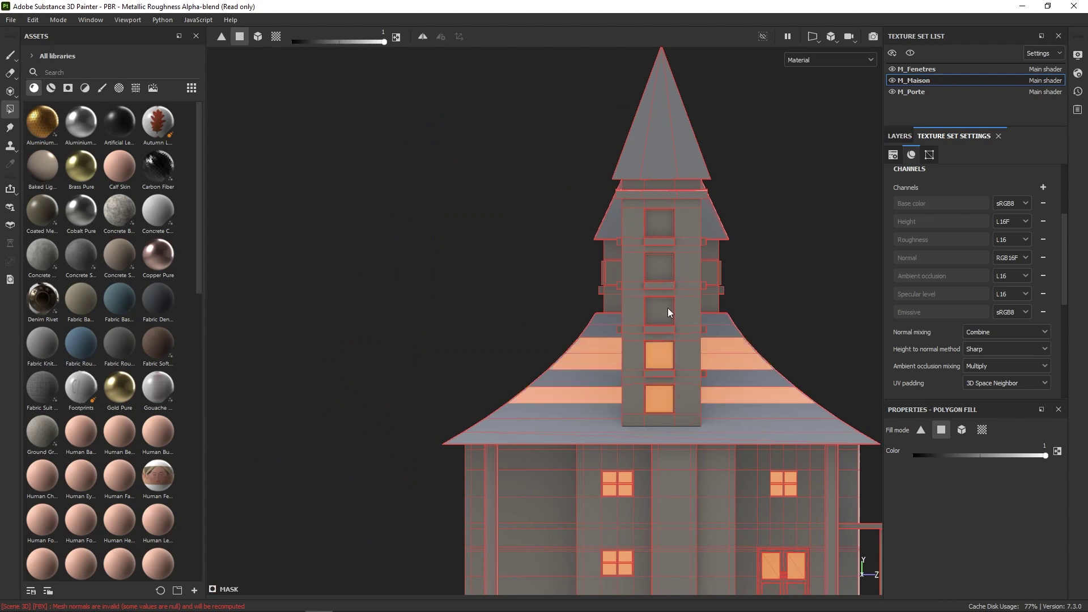
click(670, 225)
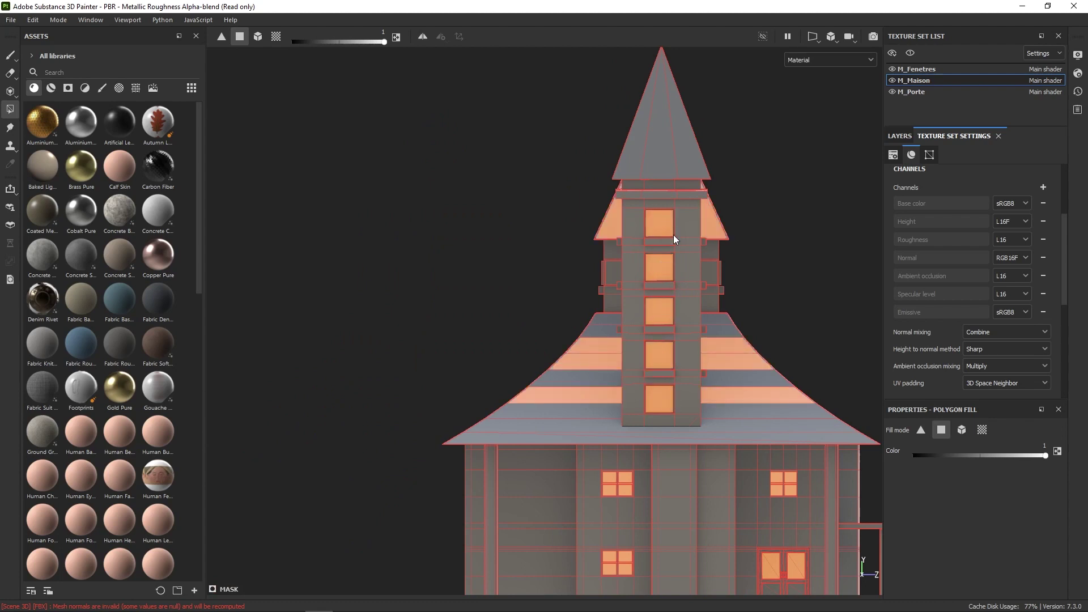
- Clear the stray mask fill from the main roof bands and the smaller tower's roof
drag(742, 189, 734, 455)
drag(751, 191, 774, 299)
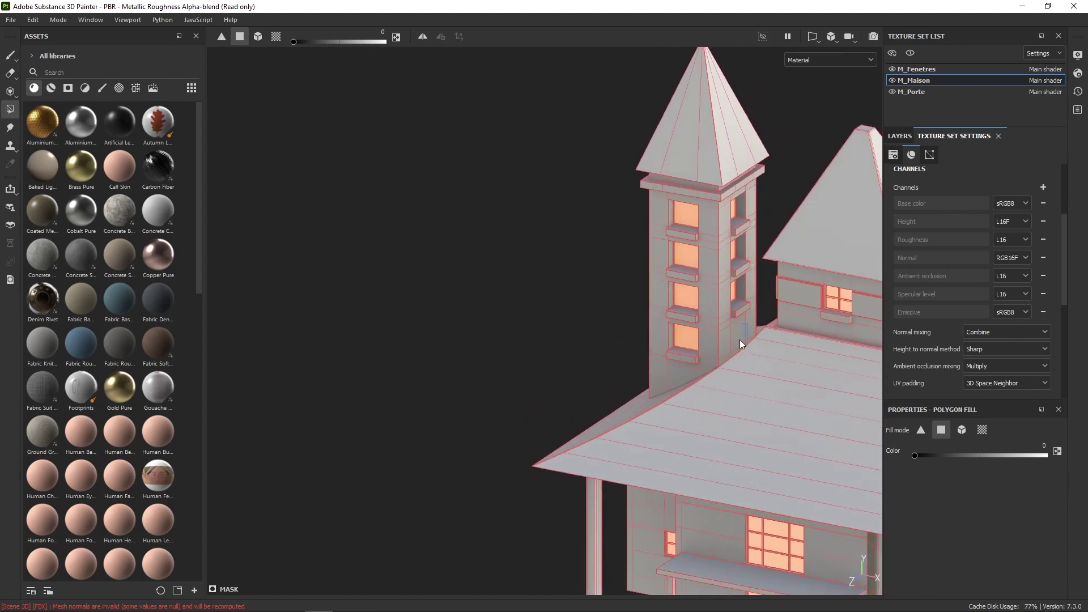
- Inspect both towers from several sides and clear the stray mask fill from the wall below the smaller tower's window
alt+drag(739, 339, 736, 291)
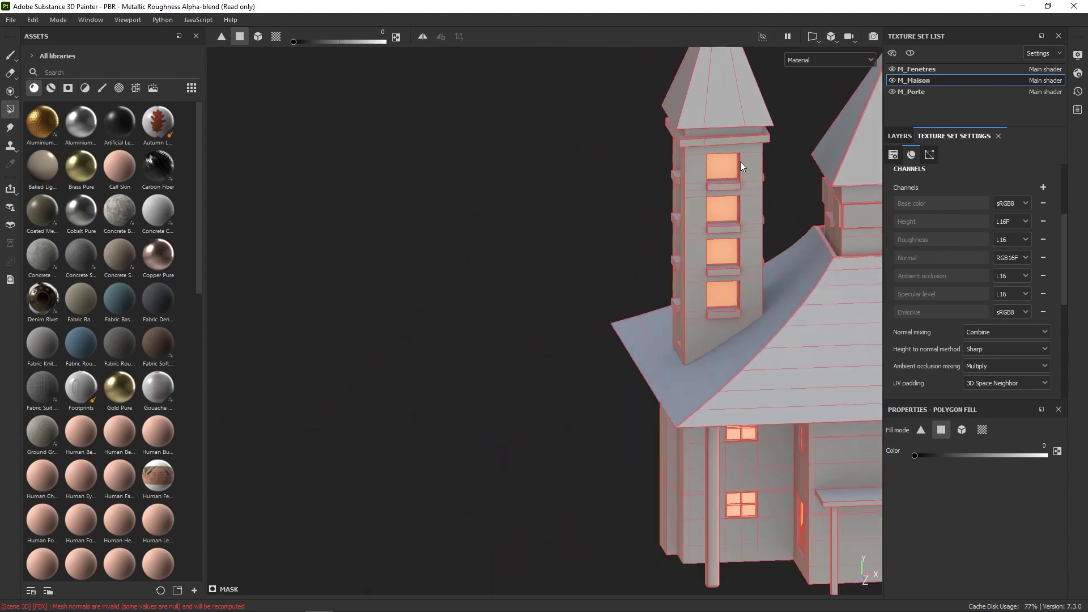
alt+drag(824, 318, 837, 366)
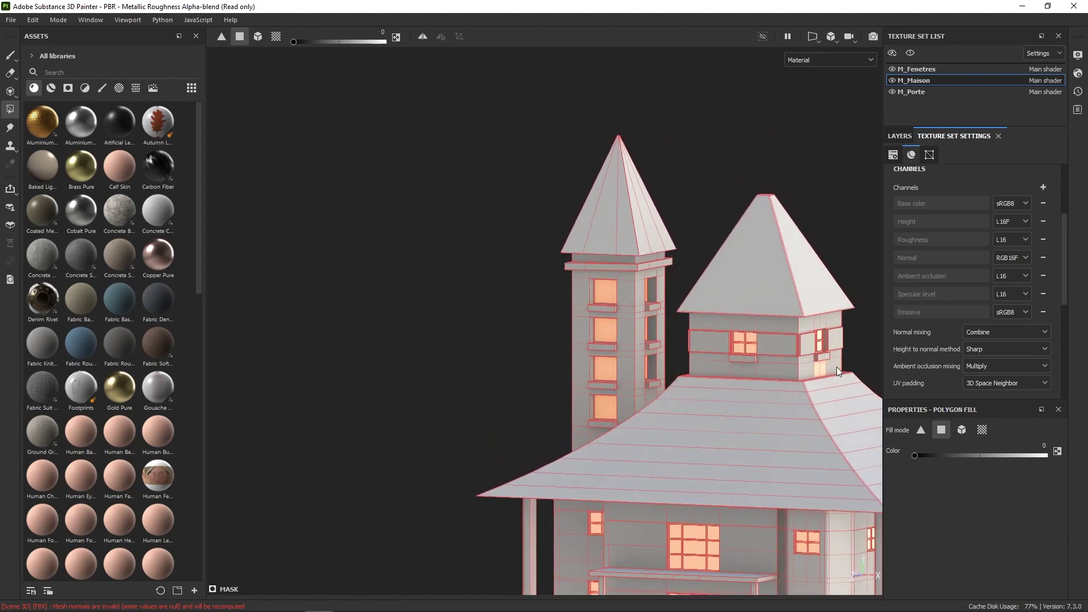
alt+drag(844, 311, 804, 333)
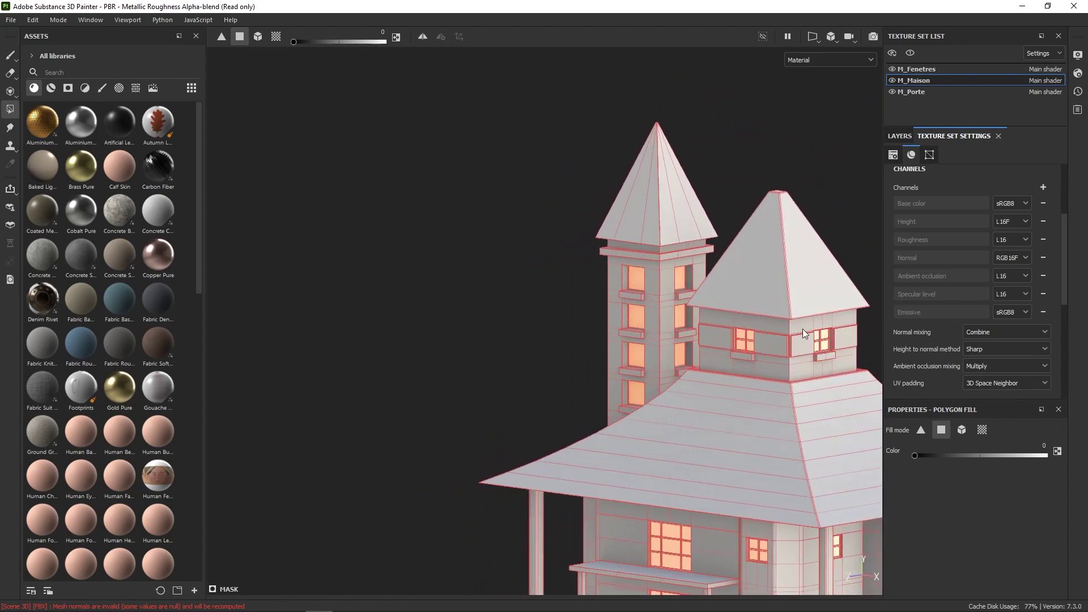
alt+drag(817, 238, 813, 233)
alt+right_drag(813, 232, 807, 362)
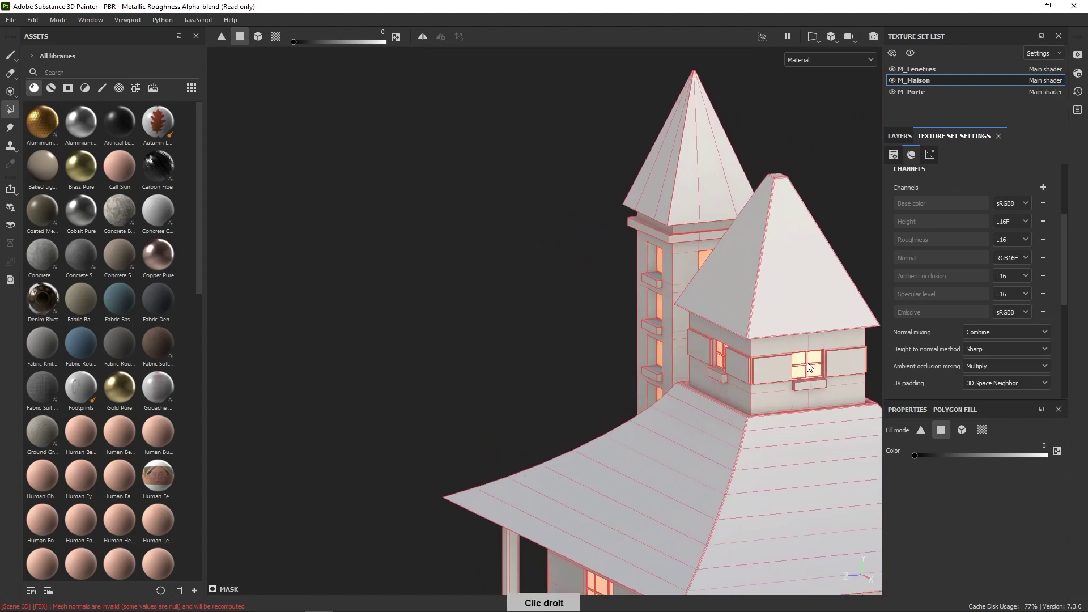
alt+middle_drag(807, 363, 751, 266)
alt+drag(750, 267, 729, 235)
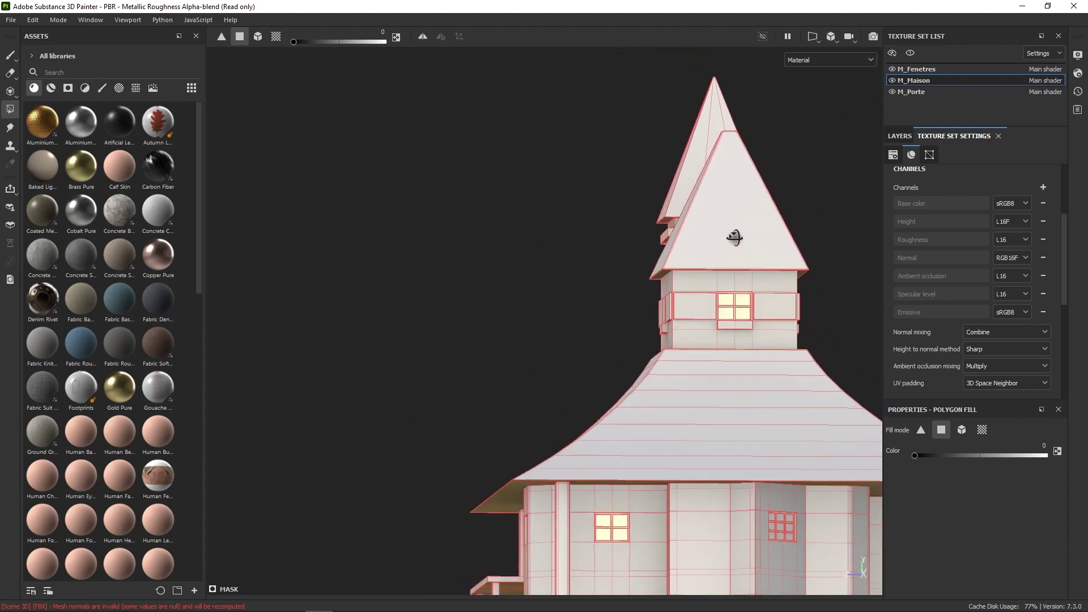
- Activate polygon filling on the Emissive layer's mask in the M_Fenetres texture set
click(958, 69)
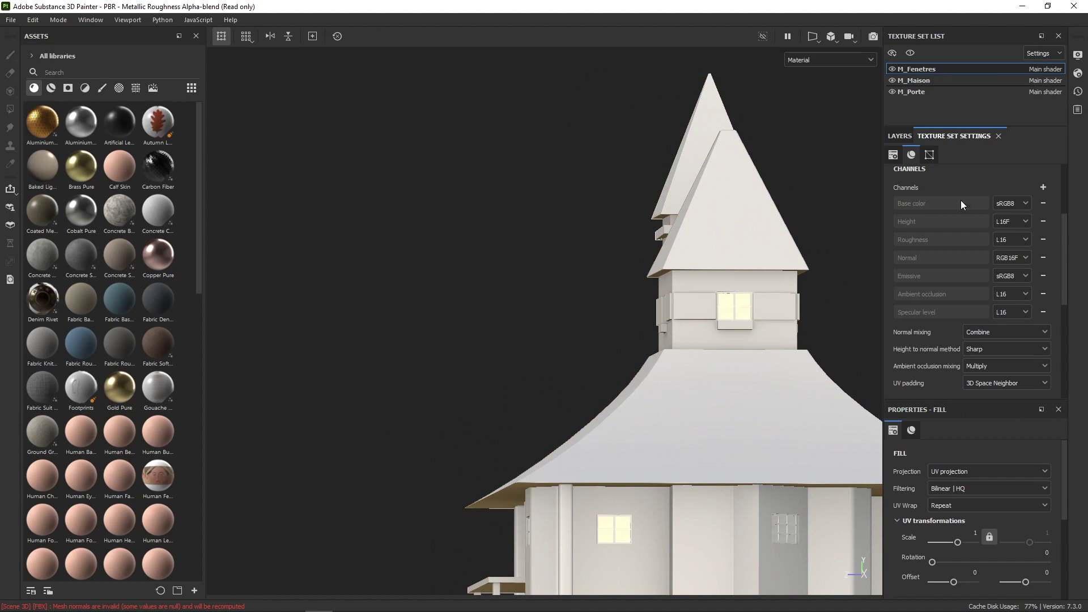
click(900, 136)
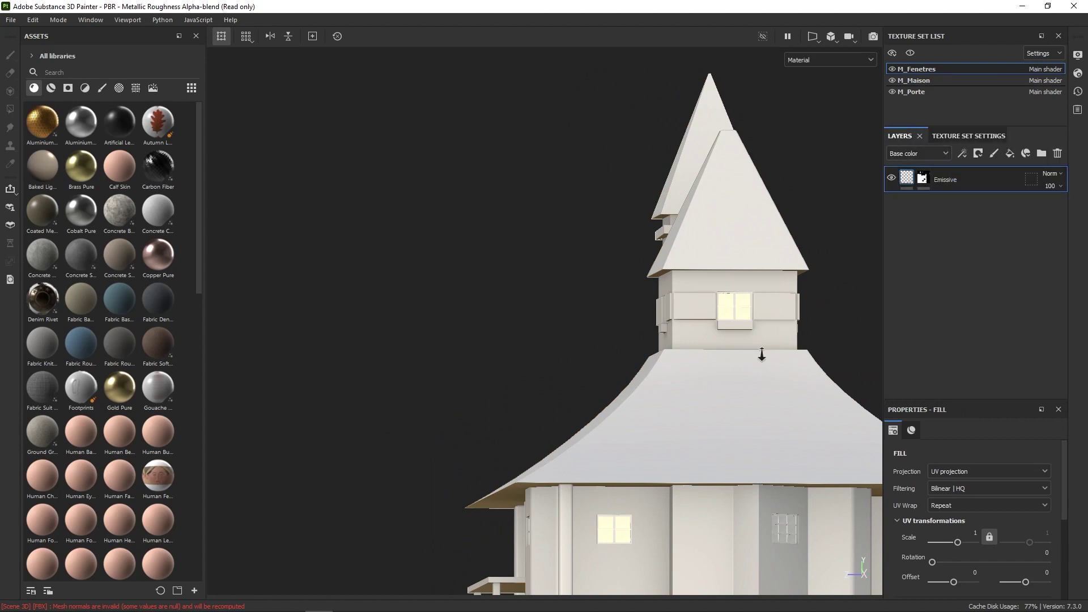
alt+right_drag(762, 354, 526, 268)
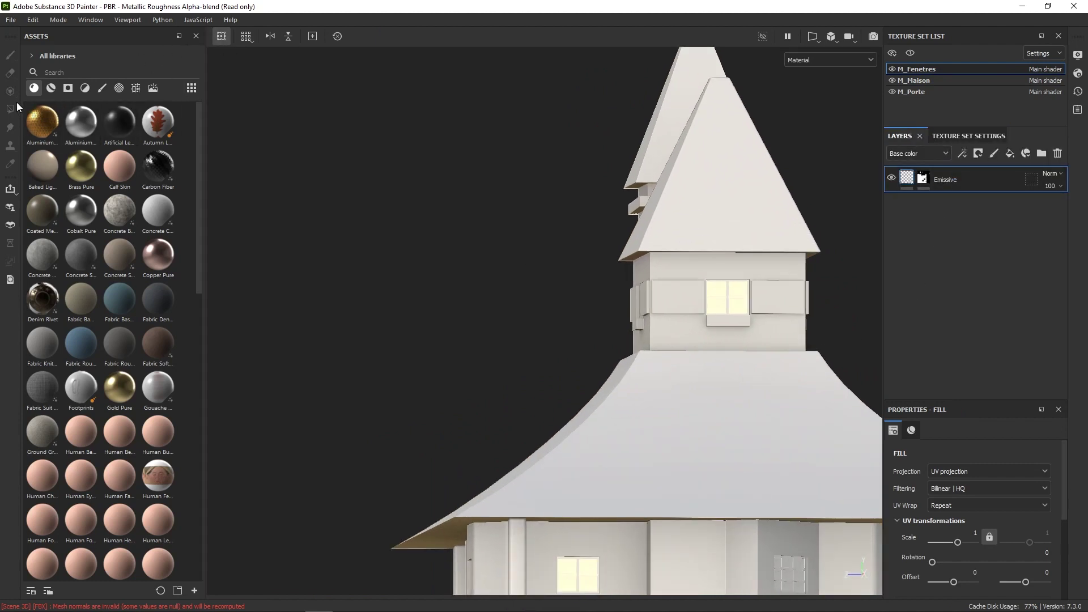
click(923, 180)
key(4)
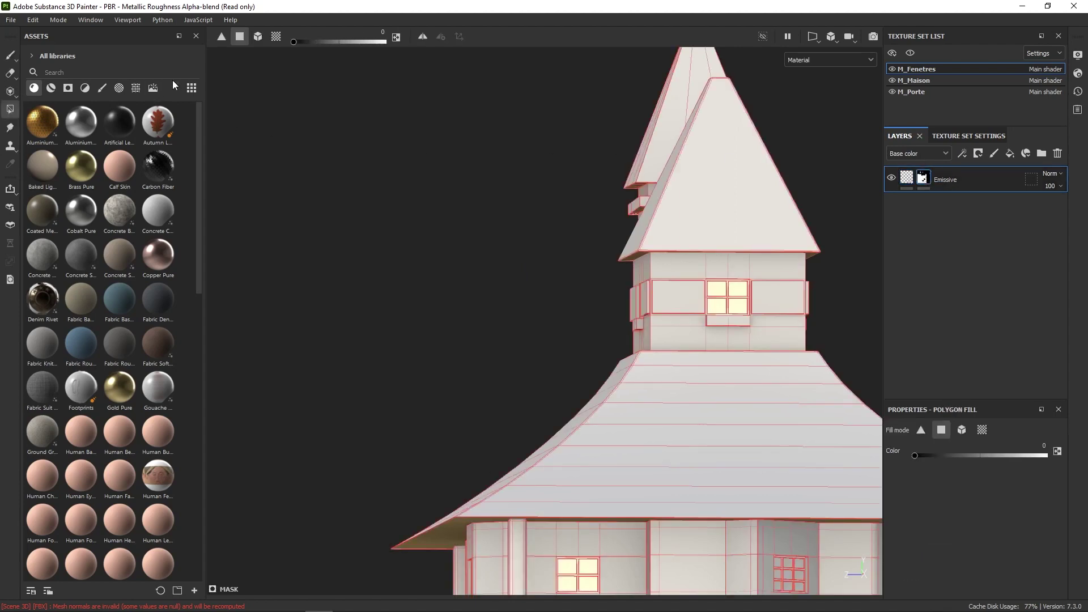
- Clear and refill the upper-left pane of the four-pane house windows in the M_Fenetres Emissive mask
middle_drag(676, 423, 590, 393)
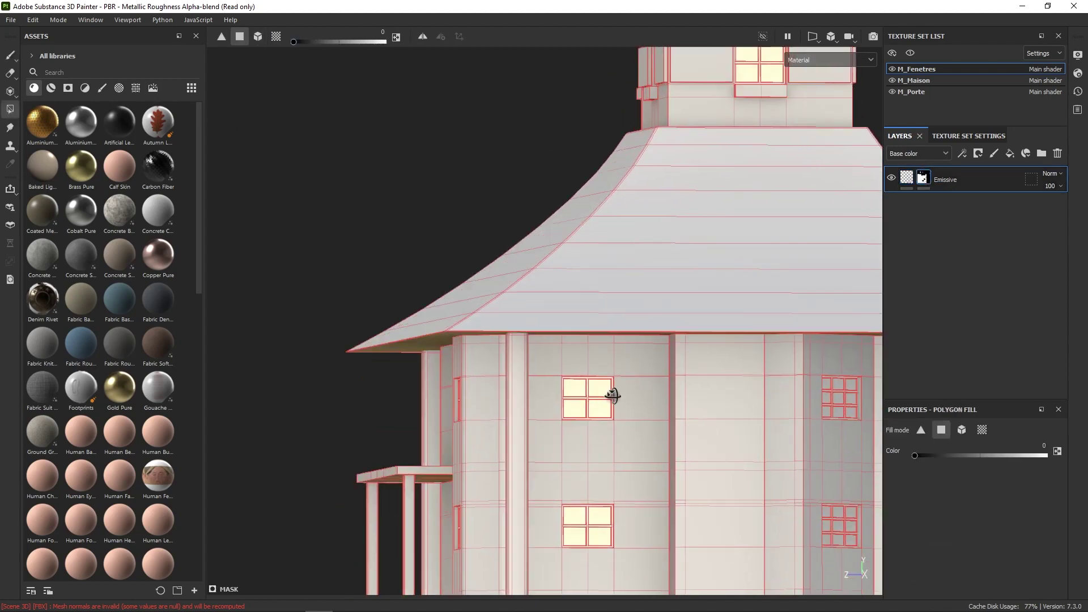
mouse_move(612, 395)
alt+mouse_down()
mouse_move(663, 396)
mouse_move(611, 390)
alt+mouse_up()
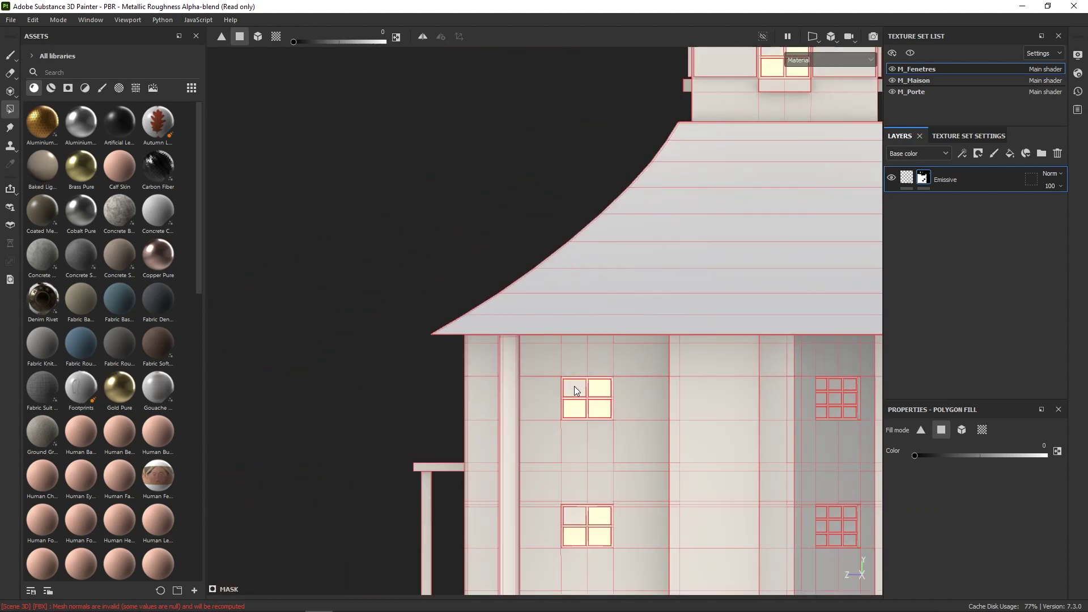
click(596, 515)
click(572, 517)
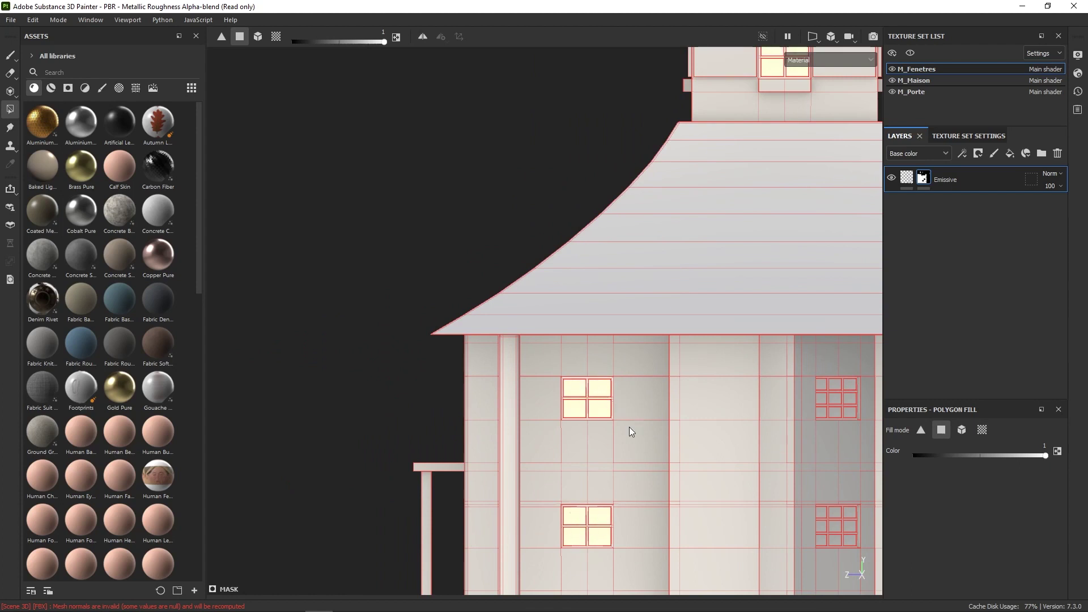
- Fill all nine panes of the nine-pane windows on the recessed wall in the M_Fenetres Emissive mask
middle_drag(629, 427, 545, 404)
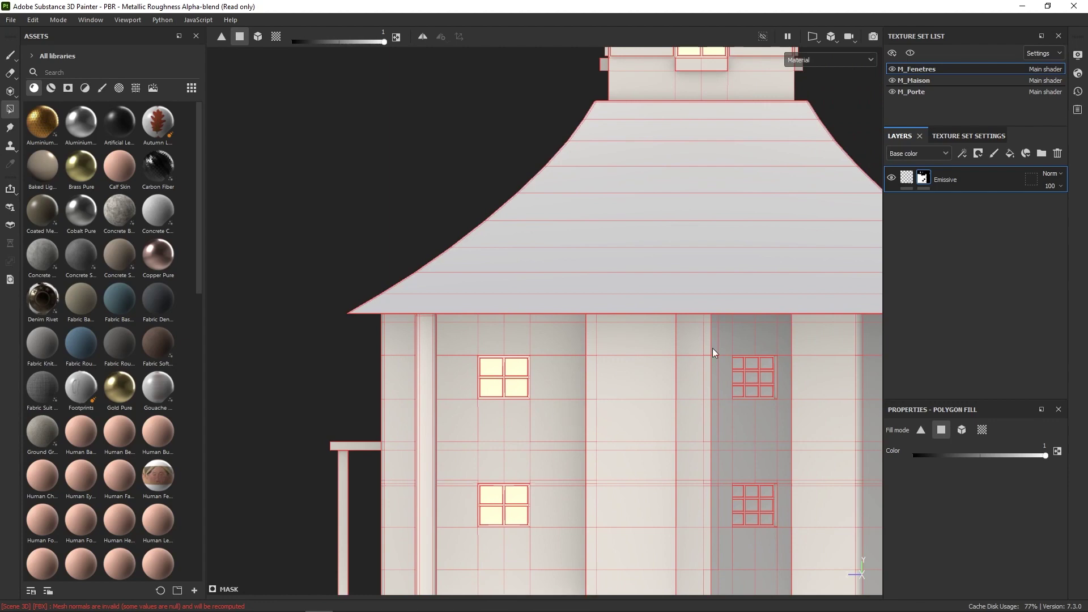
click(769, 361)
click(753, 365)
click(740, 365)
click(739, 377)
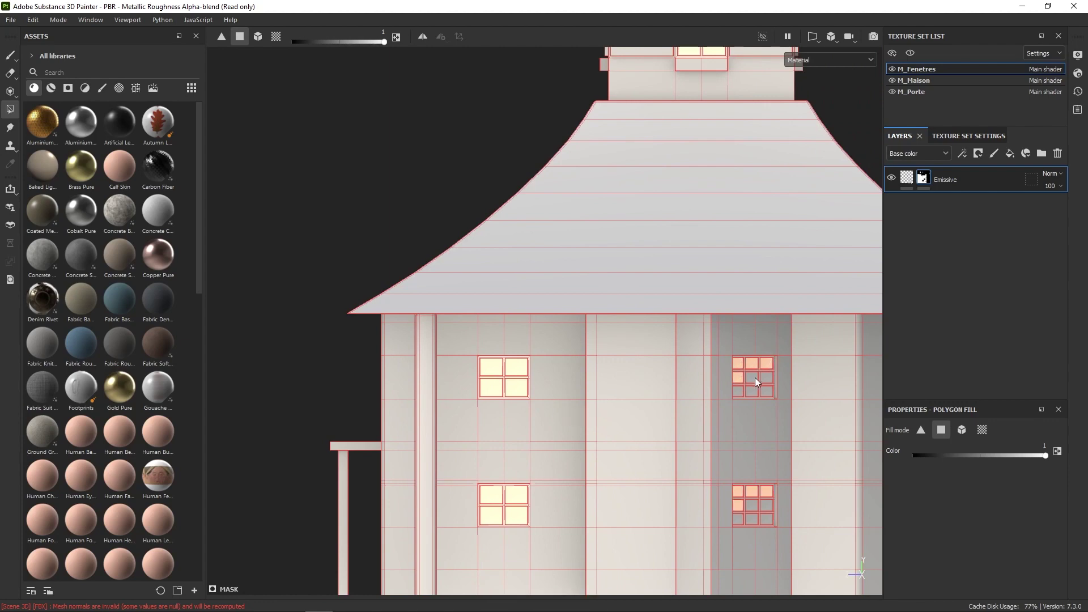
click(755, 378)
click(766, 376)
click(768, 391)
click(752, 391)
click(739, 390)
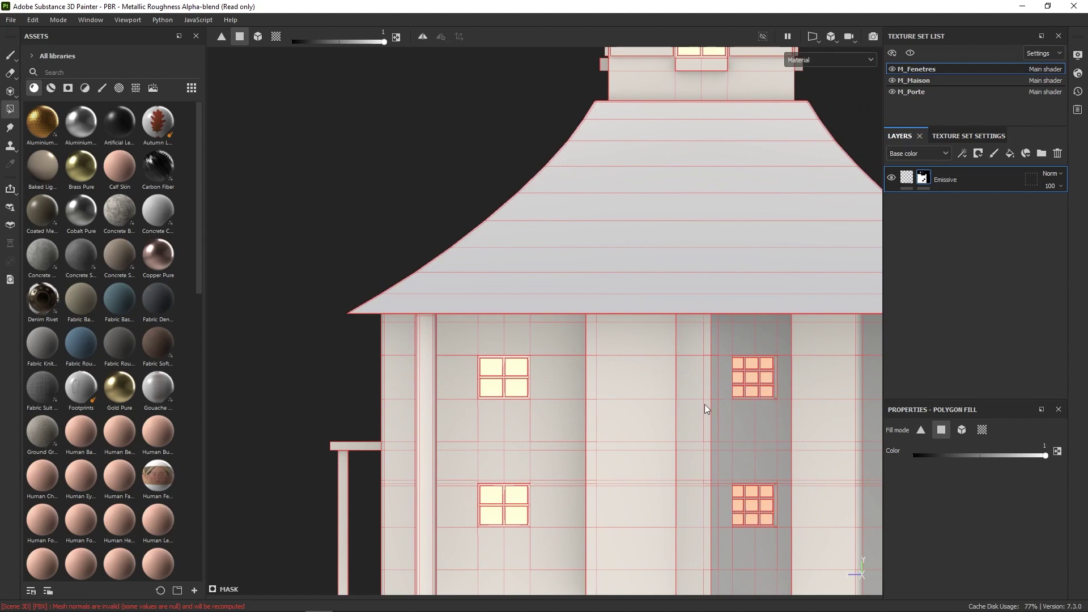
middle_drag(627, 437, 674, 401)
alt+drag(572, 457, 640, 443)
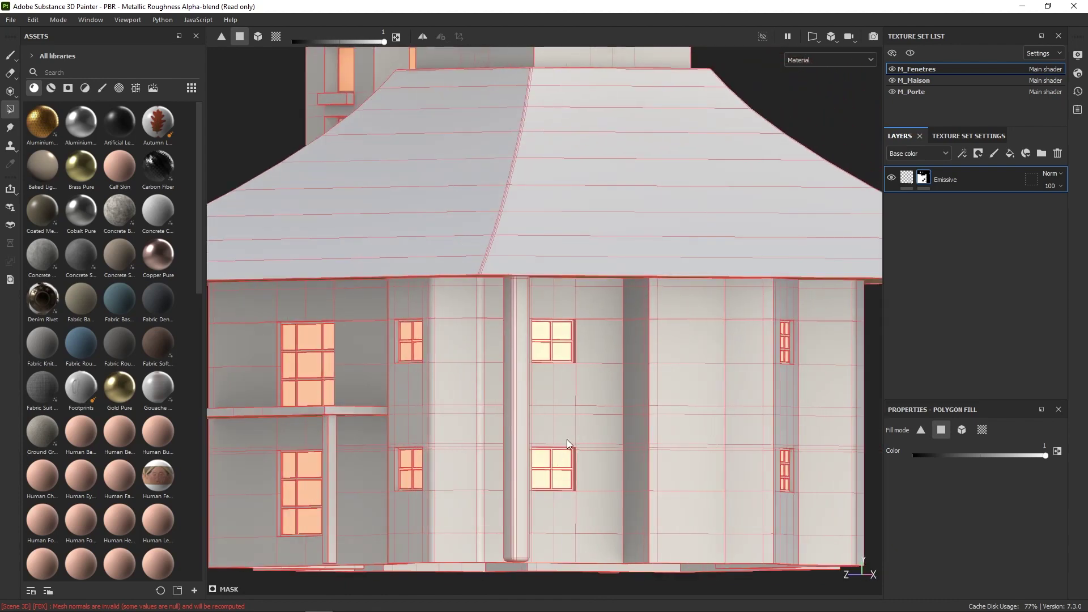
- Fill the four-pane house windows, frames included, in the M_Fenetres Emissive mask using mesh fill and polygon fill
alt+drag(568, 444, 591, 415)
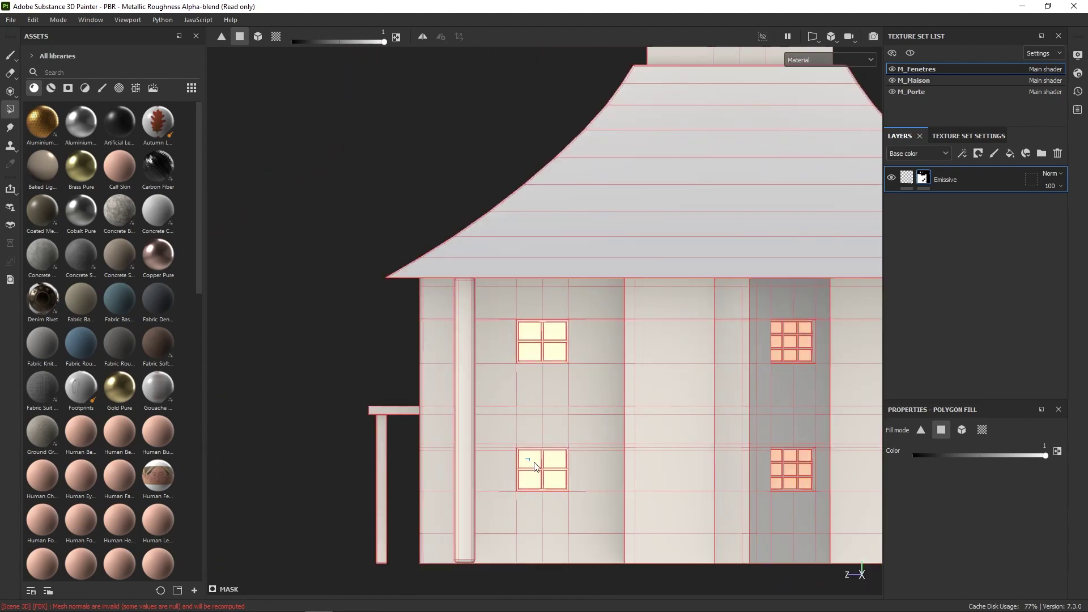
alt+right_drag(547, 445, 523, 304)
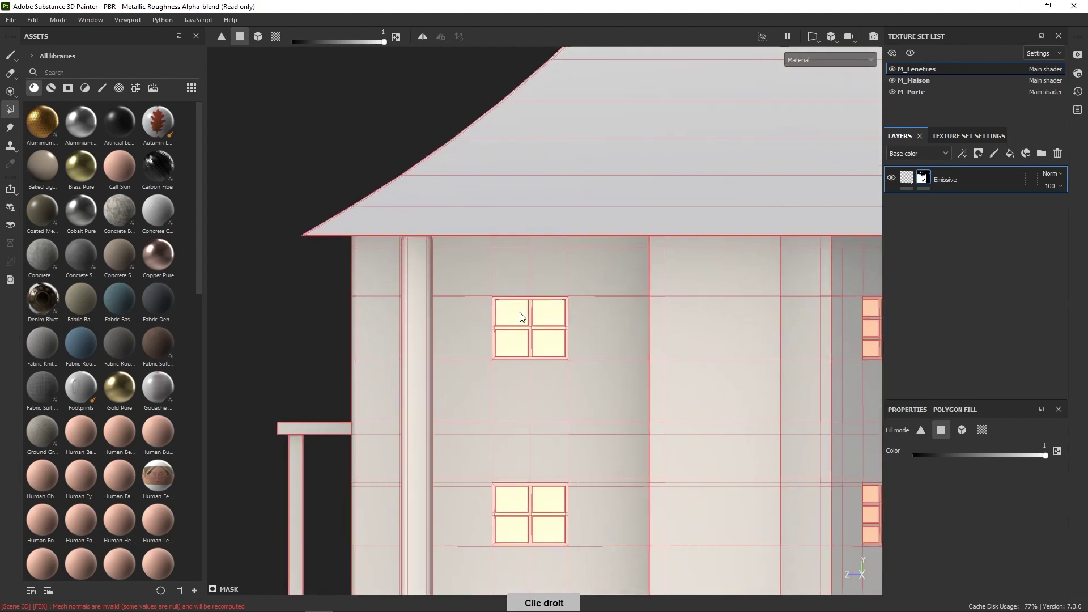
click(258, 37)
click(516, 315)
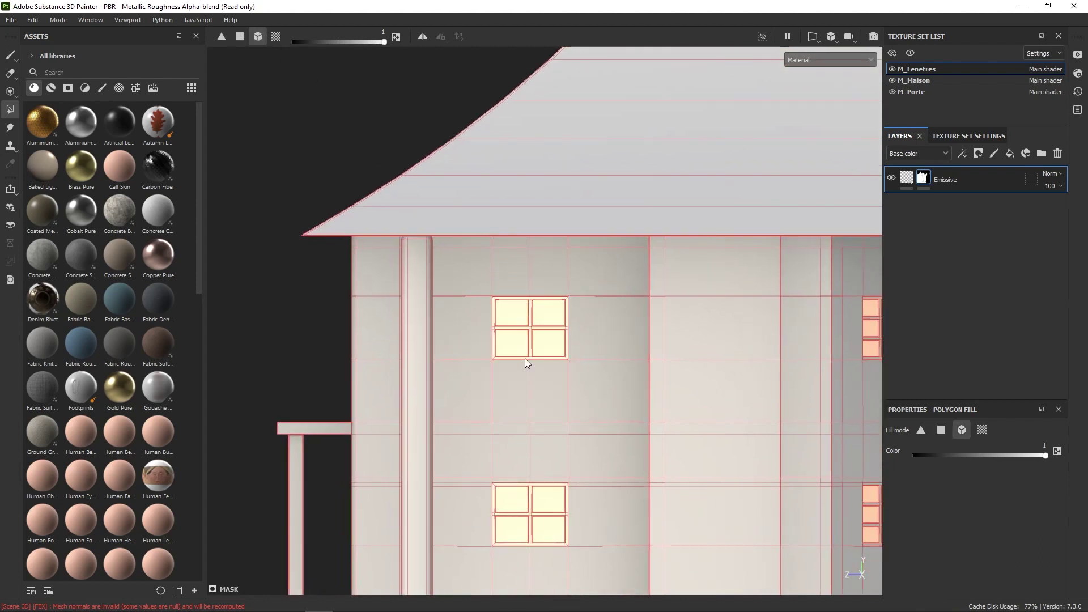
click(240, 36)
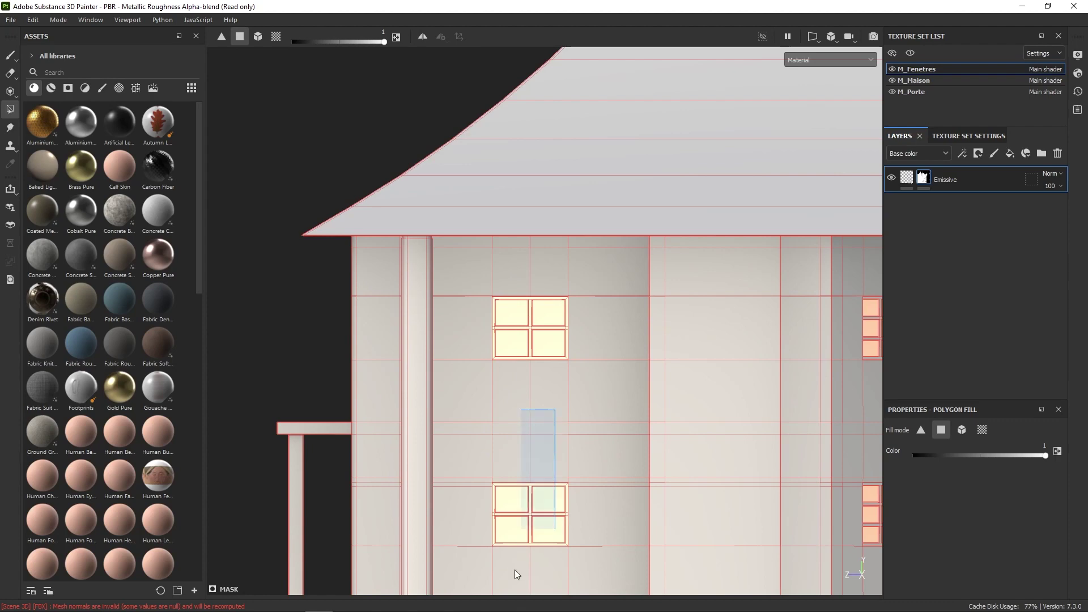
alt+right_drag(538, 445, 583, 212)
alt+middle_drag(584, 212, 587, 327)
alt+right_drag(588, 328, 637, 365)
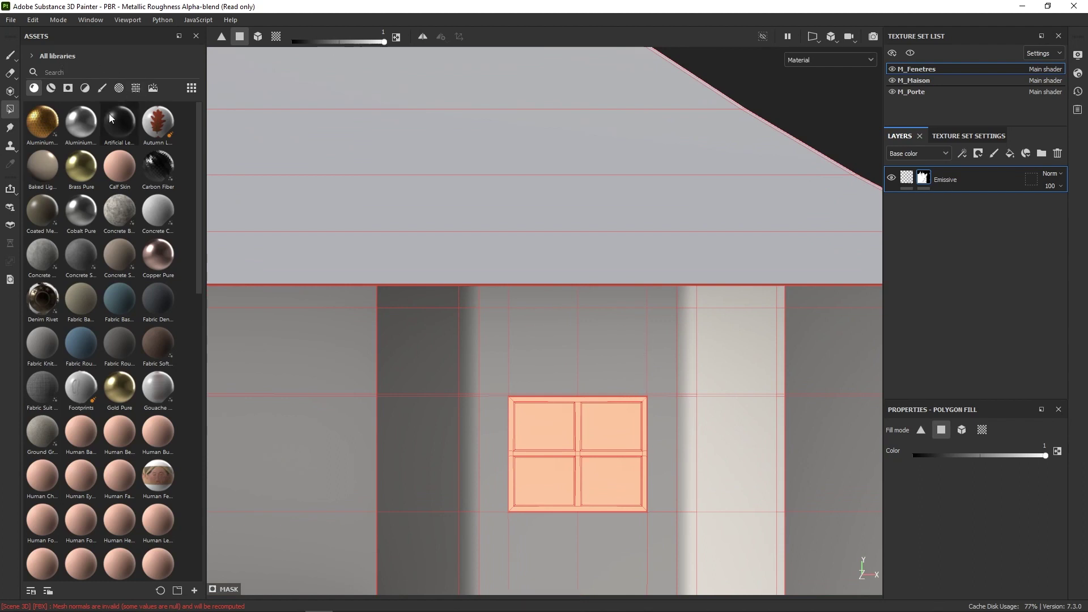
- Clear the frames of the four-pane windows from the Emissive mask using mesh fill with colour 0
click(258, 37)
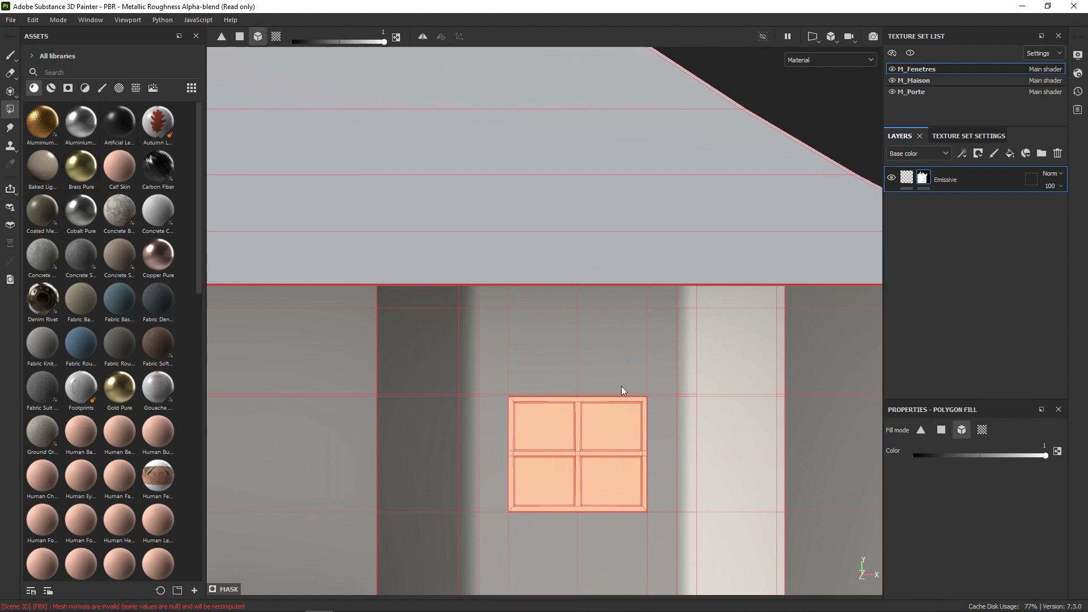
key(x)
right_drag(627, 388, 627, 418)
middle_drag(626, 418, 627, 395)
scroll(627, 395, up, 3)
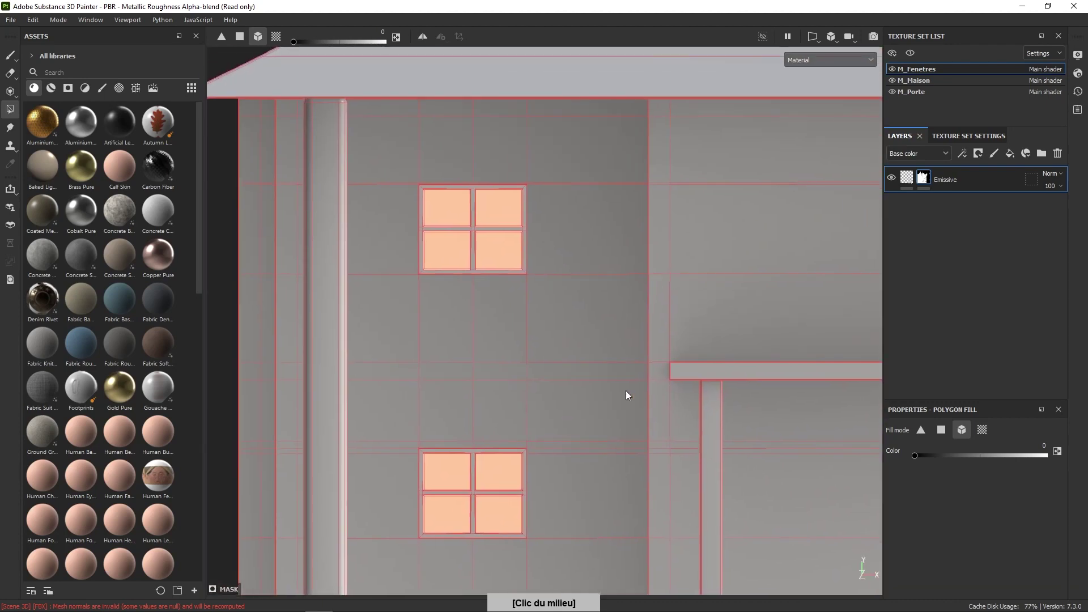
- Inspect the four-pane windows on all sides of the house for correctly masked panes and frames
middle_drag(545, 362, 707, 355)
right_drag(707, 355, 610, 263)
middle_drag(610, 263, 590, 365)
right_drag(589, 366, 602, 219)
middle_drag(602, 219, 593, 359)
right_drag(593, 360, 539, 328)
middle_drag(539, 328, 539, 397)
right_drag(539, 396, 639, 248)
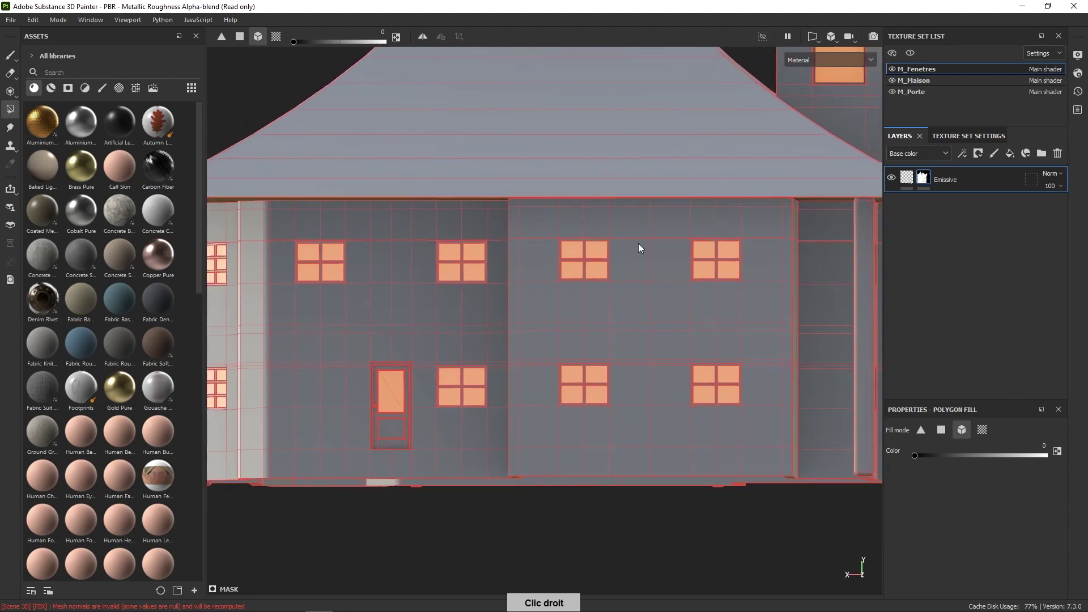
drag(763, 303, 806, 365)
right_drag(806, 364, 925, 138)
- Add a folder named Poutres with a black mask to the M_Maison texture set and activate polygon filling on it
click(929, 81)
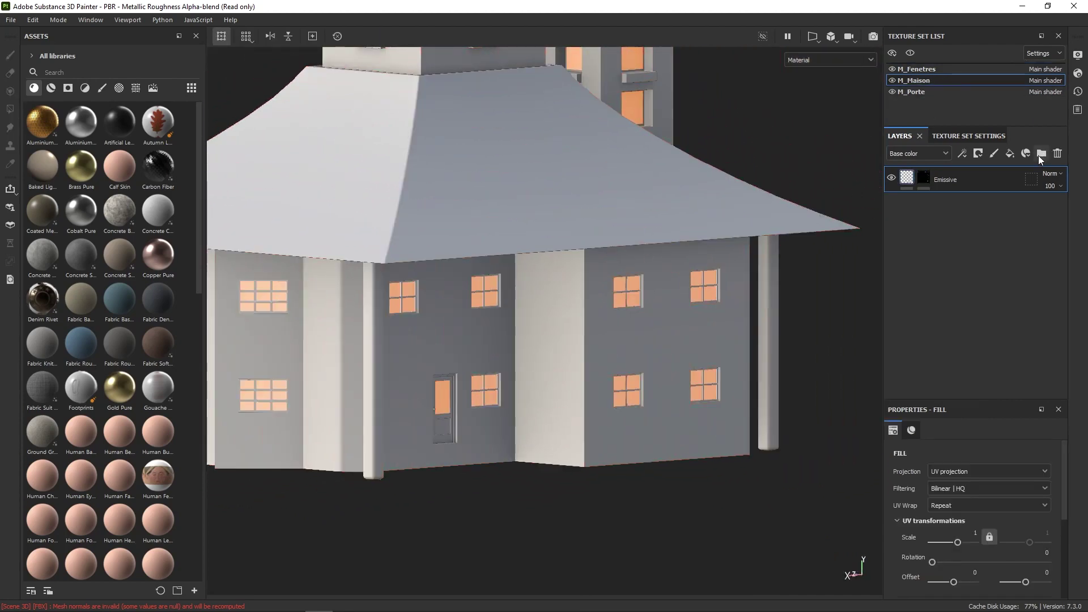
click(1042, 154)
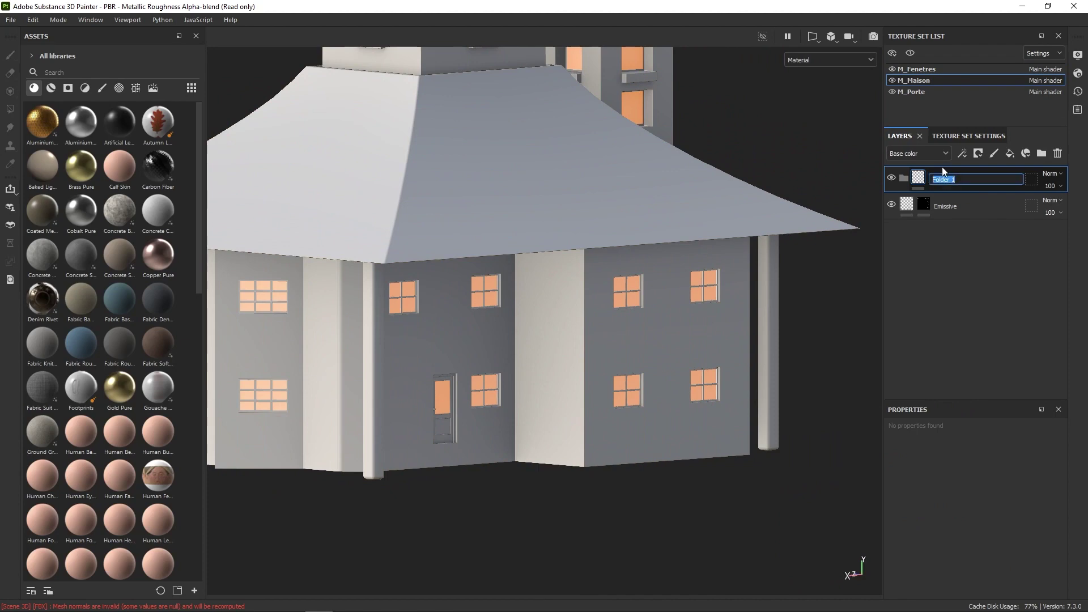
text(Poutres)
key(Return)
right_click(953, 176)
click(952, 180)
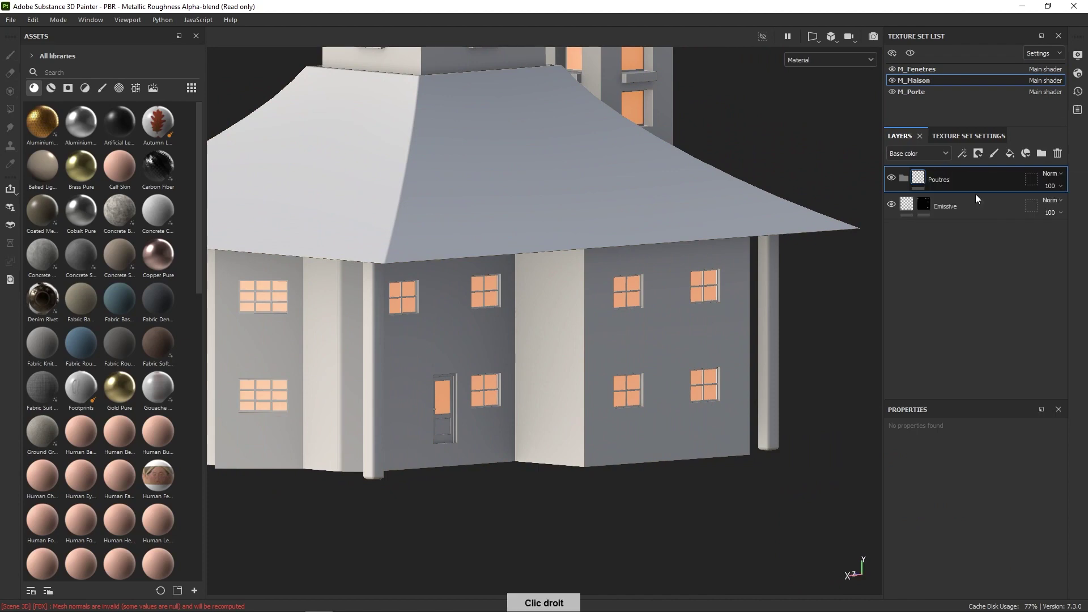
key(4)
- Show the Mask channel in the viewport with the house's corner posts and porch posts in view
alt+drag(766, 364, 792, 379)
middle_drag(792, 380, 769, 343)
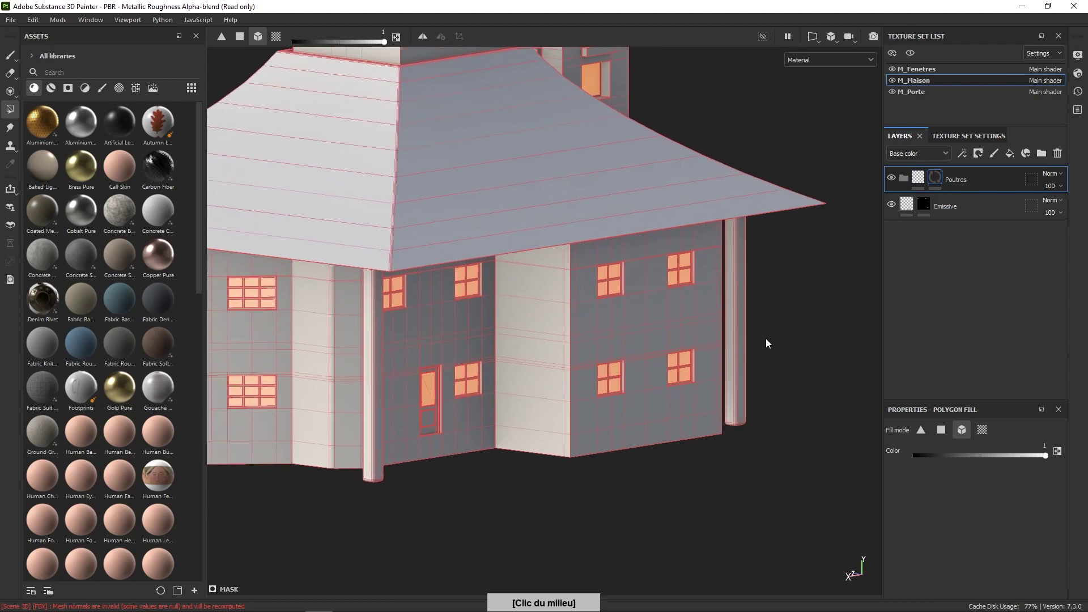
alt+drag(446, 517, 688, 508)
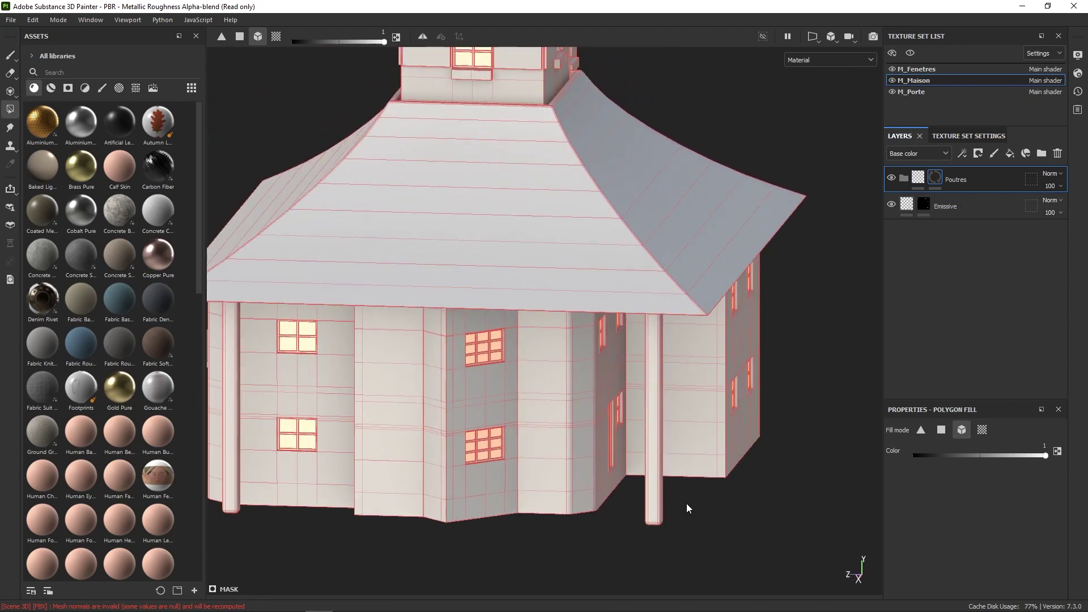
middle_drag(622, 516, 728, 409)
alt+drag(472, 433, 615, 503)
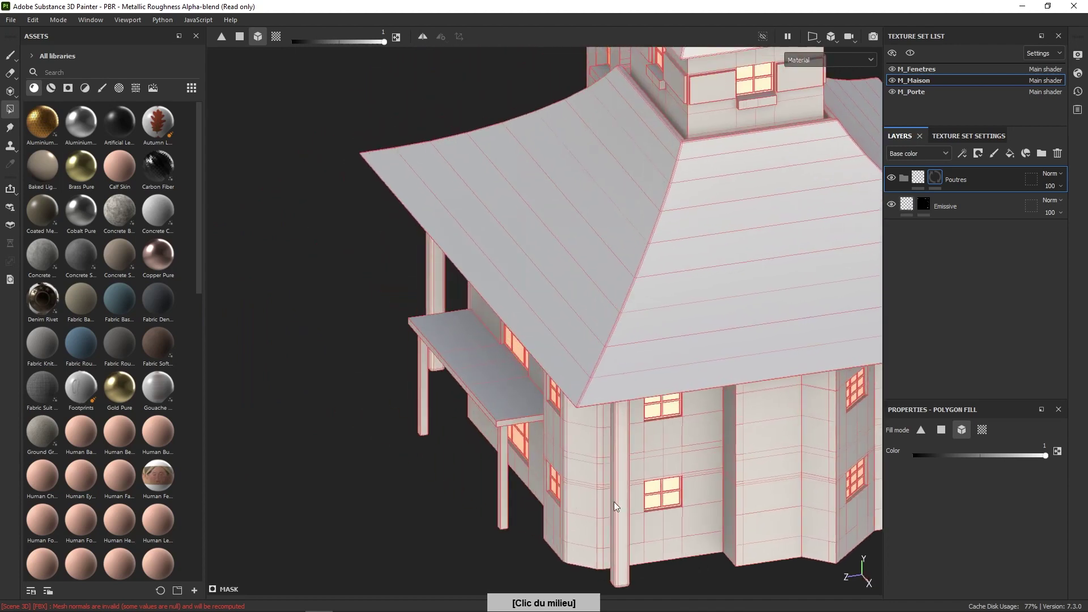
click(844, 60)
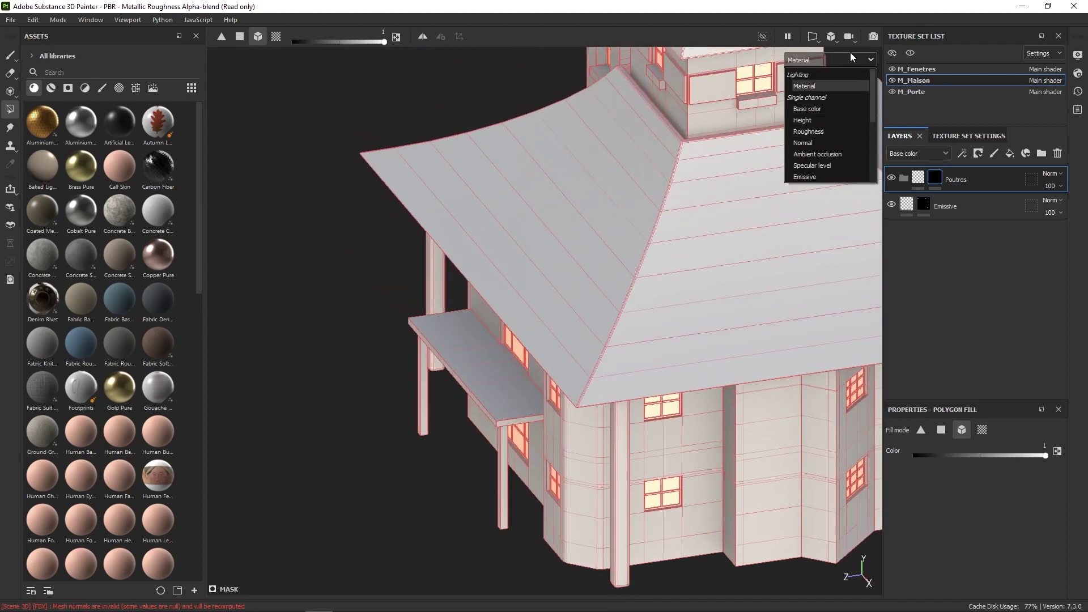
drag(872, 118, 822, 148)
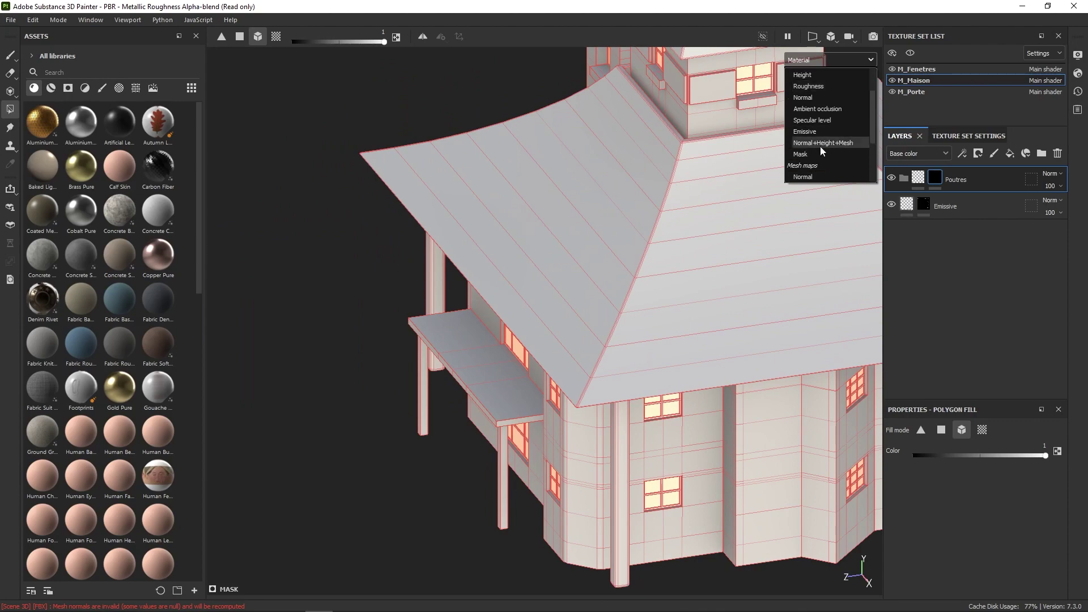
click(819, 152)
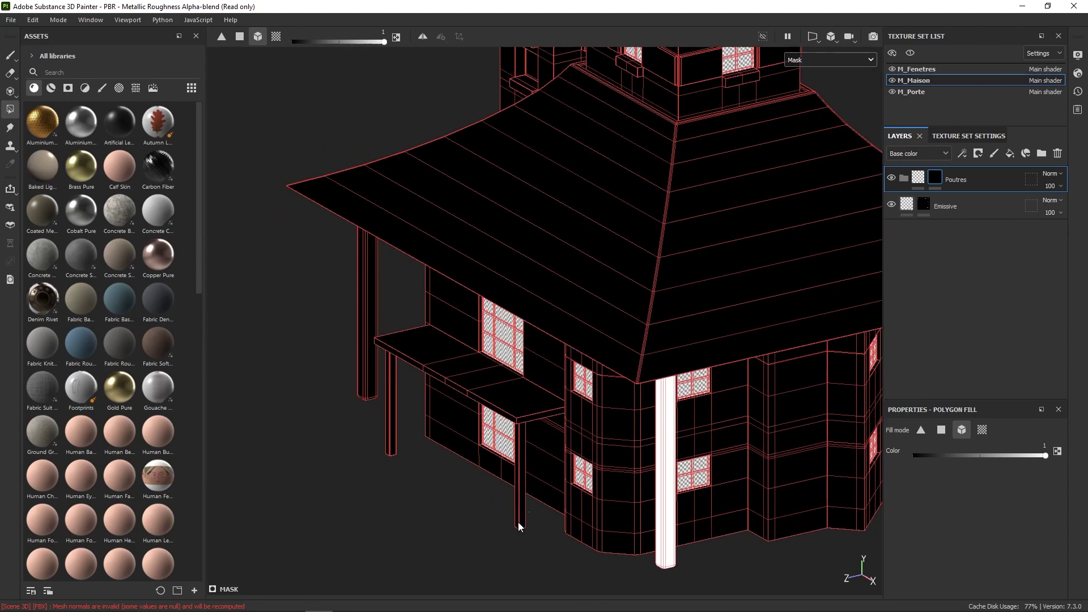
- Fill all the vertical posts around the house and porch in the Poutres mask using mesh fill
click(519, 525)
click(390, 443)
click(367, 374)
alt+drag(369, 397, 389, 487)
alt+right_drag(389, 487, 342, 369)
alt+middle_drag(371, 360, 556, 273)
alt+drag(483, 340, 687, 274)
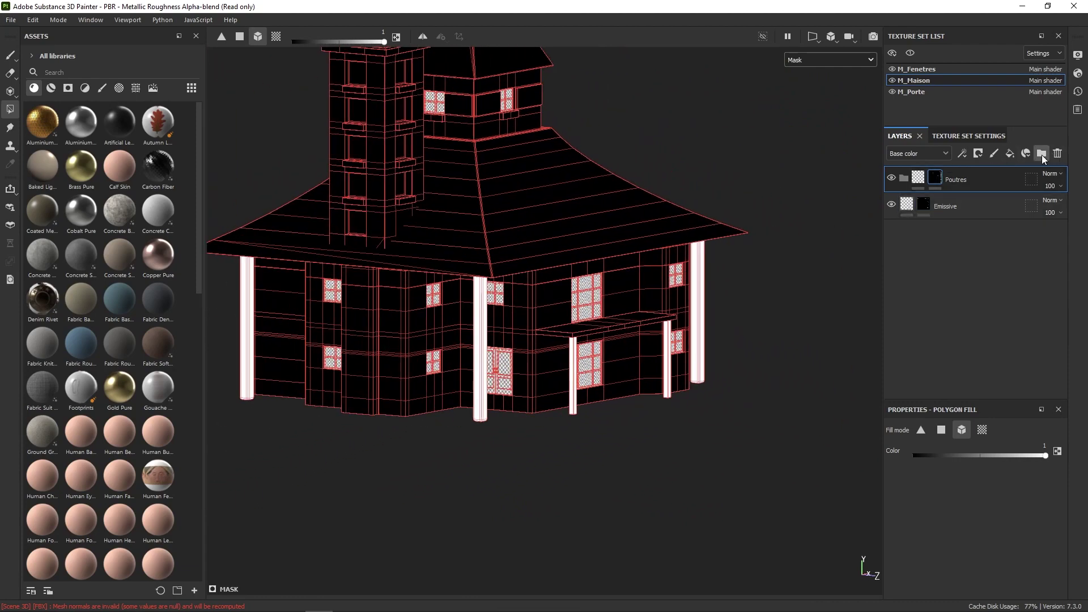
- Add a folder named Toit with a black mask above the Poutres folder
click(1042, 153)
double_click(944, 179)
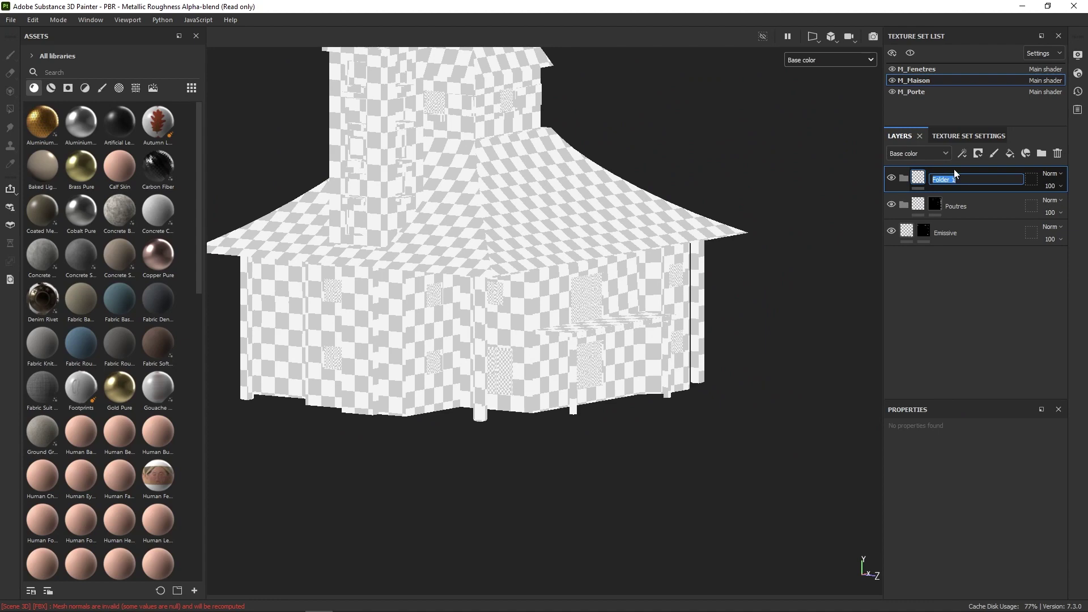
text(Toit)
right_click(924, 174)
click(983, 195)
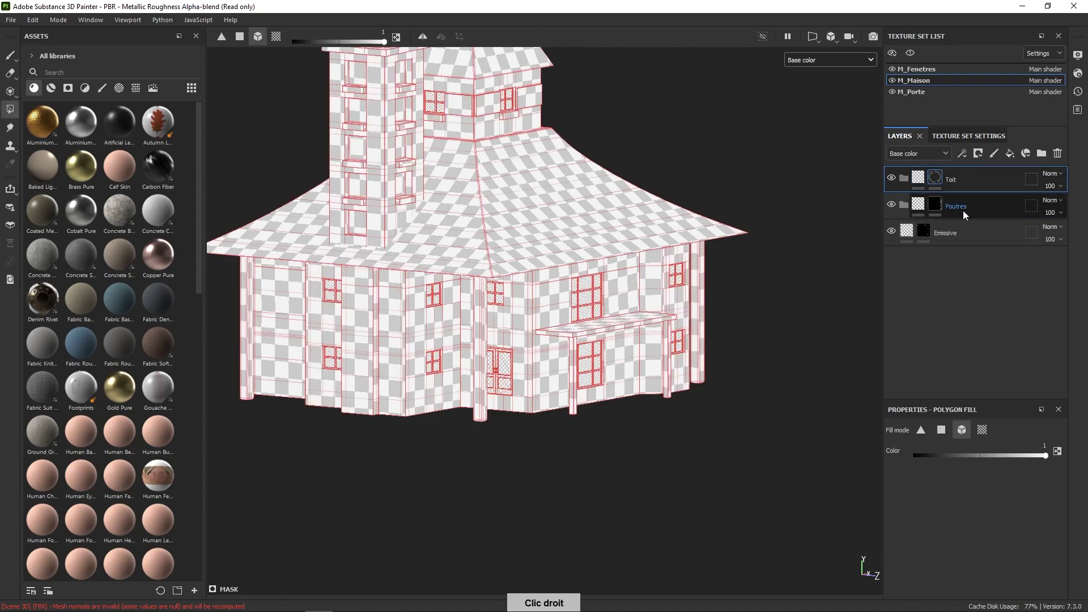
- Show the Mask channel again and fill the main house roof in the Toit mask using mesh fill
click(831, 60)
drag(873, 107, 872, 138)
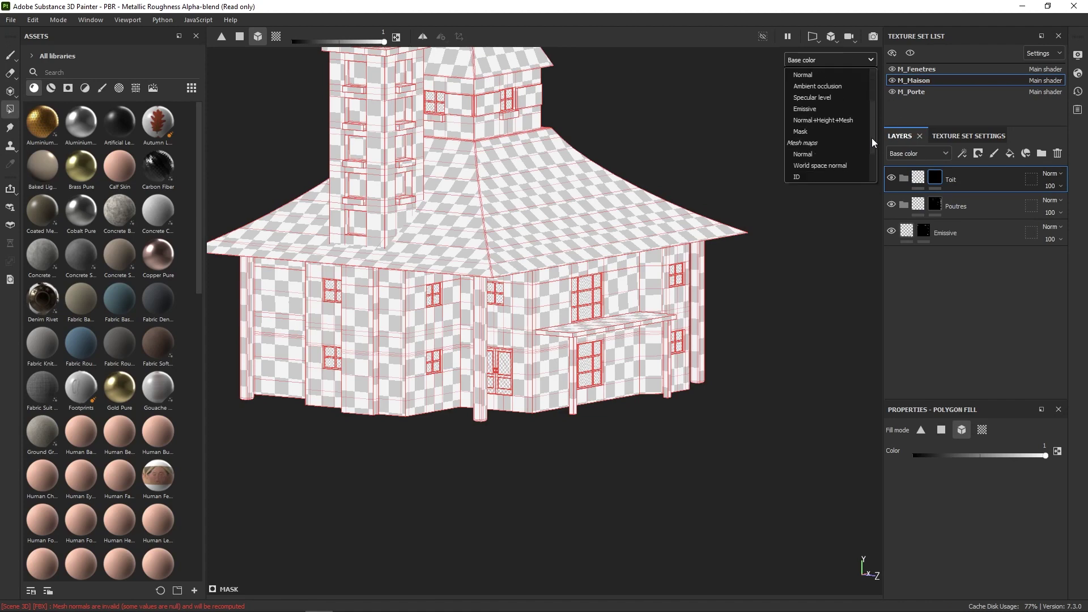
click(820, 125)
click(733, 230)
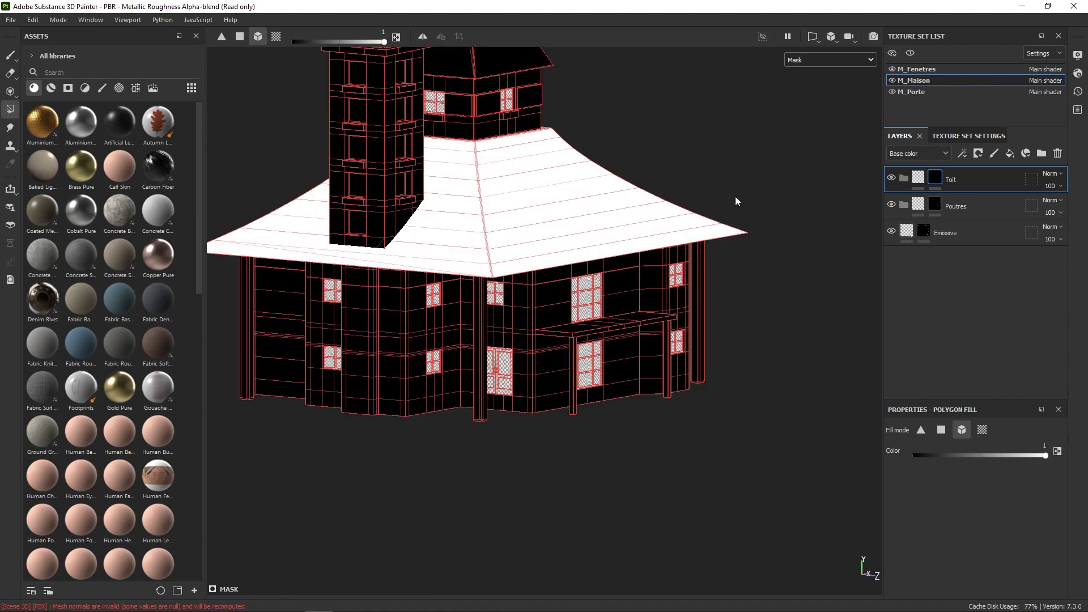
- Undo the mesh fill of the whole tower and fill only both towers' pointed roofs in the Toit mask with polygon fill
middle_drag(735, 196, 723, 331)
click(422, 72)
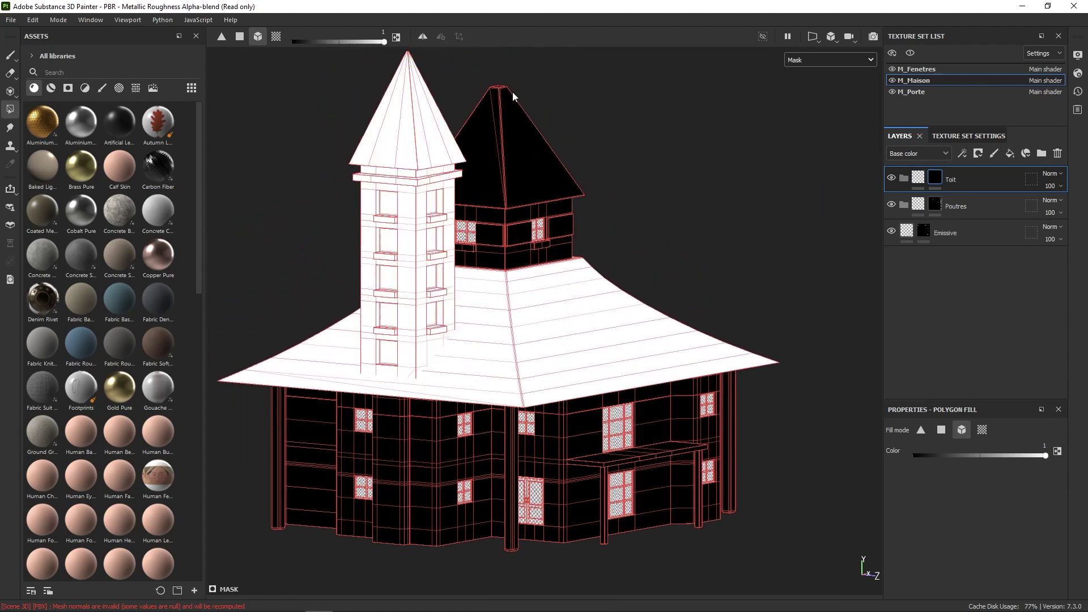
key(ctrl+z)
key(2)
alt+shift+drag(288, 103, 439, 110)
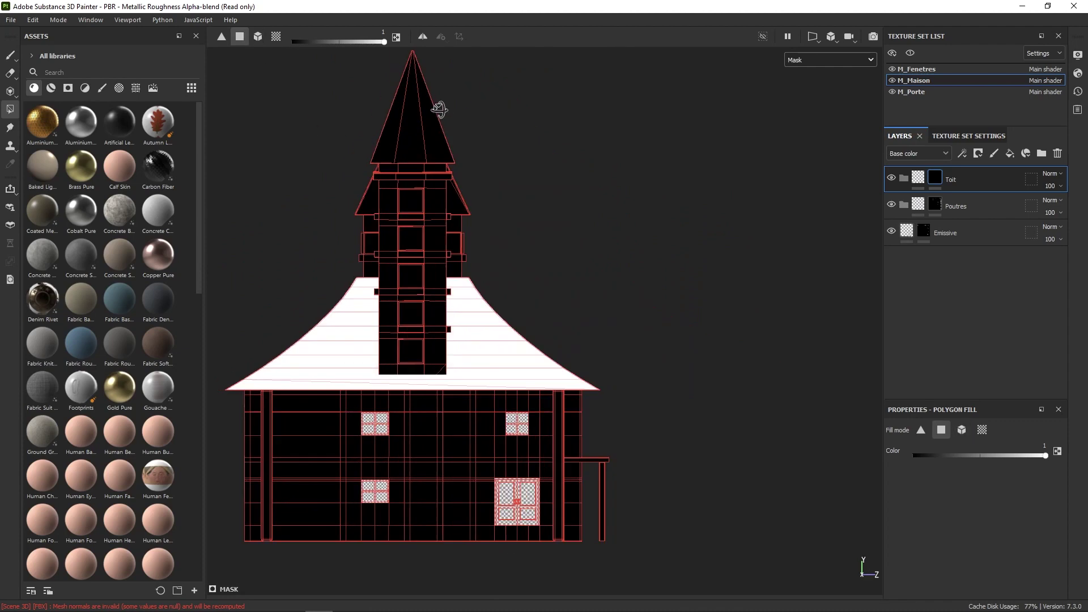
middle_drag(459, 102, 484, 152)
drag(403, 207, 467, 250)
- Fill the underside of the slender tower's pointed roof in the Toit mask using UV chunk fill
click(276, 36)
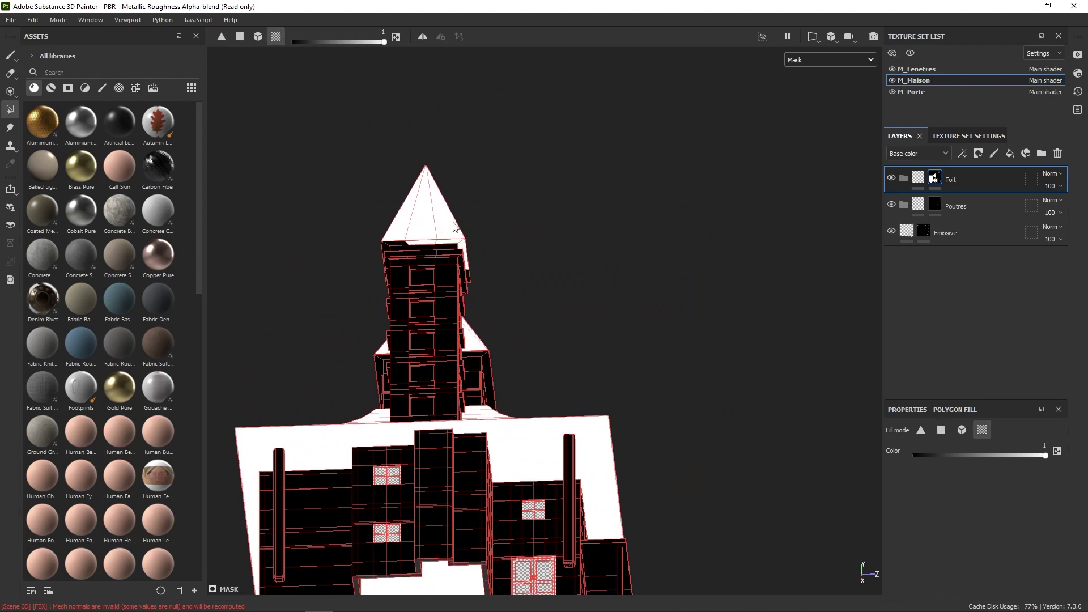
mouse_move(390, 220)
mouse_down()
mouse_move(389, 248)
mouse_move(392, 233)
mouse_up()
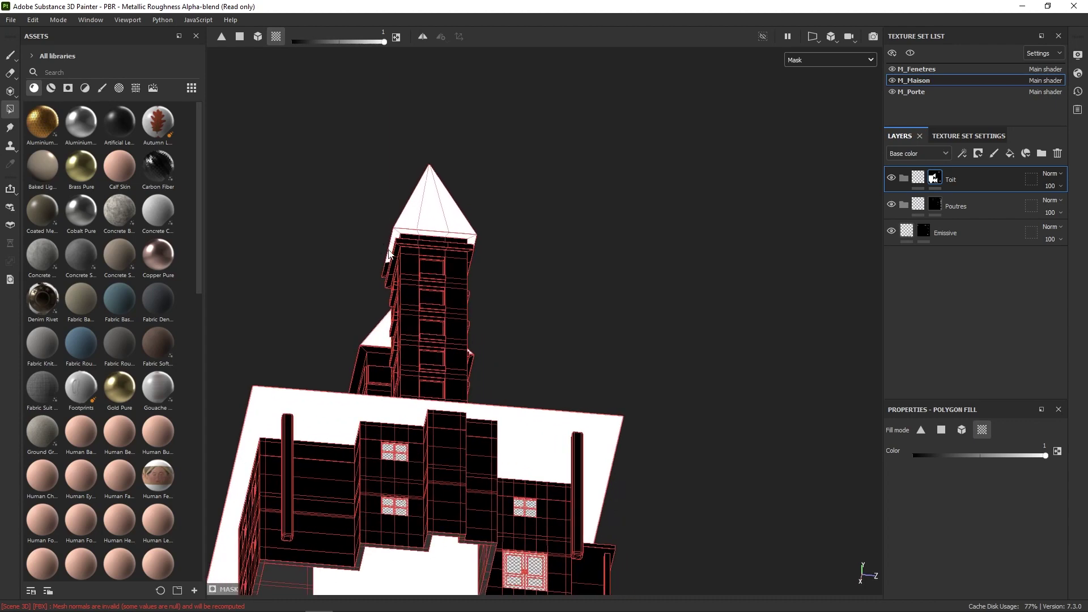
alt+drag(511, 210, 463, 268)
alt+right_drag(474, 240, 496, 274)
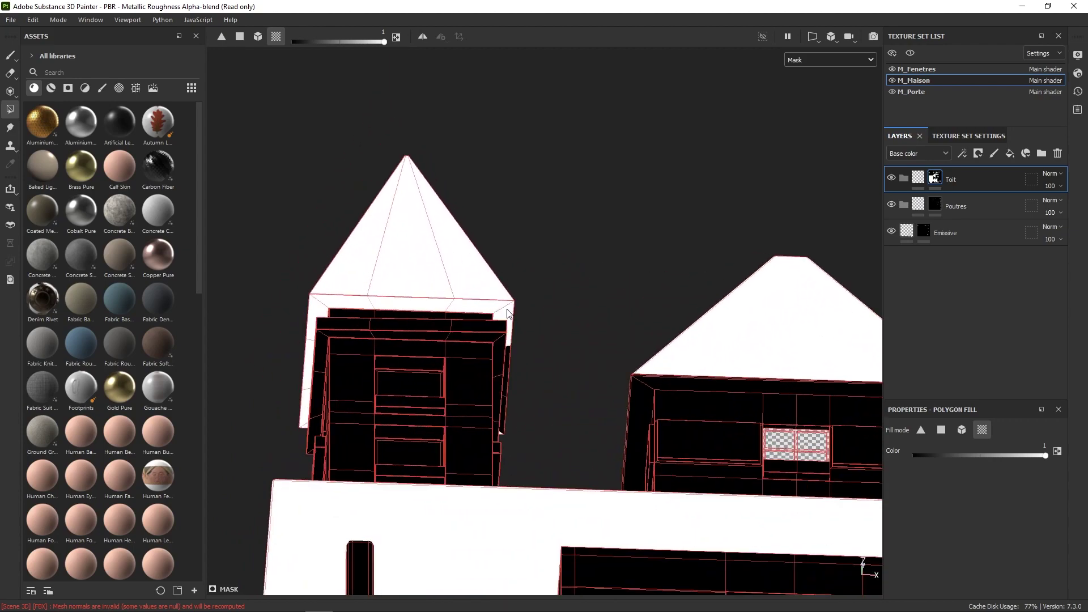
alt+drag(497, 275, 569, 389)
alt+drag(549, 349, 563, 331)
- Clear the stray fill from the ledge below the slender tower's roof in the Toit mask using colour 0
key(x)
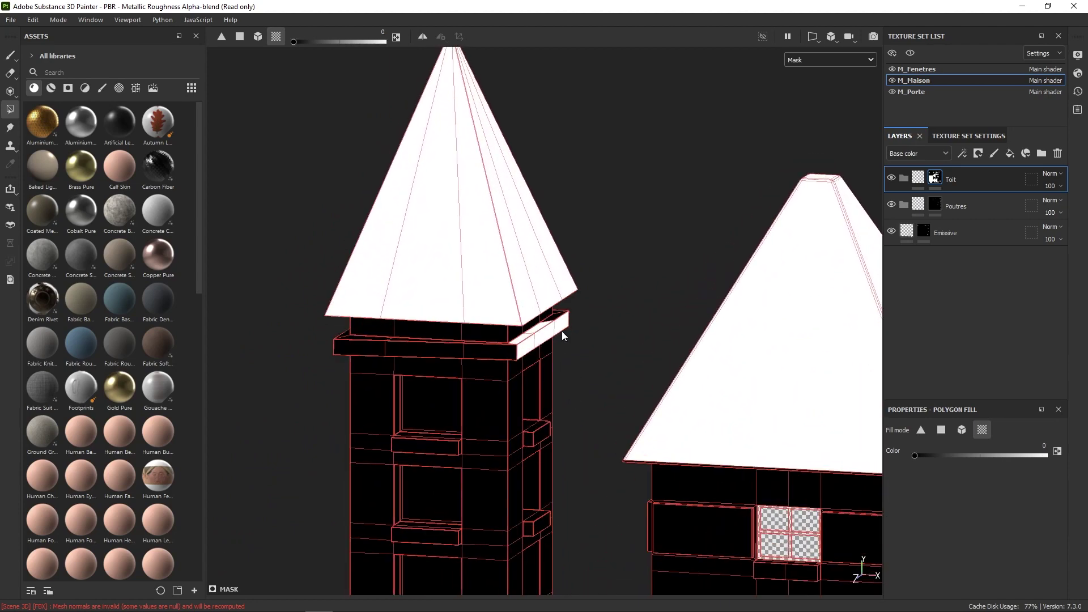
click(559, 328)
alt+drag(550, 344, 488, 321)
middle_drag(488, 321, 681, 301)
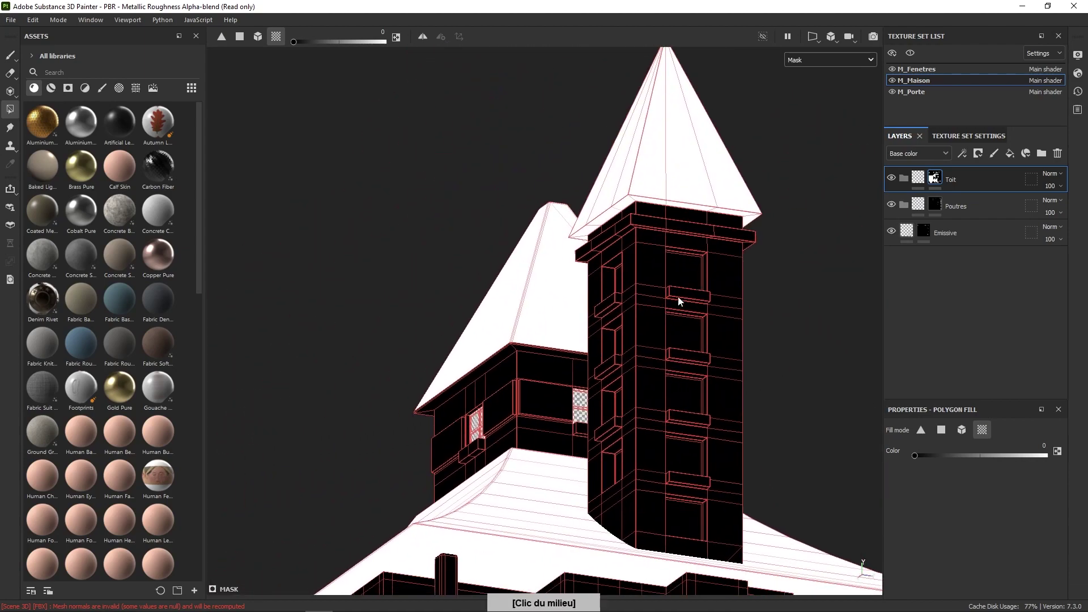
- Fill the underside of the wider tower's roof in the Toit mask with colour 1 and check both tower roofs
alt+drag(573, 322, 494, 256)
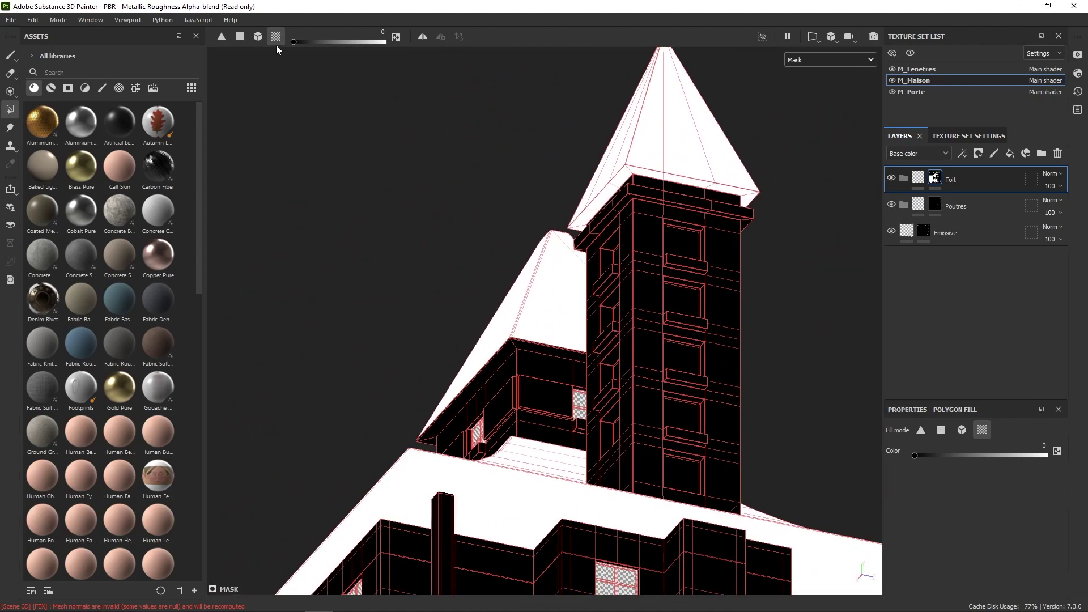
key(x)
click(506, 350)
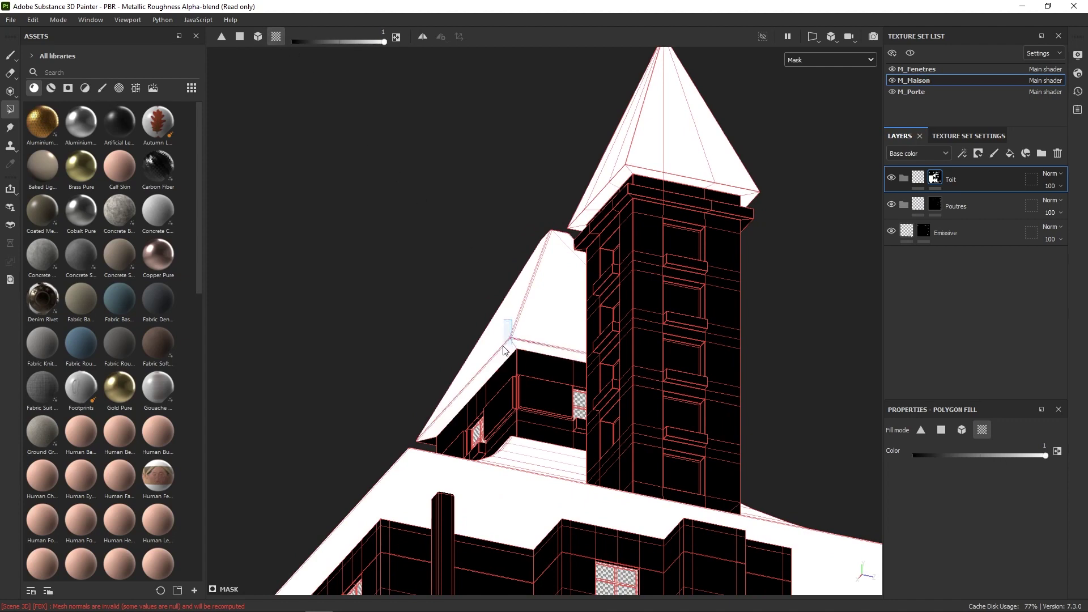
alt+drag(527, 316, 733, 328)
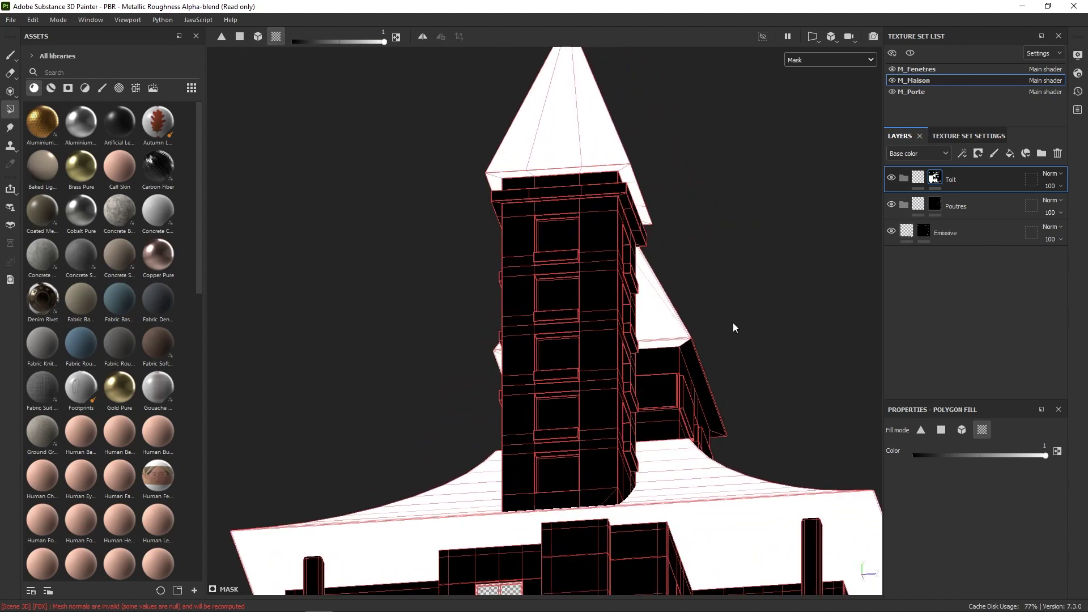
middle_drag(709, 354, 825, 339)
middle_drag(817, 384, 760, 339)
mouse_move(759, 339)
alt+mouse_down()
mouse_move(760, 352)
mouse_move(757, 335)
alt+mouse_up()
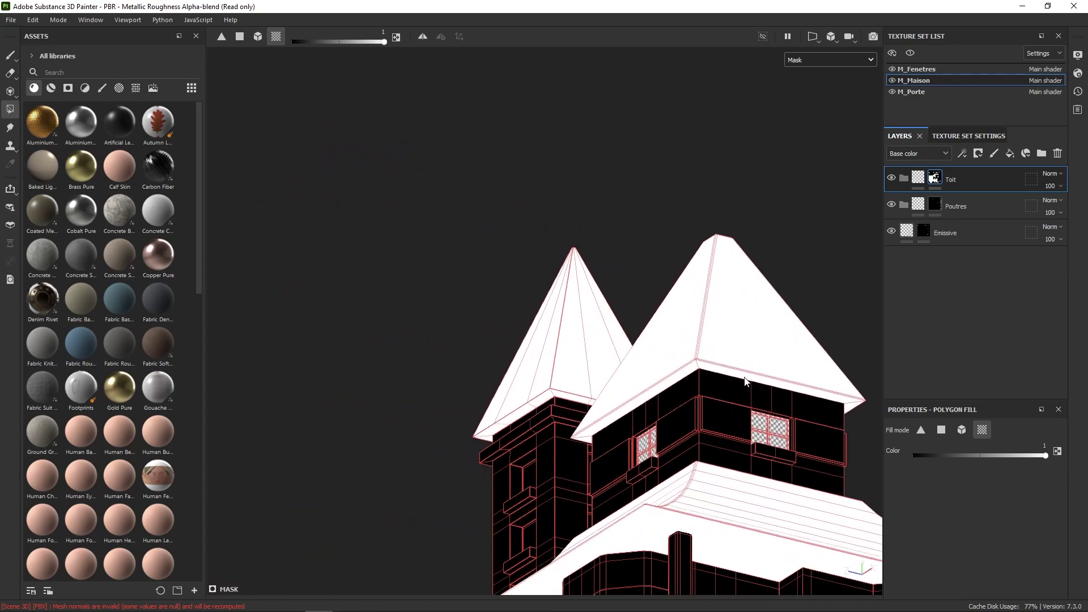
alt+right_drag(745, 382, 683, 415)
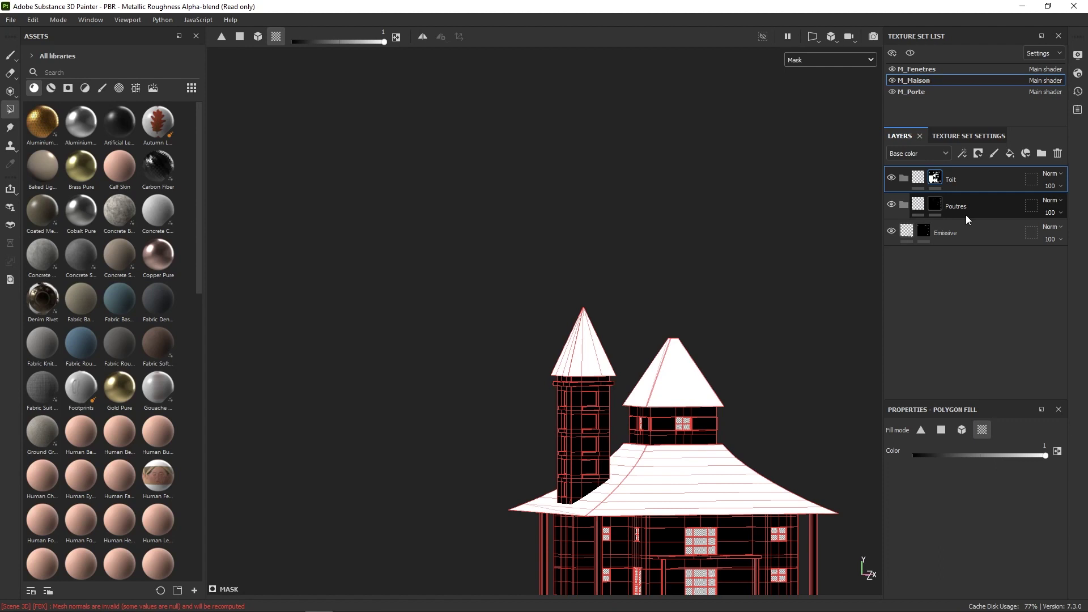
- Add a folder above Toit in the M_Maison layer stack and name it Murs
click(1042, 155)
double_click(947, 180)
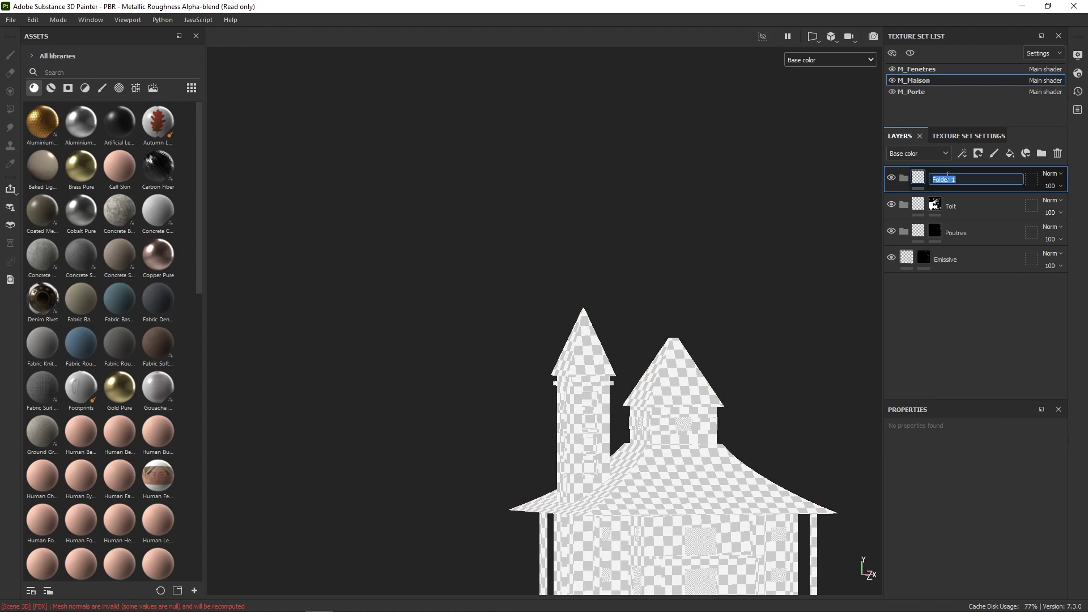
text(Murs)
key(Return)
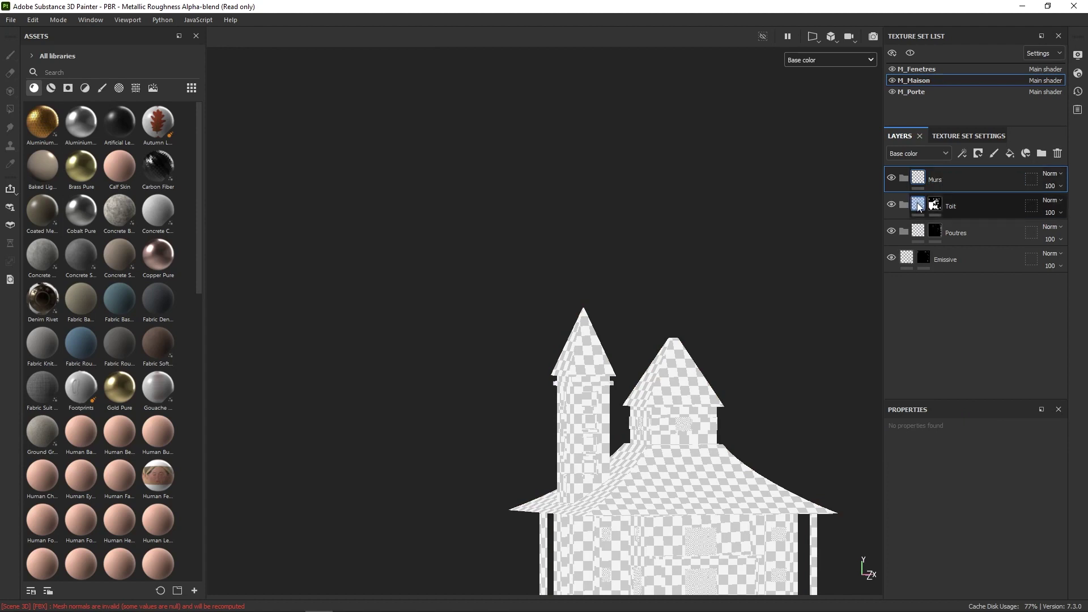
- Add a white mask to the Murs folder and show the Mask channel in the viewport
right_click(919, 175)
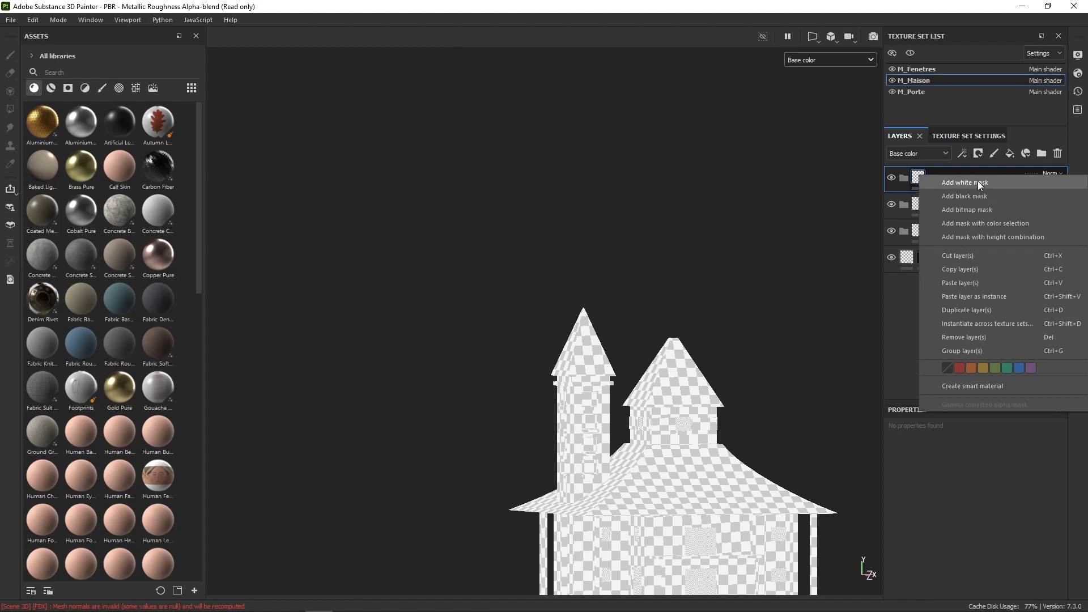
click(965, 183)
click(827, 61)
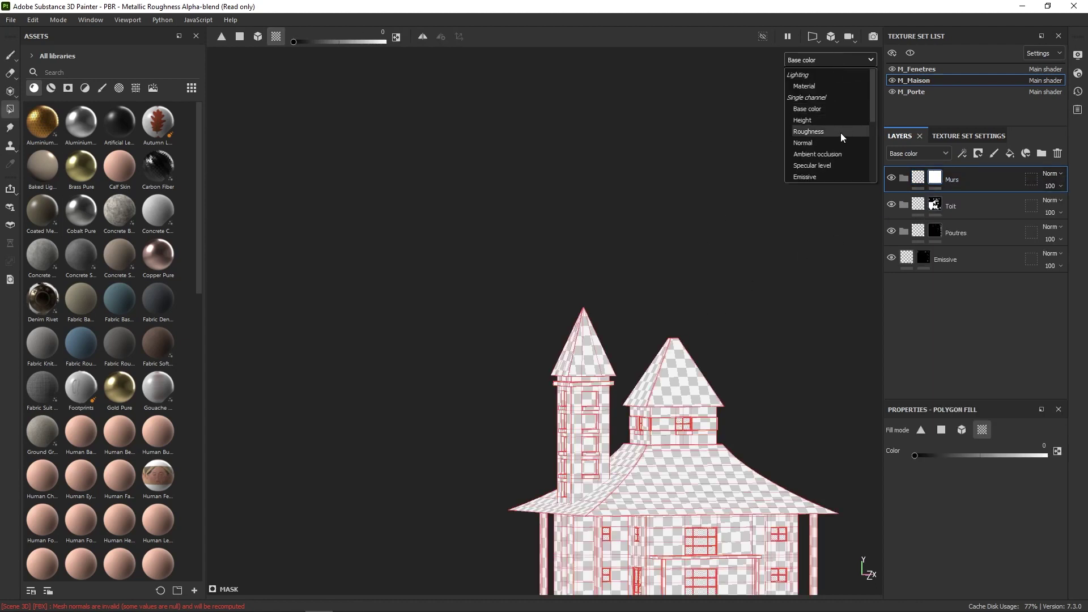
drag(872, 112, 872, 126)
click(816, 153)
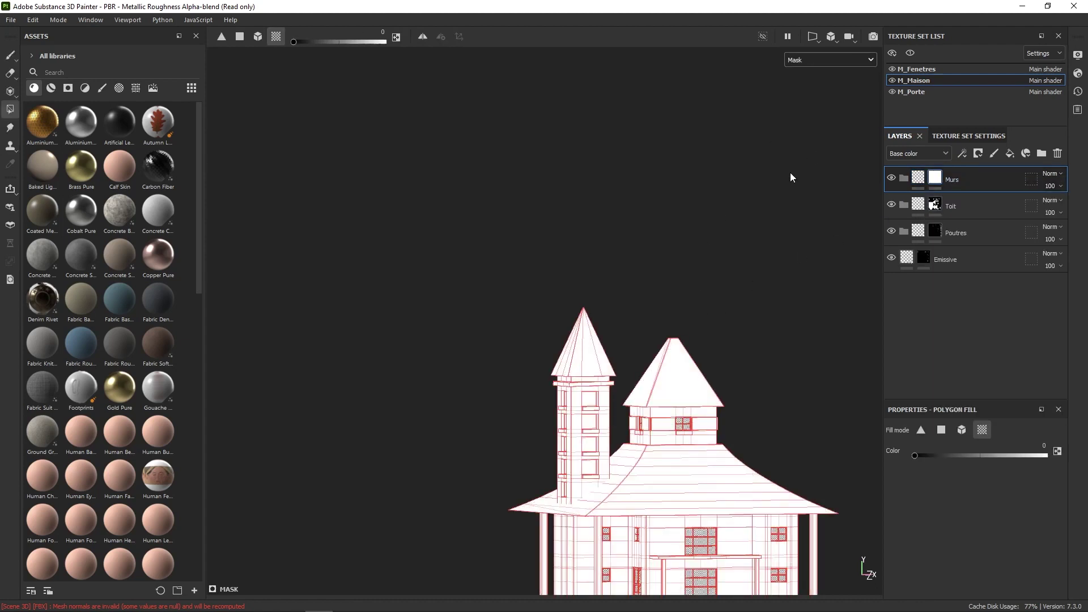
- Clear both pointed tower roofs with UV chunk fill and the main roof with mesh fill in the Murs mask, using colour 0
alt+drag(678, 324, 657, 383)
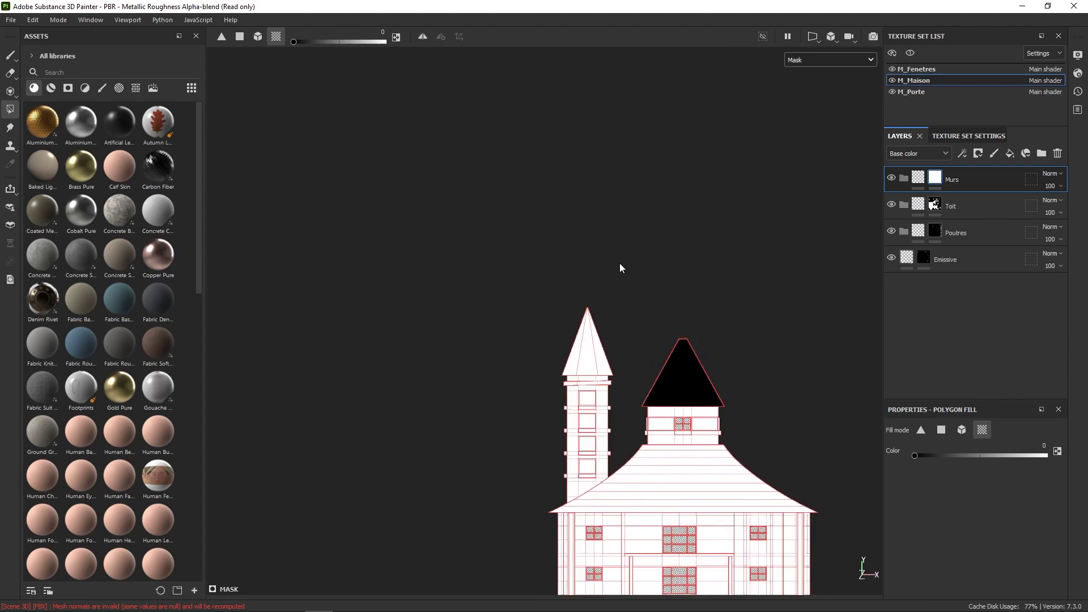
drag(626, 268, 558, 356)
alt+right_drag(669, 333, 765, 437)
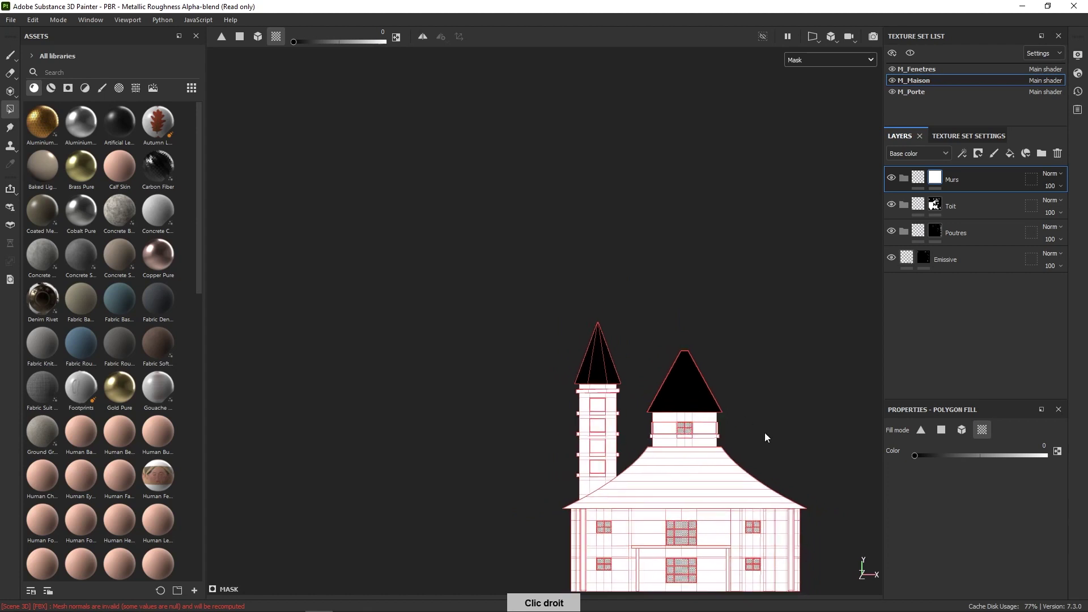
drag(728, 479, 729, 478)
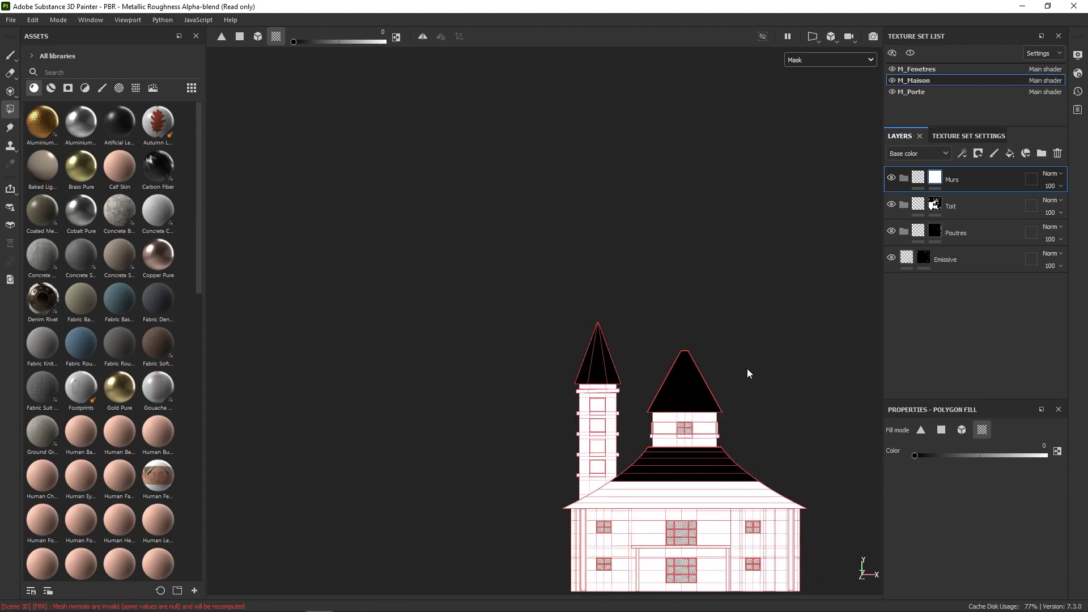
click(258, 37)
click(754, 475)
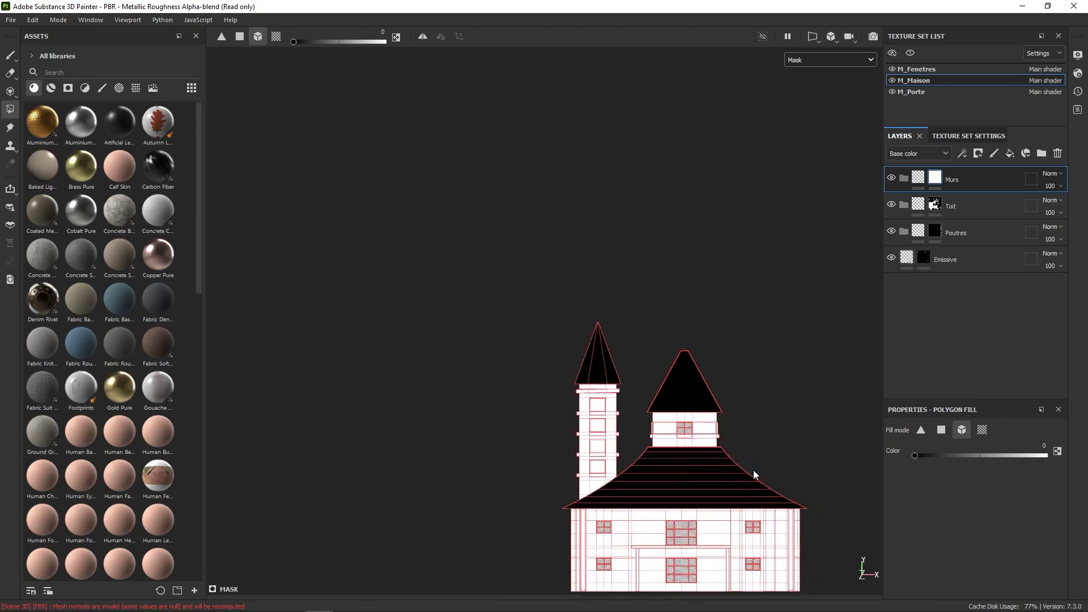
- Clear the support posts around the house from the Murs mask using mesh fill with colour 0
middle_drag(742, 340, 747, 471)
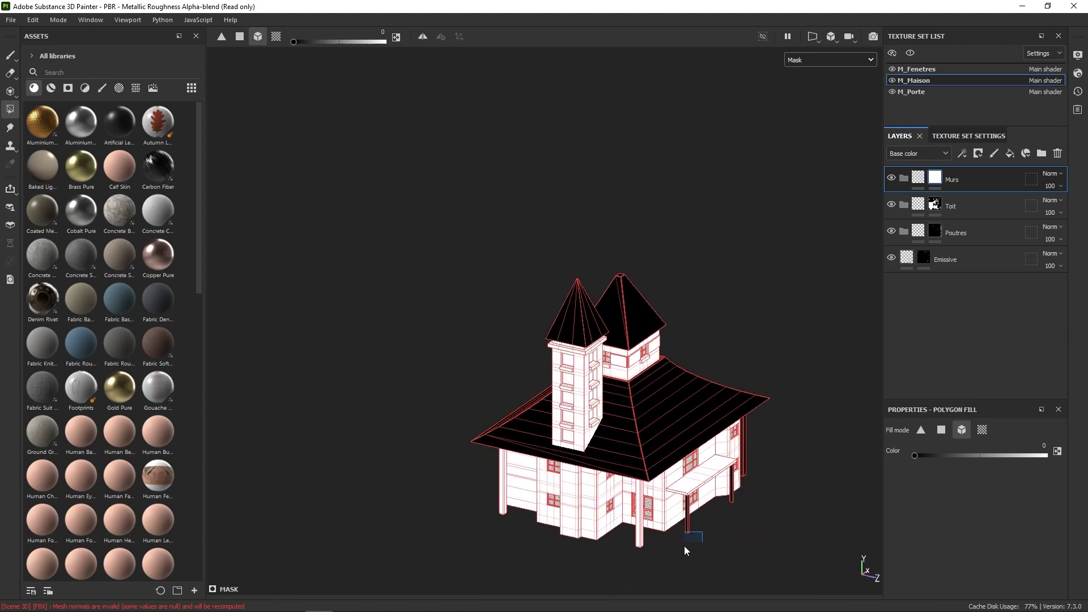
click(640, 541)
middle_drag(637, 552, 745, 418)
click(514, 533)
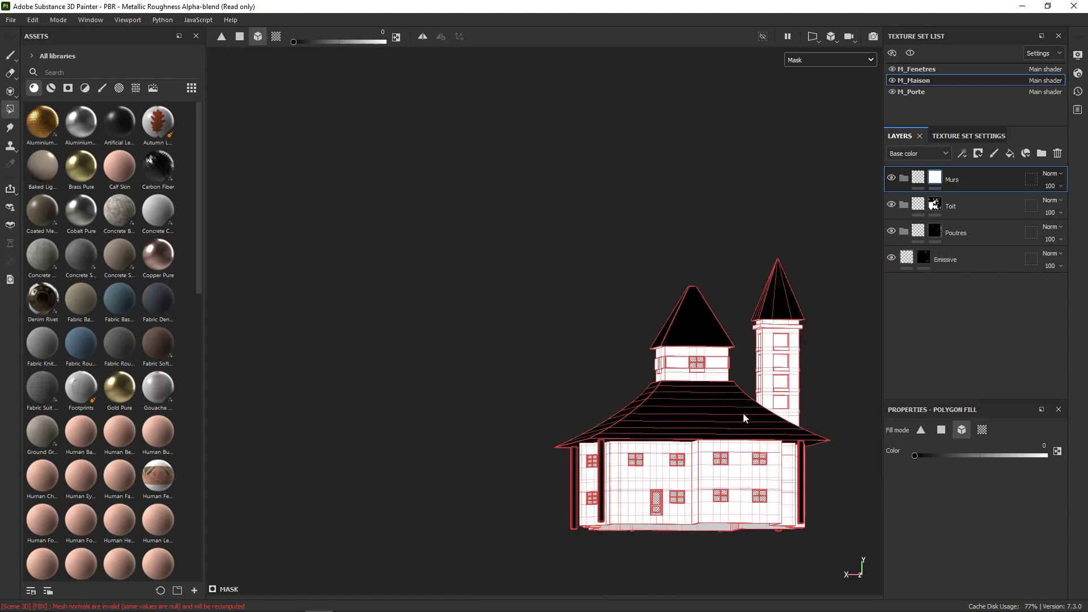
- Clear the undersides of the tower roofs from the Murs mask with UV chunk fill and check the house from below
click(277, 37)
right_drag(736, 368, 760, 307)
click(750, 352)
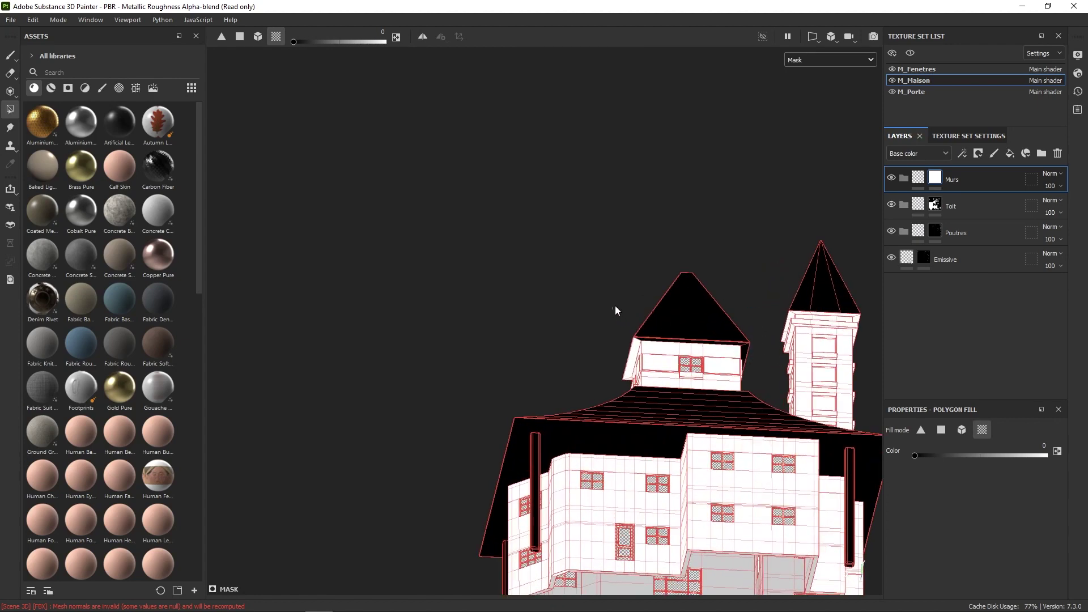
drag(615, 307, 736, 252)
alt+middle_drag(736, 252, 679, 396)
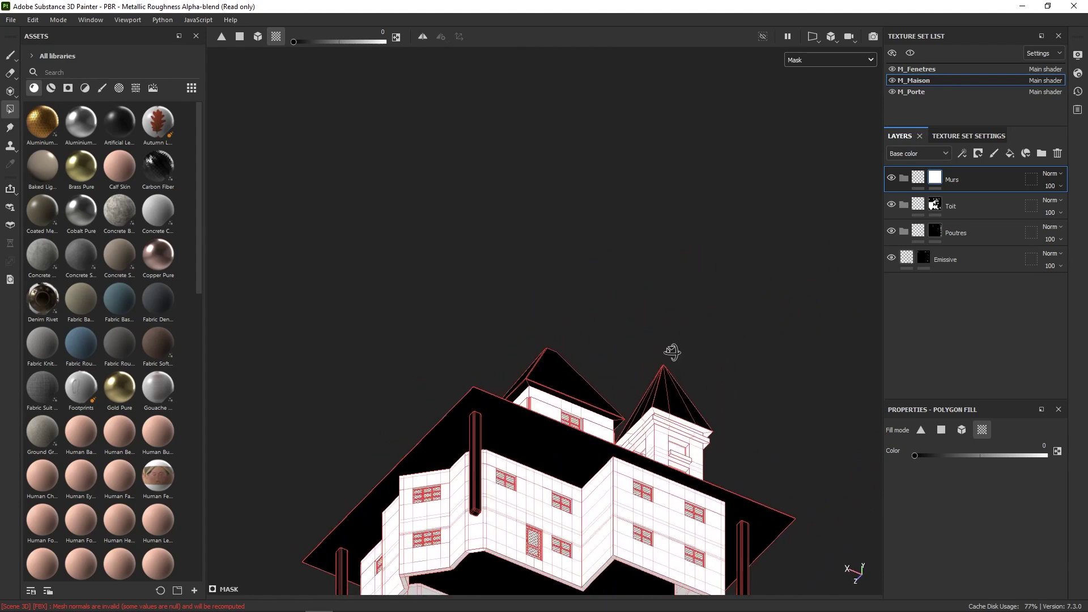
alt+drag(673, 357, 723, 355)
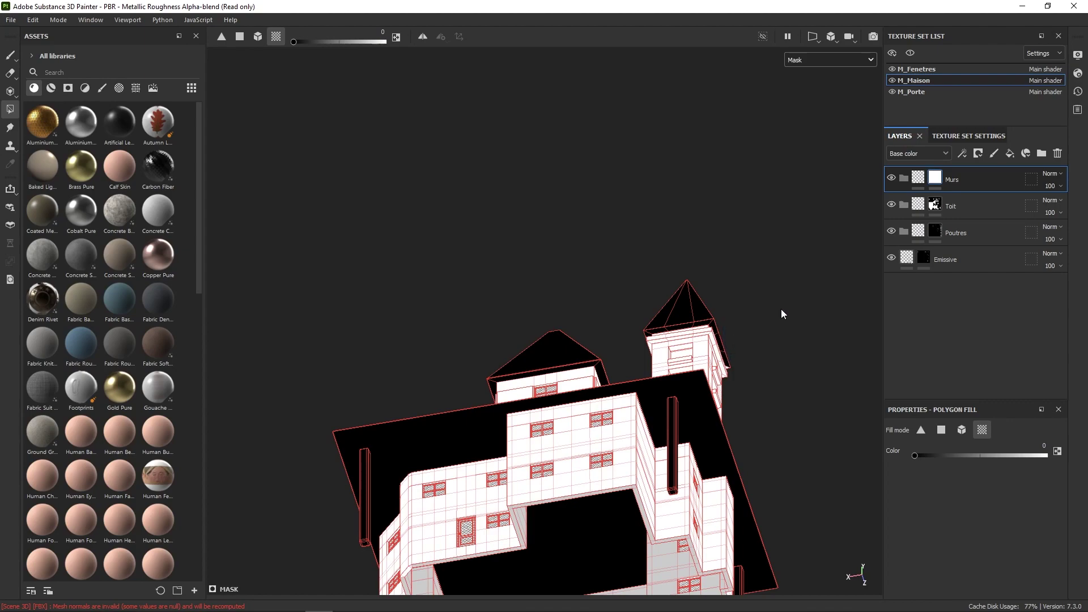
alt+drag(782, 311, 476, 249)
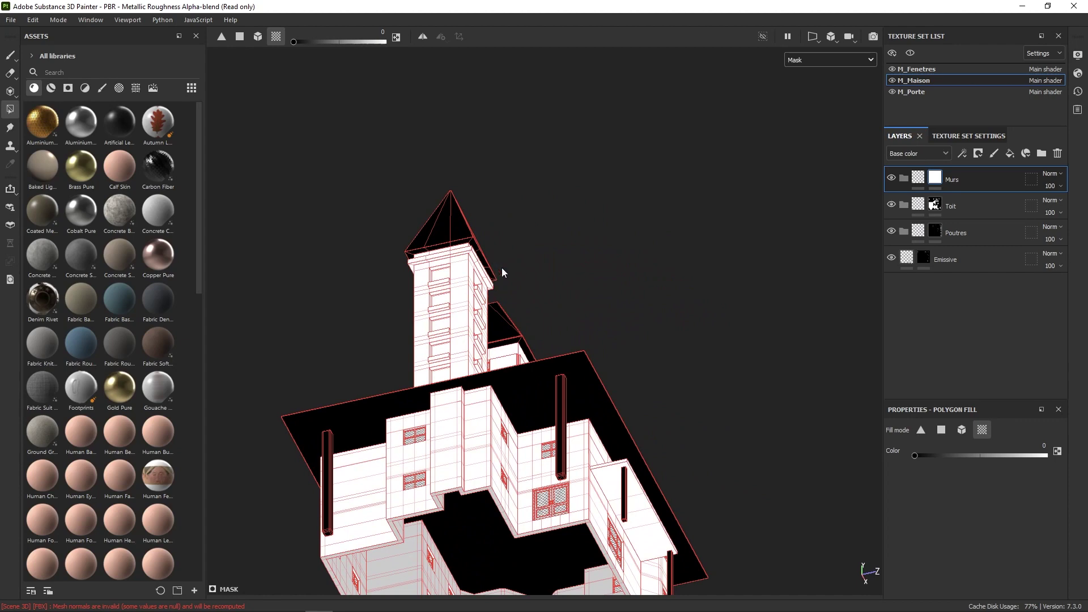
scroll(539, 379, down, 5)
alt+right_drag(539, 379, 601, 364)
alt+middle_drag(600, 364, 625, 349)
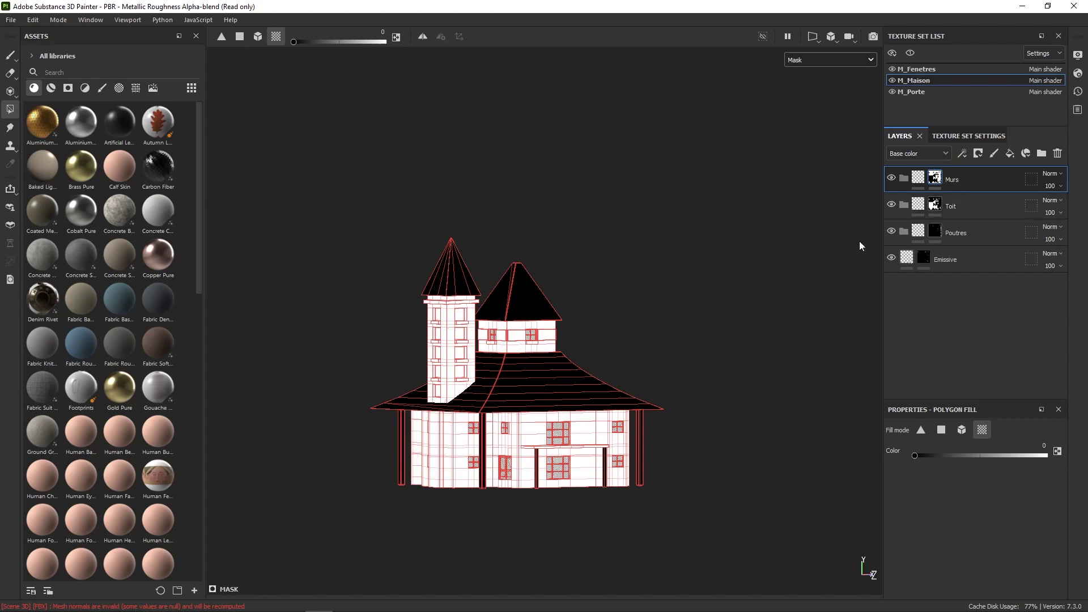
- Clear the slender tower's window panes on its visible sides from the Murs mask using UV chunk fill with colour 0
alt+drag(507, 338, 487, 345)
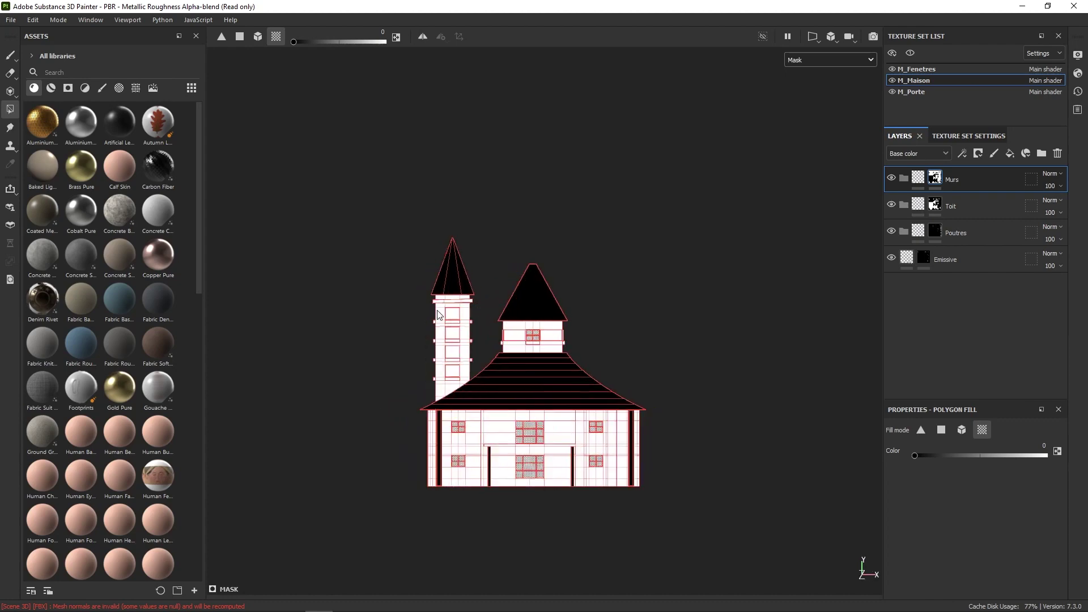
alt+right_drag(488, 453, 495, 537)
click(447, 295)
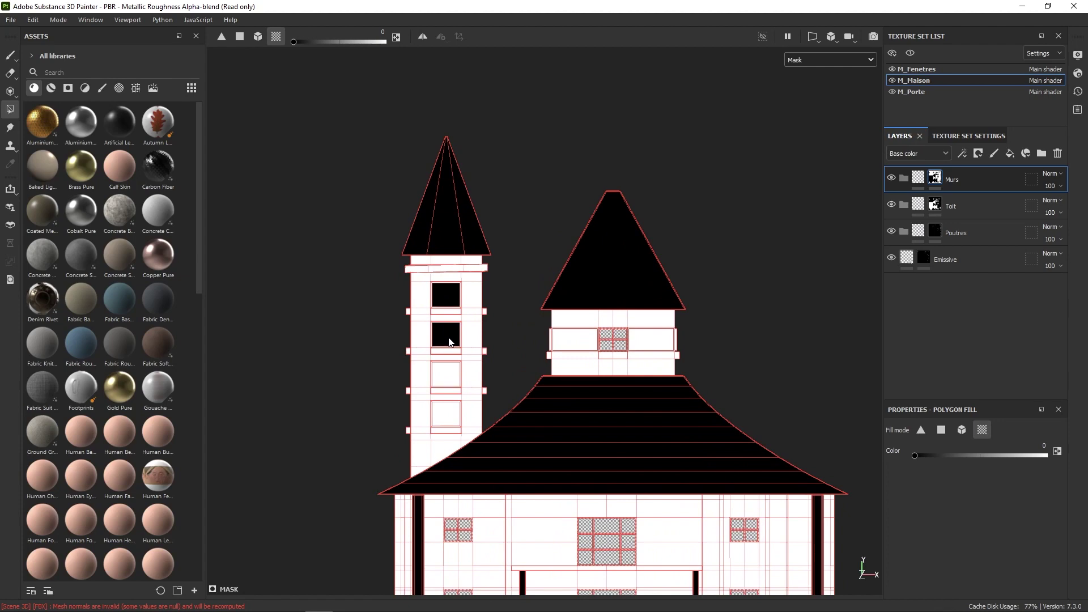
alt+drag(443, 404, 533, 354)
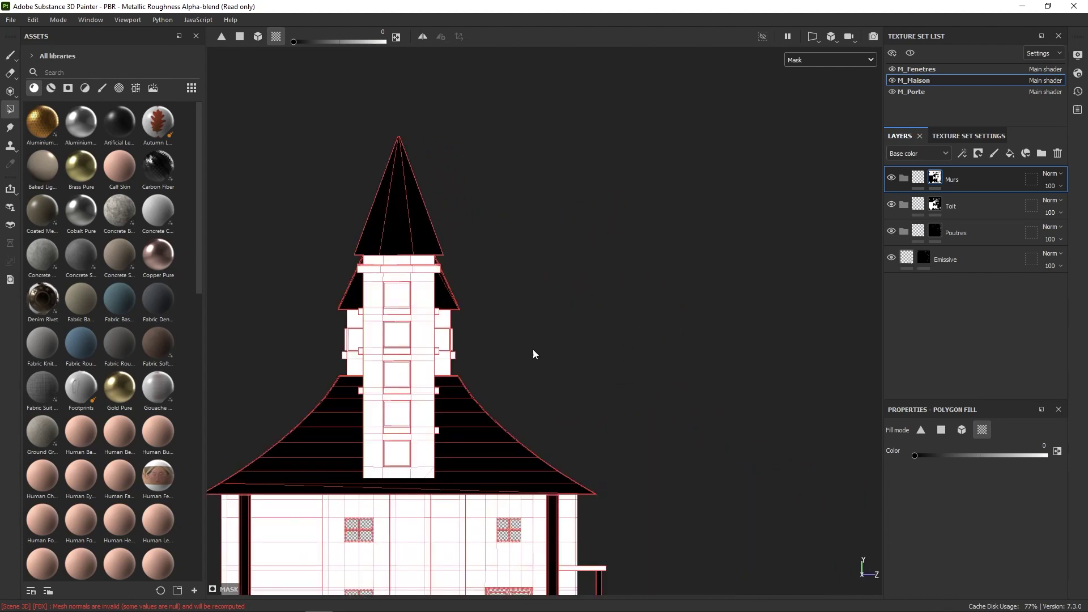
click(400, 337)
click(400, 375)
click(401, 415)
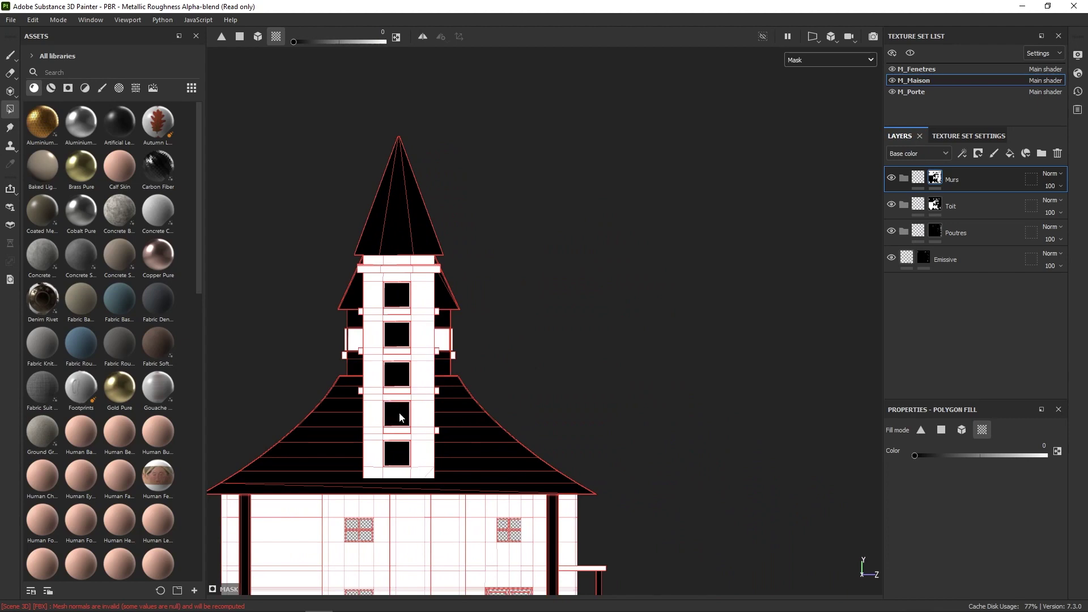
- Restore the wider tower's walls in the Murs mask with colour 1 and check the mask from all around the house
click(451, 328)
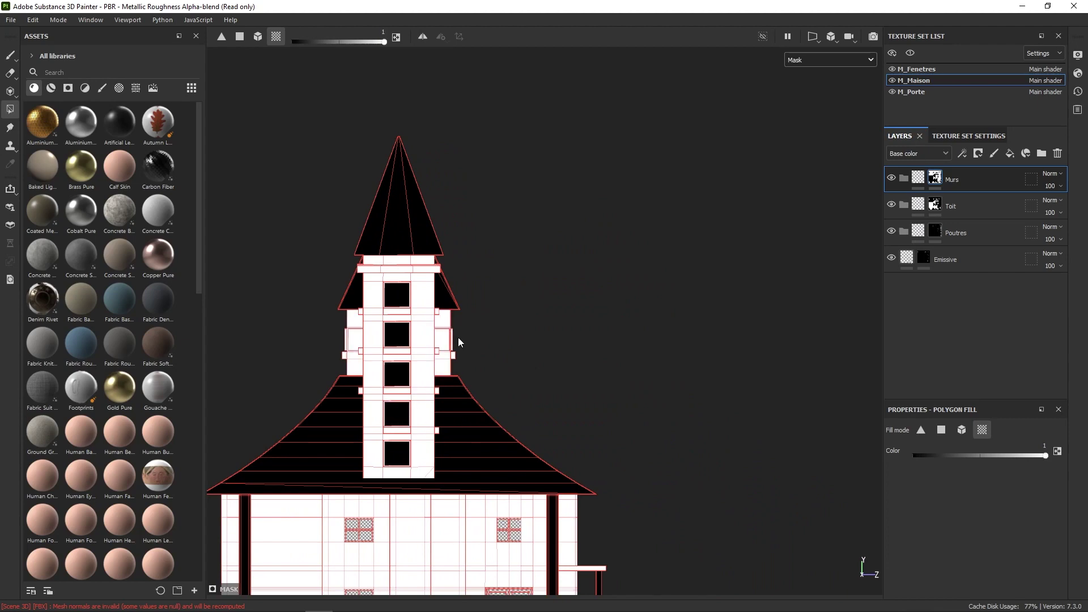
alt+drag(460, 339, 481, 295)
click(510, 271)
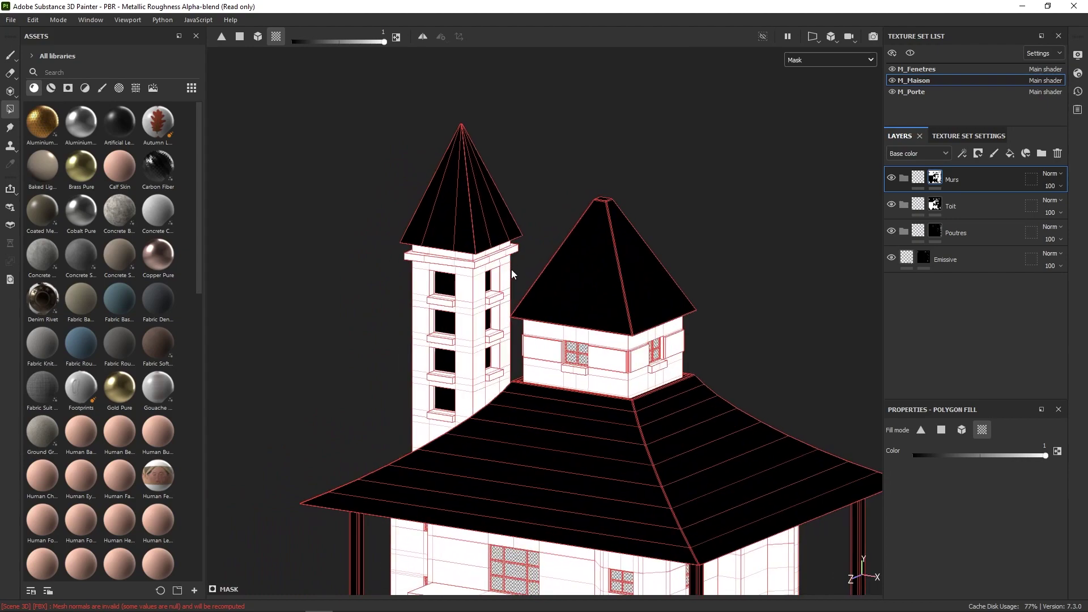
alt+right_drag(514, 278, 647, 236)
alt+middle_drag(648, 236, 641, 313)
alt+drag(641, 314, 658, 226)
alt+right_drag(658, 226, 698, 236)
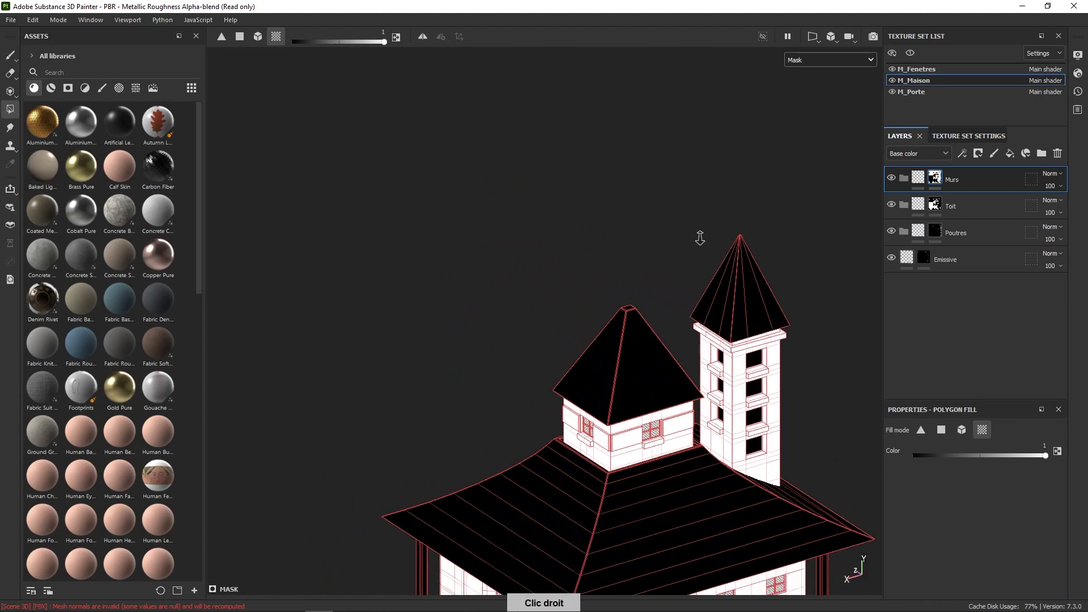
alt+middle_drag(697, 236, 665, 313)
alt+drag(665, 313, 749, 284)
alt+middle_drag(748, 284, 706, 301)
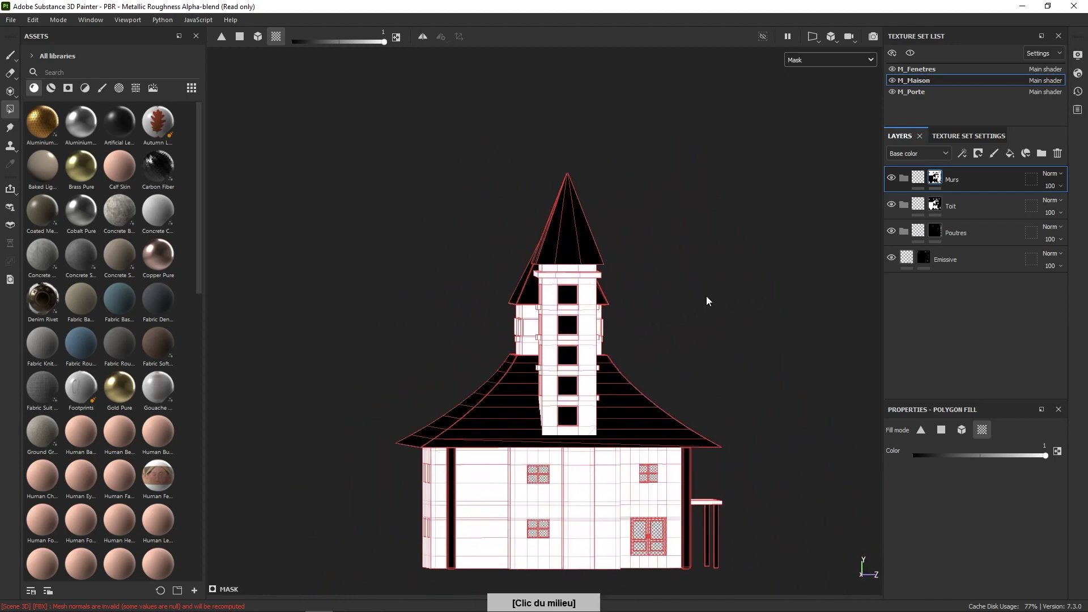
alt+drag(707, 301, 673, 297)
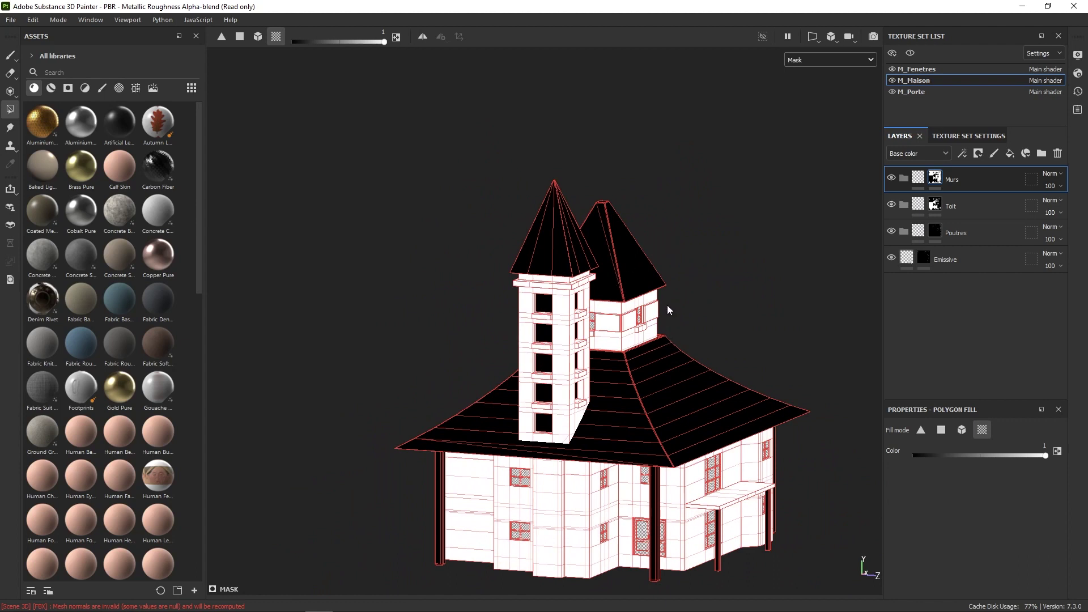
- Move the Emissive layer above the Murs folder and switch the viewport display to Material
drag(964, 259, 980, 167)
click(844, 59)
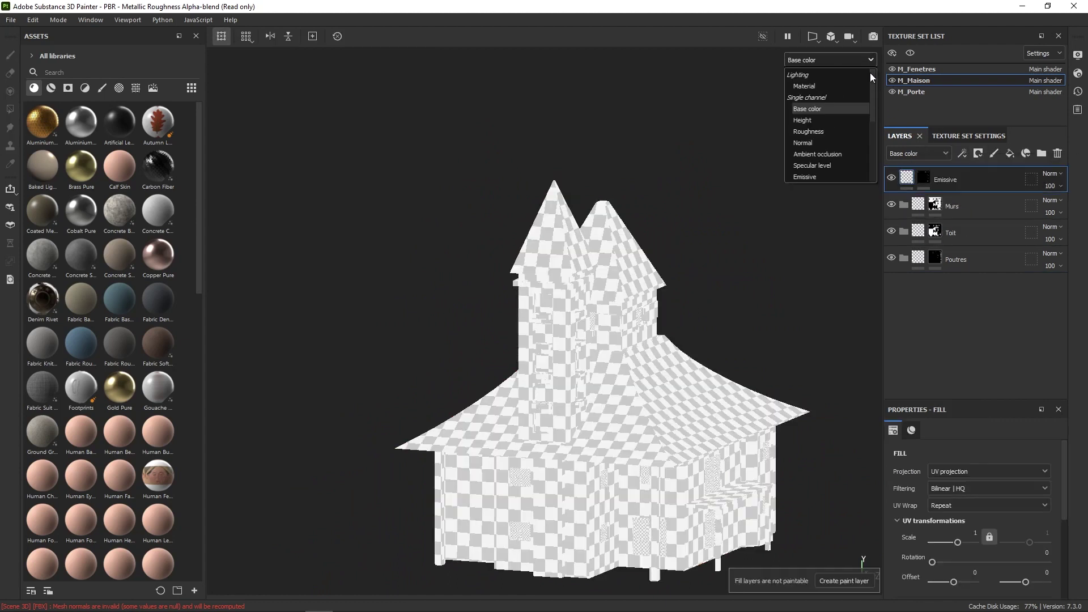
click(831, 84)
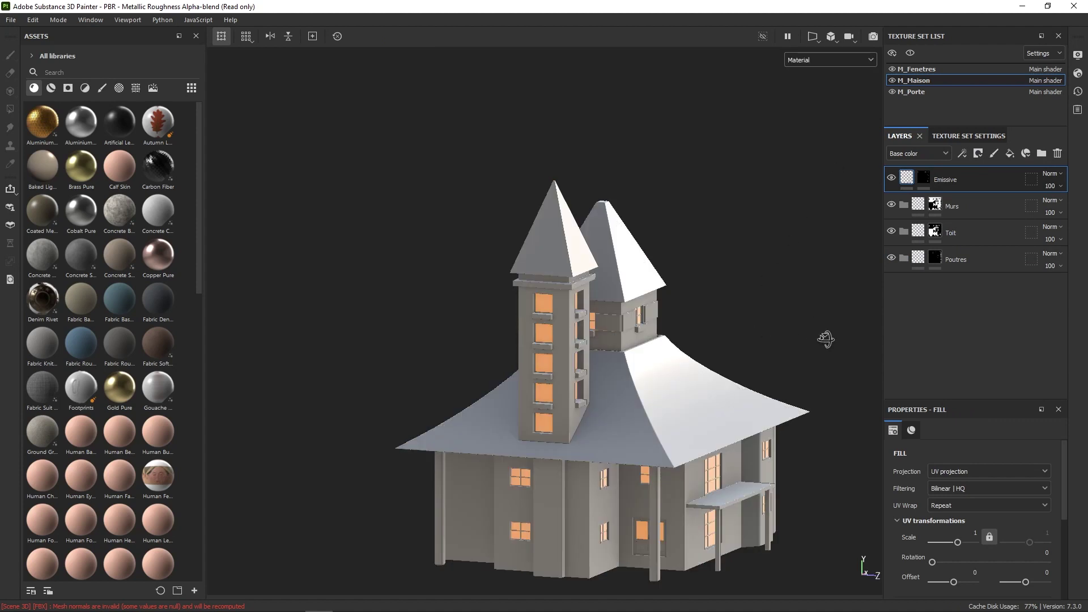
alt+drag(826, 335, 766, 331)
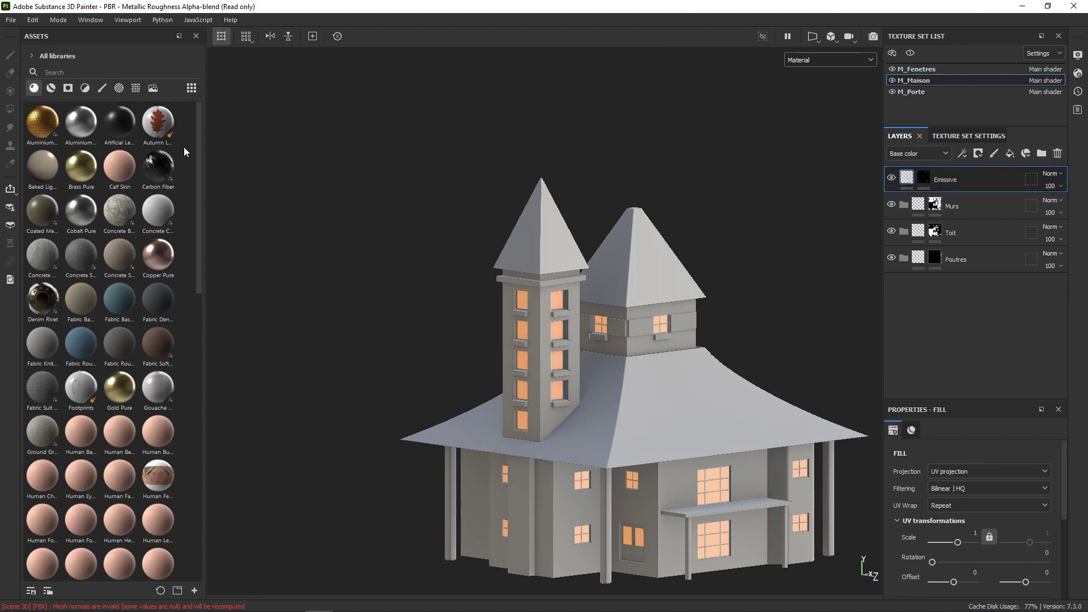
- Apply the AO_Boost_1 smart material above Emissive in M_Maison, with LightBoost_Halloween_1 on top of it
click(51, 87)
drag(117, 121, 944, 175)
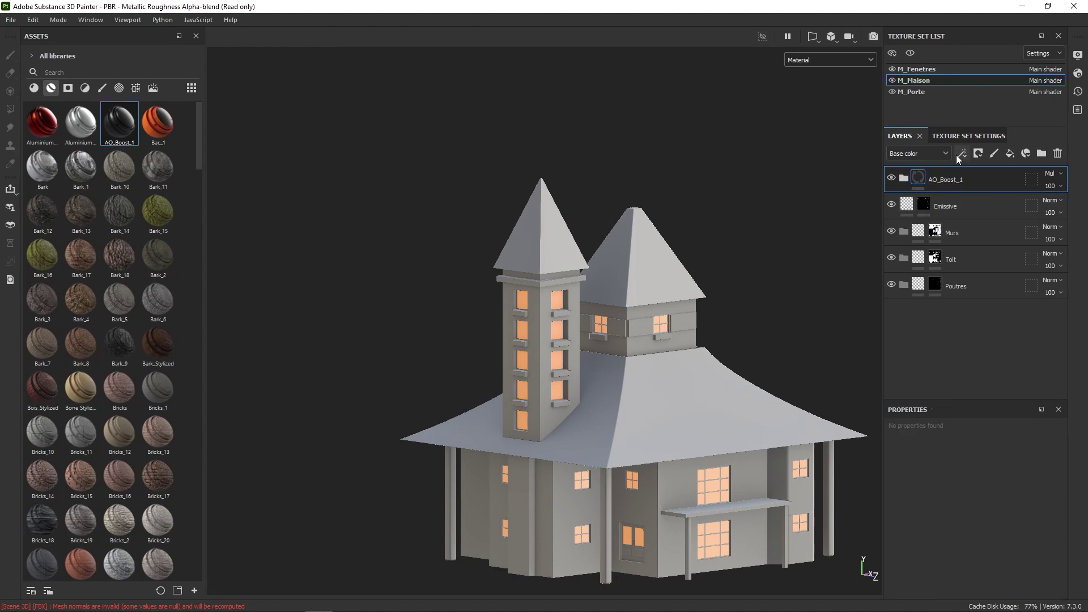
drag(203, 138, 199, 406)
drag(199, 402, 202, 407)
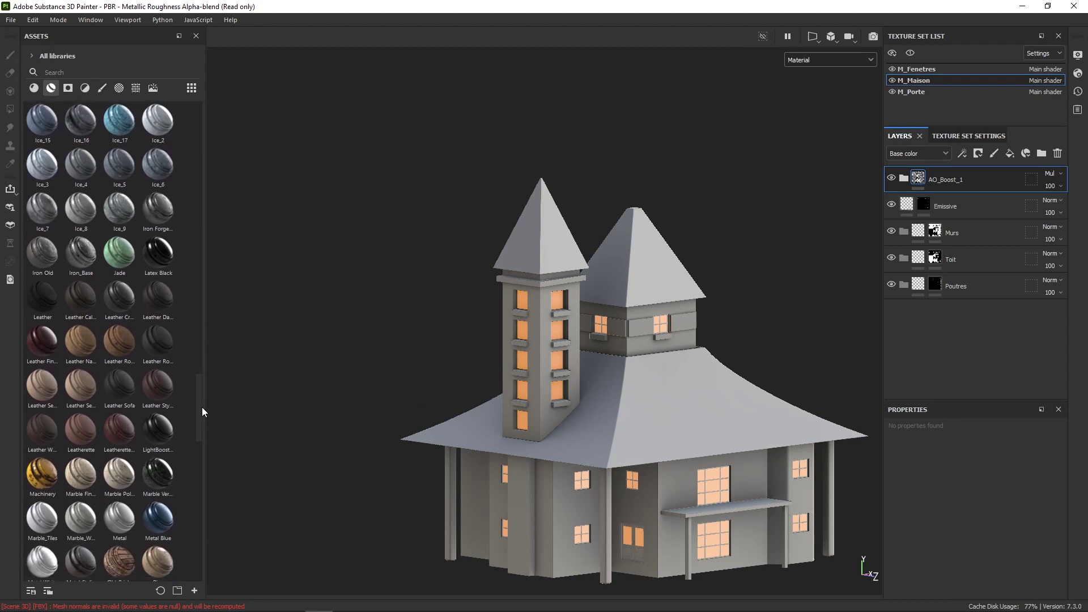
scroll(202, 407, down, 1)
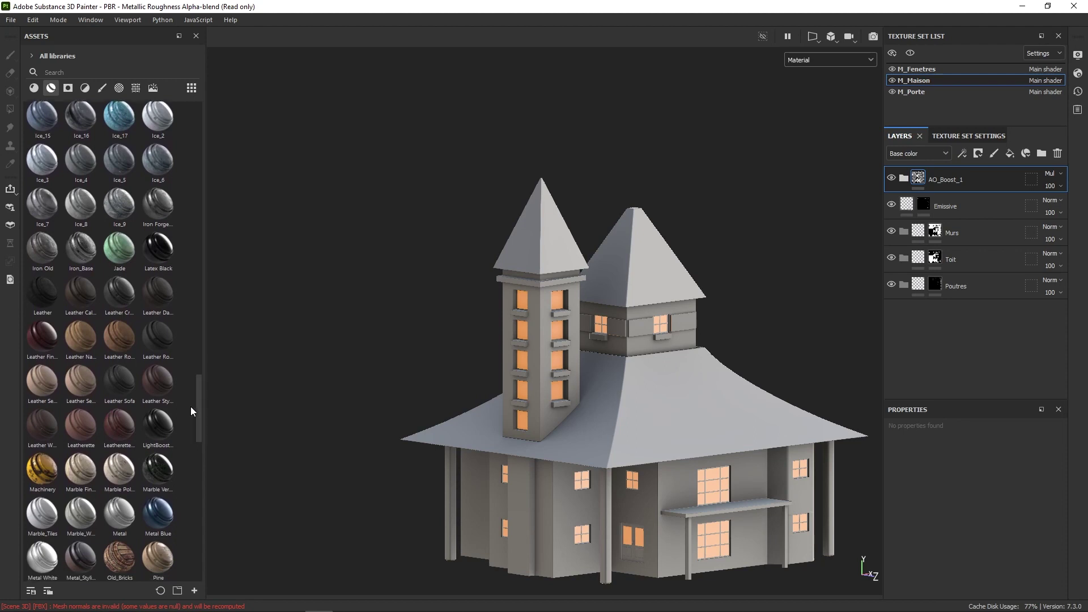
drag(159, 425, 941, 165)
mouse_move(759, 363)
alt+mouse_down()
mouse_move(767, 315)
mouse_move(775, 335)
mouse_move(746, 357)
alt+mouse_up()
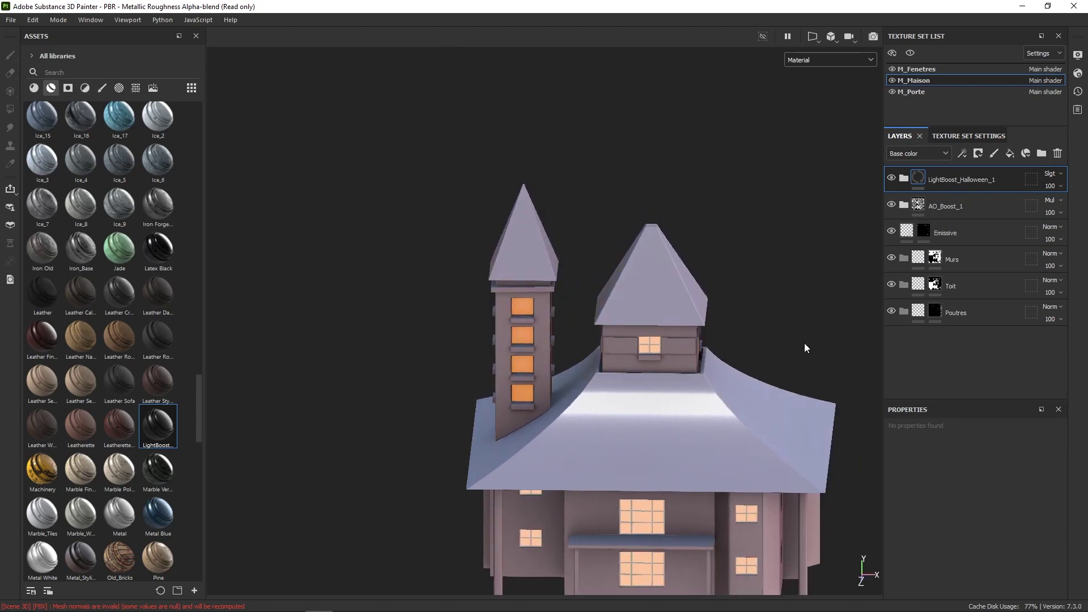
- Copy the LightBoost_Halloween_1 and AO_Boost_1 folders from M_Maison and paste them into M_Porte and M_Fenetres
ctrl+click(977, 210)
click(912, 92)
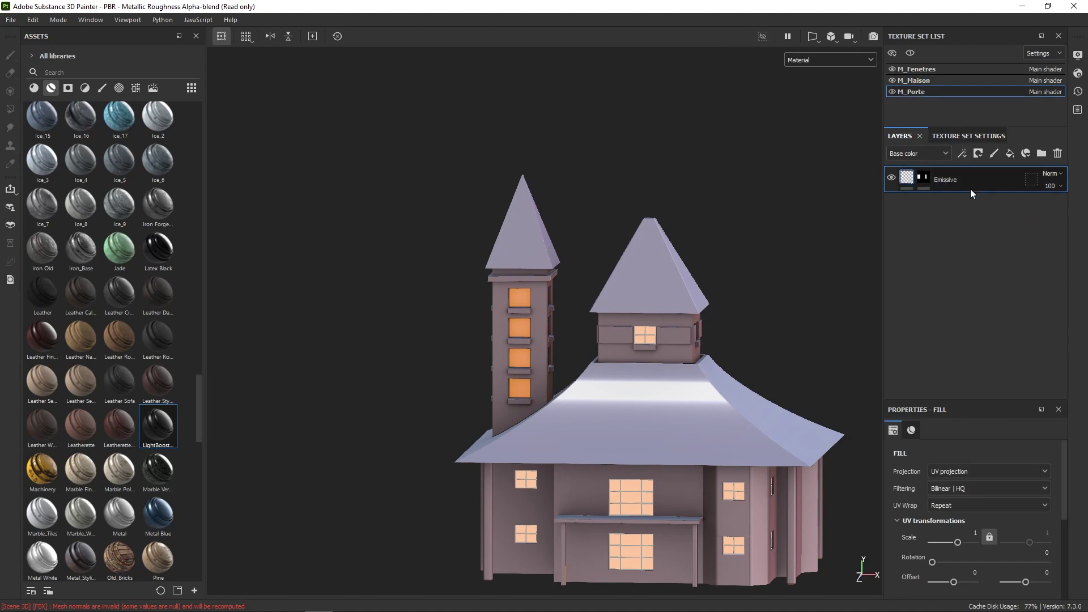
key(ctrl+v)
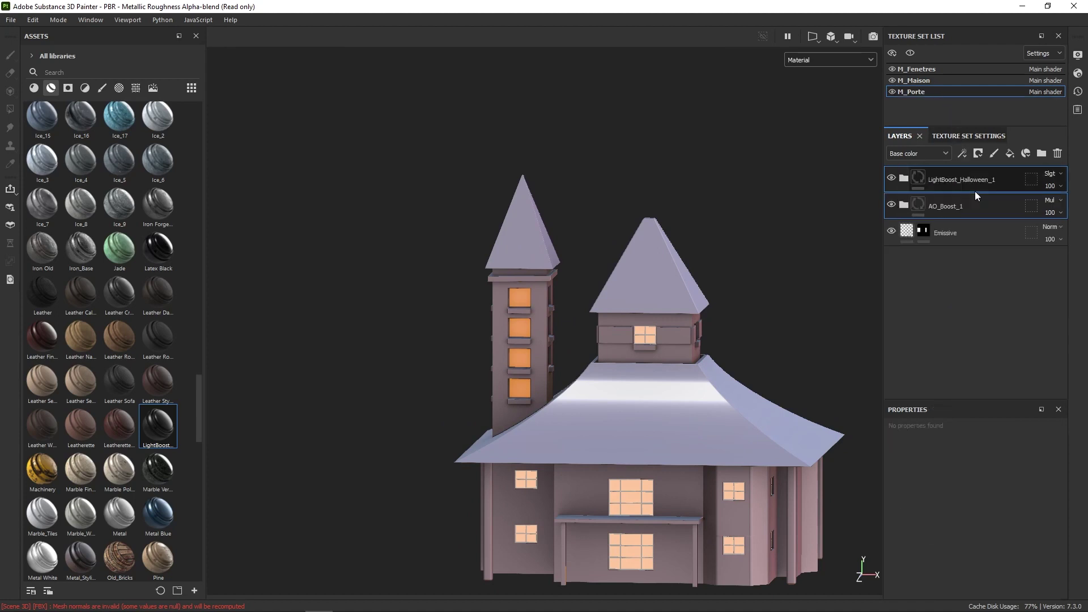
click(941, 68)
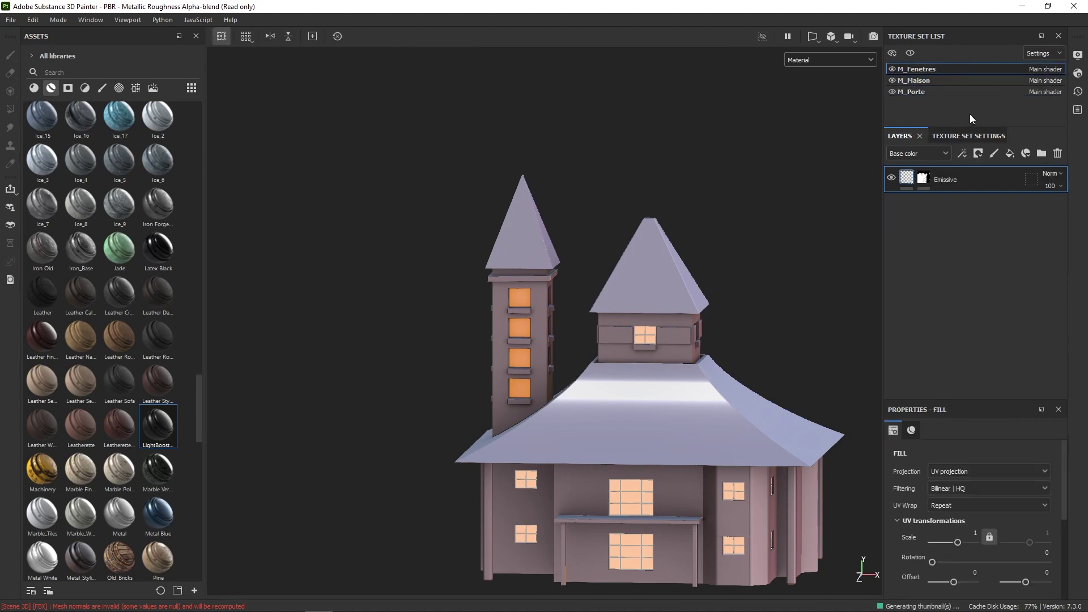
key(ctrl+v)
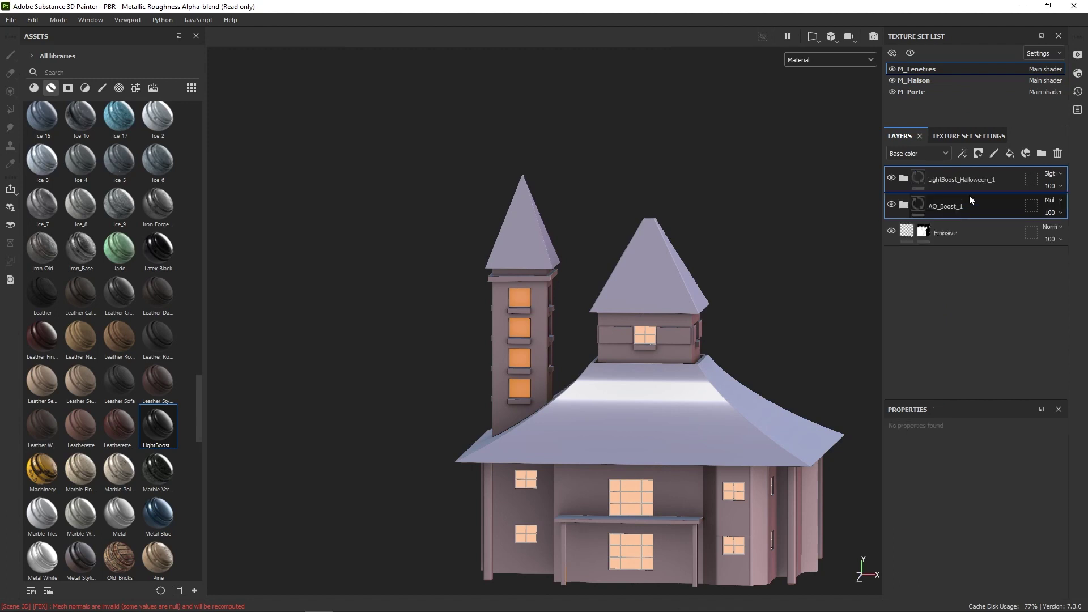
- Delete AO_Boost_1 from the M_Fenetres layer stack and check the windows on the house
click(1058, 153)
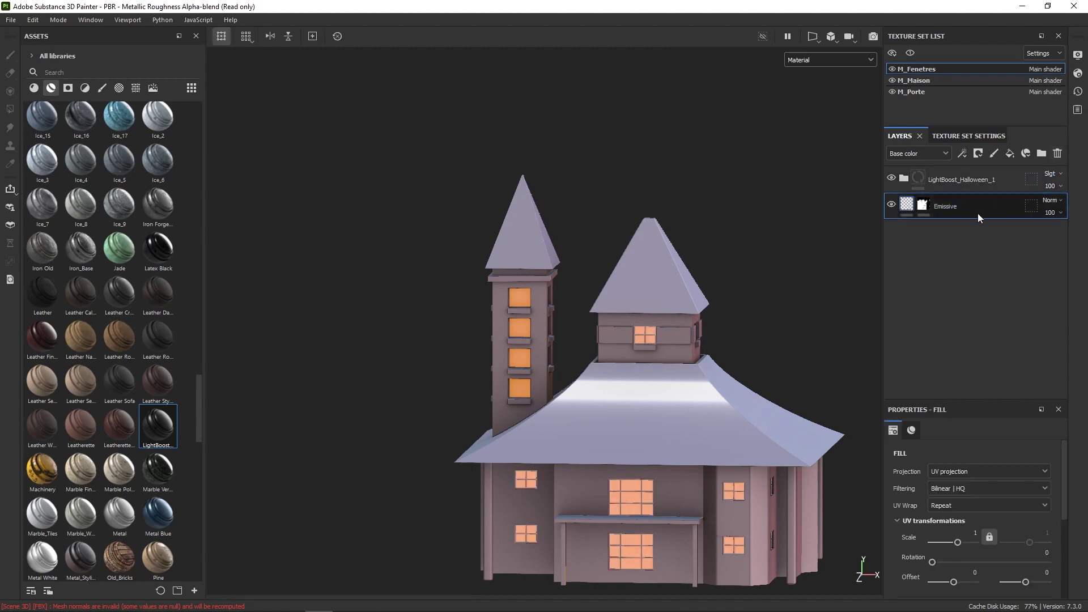
right_drag(786, 397, 802, 352)
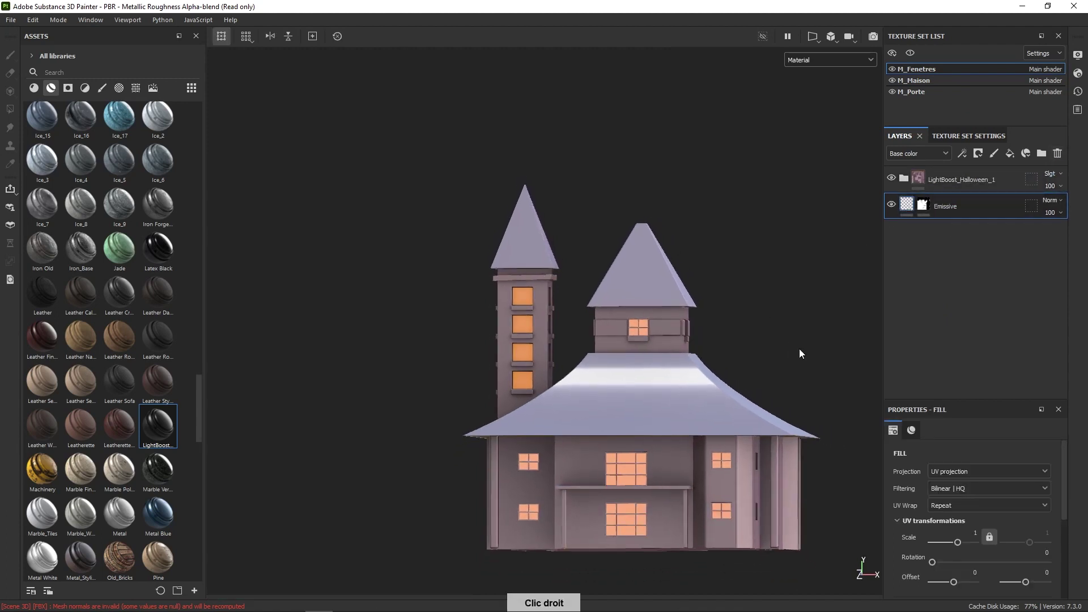
middle_drag(801, 352, 734, 372)
middle_drag(672, 472, 626, 410)
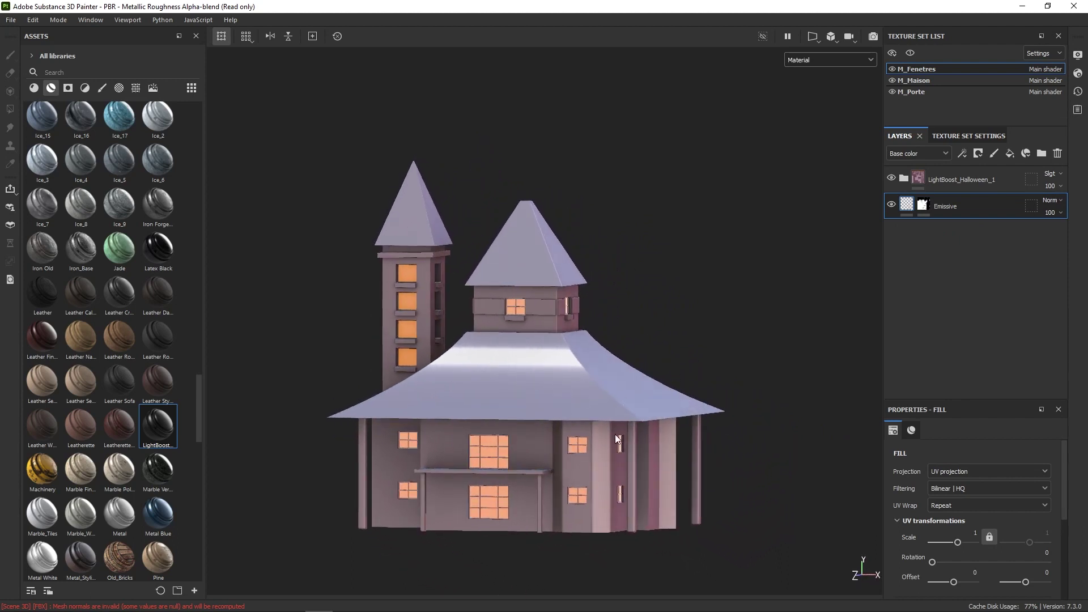